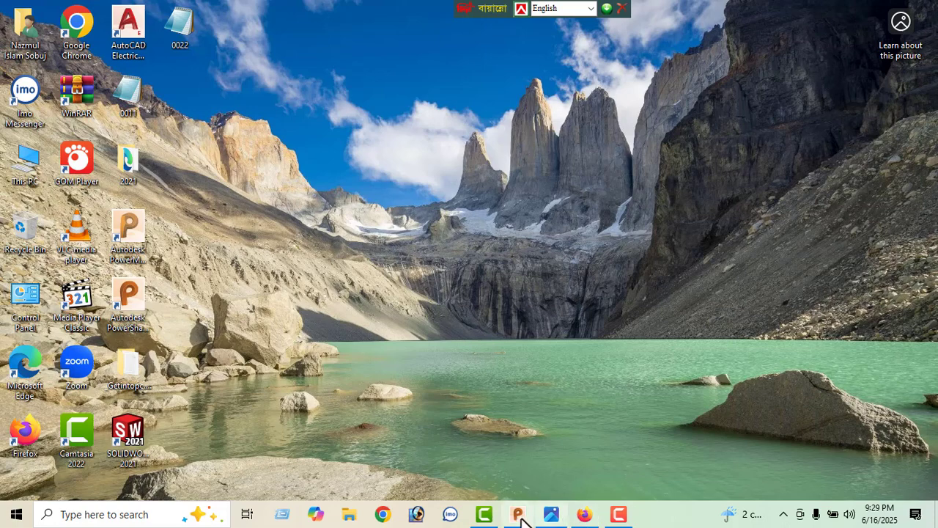
pyautogui.click(551, 515)
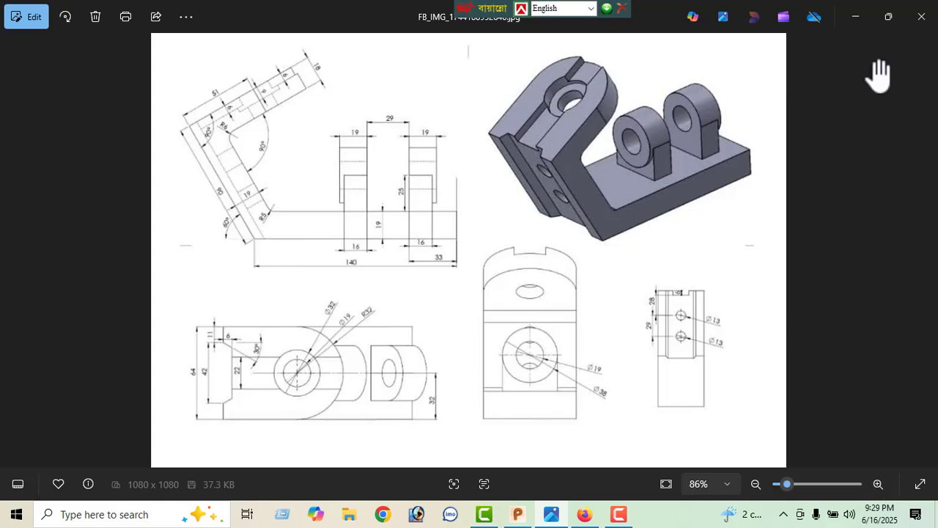
pyautogui.click(855, 16)
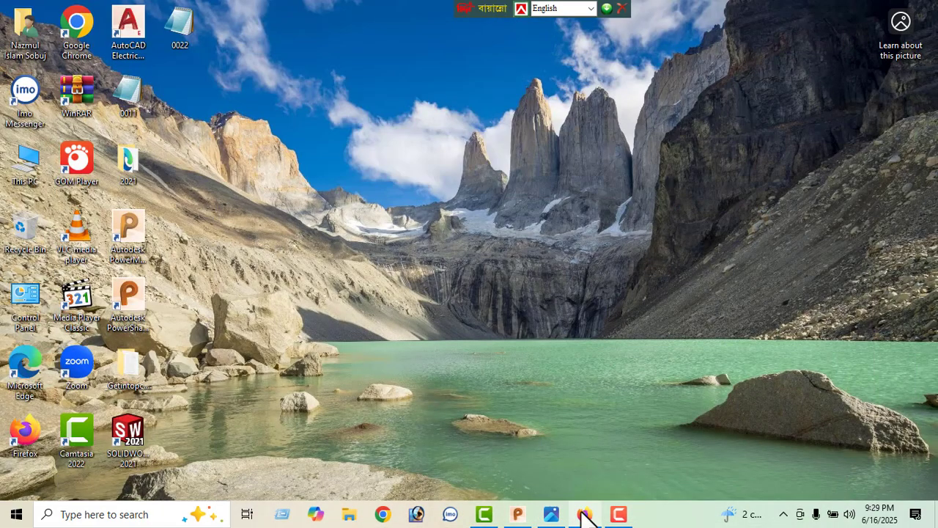
pyautogui.click(585, 515)
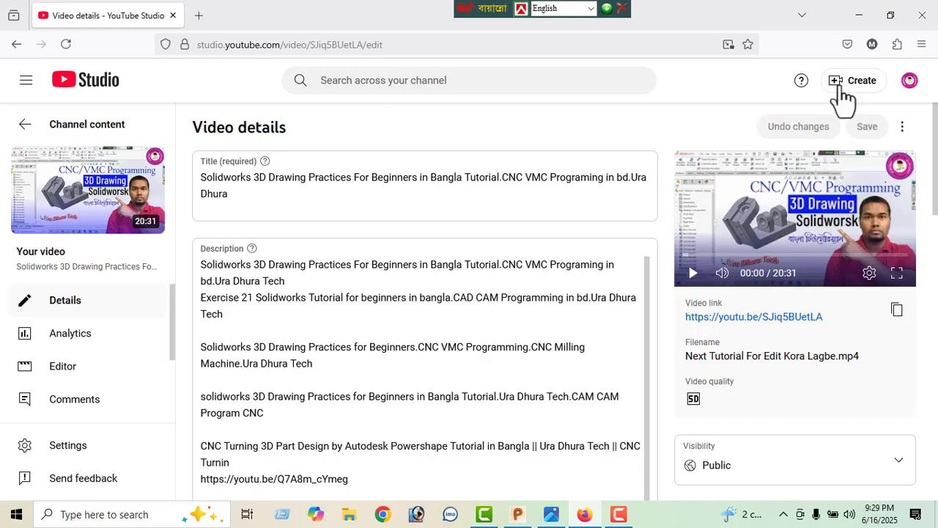
pyautogui.click(858, 20)
pyautogui.rightClick(446, 188)
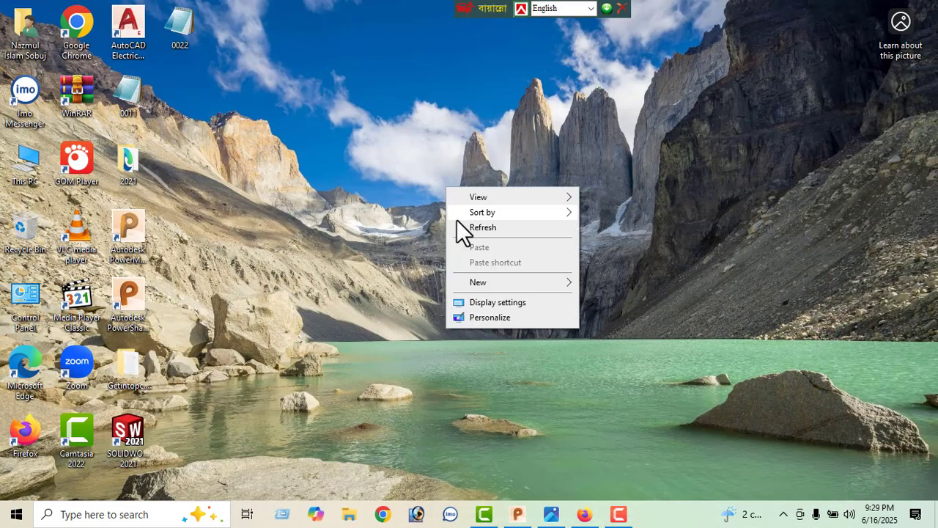
pyautogui.click(473, 228)
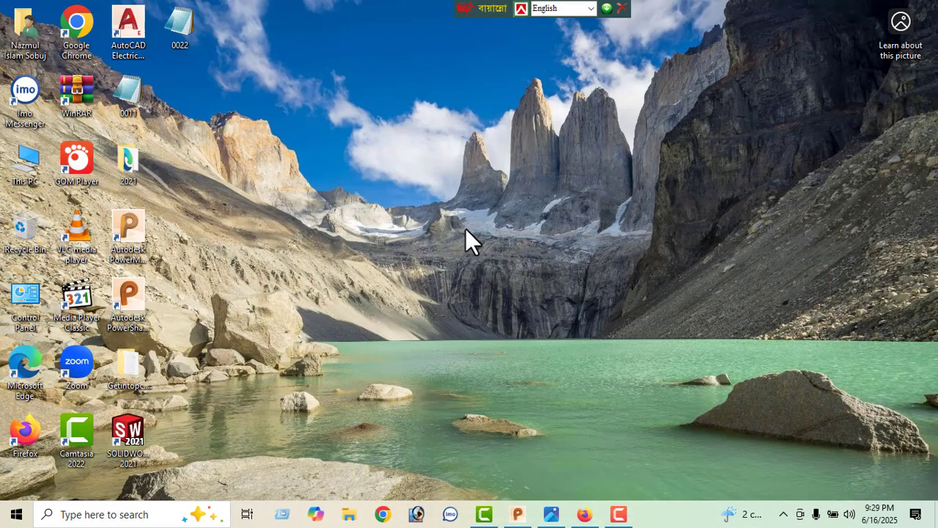
# Switch to Autodesk PowerShape and calculate 64 - 22 with the calculator, checking against the bracket's reference drawing
pyautogui.click(549, 516)
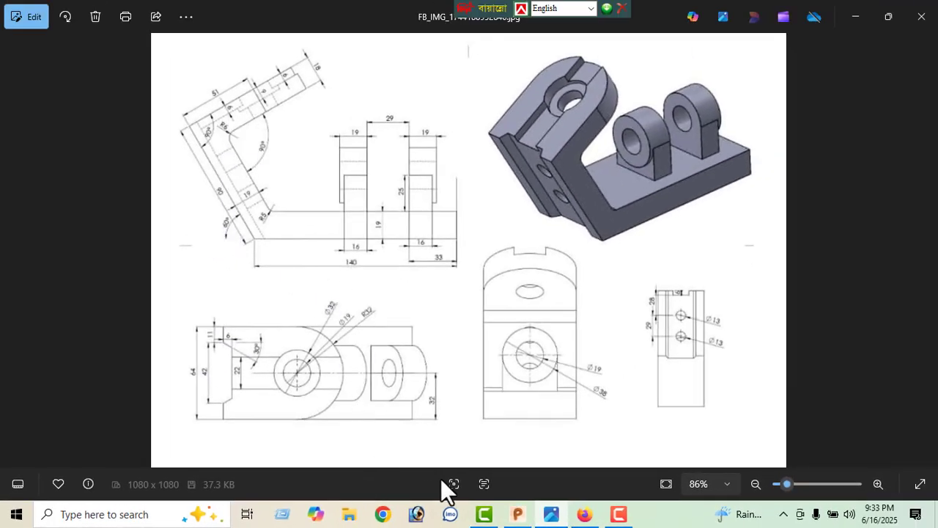
pyautogui.click(526, 515)
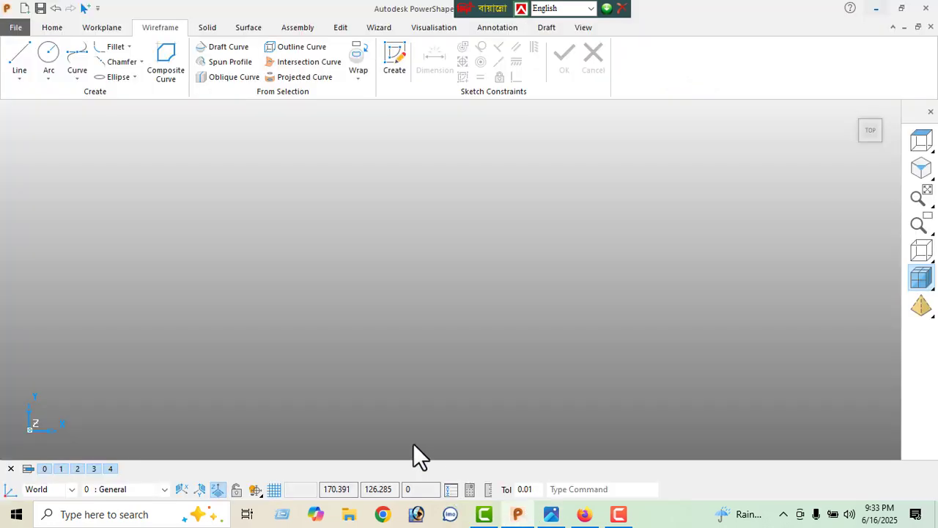
pyautogui.click(470, 490)
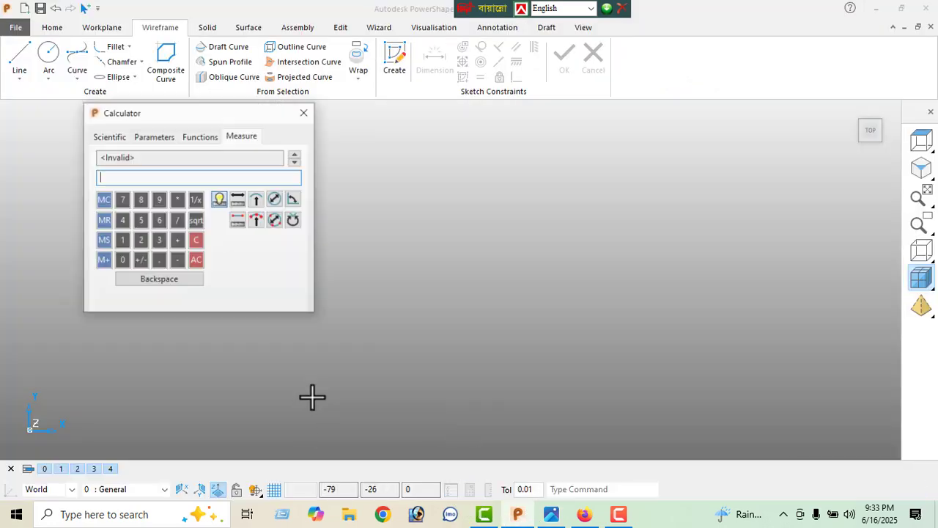
pyautogui.click(157, 223)
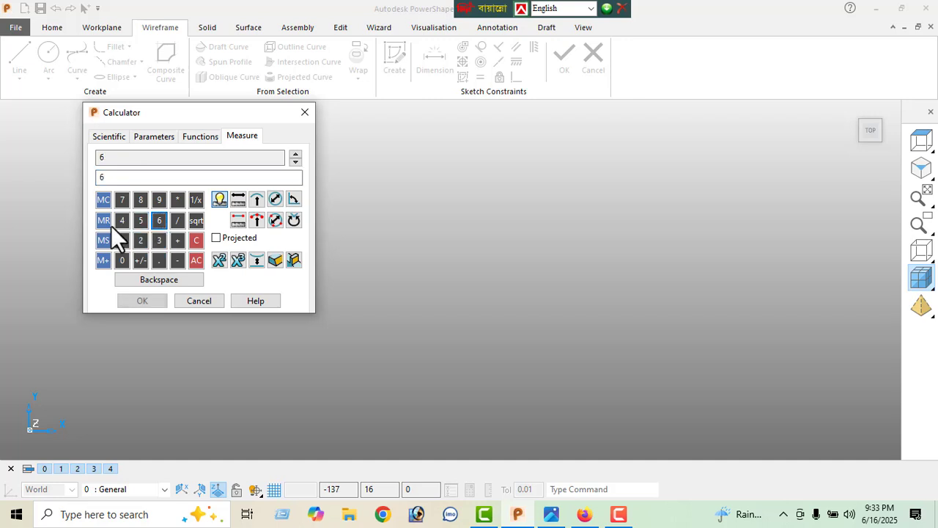
pyautogui.click(117, 220)
pyautogui.click(176, 260)
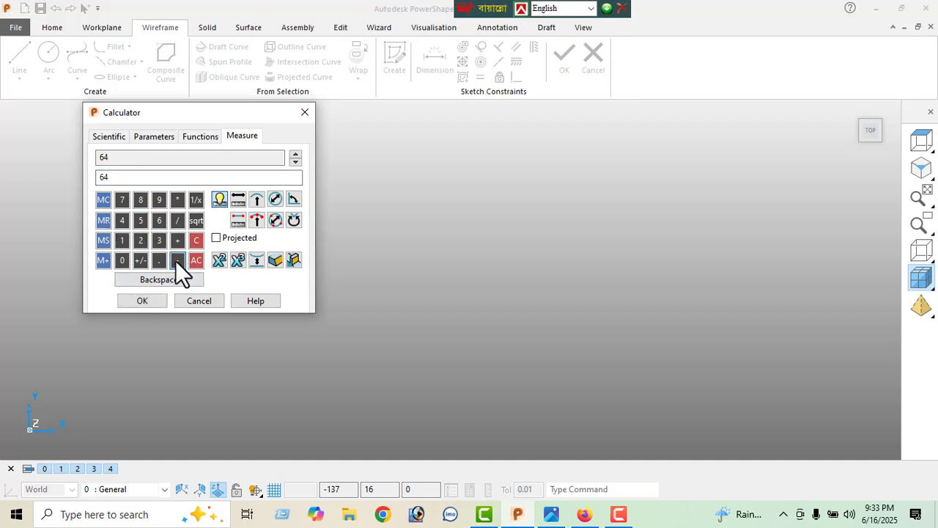
pyautogui.click(144, 241)
pyautogui.click(139, 240)
pyautogui.click(553, 514)
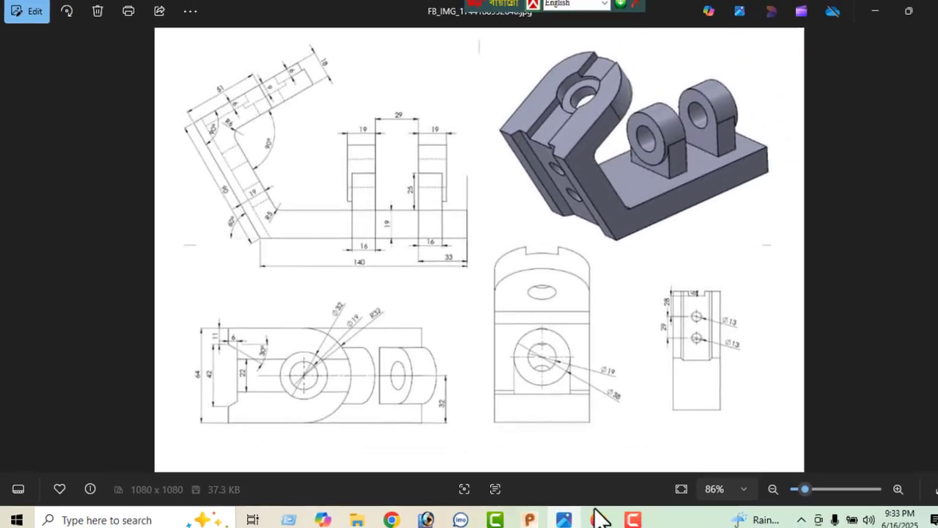
pyautogui.click(517, 514)
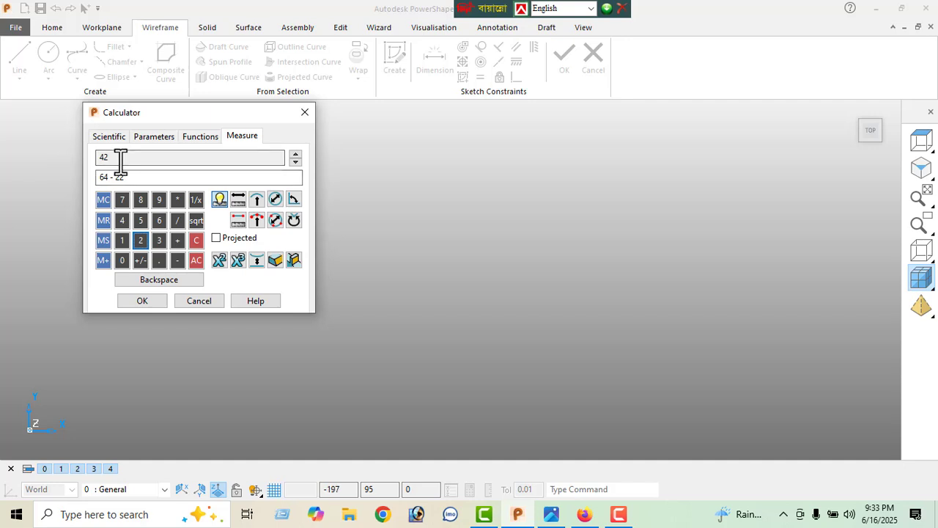
pyautogui.click(878, 9)
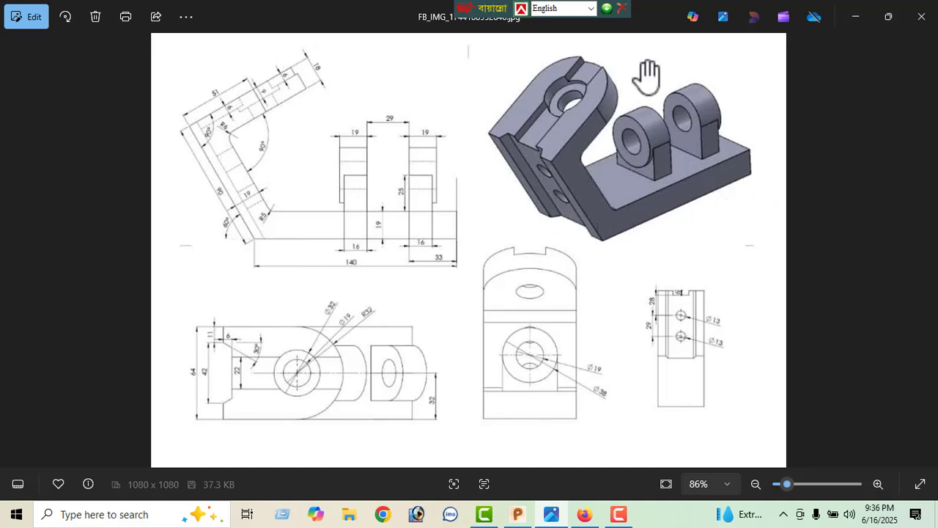
pyautogui.click(855, 18)
pyautogui.rightClick(341, 223)
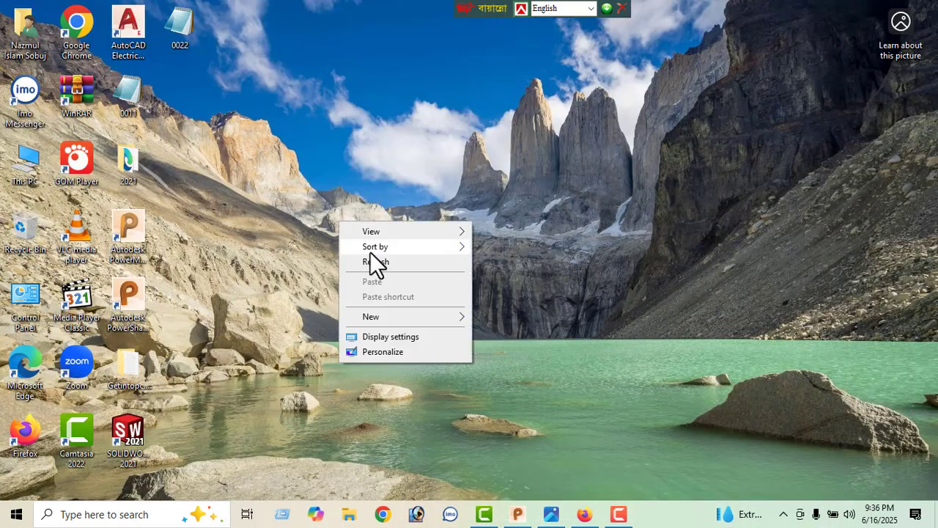
pyautogui.click(390, 263)
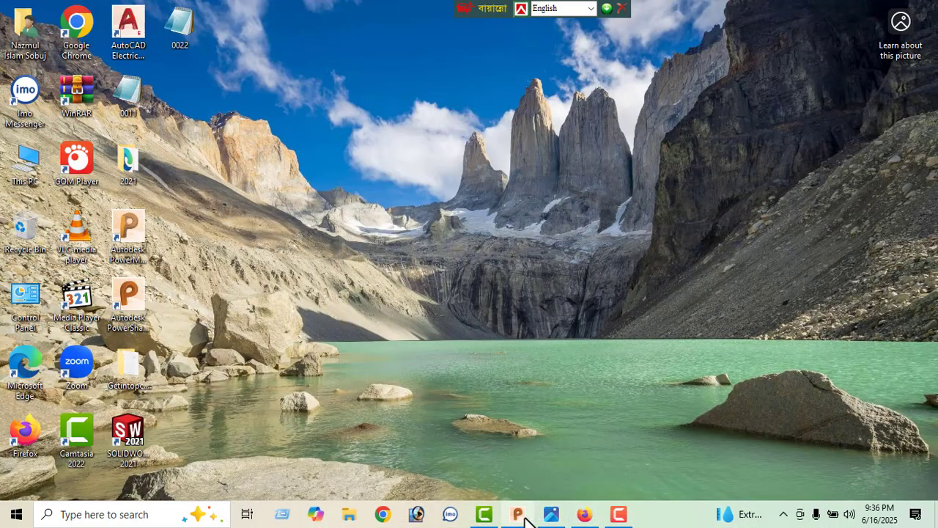
# Switch back to PowerShape, close the calculator and draw a horizontal line about 119 long for the bracket's base
pyautogui.click(516, 514)
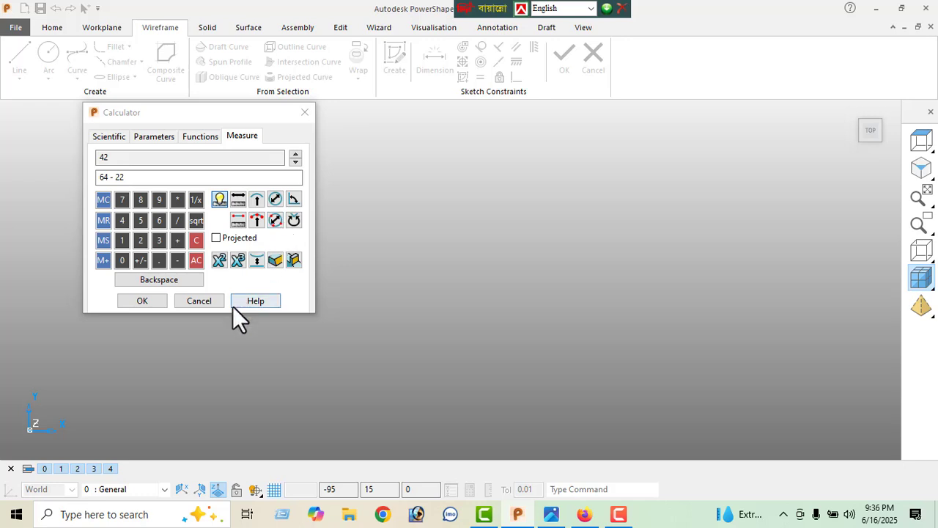
pyautogui.click(207, 303)
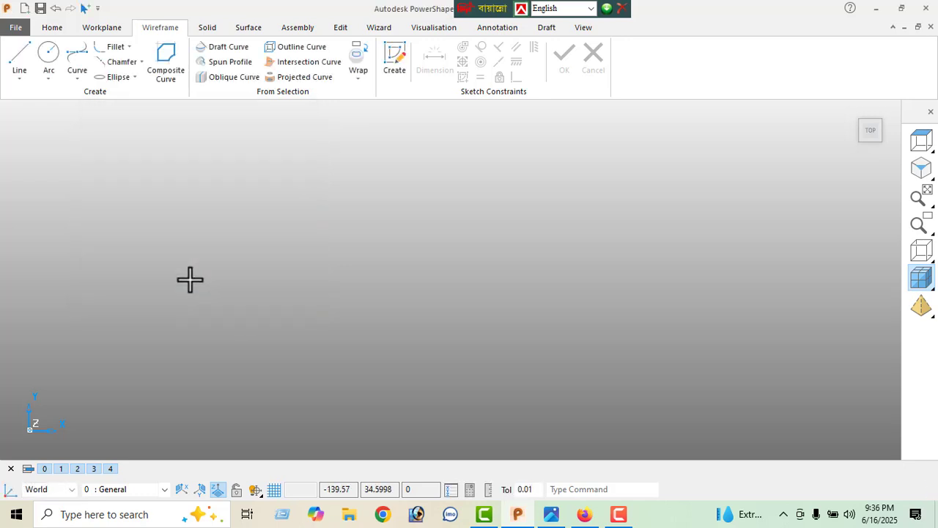
pyautogui.click(20, 63)
pyautogui.click(596, 284)
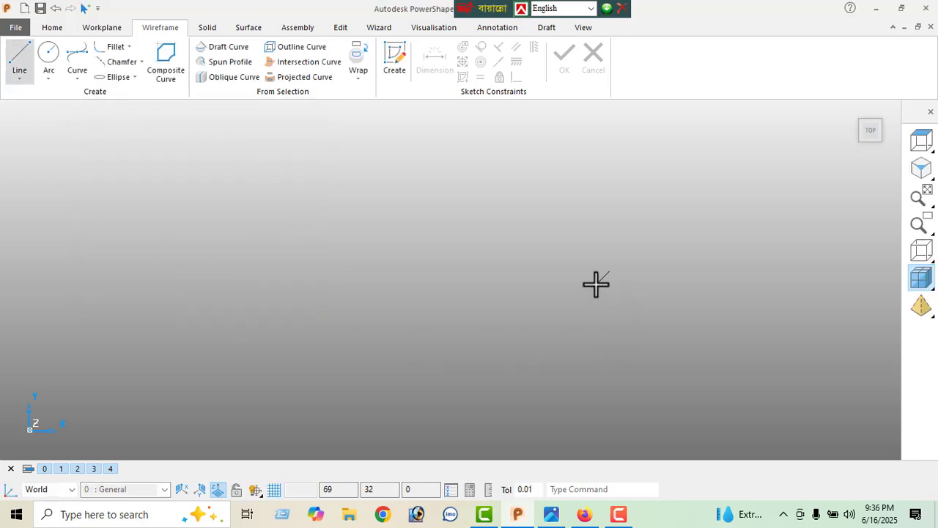
pyautogui.click(364, 288)
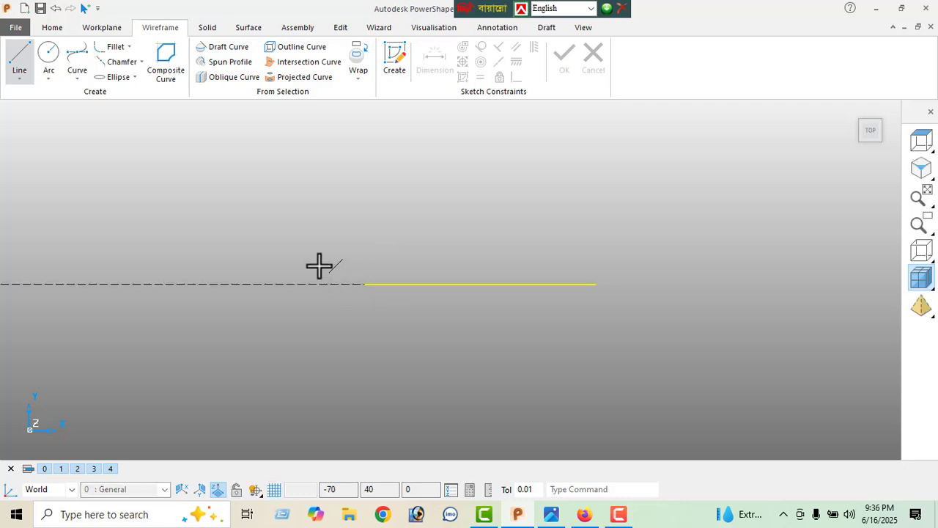
pyautogui.rightClick(220, 189)
pyautogui.click(256, 166)
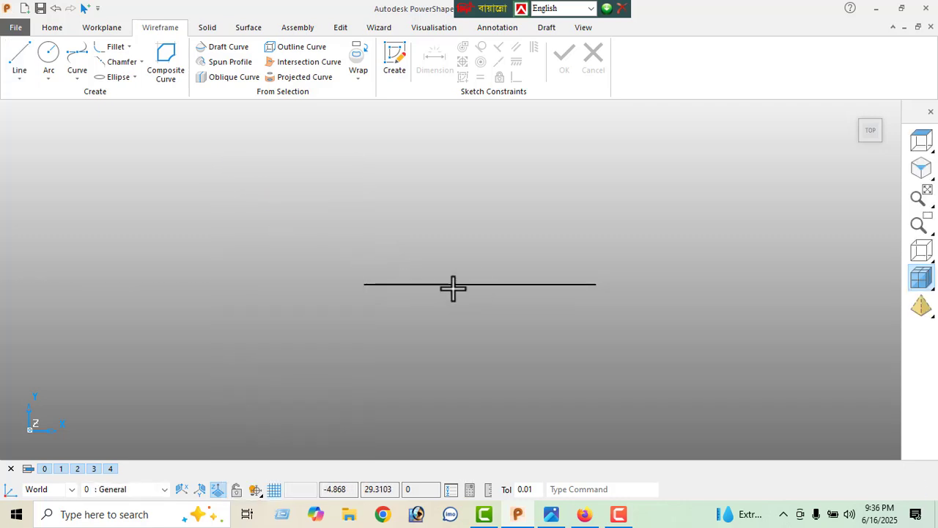
# Set the horizontal base line's length to 140
pyautogui.doubleClick(379, 283)
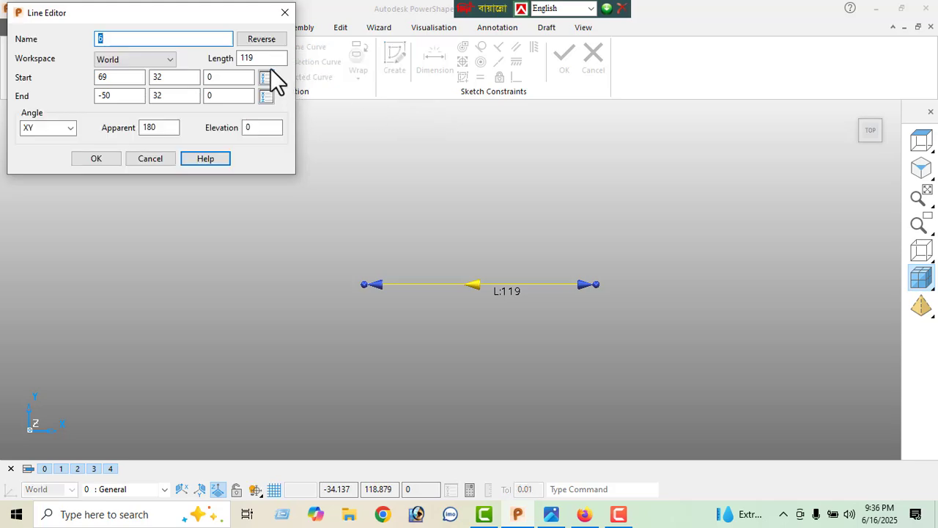
pyautogui.moveTo(272, 65); pyautogui.dragTo(198, 81)
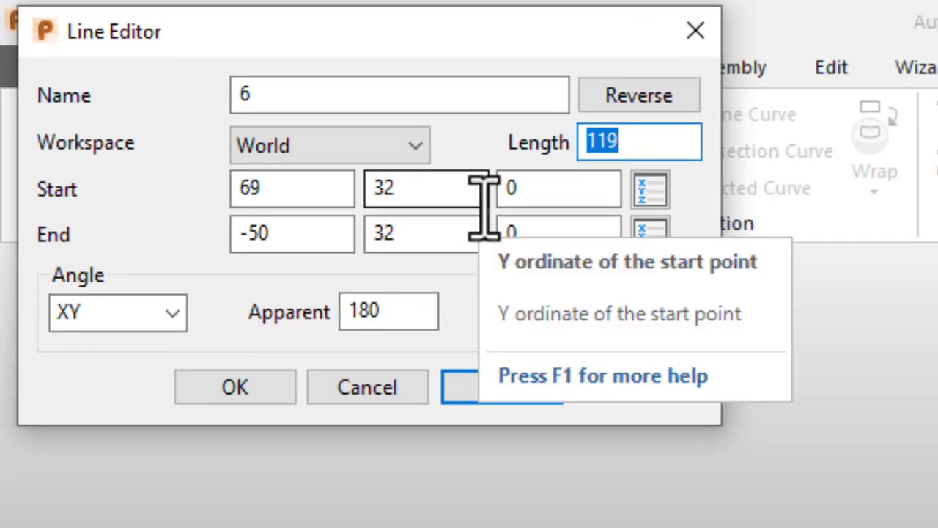
pyautogui.write('140')
pyautogui.press('Return')
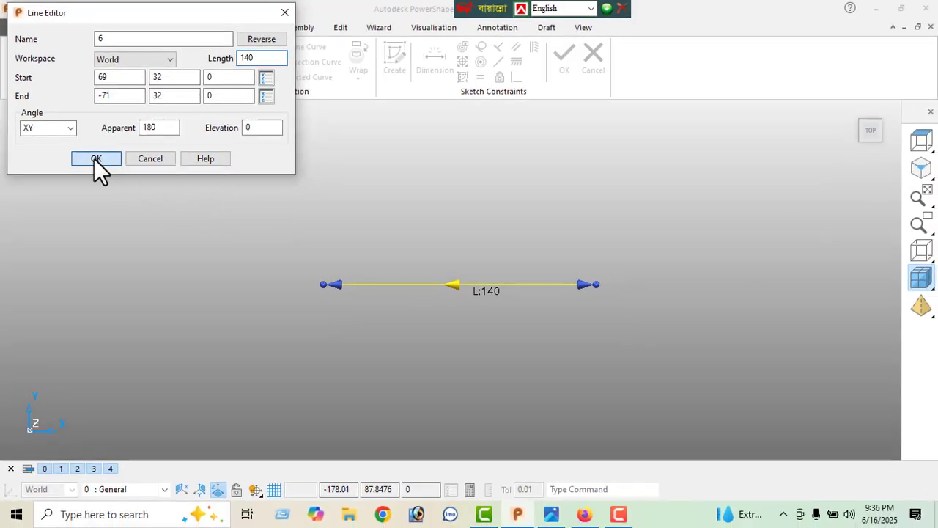
pyautogui.click(97, 159)
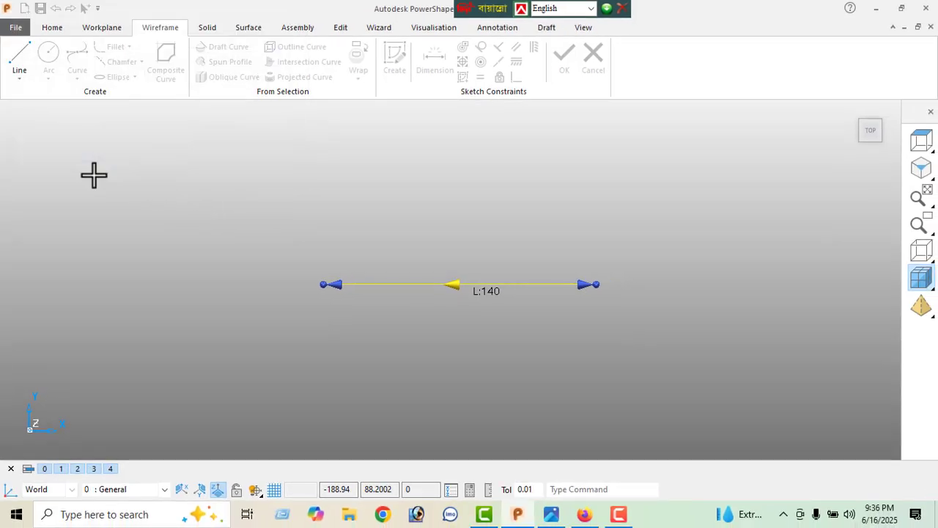
# Draw an inclined line about 57 long at 120° from the left end of the base line
pyautogui.click(15, 64)
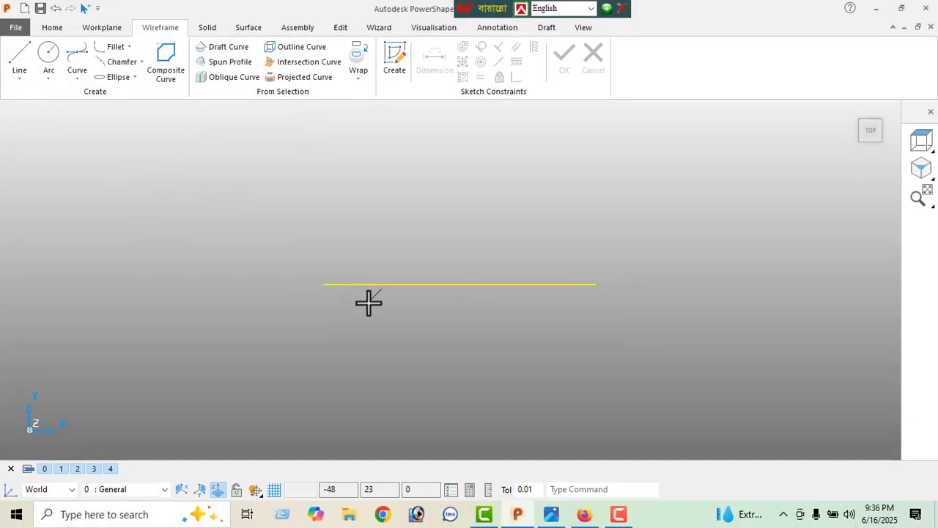
pyautogui.click(323, 283)
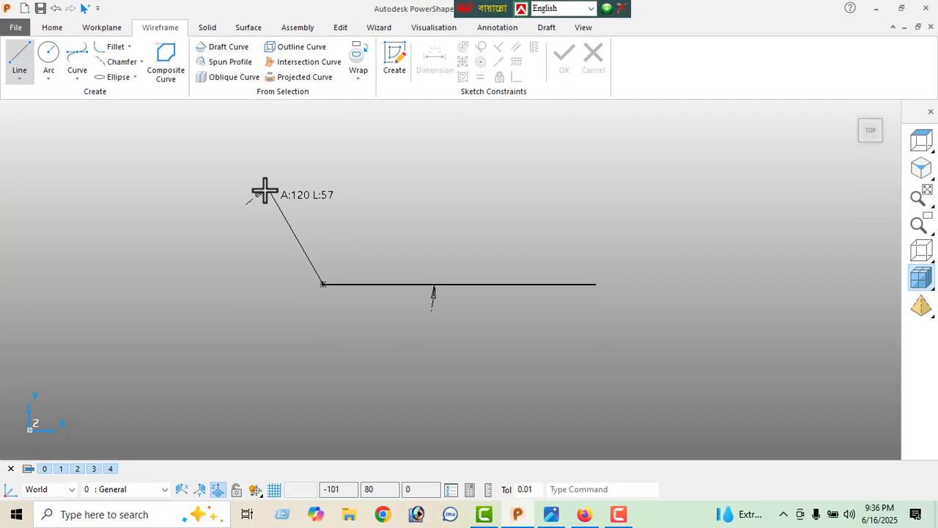
pyautogui.click(266, 191)
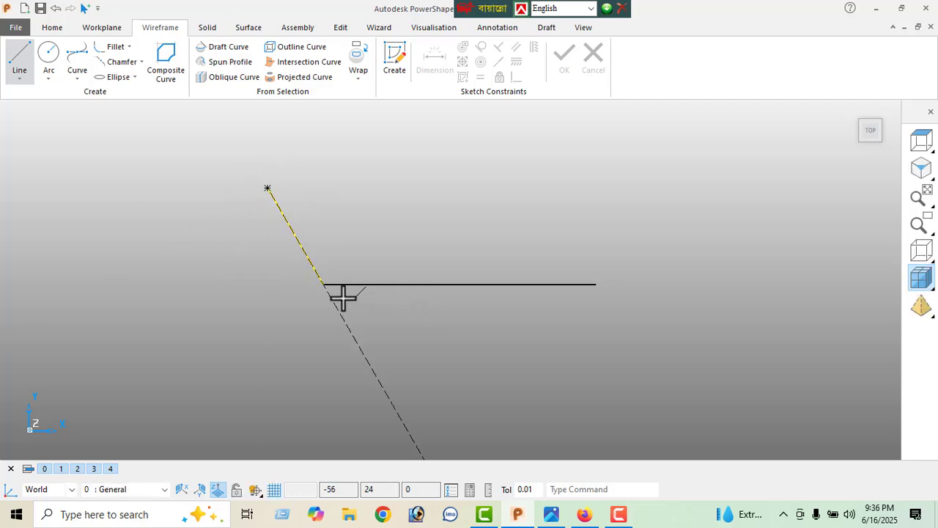
# Draw a horizontal line about 32.5 long leftward from the corner between the base and inclined lines
pyautogui.click(321, 285)
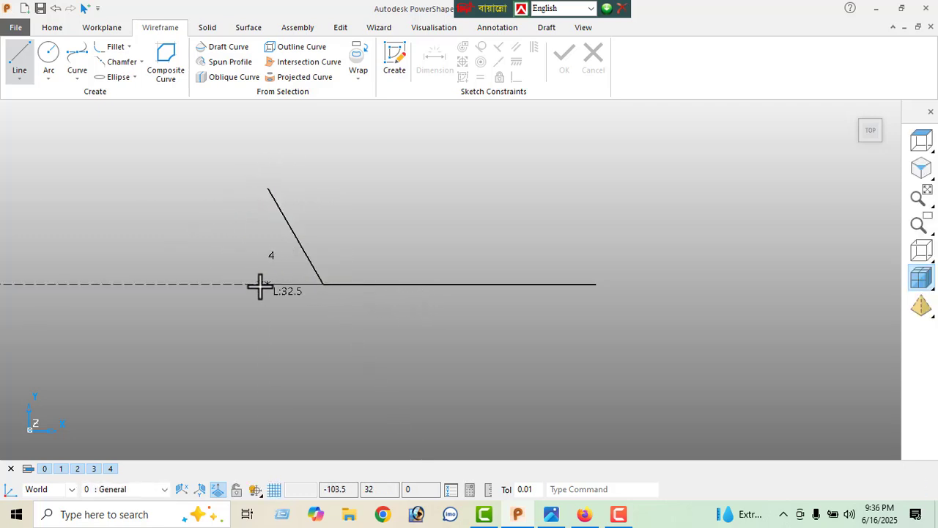
pyautogui.click(260, 286)
pyautogui.rightClick(110, 187)
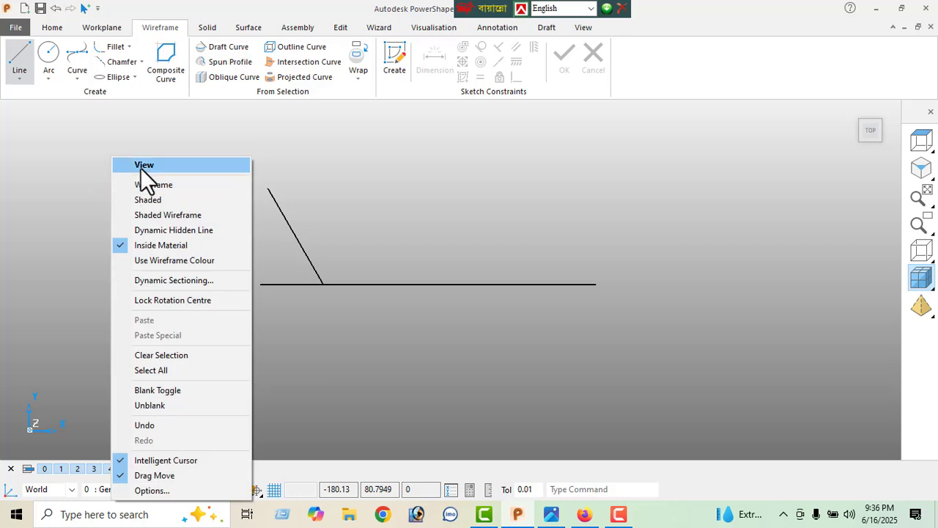
pyautogui.click(141, 166)
# Add an angular dimension between the inclined line and the short horizontal line, set its text height to 10, and check the reference drawing
pyautogui.click(503, 29)
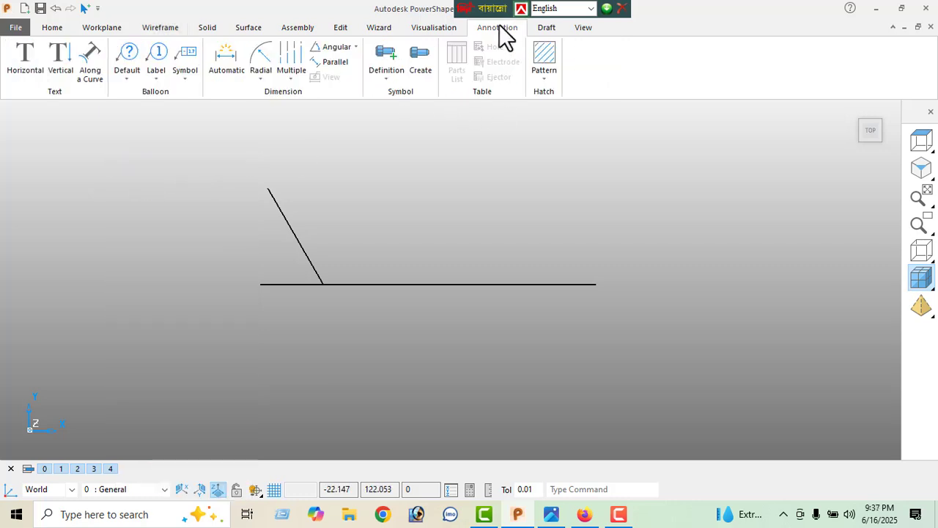
pyautogui.click(333, 48)
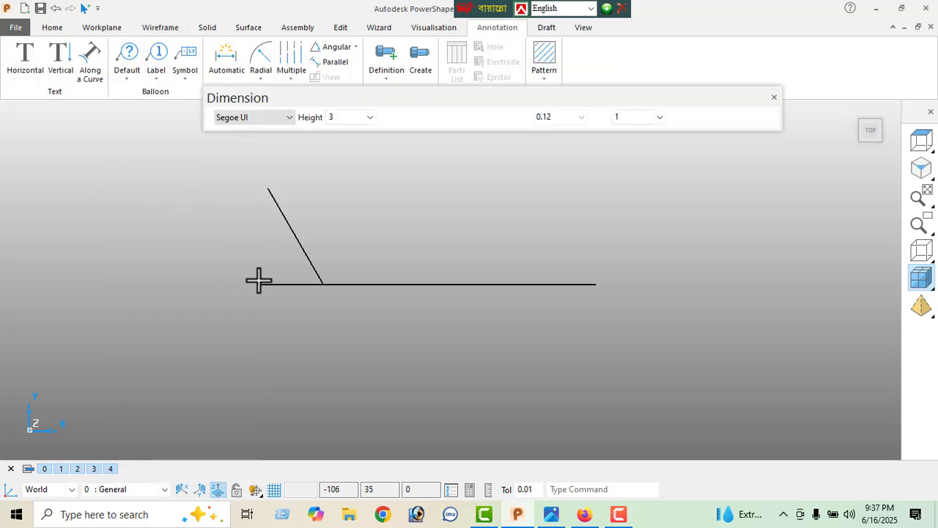
pyautogui.click(304, 252)
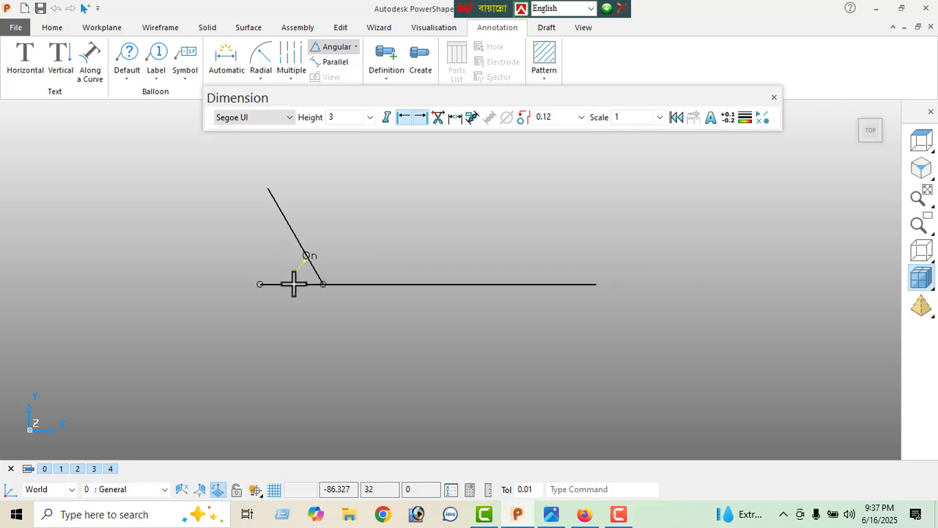
pyautogui.click(294, 284)
pyautogui.click(254, 252)
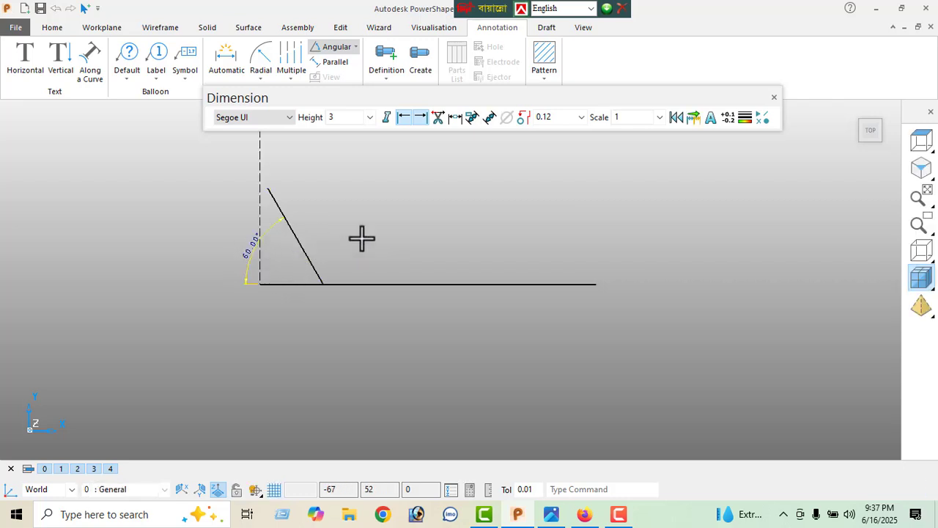
pyautogui.click(369, 118)
pyautogui.click(347, 145)
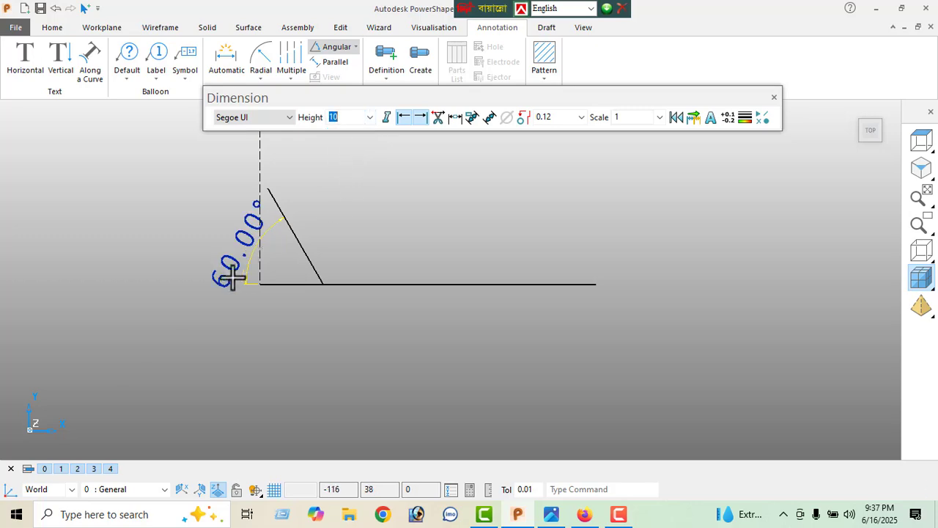
pyautogui.click(551, 514)
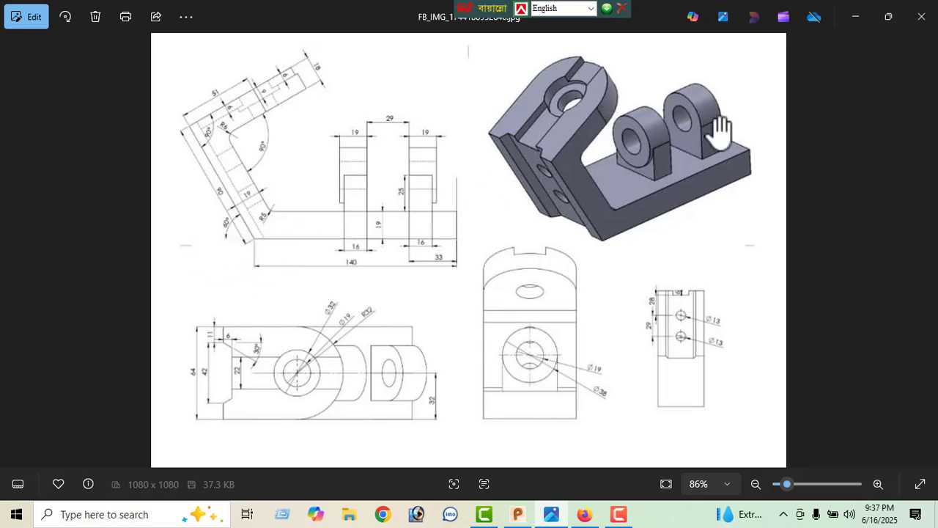
# Switch back to PowerShape and set the inclined line's length to 90
pyautogui.click(856, 9)
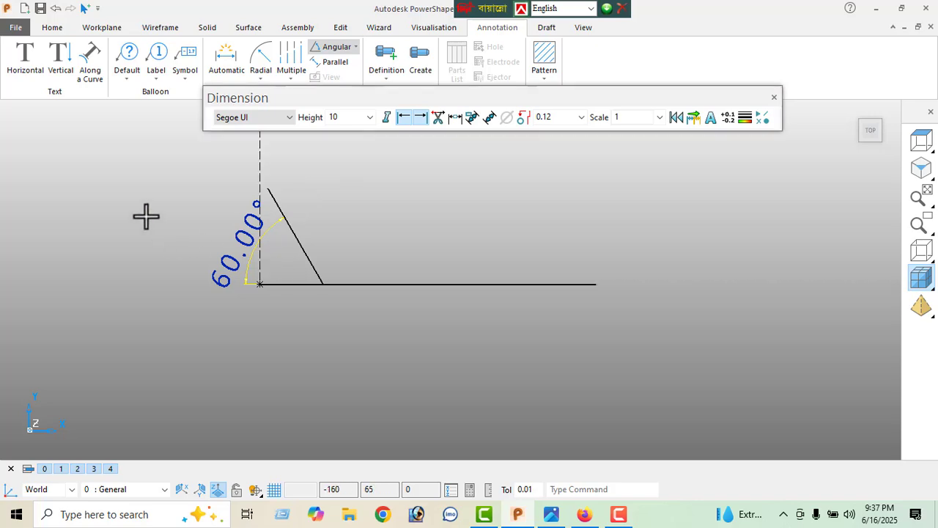
pyautogui.rightClick(150, 182)
pyautogui.click(154, 169)
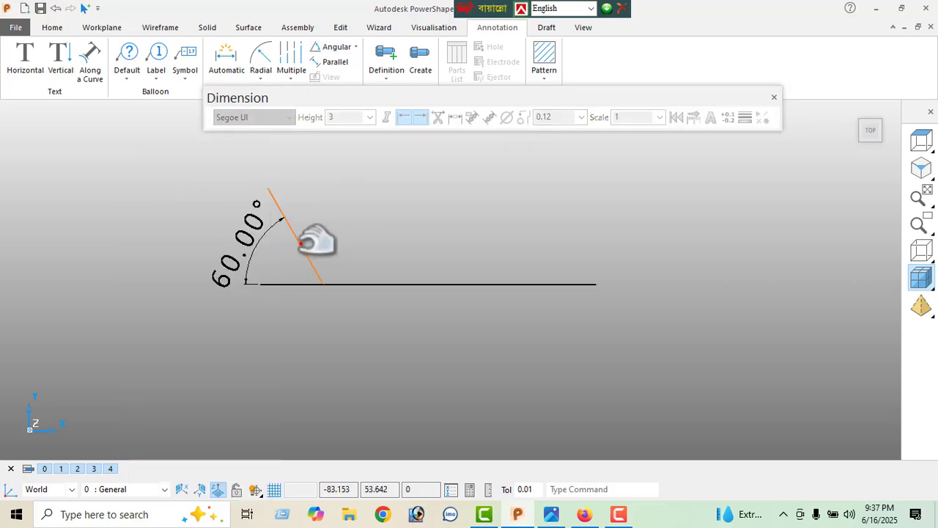
pyautogui.doubleClick(285, 222)
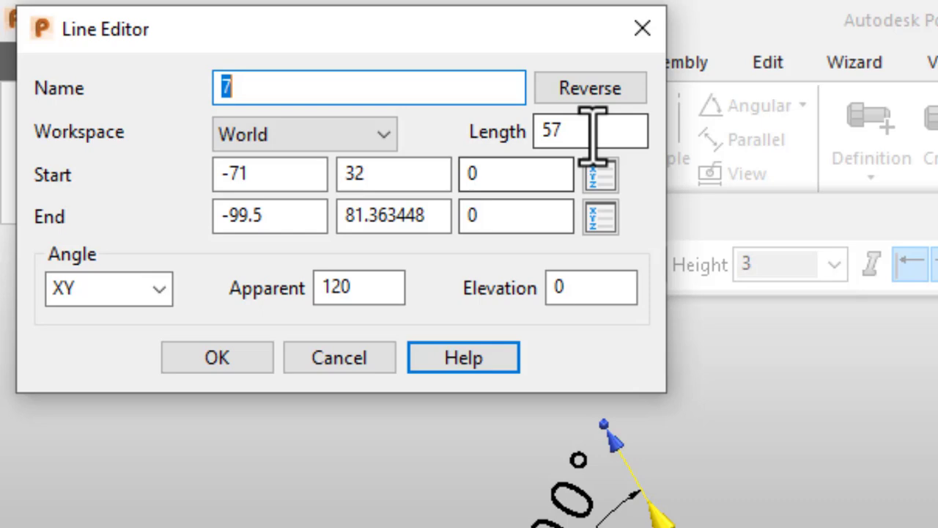
pyautogui.doubleClick(260, 57)
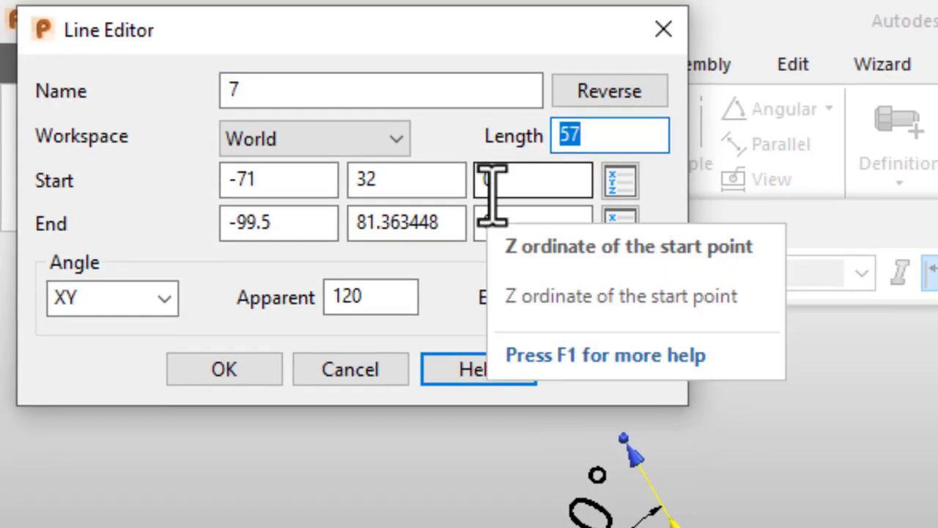
pyautogui.write('90')
pyautogui.press('Return')
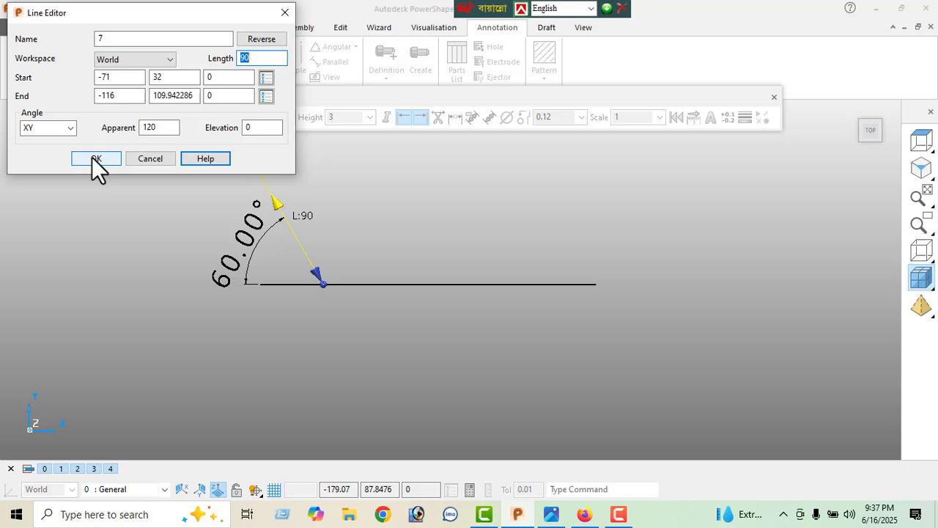
pyautogui.click(96, 158)
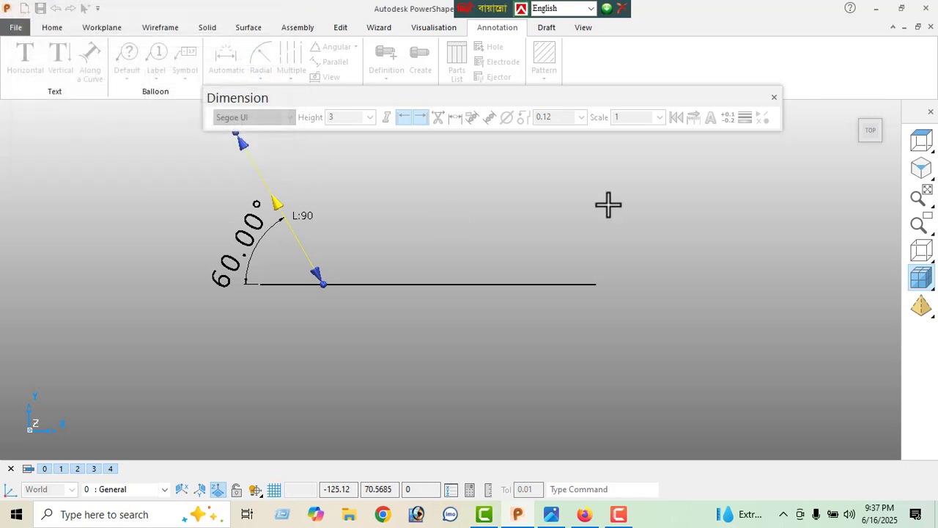
pyautogui.click(871, 130)
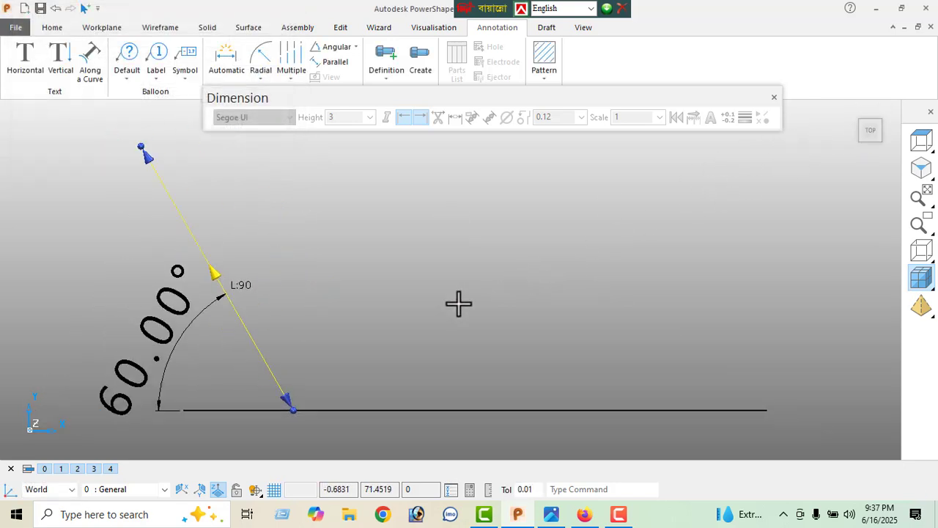
# Draw a line about 26 long at 30° from the upper end of the inclined line, perpendicular to it
pyautogui.click(160, 28)
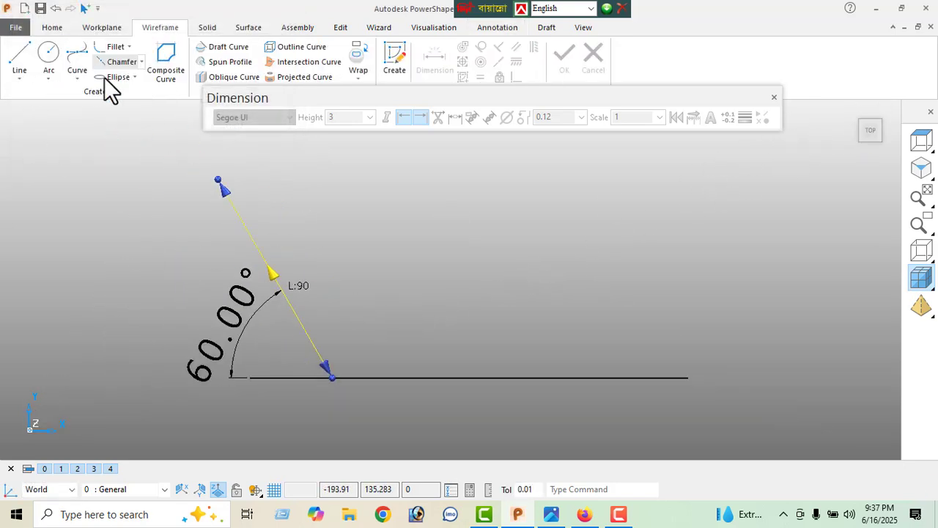
pyautogui.click(20, 58)
pyautogui.click(217, 180)
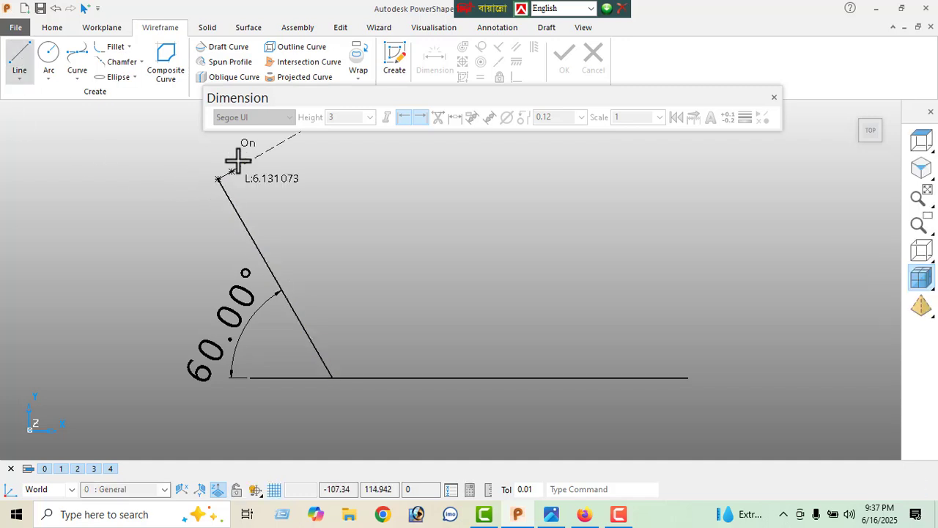
pyautogui.click(274, 144)
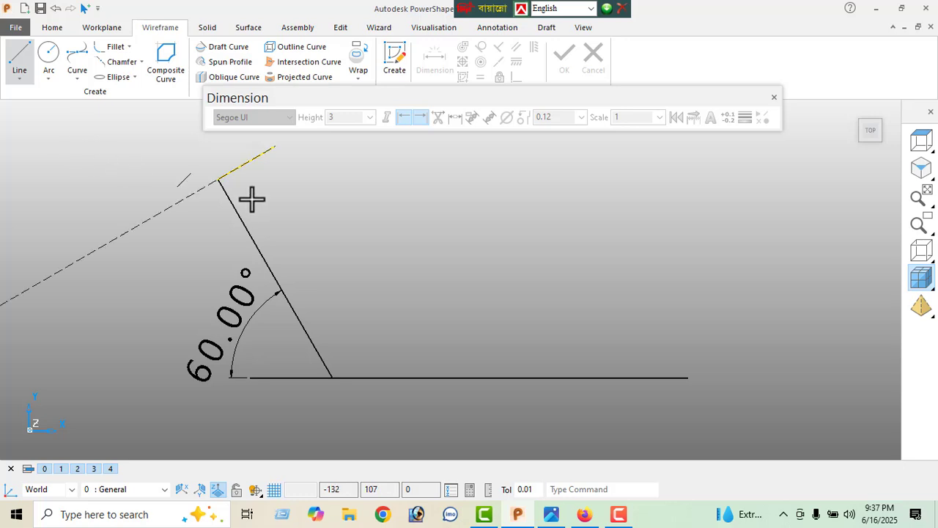
pyautogui.click(870, 130)
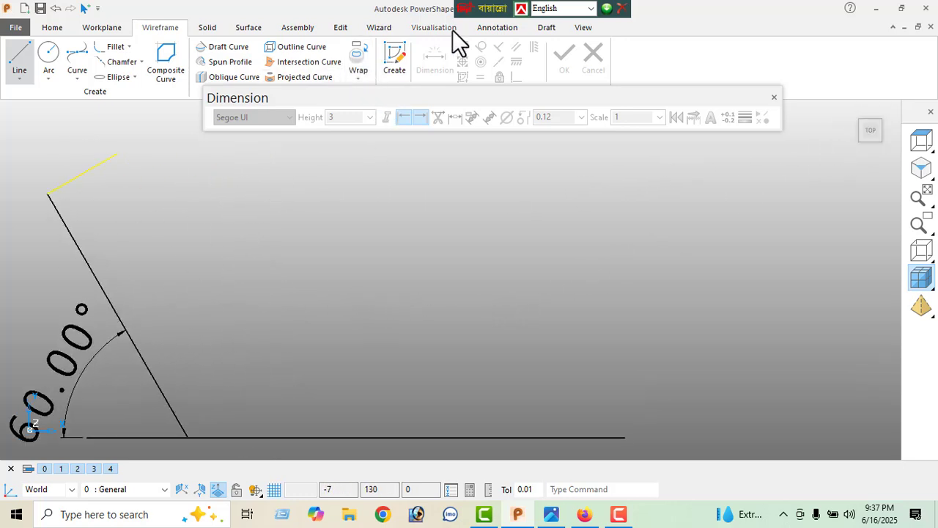
# Add an angular dimension between the short upper line and the inclined line, and set its text height to 10
pyautogui.click(497, 28)
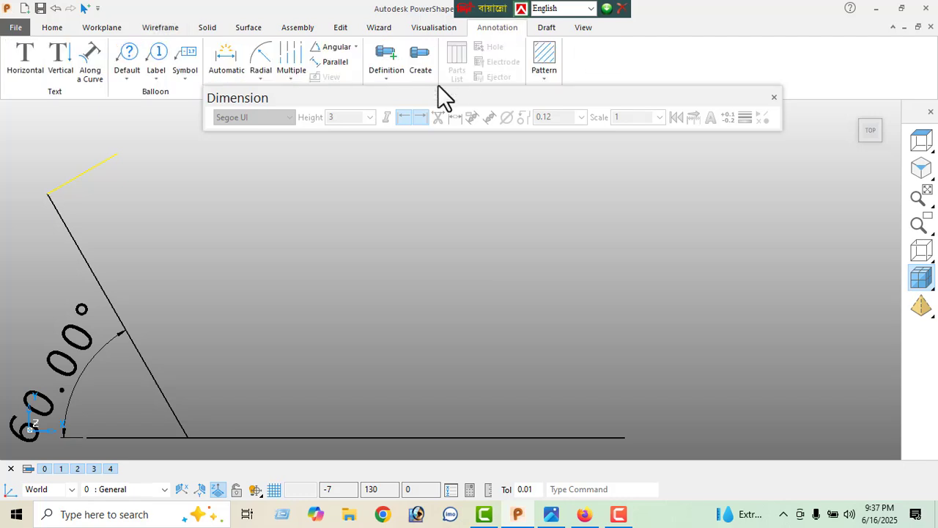
pyautogui.click(328, 47)
pyautogui.click(79, 180)
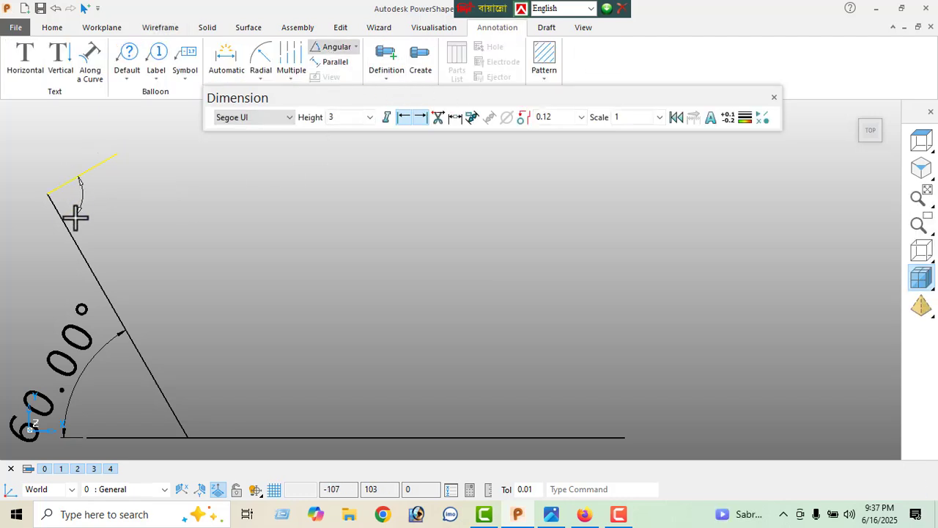
pyautogui.click(72, 228)
pyautogui.click(151, 213)
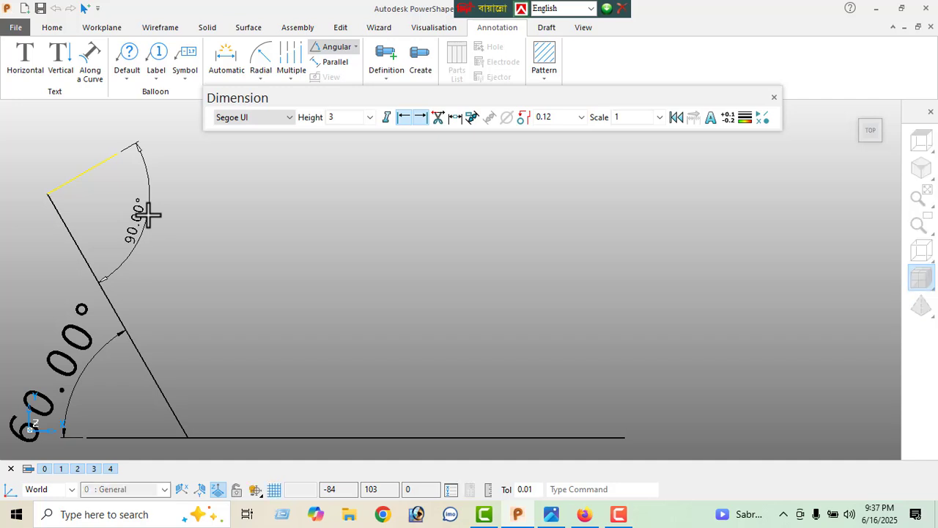
pyautogui.click(369, 117)
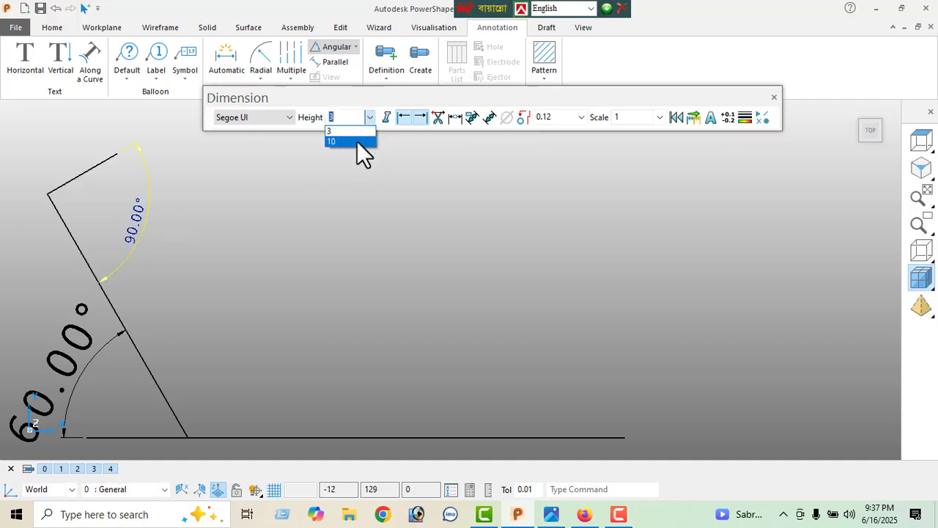
pyautogui.click(357, 141)
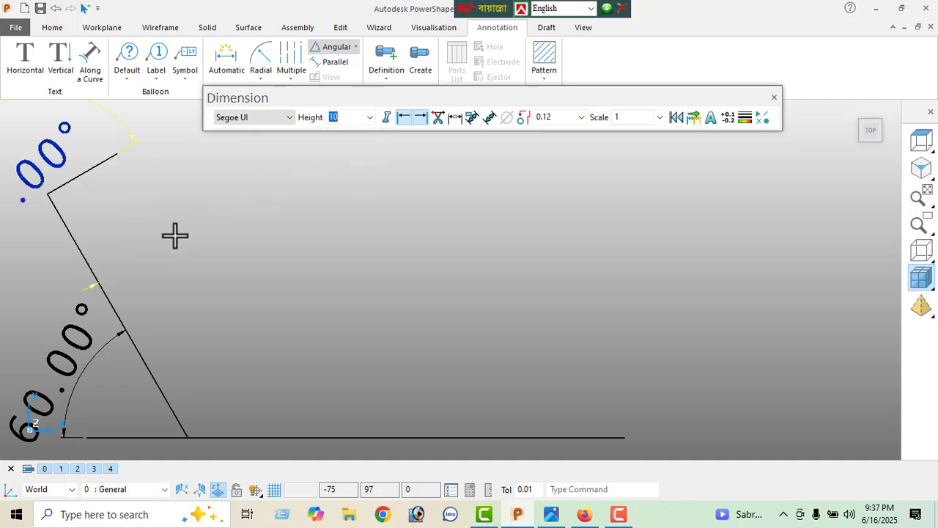
pyautogui.click(774, 96)
pyautogui.click(871, 131)
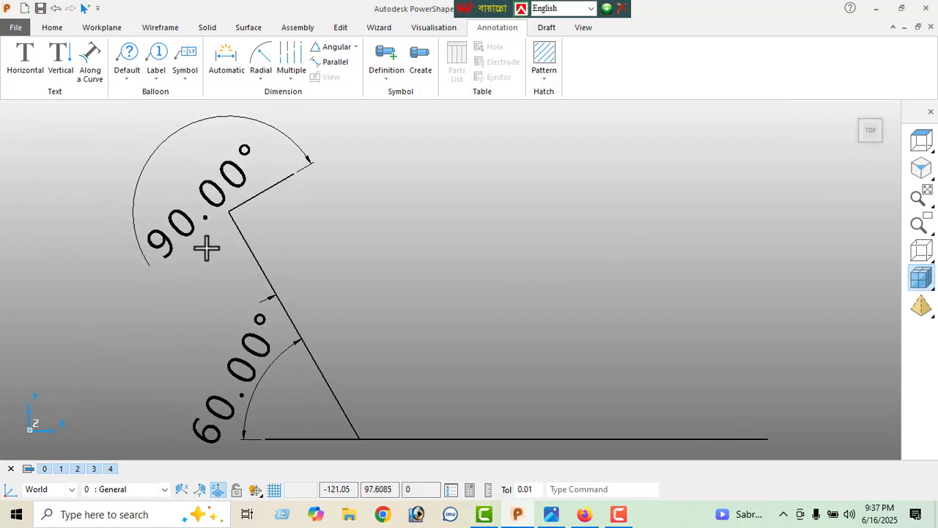
# Set the short upper line's length to 51
pyautogui.rightClick(32, 184)
pyautogui.click(55, 162)
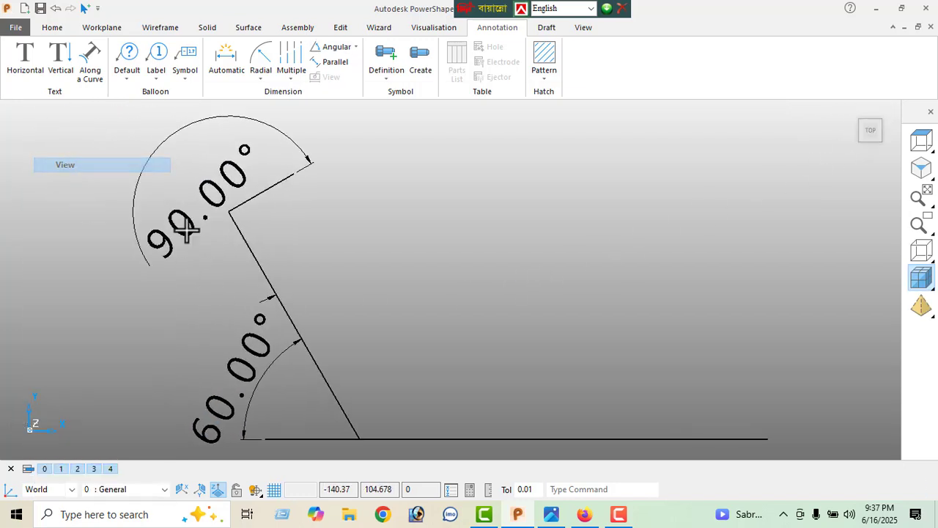
pyautogui.doubleClick(273, 190)
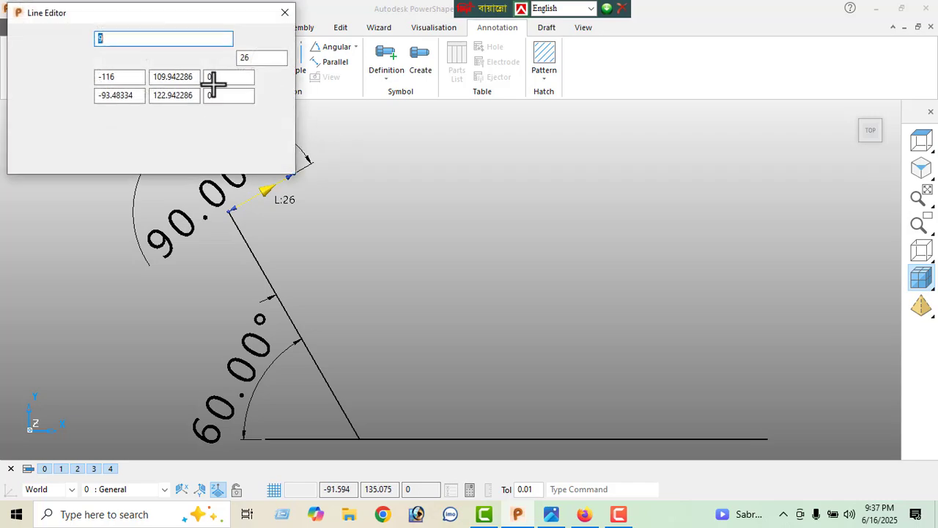
pyautogui.doubleClick(270, 58)
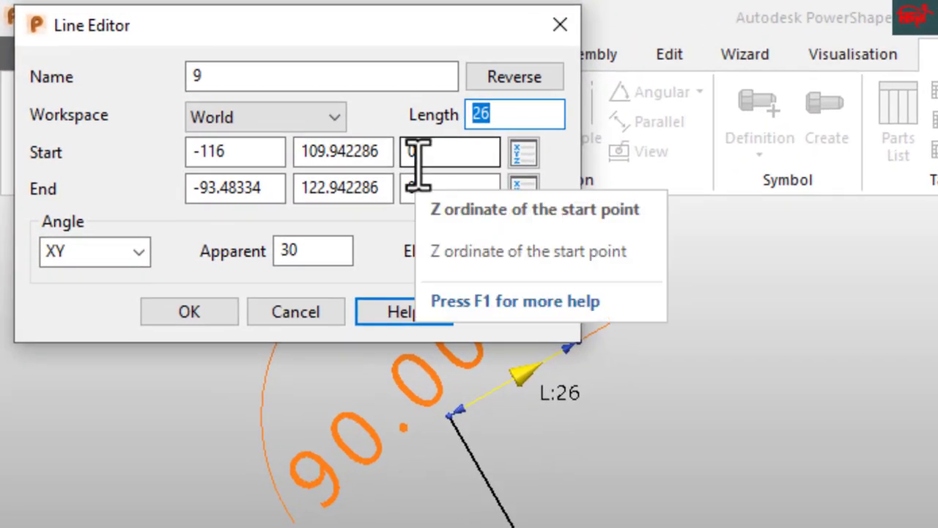
pyautogui.write('51')
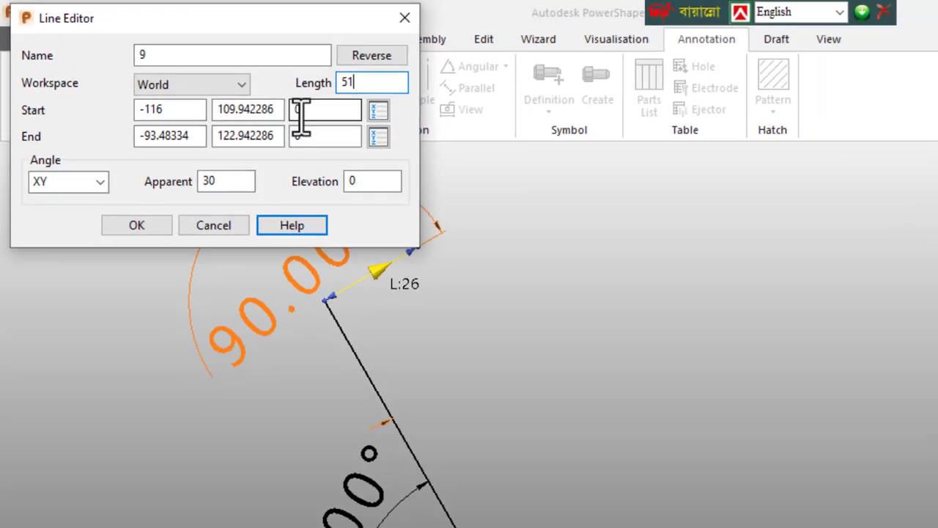
pyautogui.press('Return')
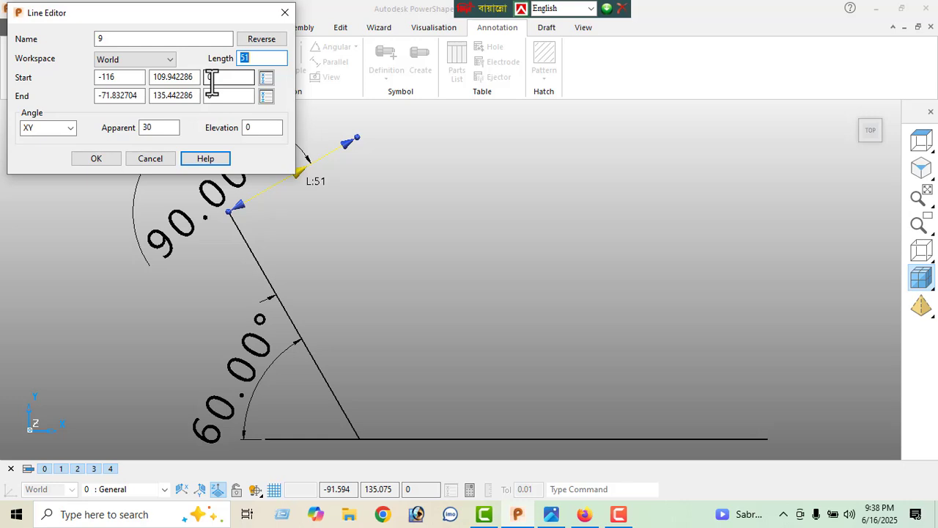
pyautogui.click(89, 158)
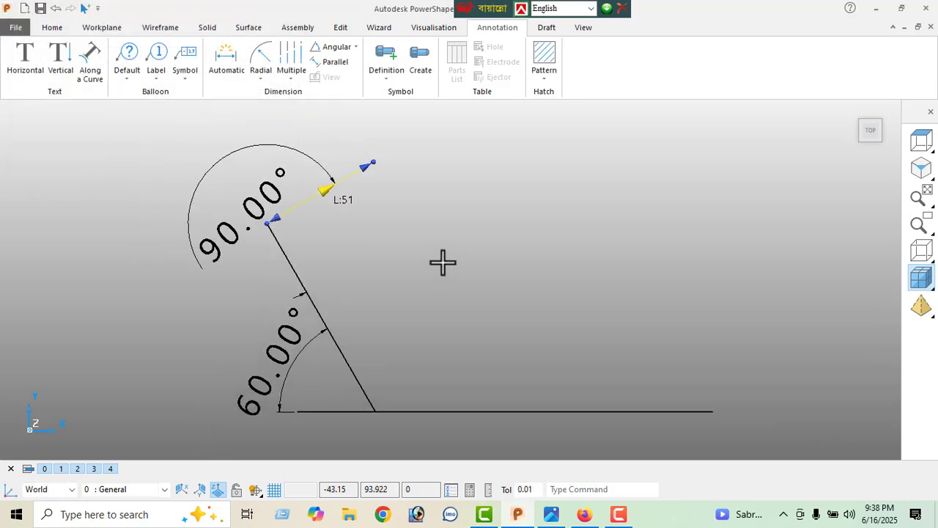
pyautogui.rightClick(83, 170)
pyautogui.click(113, 169)
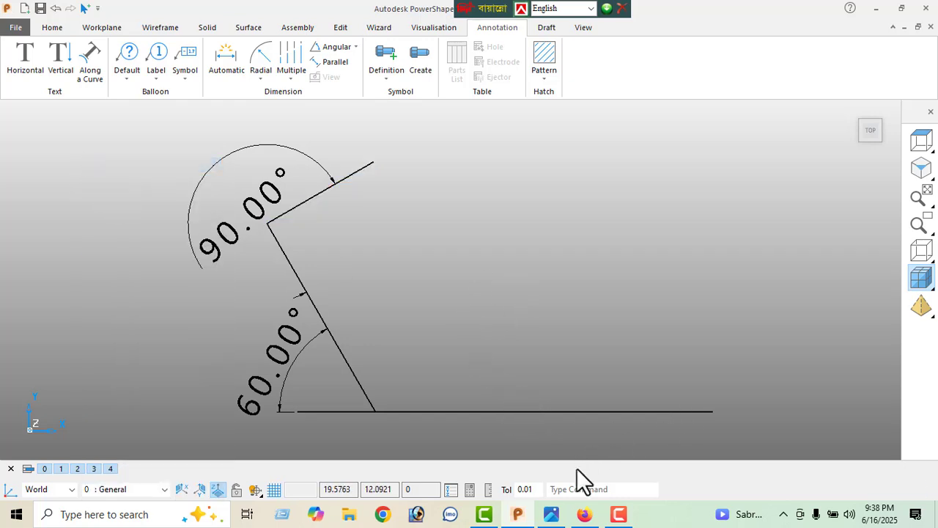
# Check the reference drawing and offset one copy of the base, inclined and upper lines by 19 towards the inside of the bracket
pyautogui.click(550, 513)
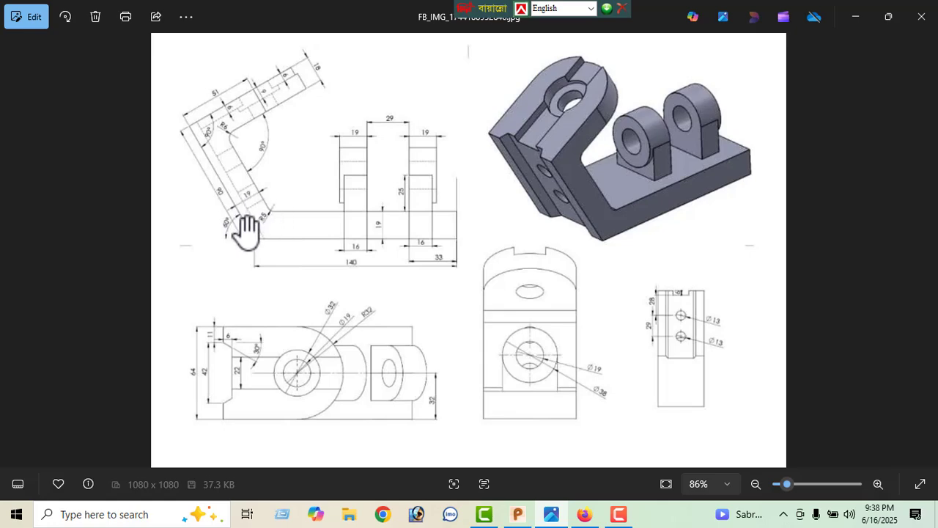
pyautogui.click(856, 20)
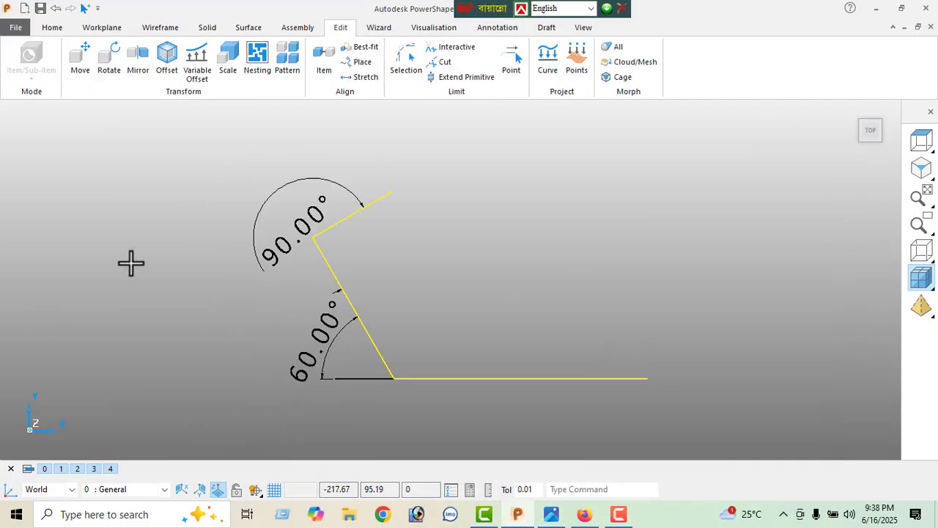
pyautogui.click(168, 63)
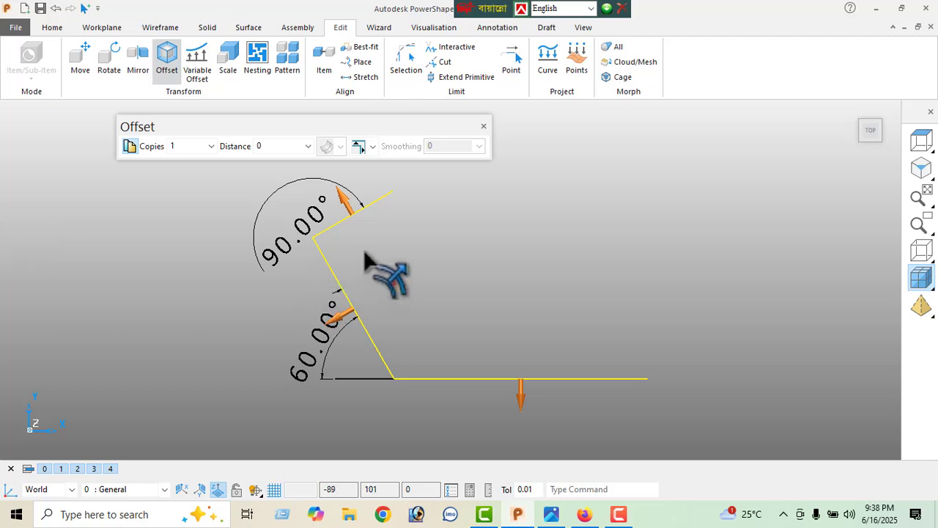
pyautogui.click(514, 394)
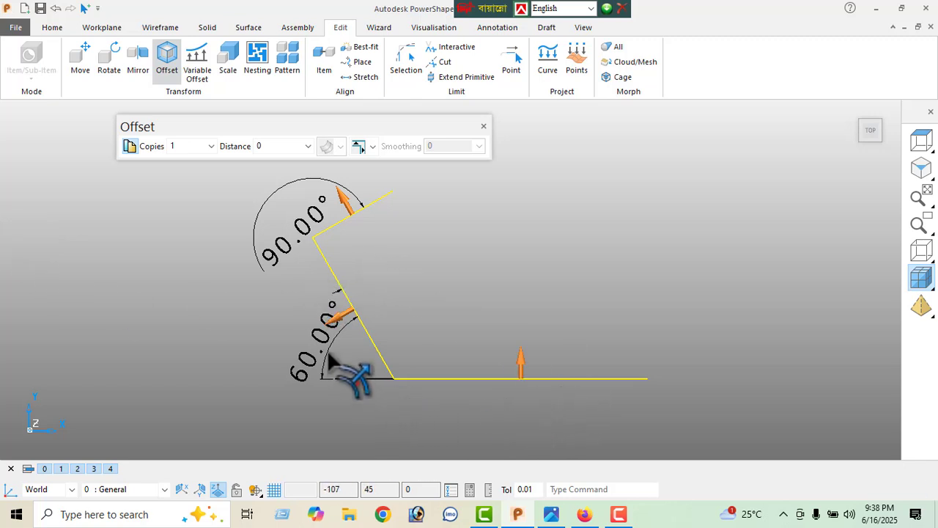
pyautogui.click(336, 317)
pyautogui.click(344, 209)
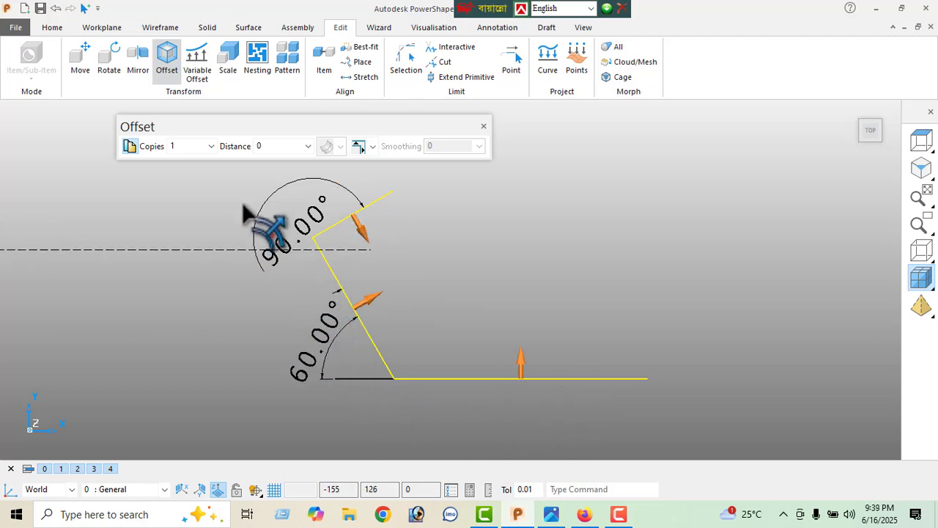
pyautogui.click(268, 151)
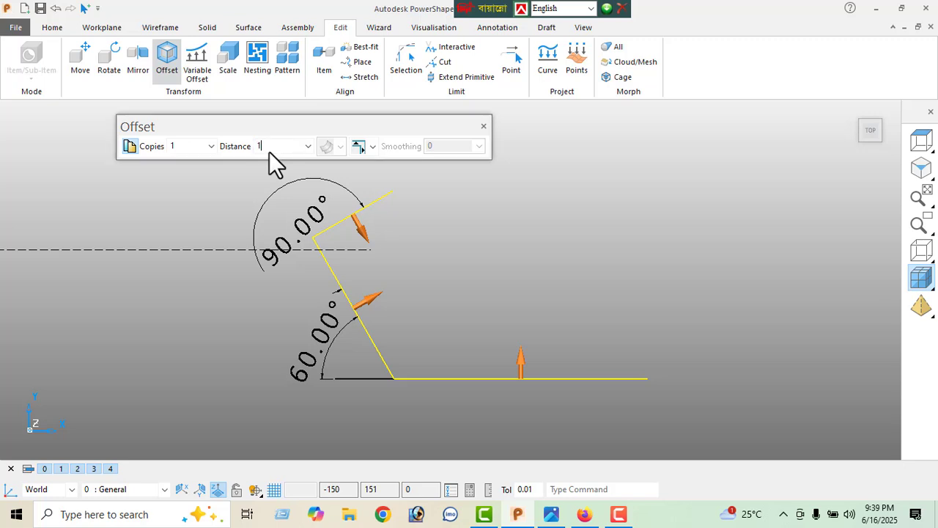
pyautogui.write('19')
pyautogui.press('Return')
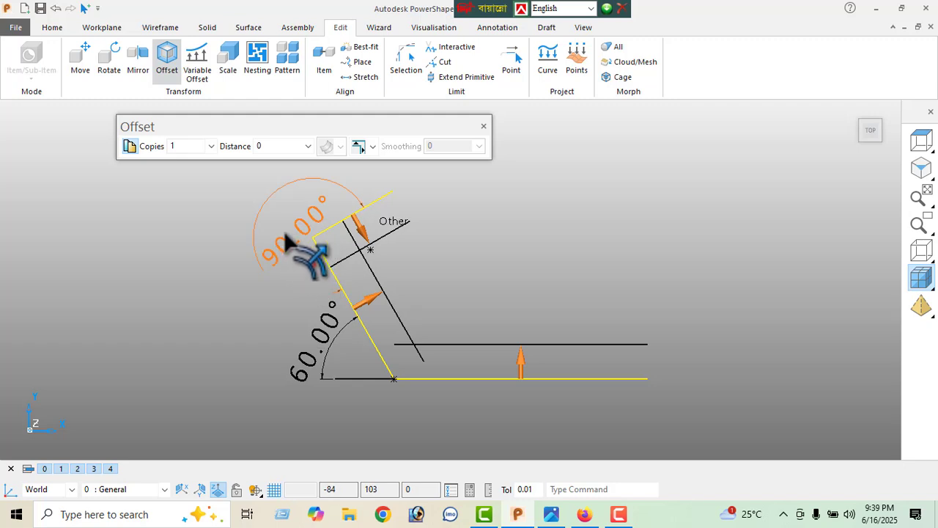
pyautogui.click(485, 128)
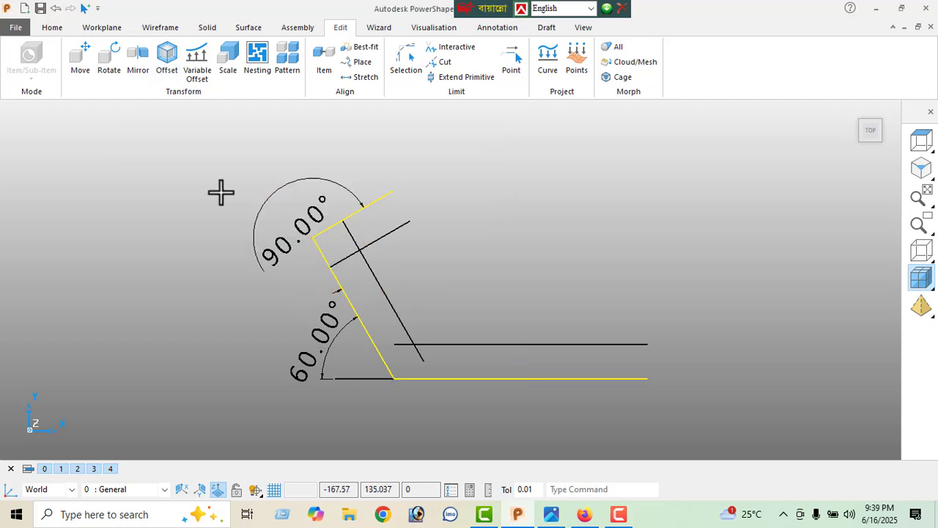
pyautogui.rightClick(186, 173)
pyautogui.click(223, 163)
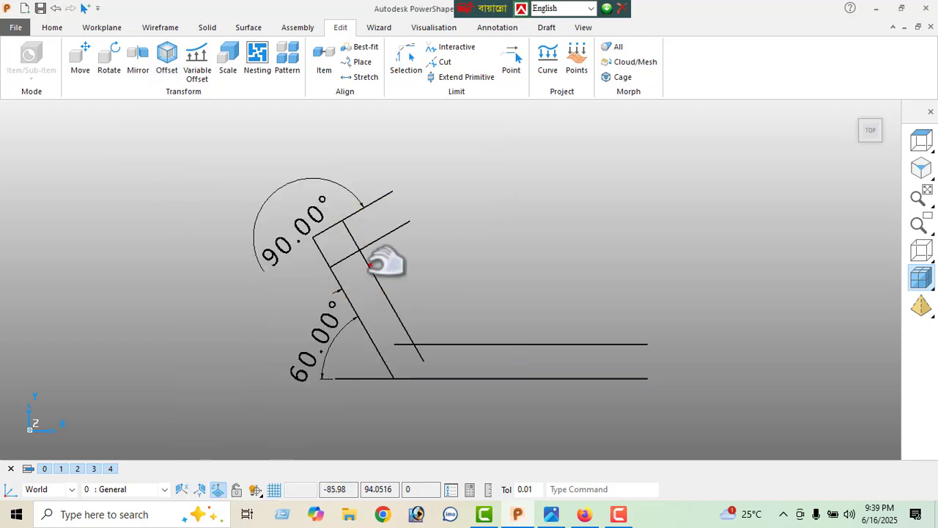
# Trim the overlapping ends of the offset lines at their inner corners and the base line's stub beyond the inclined line using interactive limiting
pyautogui.click(455, 48)
pyautogui.scroll(1, 352, 315)
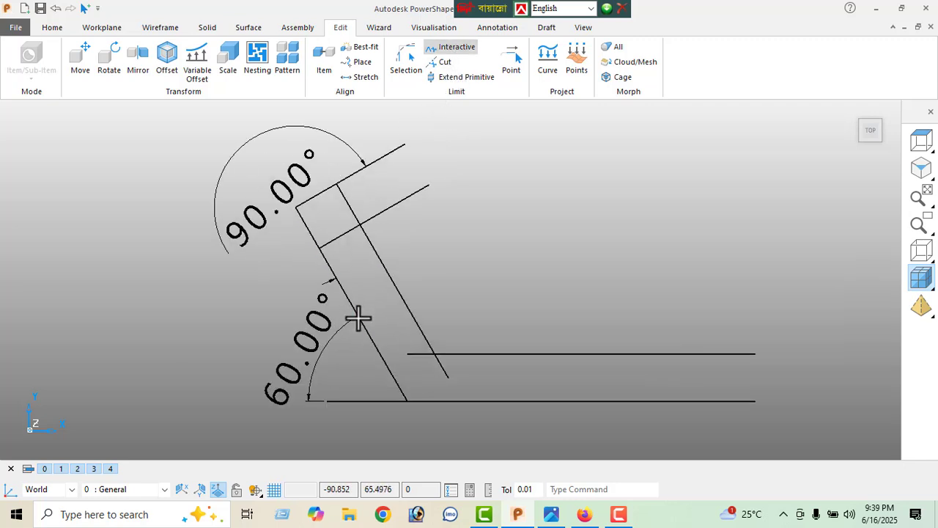
pyautogui.click(346, 206)
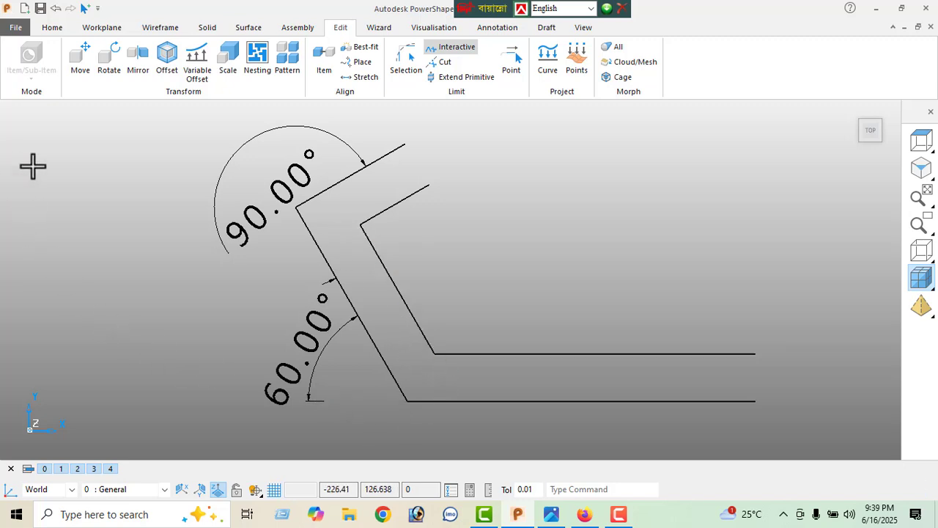
# Close the open ends of the bracket profile with one line across the base end and one across the upper arm end
pyautogui.rightClick(63, 159)
pyautogui.press('Escape')
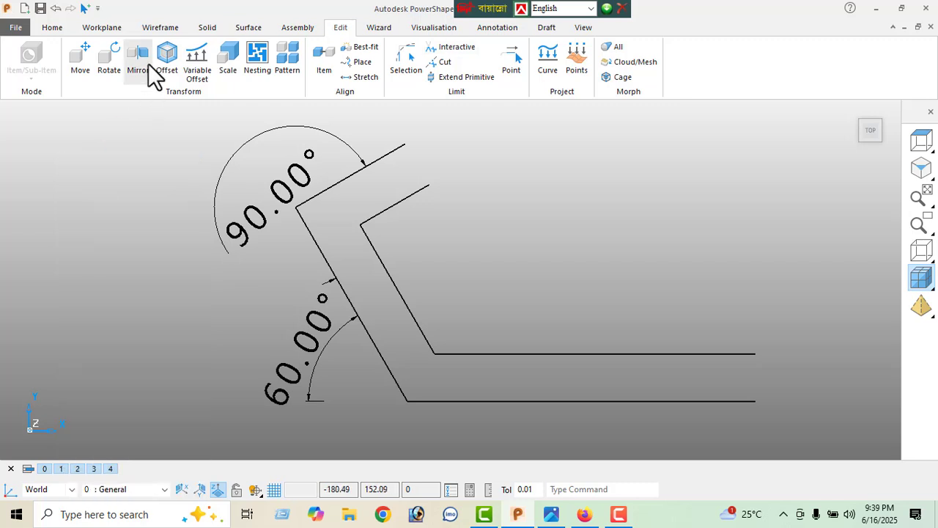
pyautogui.click(161, 30)
pyautogui.click(22, 64)
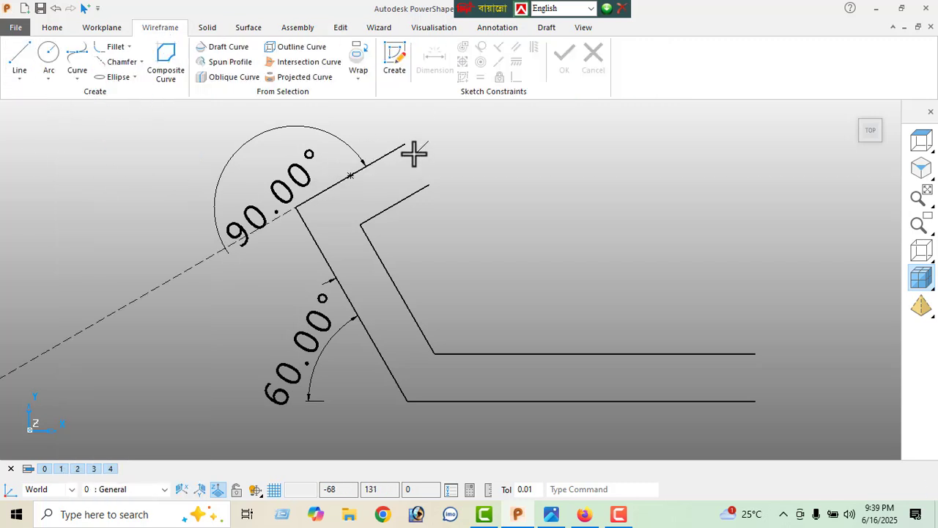
pyautogui.click(756, 354)
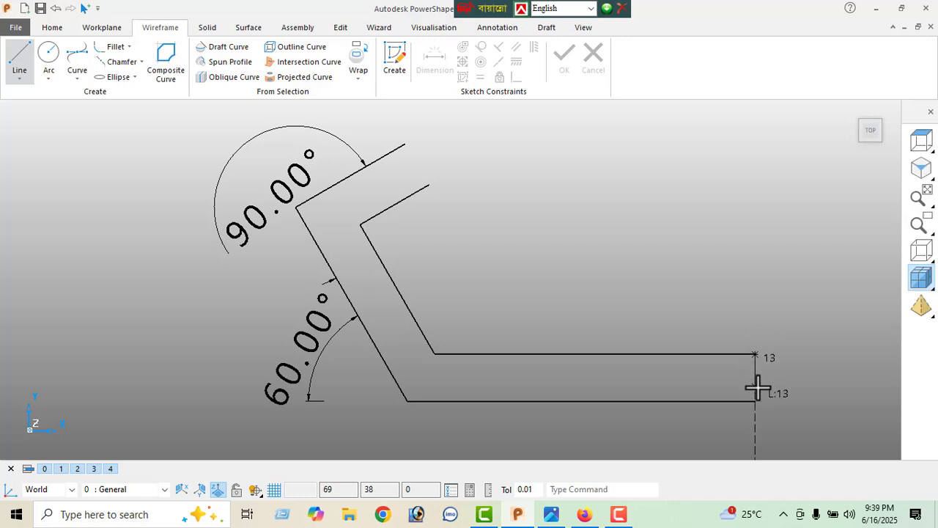
pyautogui.click(755, 401)
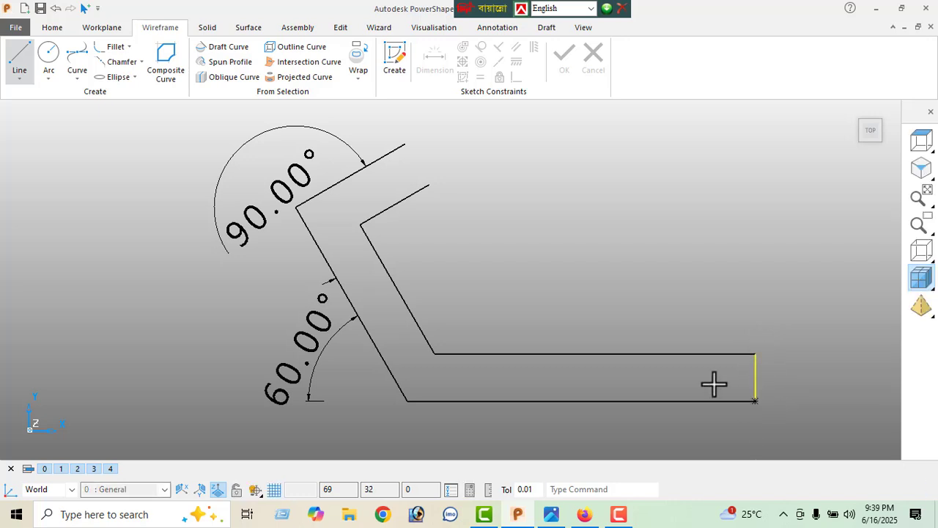
pyautogui.click(405, 145)
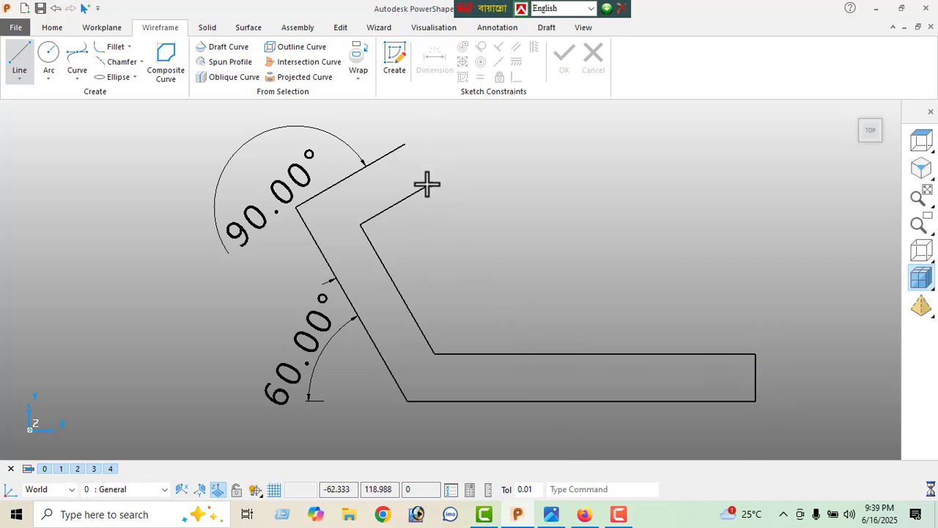
pyautogui.click(428, 185)
pyautogui.rightClick(109, 156)
pyautogui.click(132, 165)
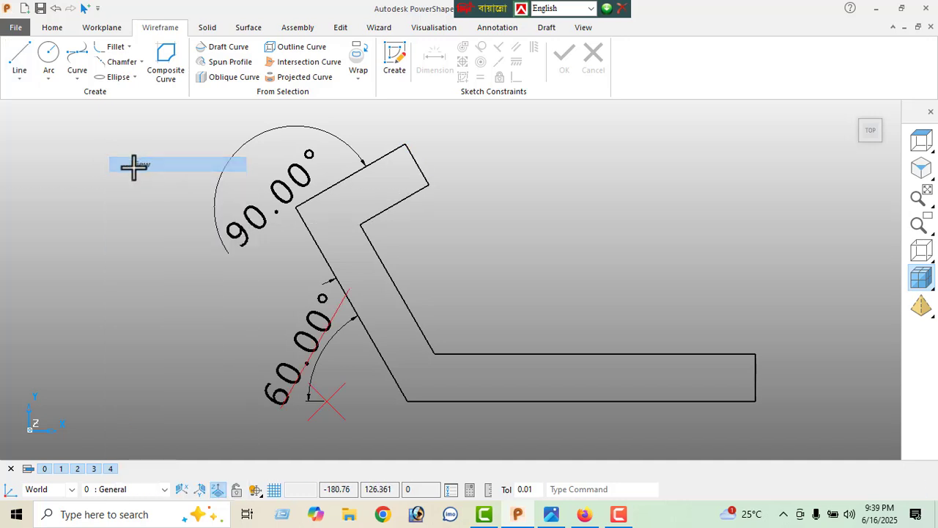
# Create a composite curve from the closed bracket outline and save it
pyautogui.click(164, 64)
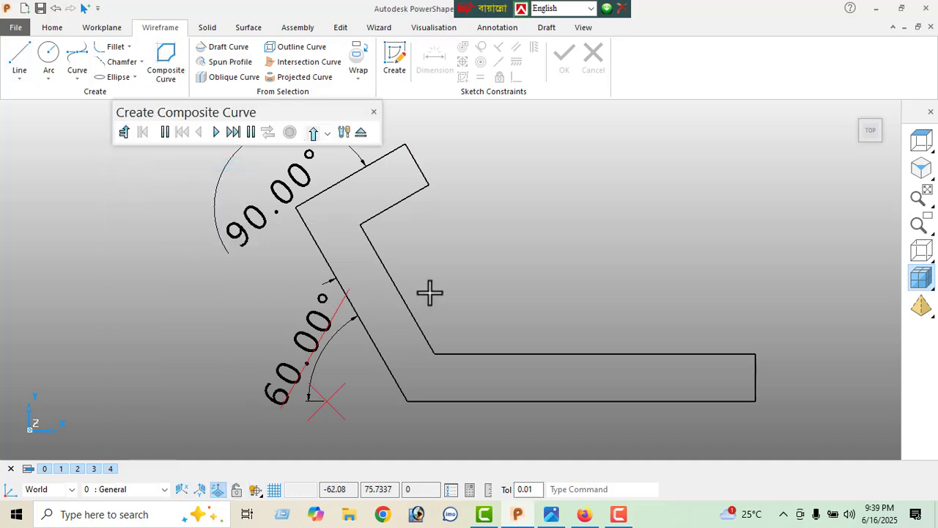
pyautogui.click(394, 288)
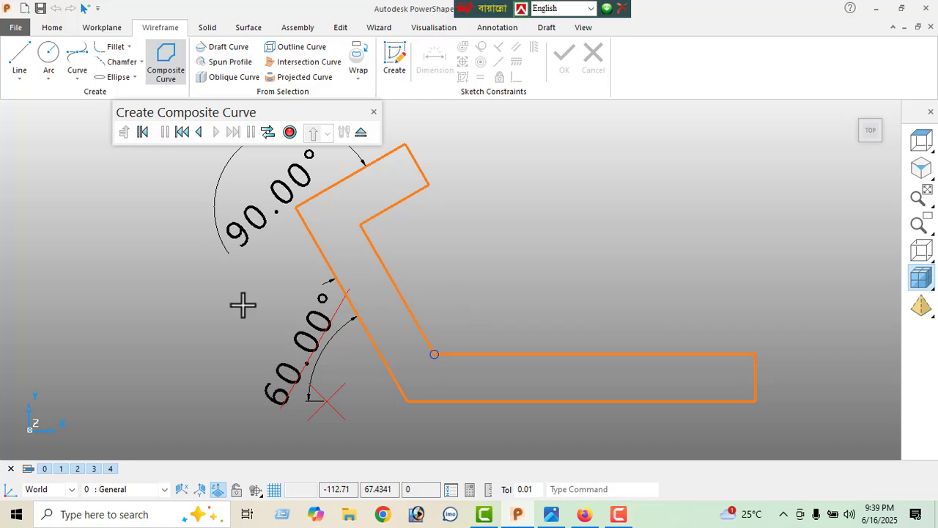
pyautogui.click(293, 133)
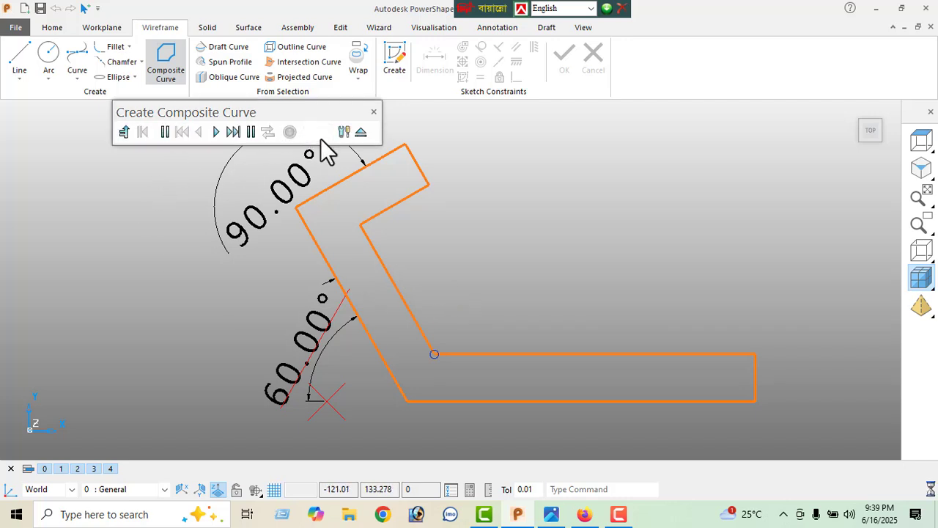
pyautogui.click(359, 135)
# Extrude the bracket profile into a solid with a direction 1 length of 64
pyautogui.moveTo(465, 264); pyautogui.dragTo(660, 217, button='middle')
pyautogui.click(921, 172)
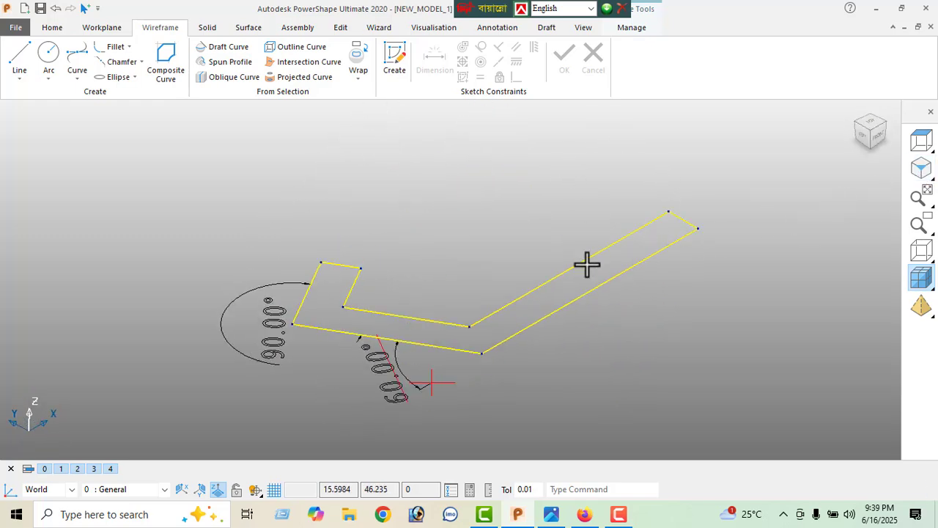
pyautogui.click(206, 28)
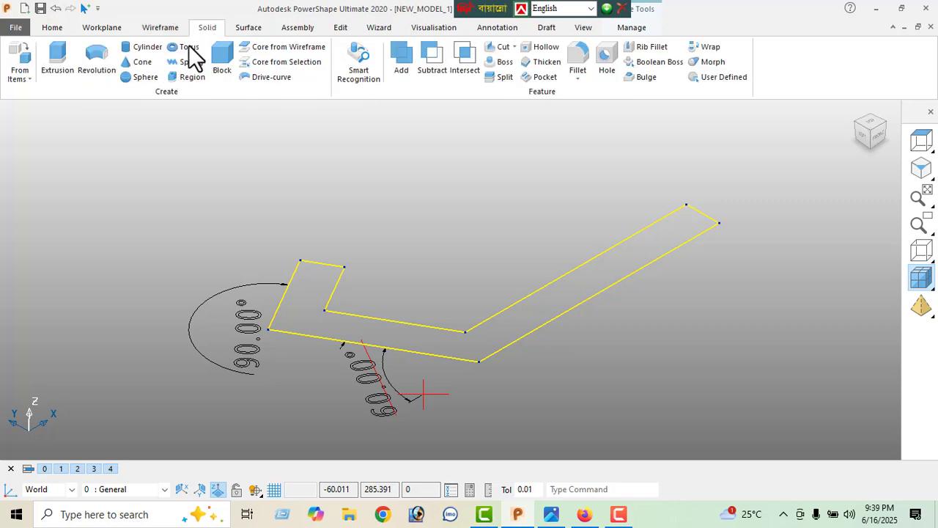
pyautogui.click(59, 49)
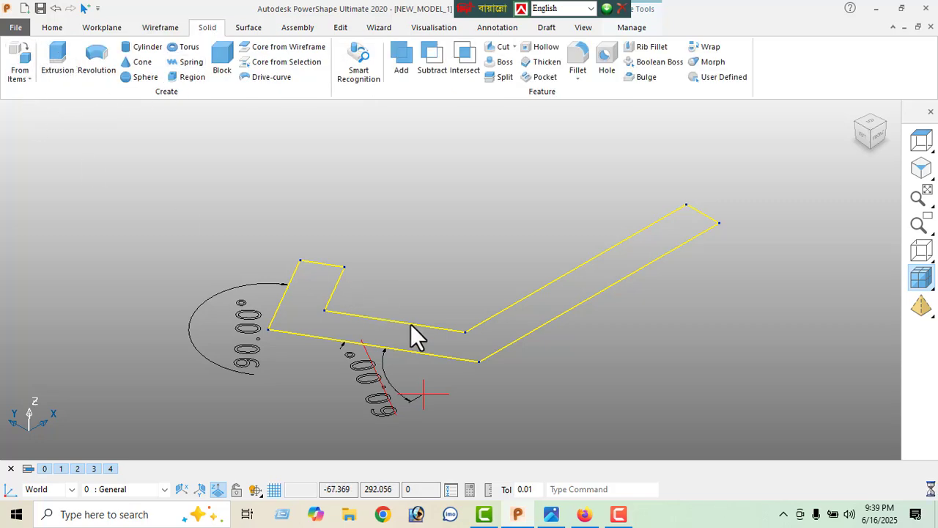
pyautogui.scroll(-2, 528, 261)
pyautogui.moveTo(620, 217); pyautogui.dragTo(675, 295, button='middle')
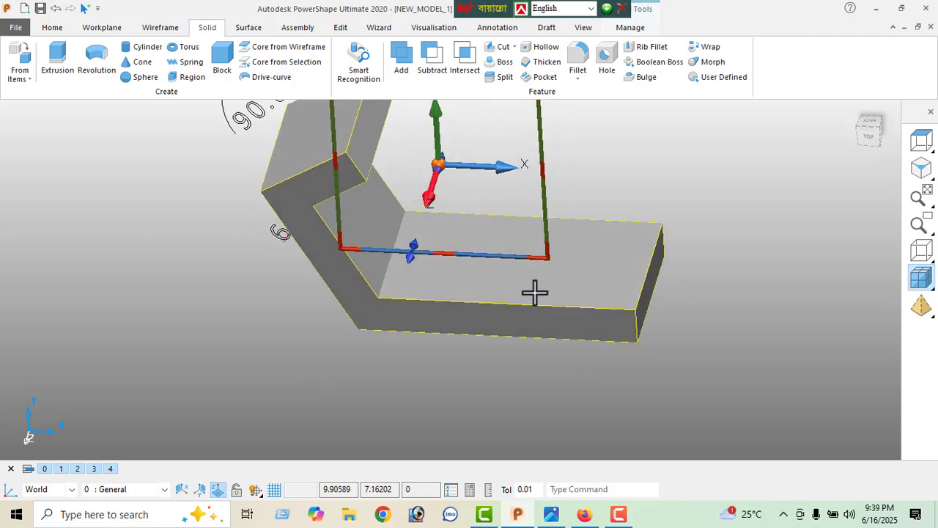
pyautogui.keyDown('shift'); pyautogui.moveTo(486, 276); pyautogui.dragTo(456, 329, button='middle'); pyautogui.keyUp('shift')
pyautogui.doubleClick(520, 326)
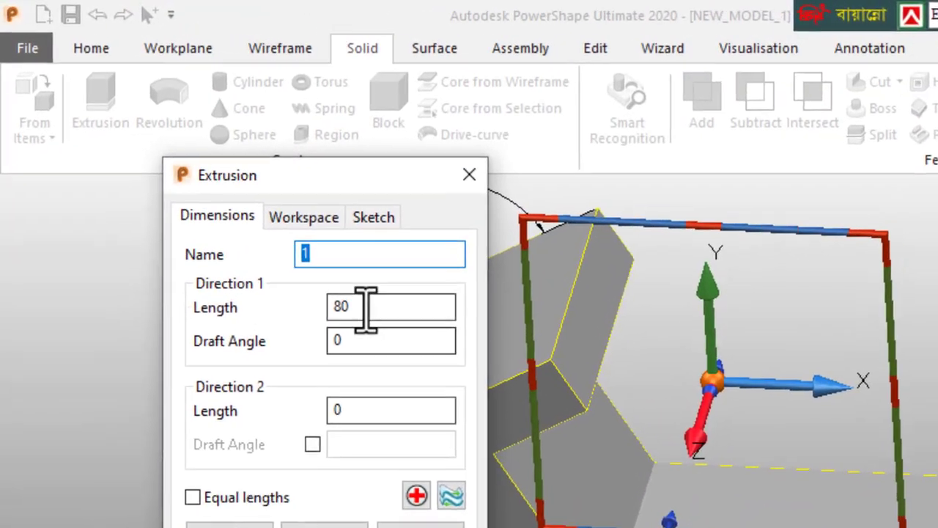
pyautogui.doubleClick(246, 212)
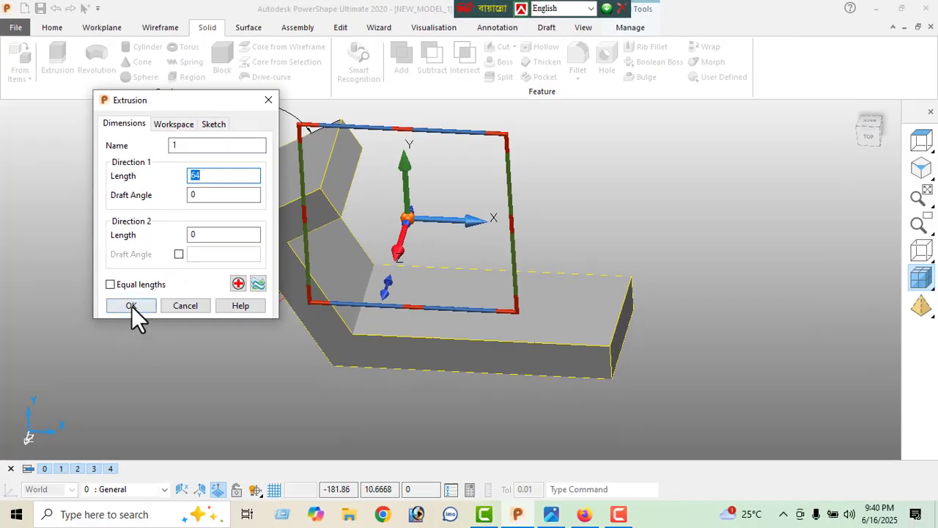
pyautogui.click(131, 305)
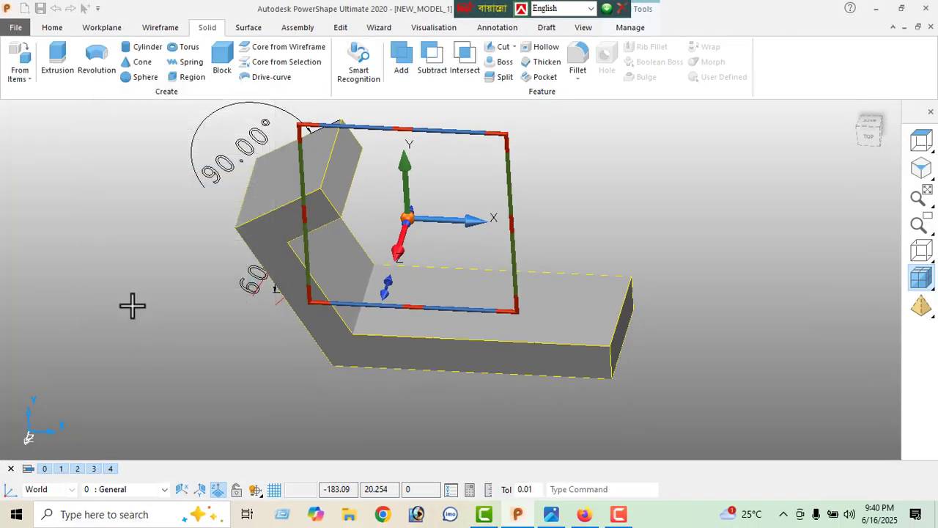
# Check the reference drawing and fillet the inner base-to-incline edge with radius 5 and the inner incline-to-upper-arm edge with radius 6
pyautogui.click(551, 514)
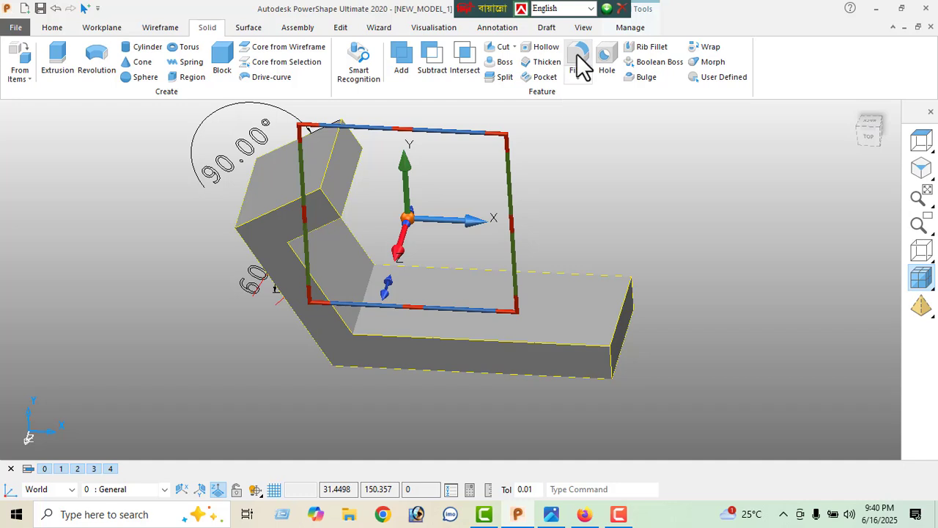
pyautogui.click(583, 66)
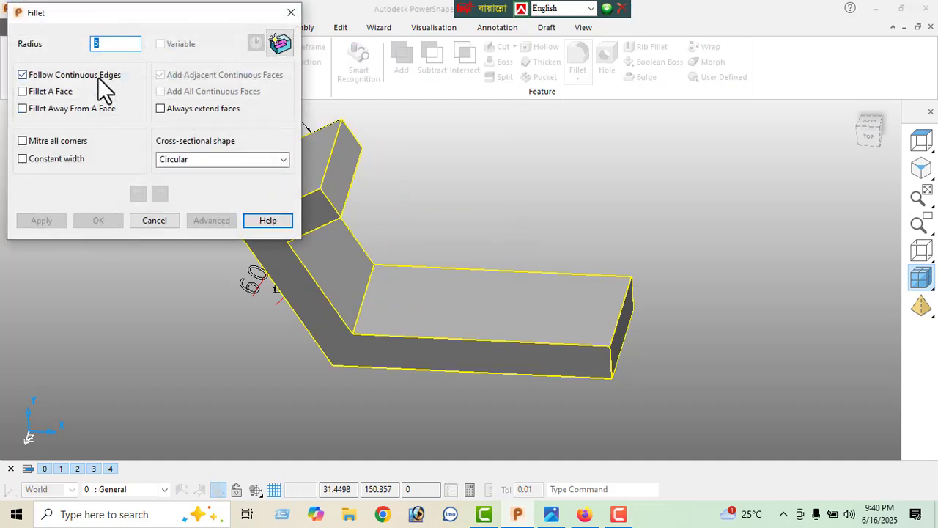
pyautogui.click(367, 306)
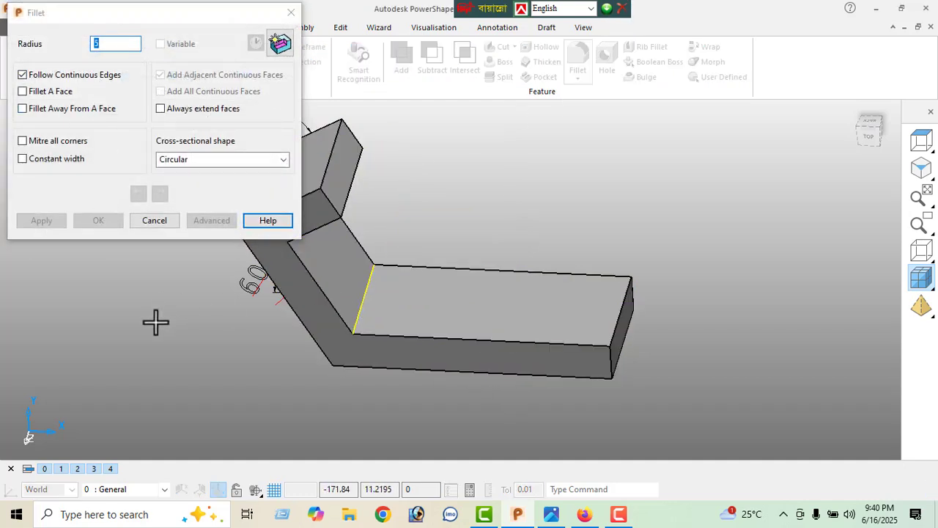
pyautogui.click(44, 226)
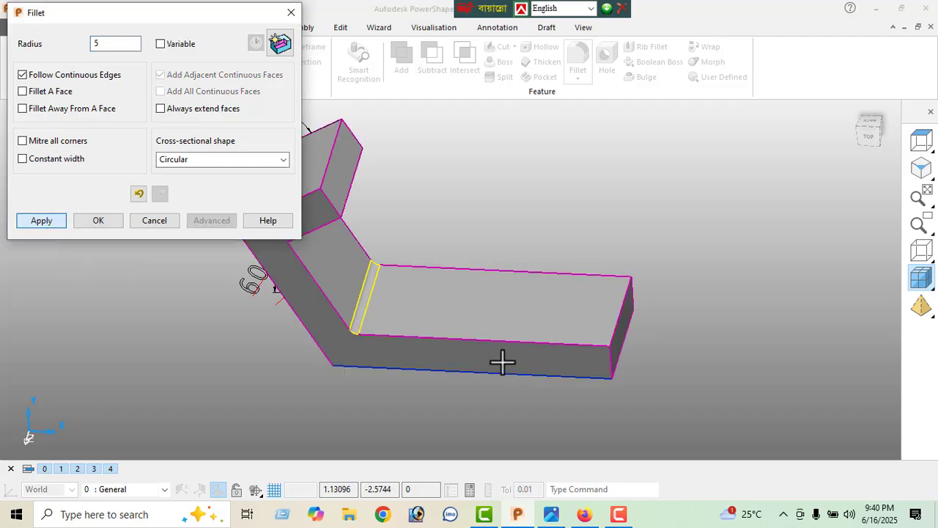
pyautogui.moveTo(503, 360); pyautogui.dragTo(396, 296, button='middle')
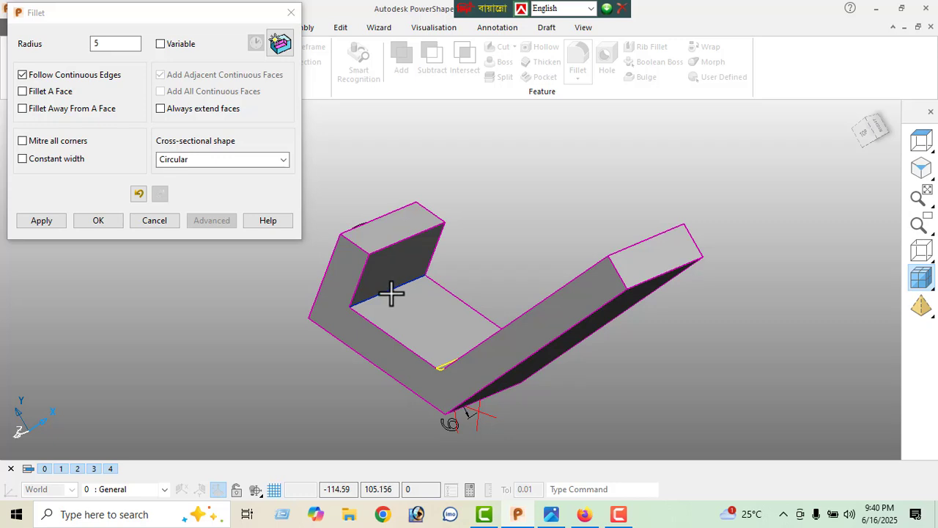
pyautogui.click(391, 293)
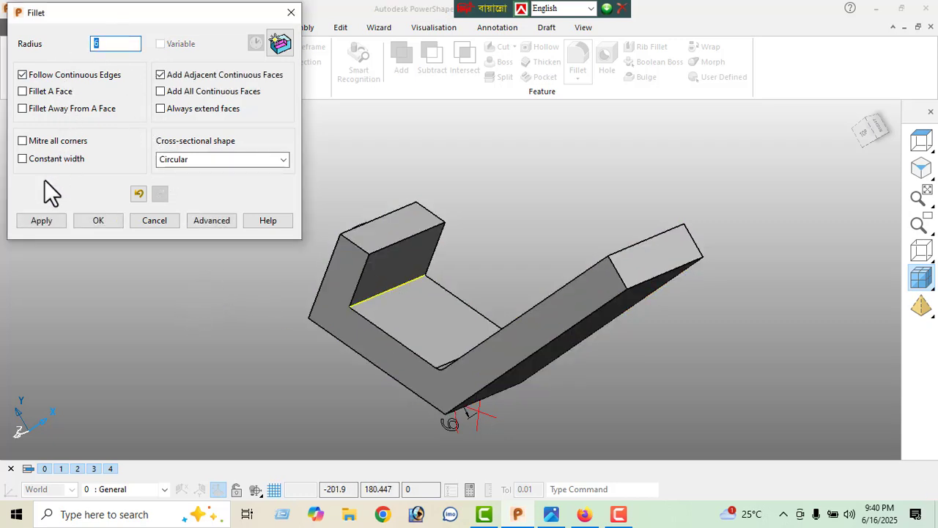
pyautogui.click(43, 223)
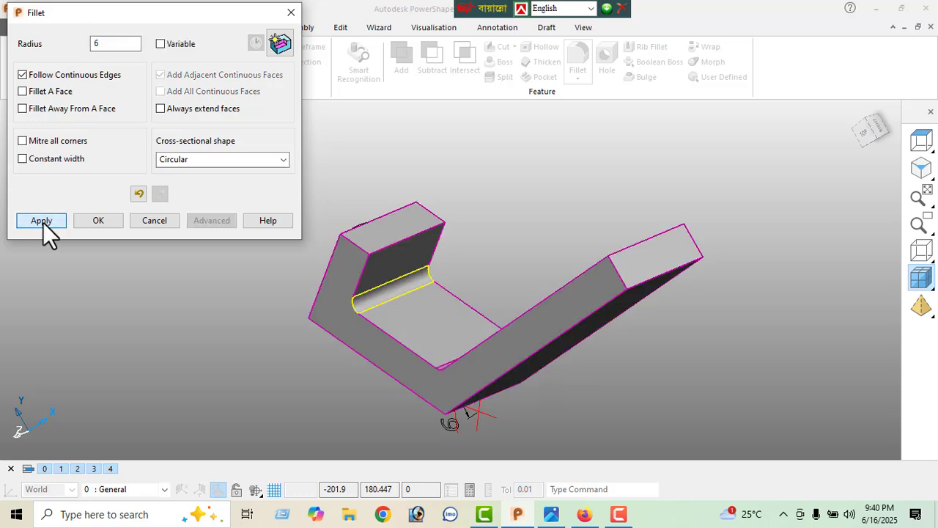
pyautogui.click(101, 222)
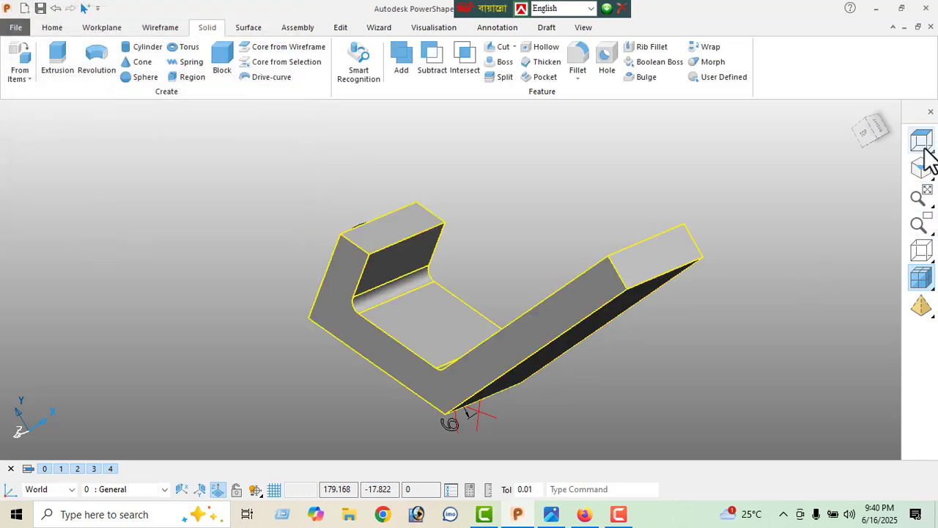
# Check the reference drawing and draw a line from the midpoint of the base's outer end edge to the centre of its upper face
pyautogui.click(923, 145)
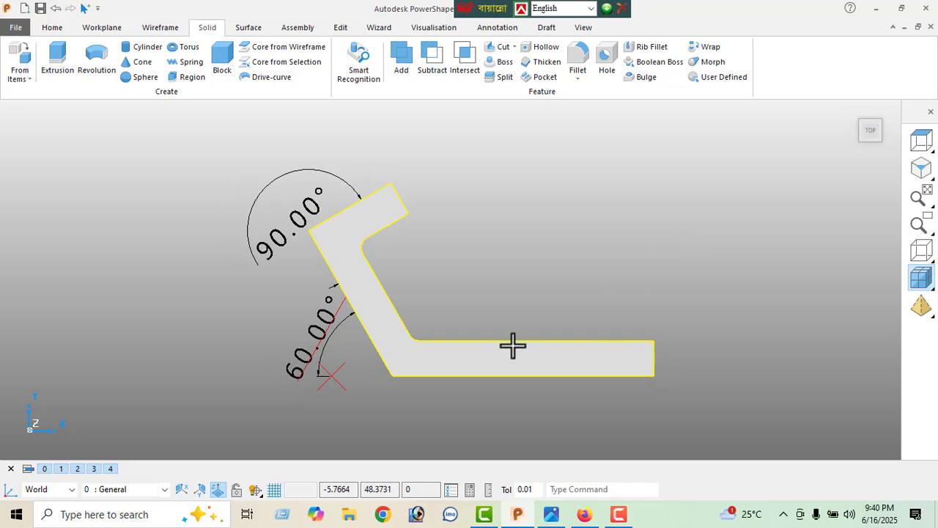
pyautogui.click(552, 515)
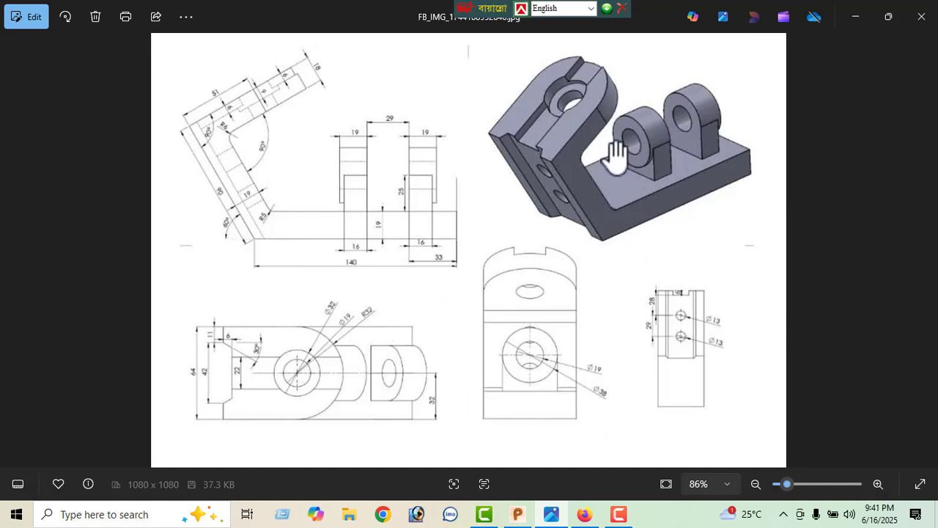
pyautogui.click(851, 20)
pyautogui.moveTo(369, 275); pyautogui.dragTo(446, 243, button='middle')
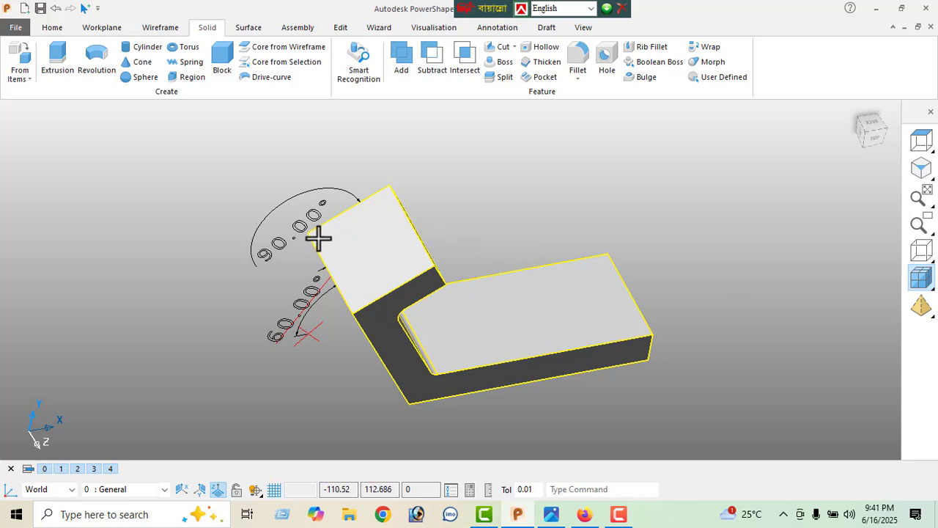
pyautogui.click(125, 195)
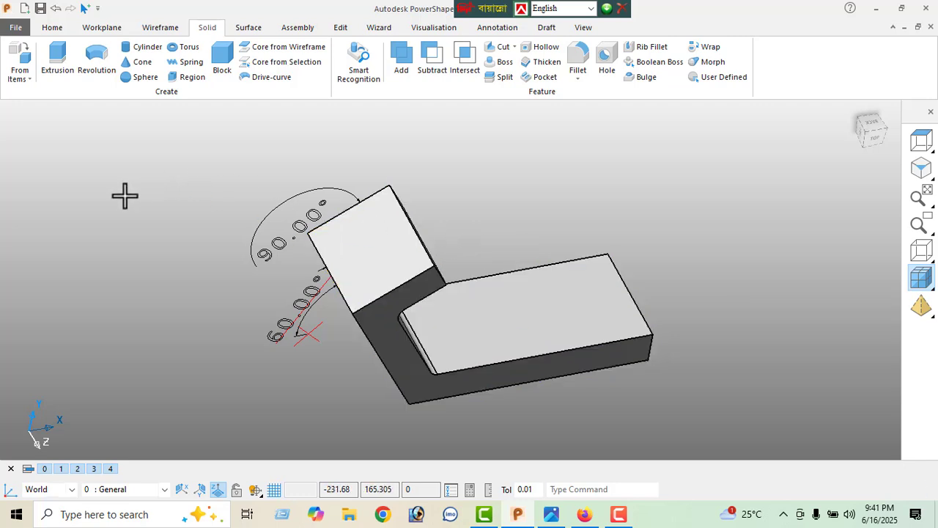
pyautogui.click(164, 29)
pyautogui.click(17, 62)
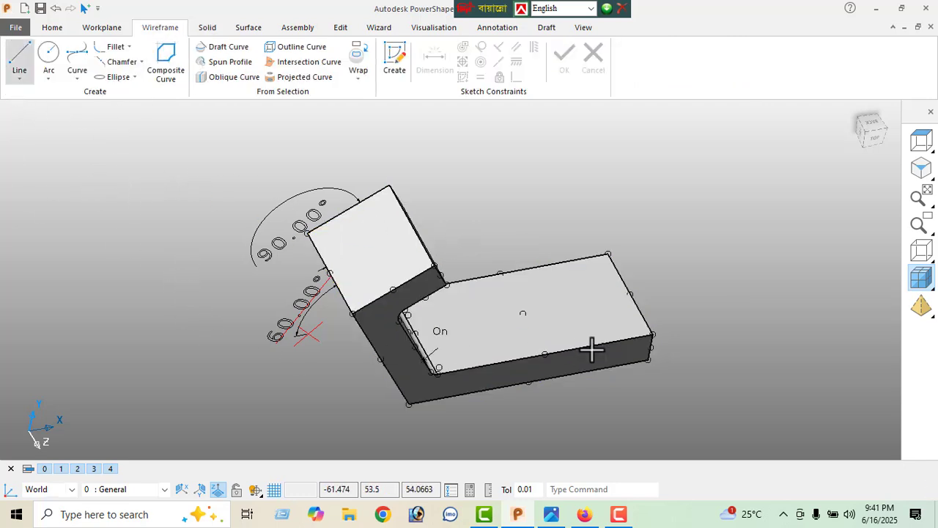
pyautogui.click(629, 295)
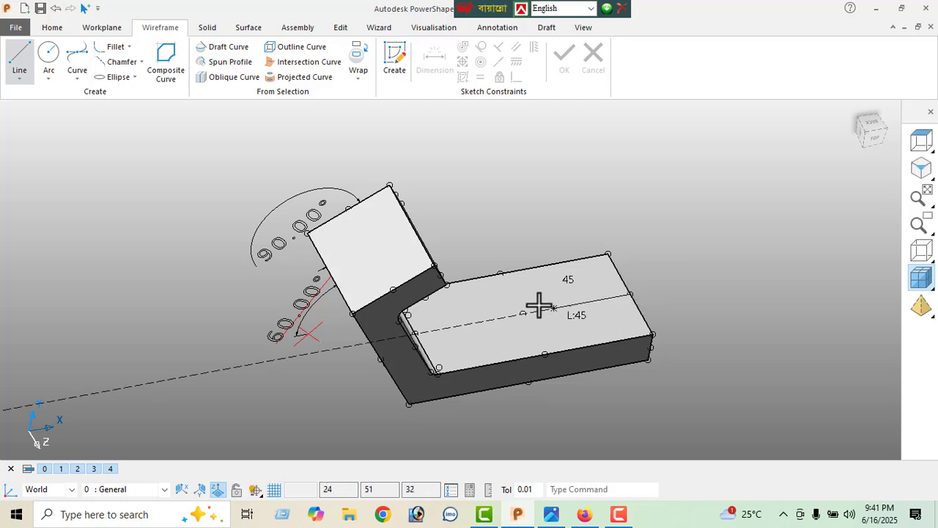
pyautogui.click(525, 312)
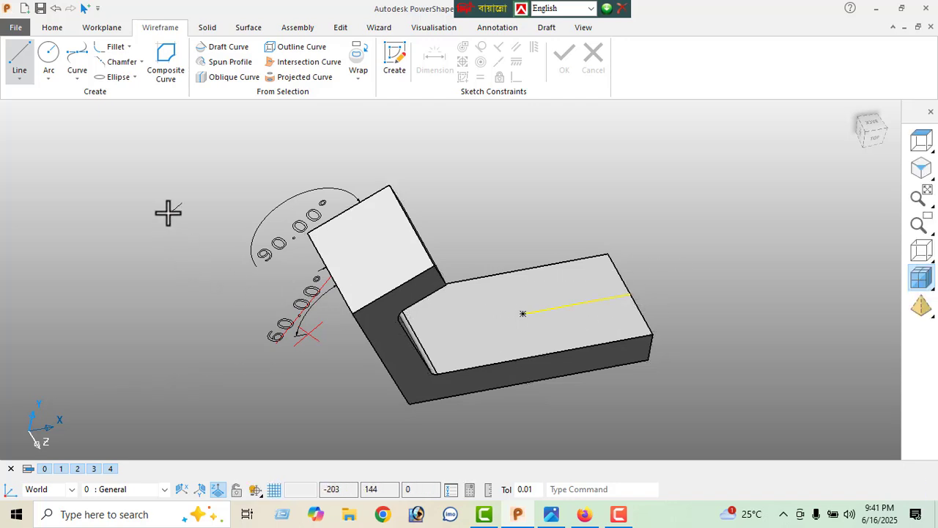
pyautogui.rightClick(143, 154)
pyautogui.click(175, 159)
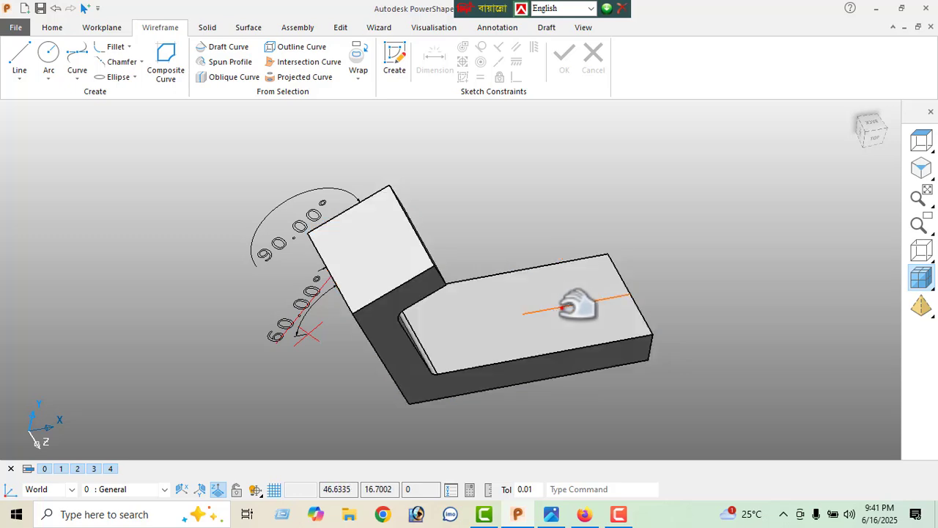
# Check the reference drawing and set the length of the line on the base's upper face to 33
pyautogui.click(518, 308)
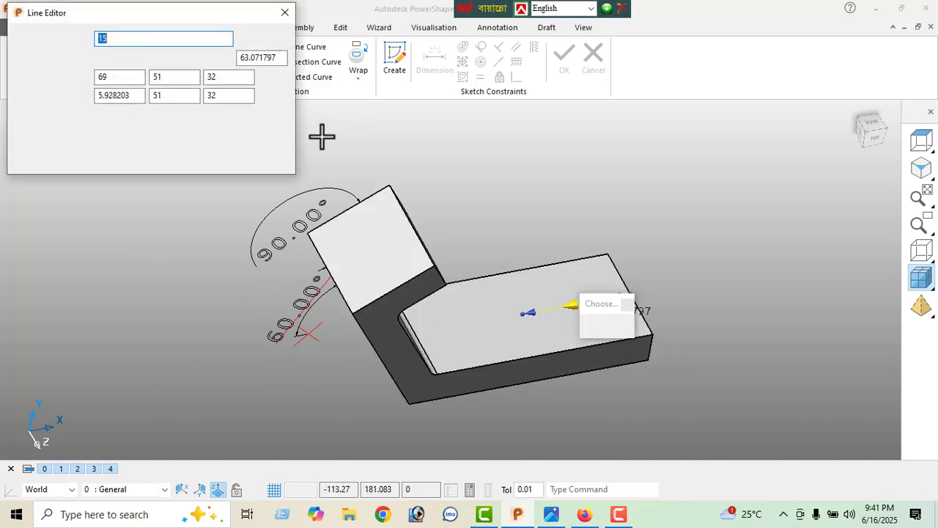
pyautogui.doubleClick(272, 62)
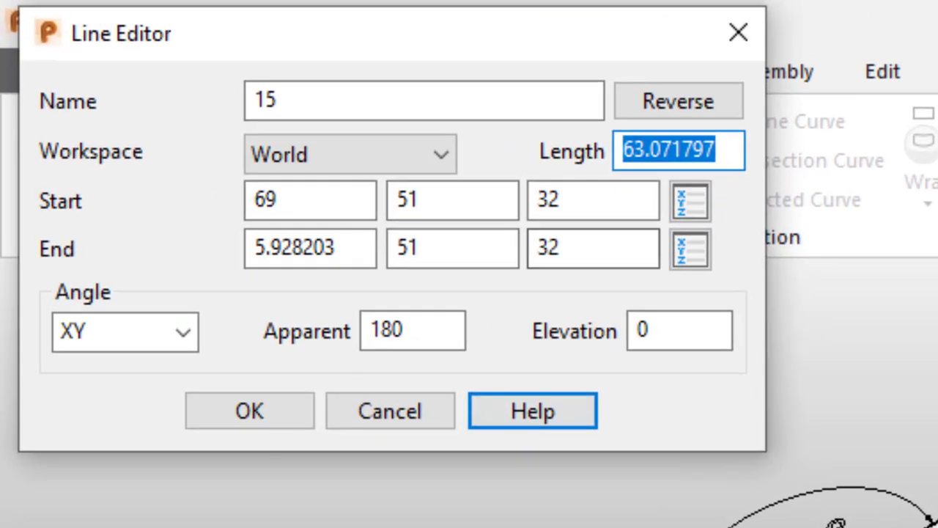
pyautogui.hotkey('alt', 'Tab')
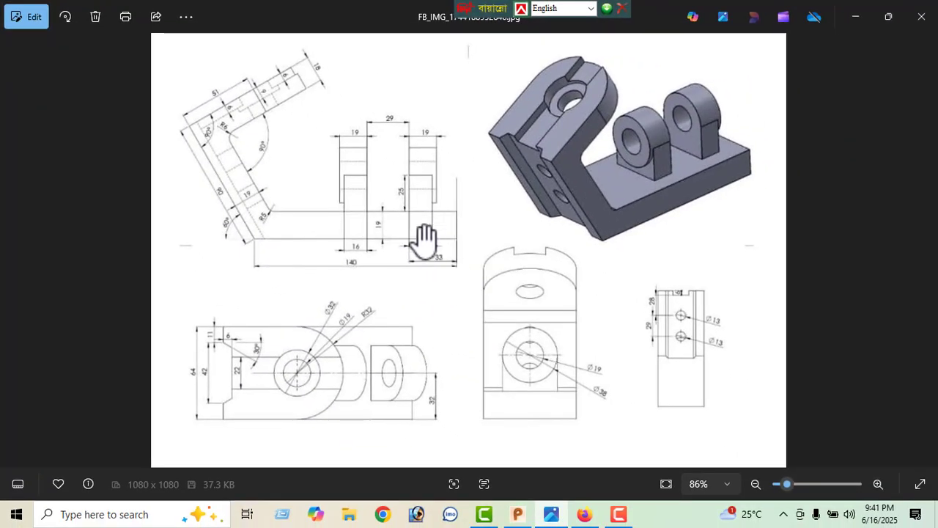
pyautogui.click(855, 17)
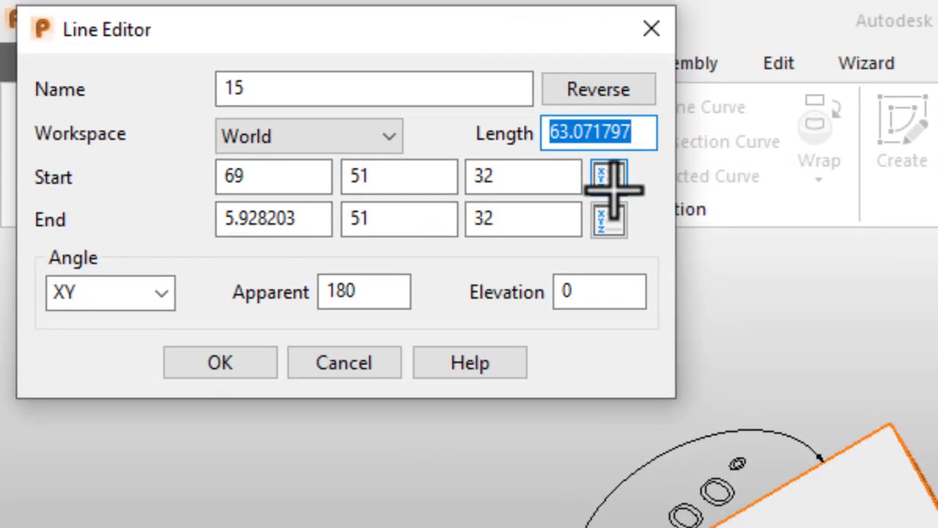
pyautogui.write('33')
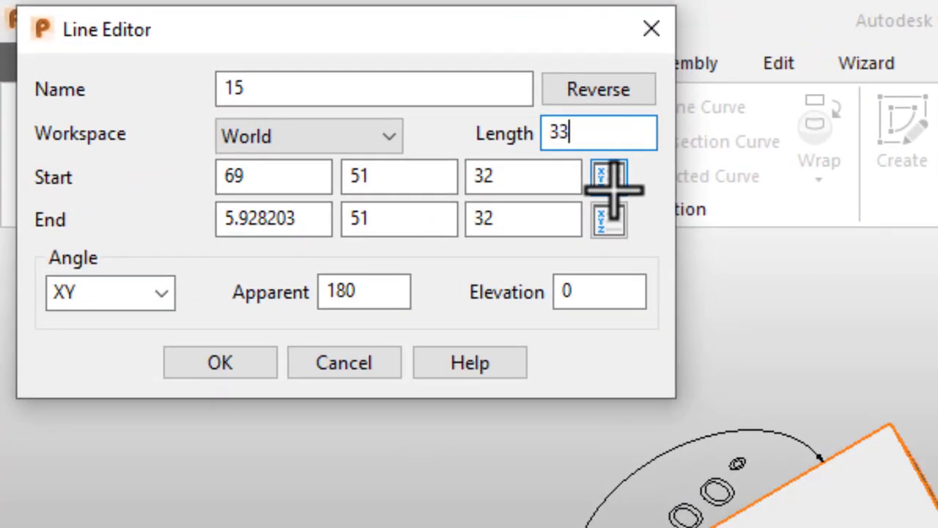
pyautogui.press('Return')
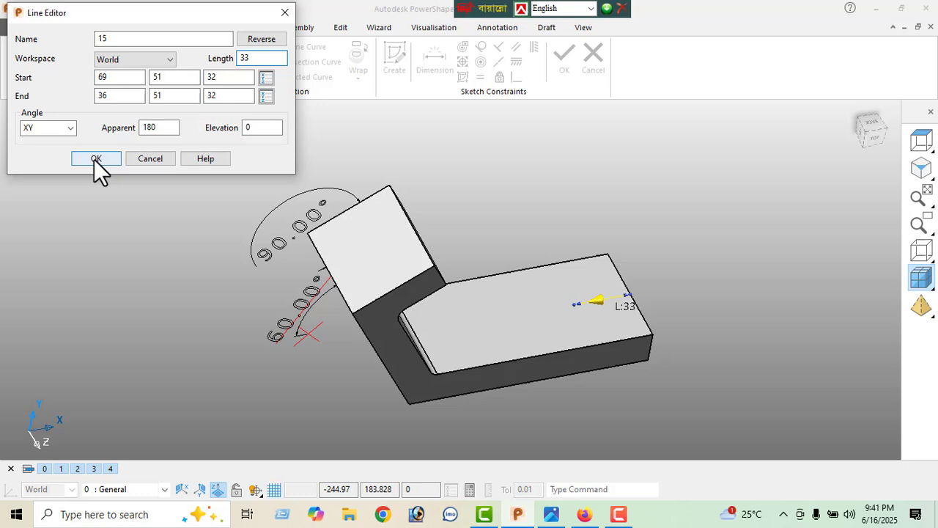
pyautogui.click(220, 363)
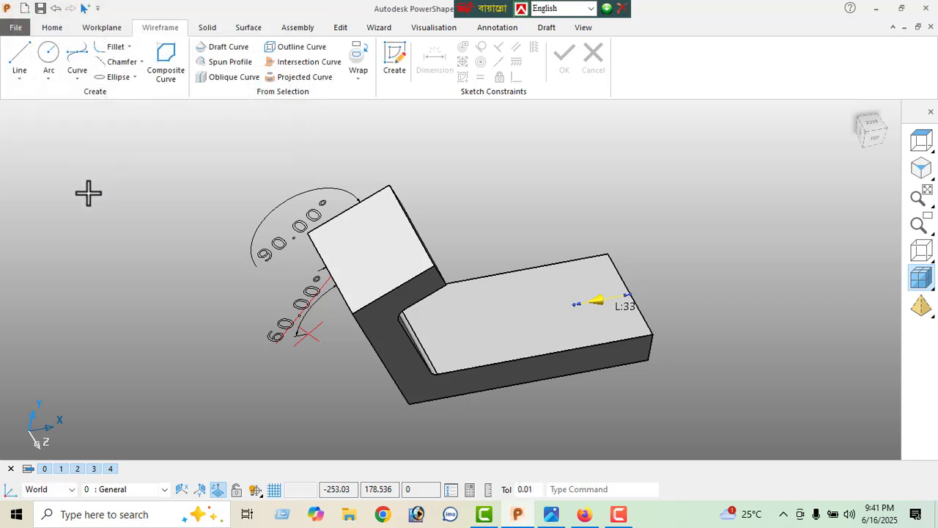
# Switch the principal plane to Y so the centre line can be offset across the base's upper face
pyautogui.click(341, 28)
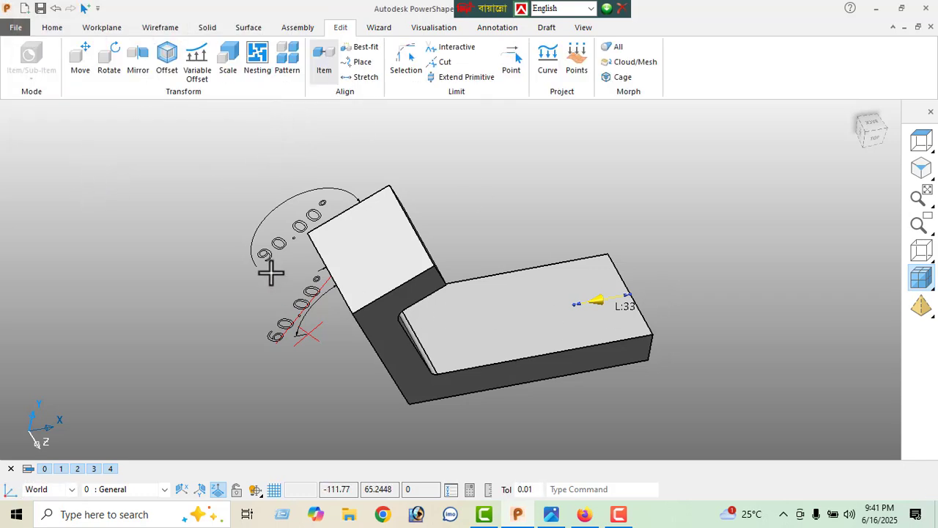
pyautogui.click(168, 67)
pyautogui.click(416, 326)
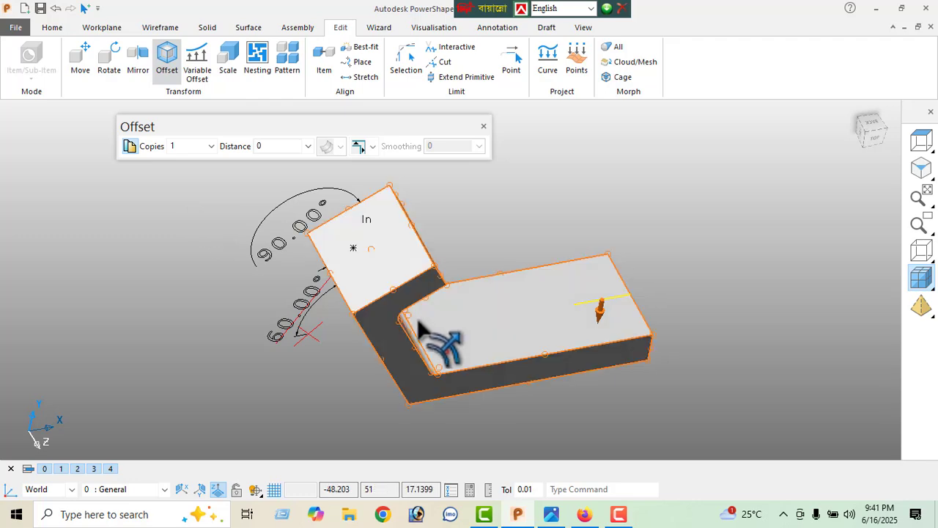
pyautogui.click(200, 490)
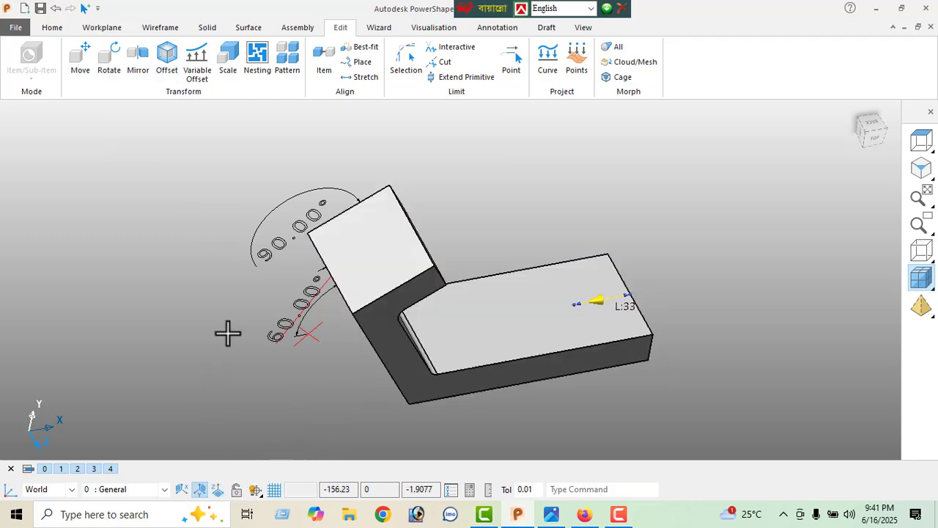
# Check the reference drawing and offset one copy of the centre line to each side, using distances 38/2 and -38/2
pyautogui.click(168, 69)
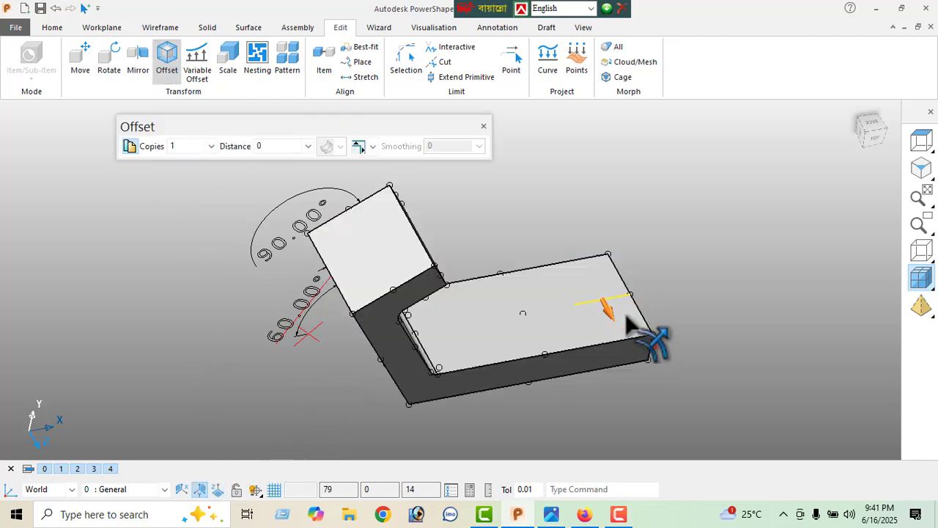
pyautogui.moveTo(635, 335); pyautogui.dragTo(677, 296, button='middle')
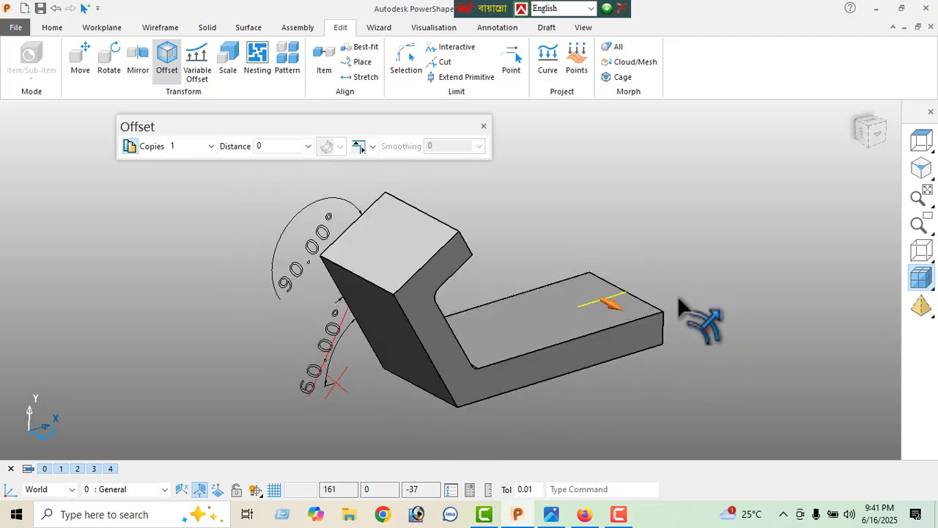
pyautogui.click(552, 514)
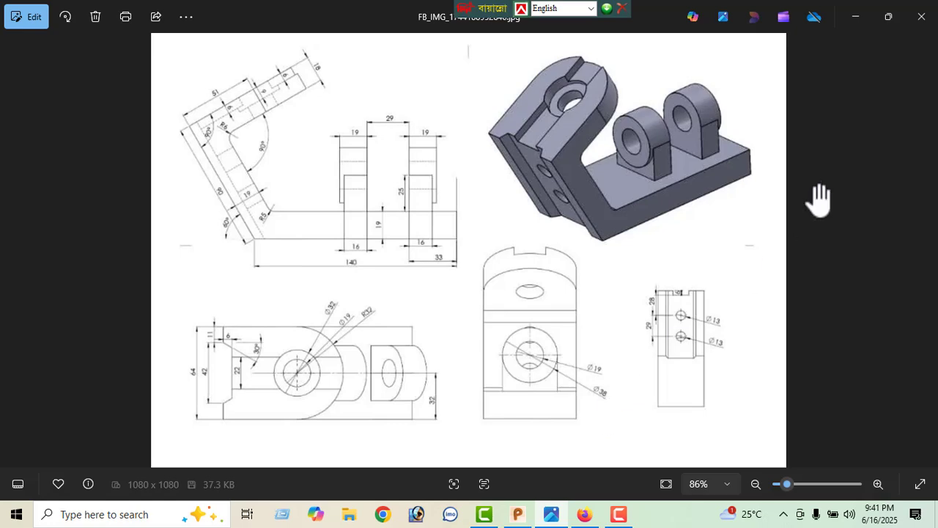
pyautogui.click(850, 17)
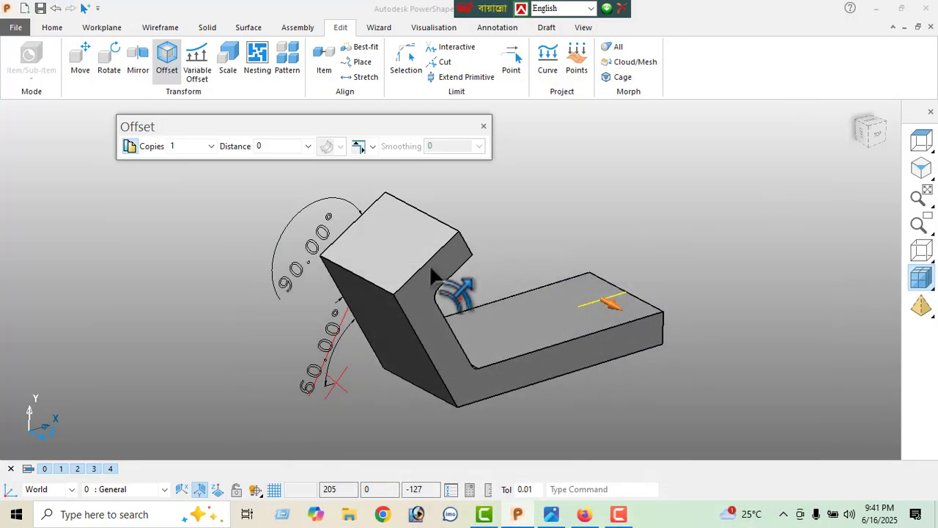
pyautogui.click(273, 150)
pyautogui.write('3')
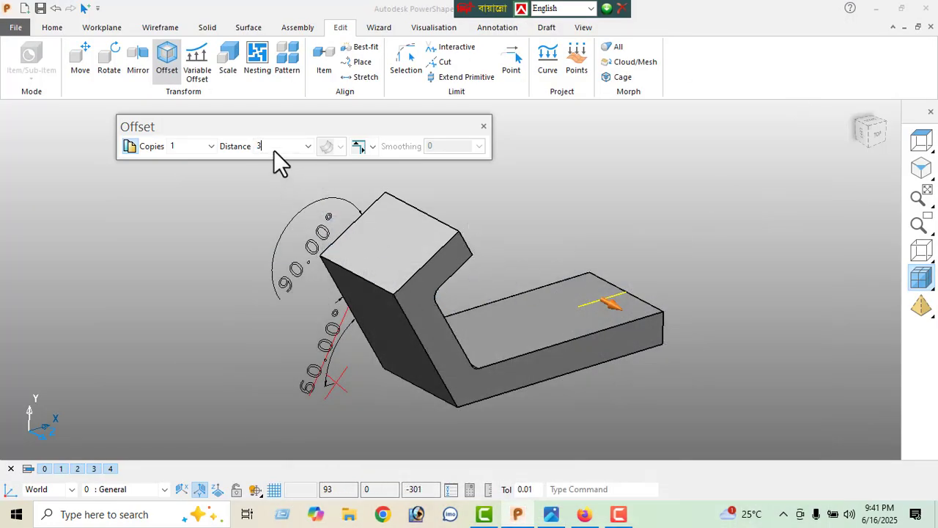
pyautogui.write('8/2')
pyautogui.press('Return')
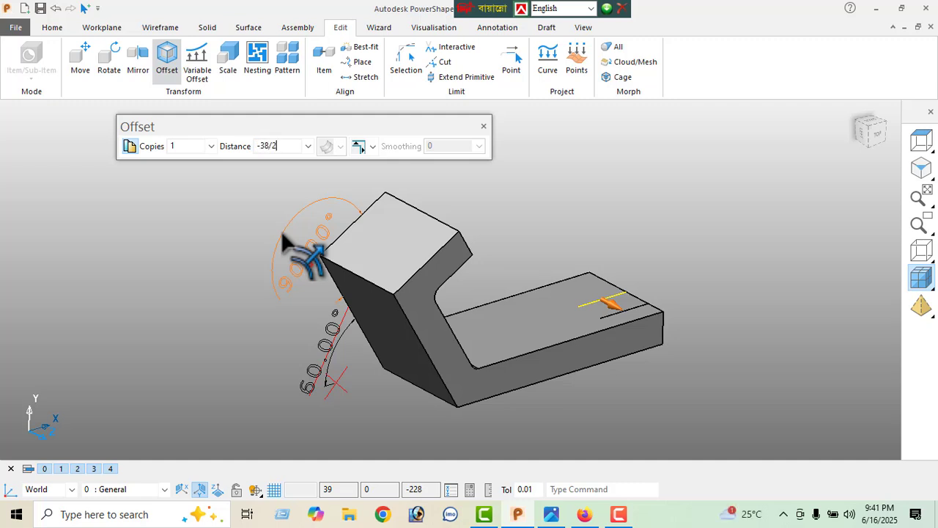
pyautogui.press('Return')
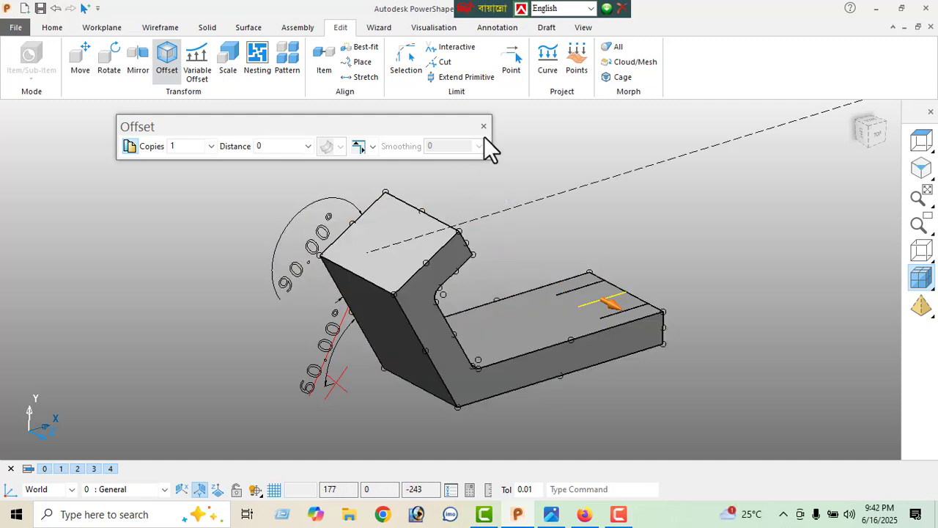
pyautogui.click(484, 127)
# Draw a line joining the inner ends of the two offset lines on the base's upper face
pyautogui.moveTo(692, 329); pyautogui.dragTo(455, 341, button='middle')
pyautogui.click(162, 27)
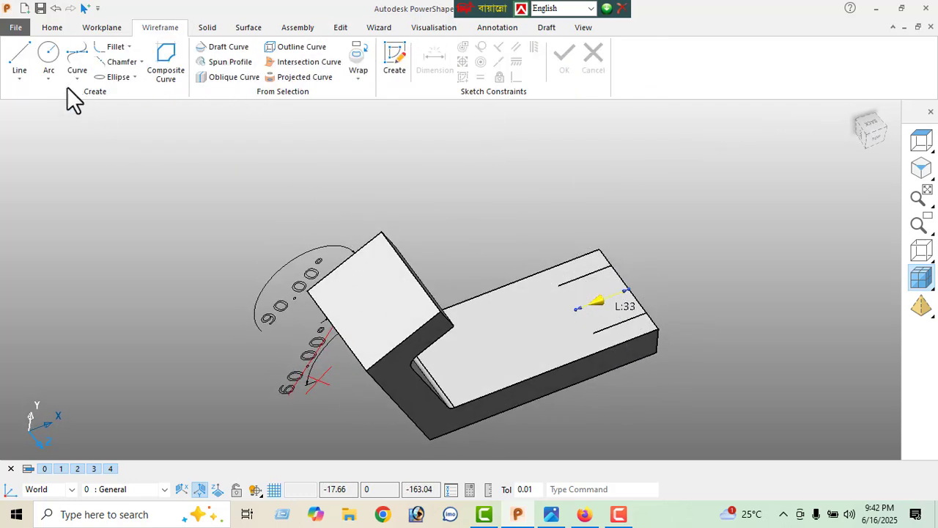
pyautogui.click(20, 59)
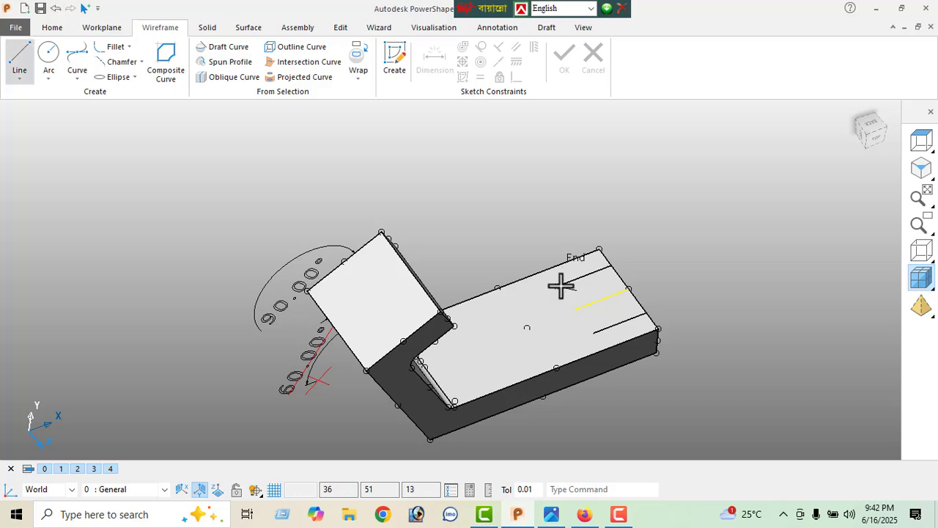
pyautogui.click(593, 334)
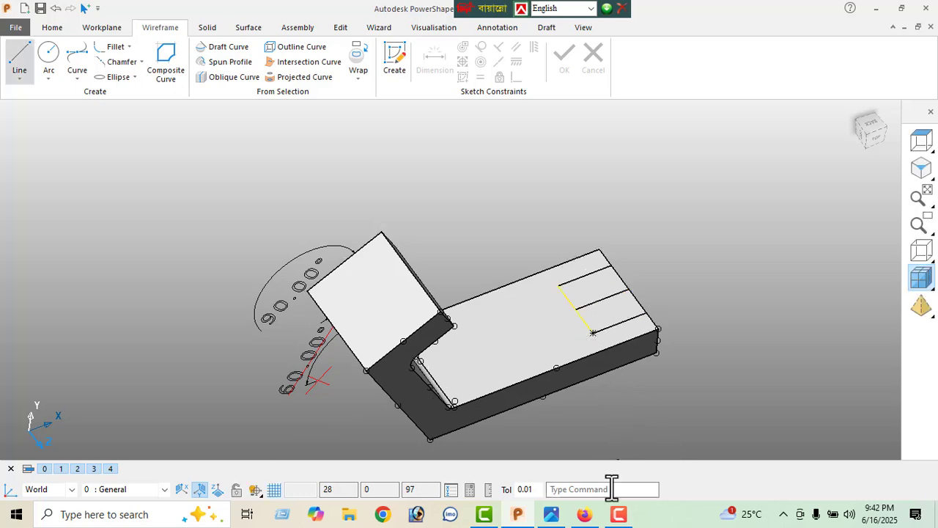
# Check the reference drawing and offset one copy of the connecting line by 16 towards the base's outer end
pyautogui.click(550, 515)
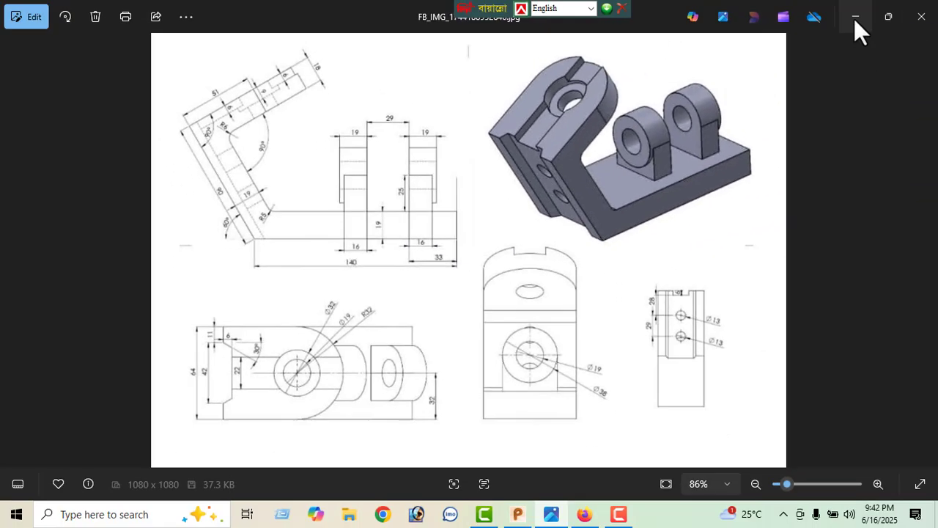
pyautogui.click(855, 16)
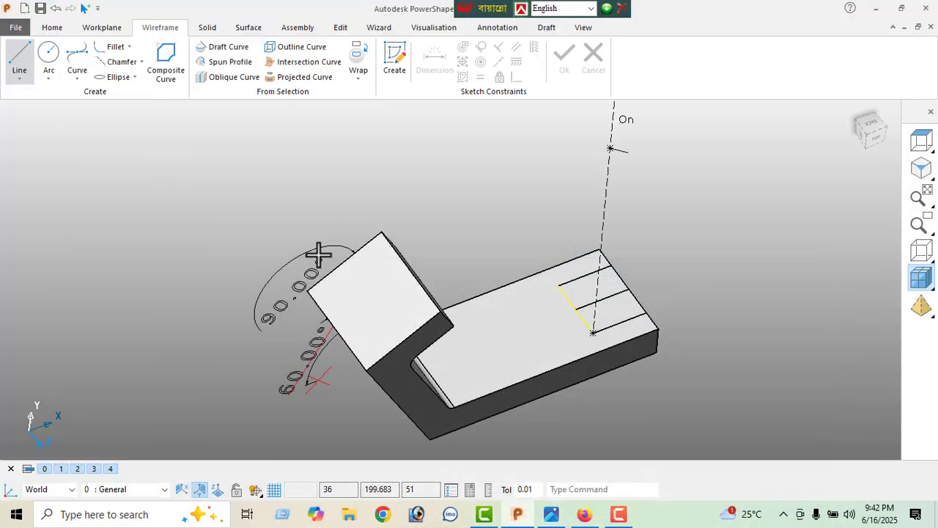
pyautogui.click(341, 29)
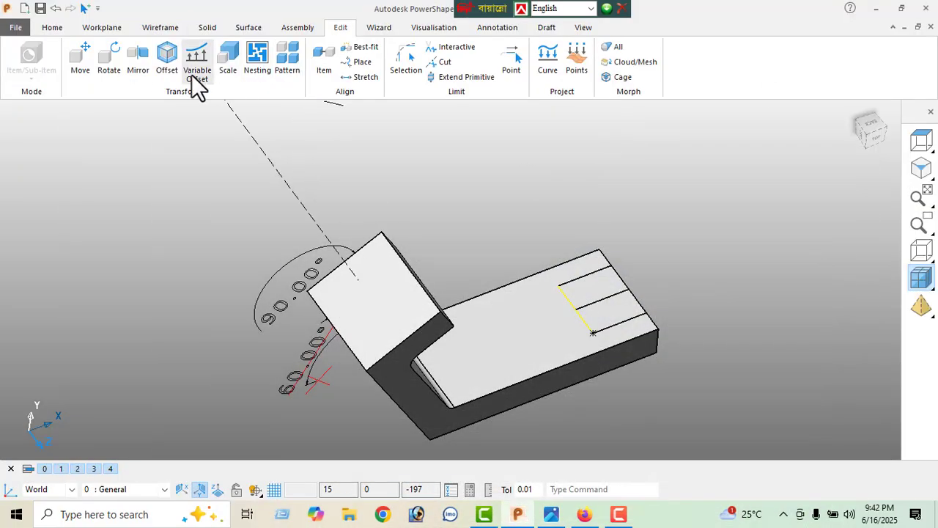
pyautogui.click(169, 66)
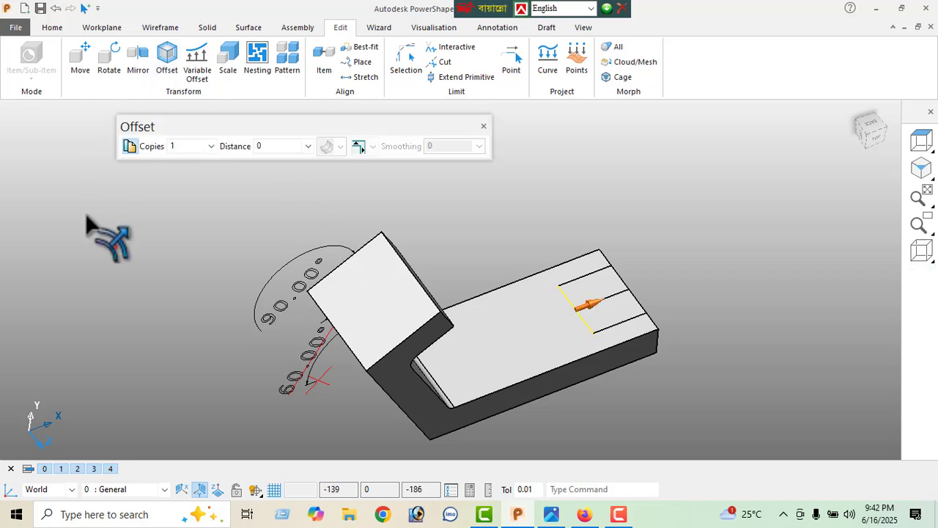
pyautogui.click(269, 149)
pyautogui.write('10')
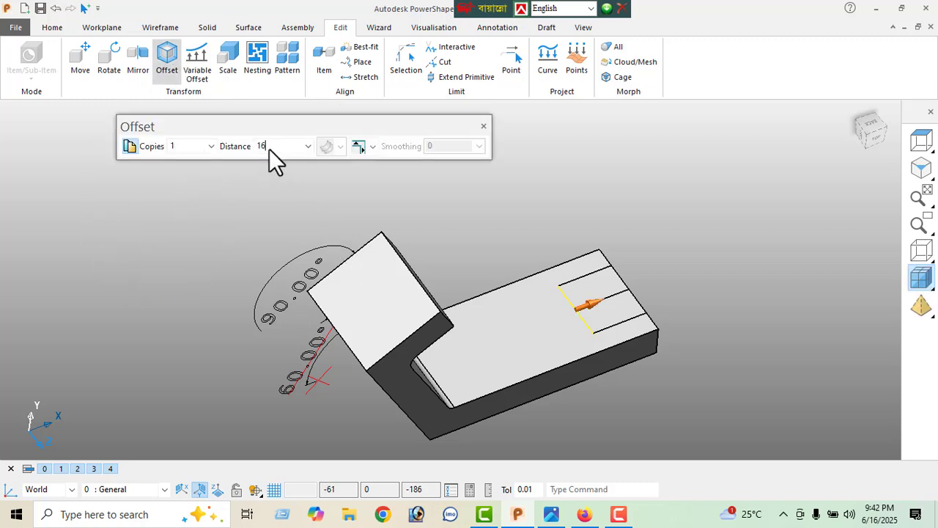
pyautogui.press('Return')
pyautogui.click(483, 128)
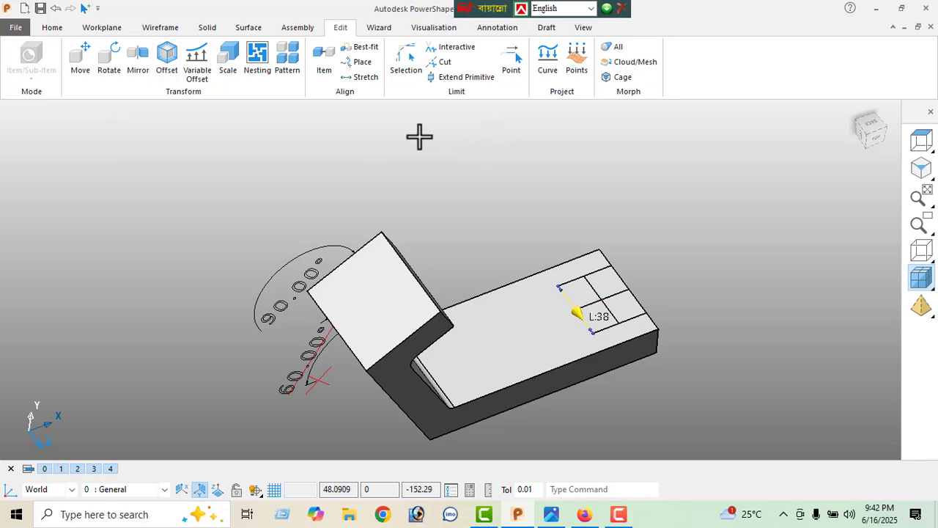
# Create a composite curve around the closed lug rectangle on the base's upper face and save it
pyautogui.click(163, 28)
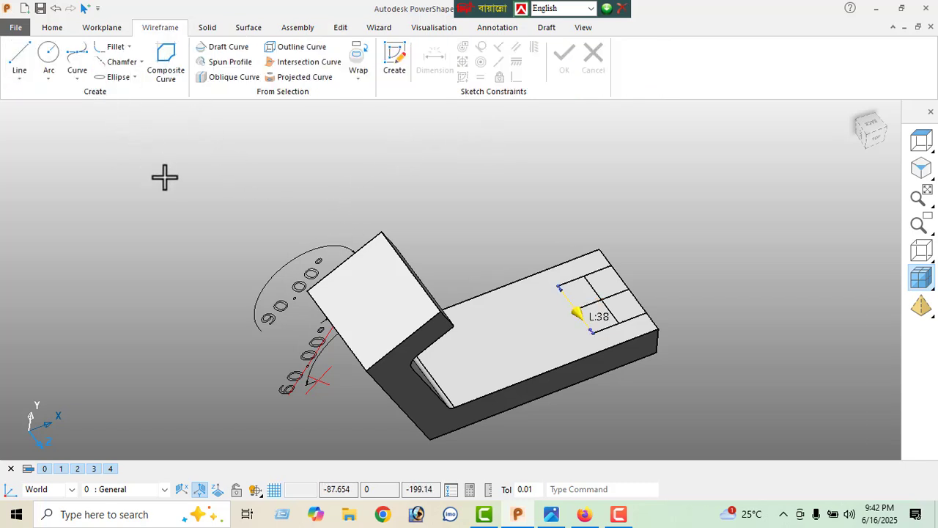
pyautogui.click(165, 64)
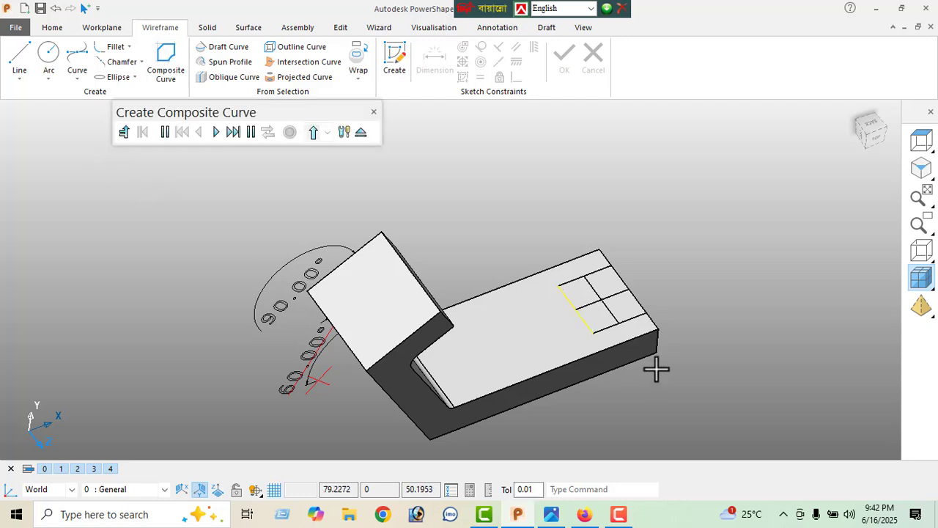
pyautogui.scroll(2, 608, 318)
pyautogui.click(588, 277)
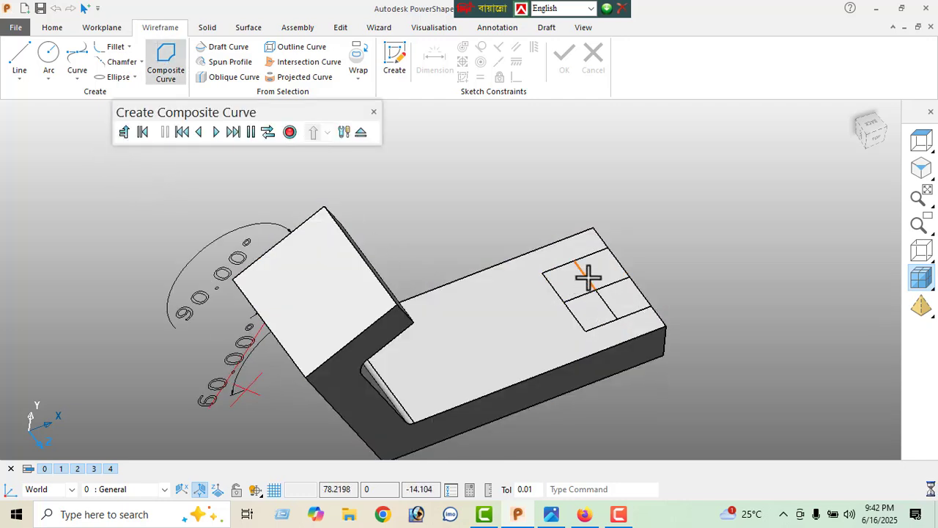
pyautogui.click(623, 323)
pyautogui.click(584, 330)
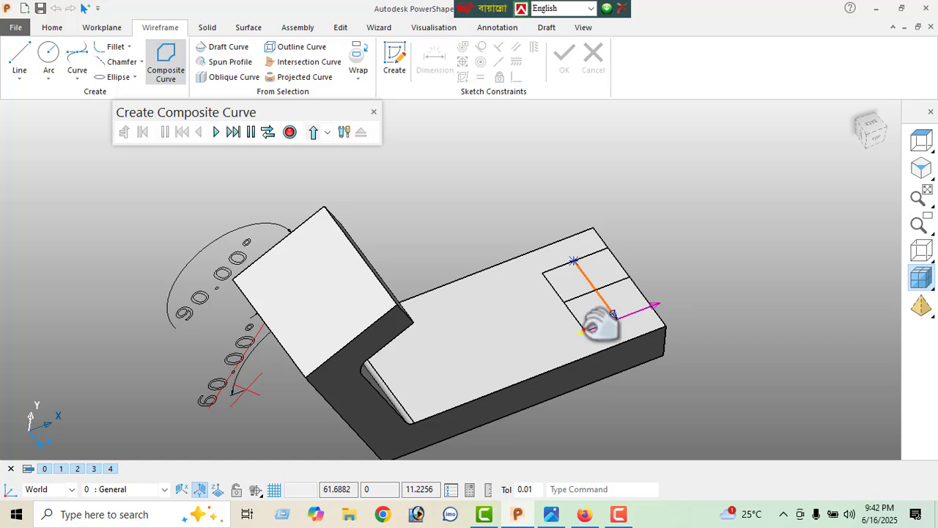
pyautogui.click(542, 272)
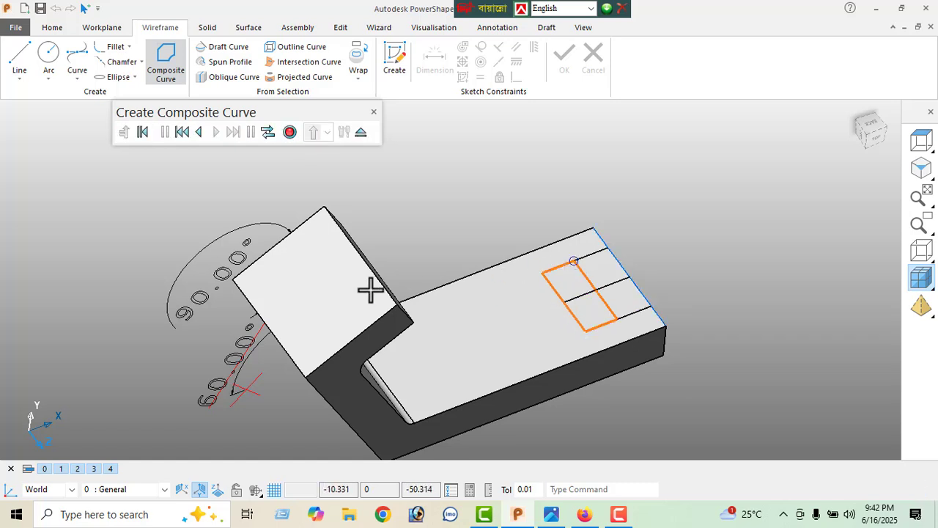
pyautogui.click(289, 134)
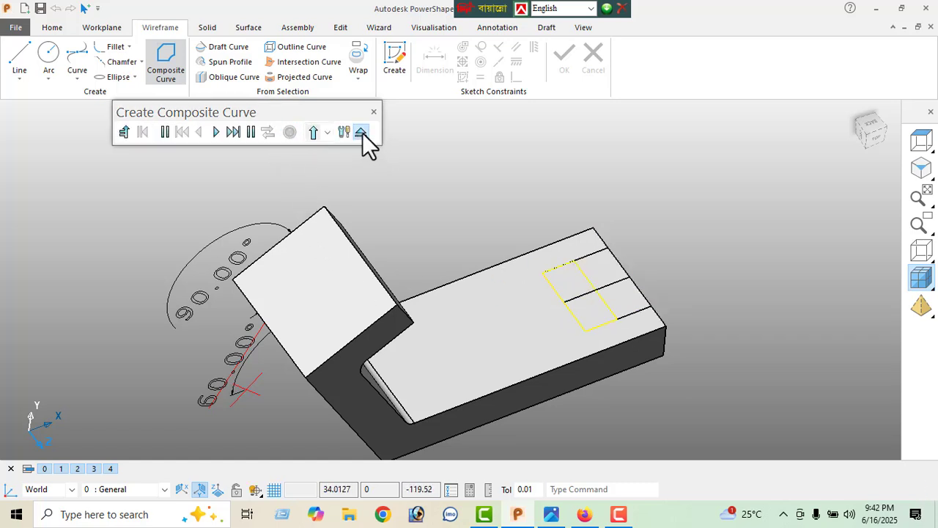
pyautogui.click(361, 132)
# Check the reference drawing and move one copy of the lug rectangle by -45 along X on the base's upper face
pyautogui.click(551, 515)
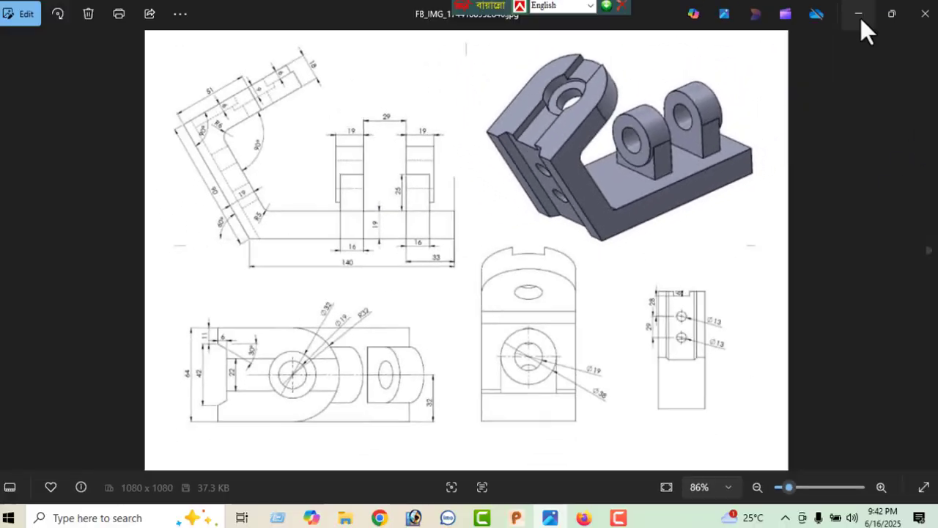
pyautogui.click(860, 16)
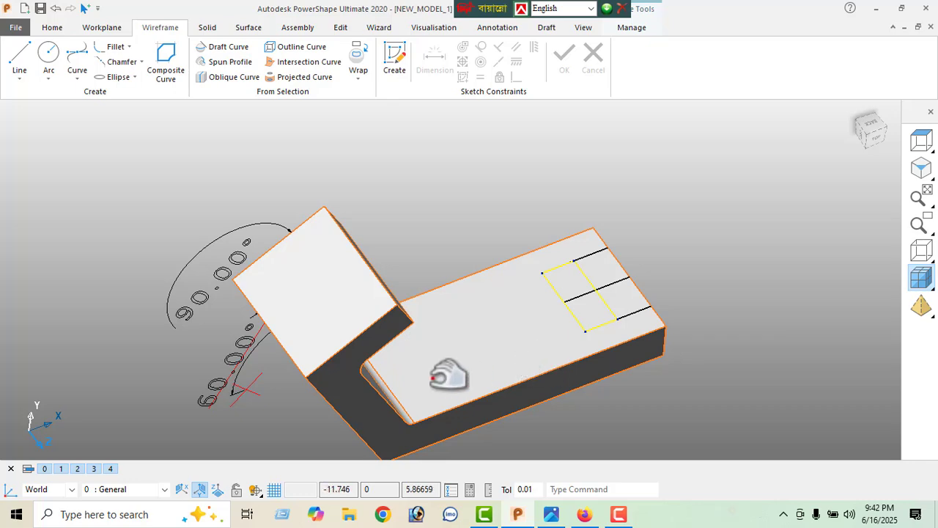
pyautogui.moveTo(445, 373); pyautogui.dragTo(376, 345, button='middle')
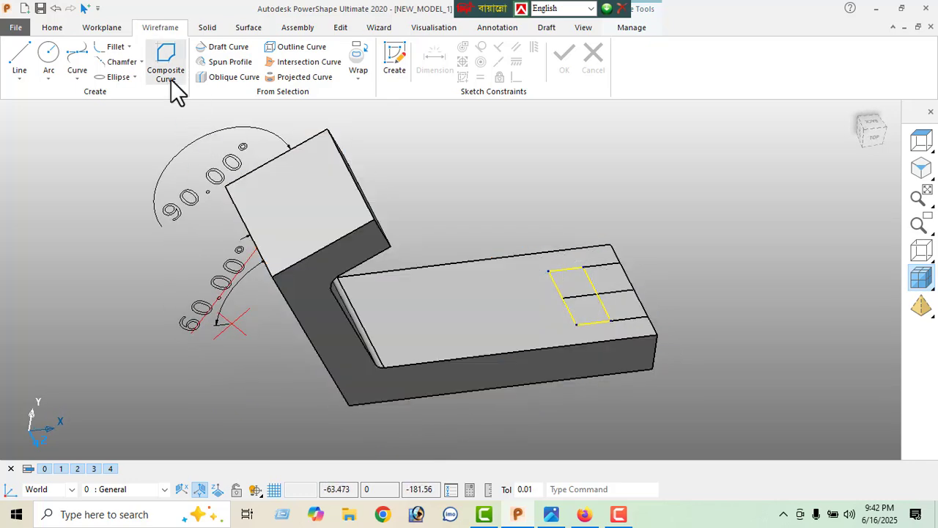
pyautogui.click(340, 27)
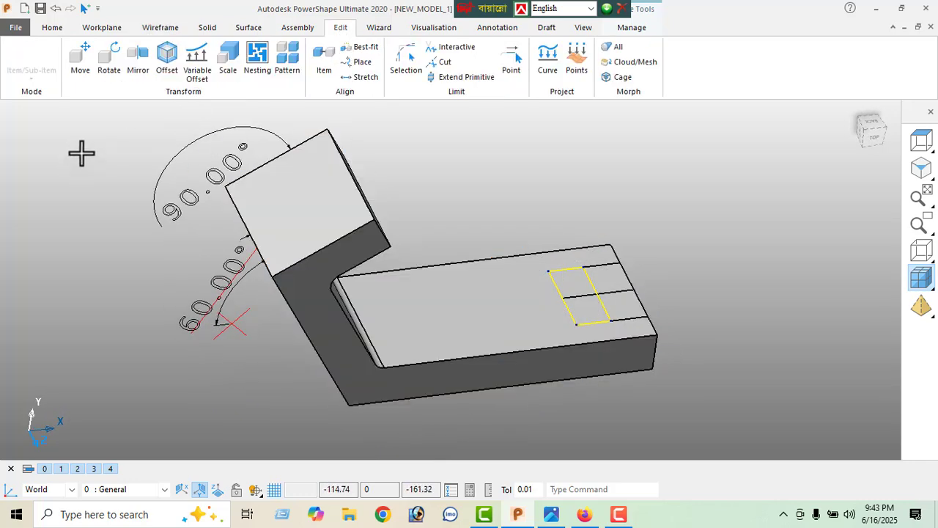
pyautogui.click(80, 62)
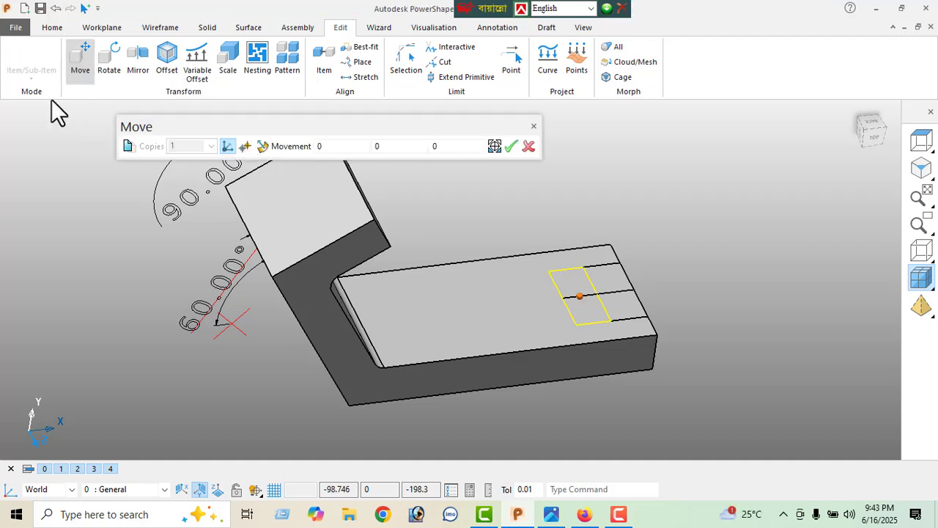
pyautogui.click(126, 149)
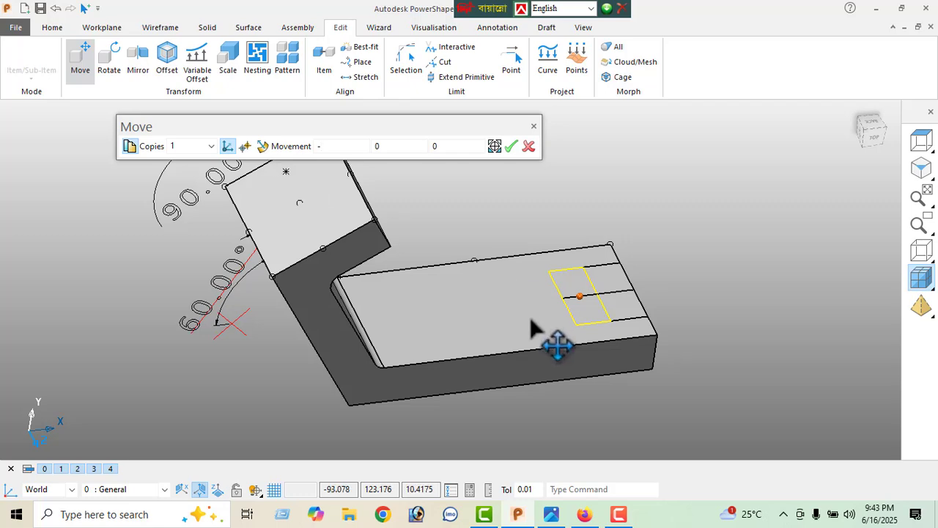
pyautogui.click(551, 514)
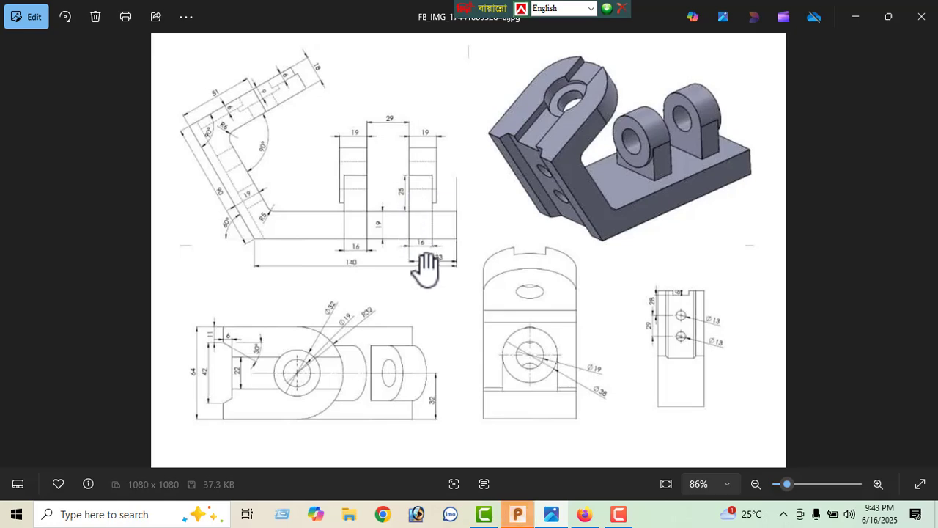
pyautogui.click(855, 17)
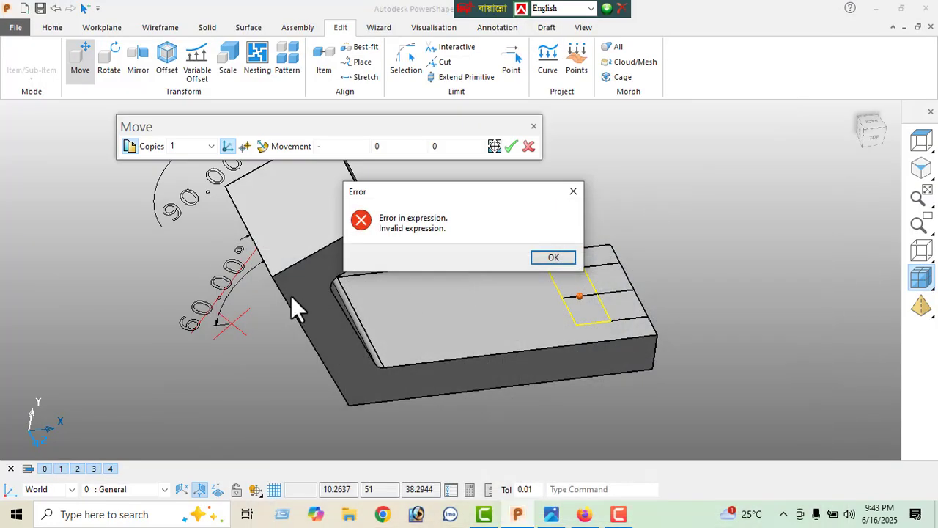
pyautogui.click(554, 258)
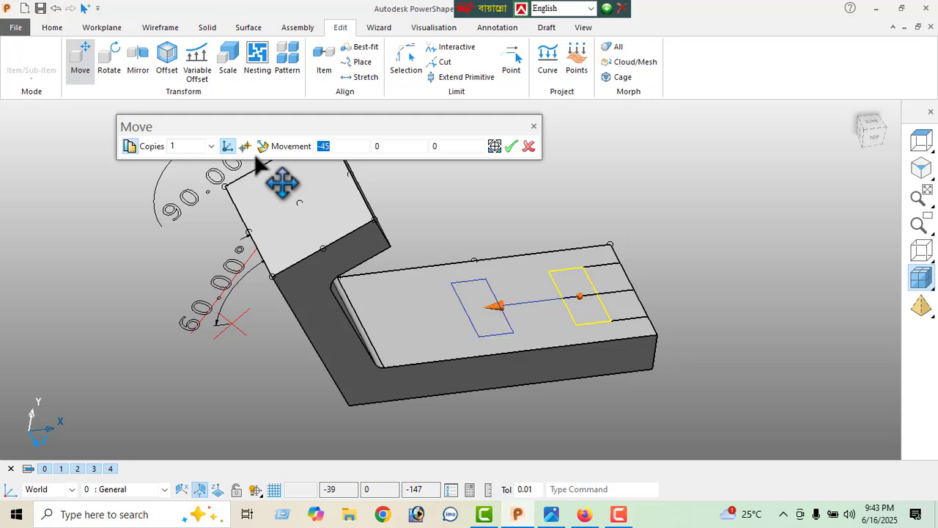
pyautogui.click(512, 147)
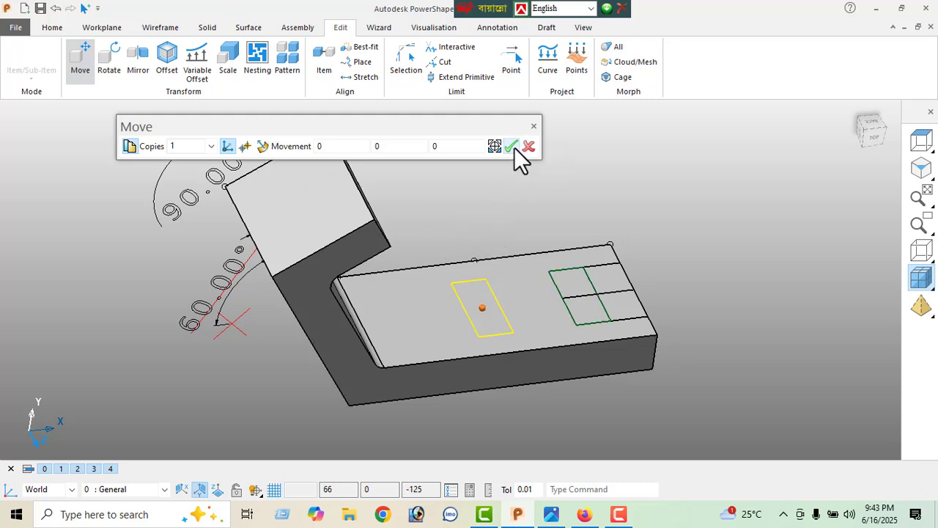
pyautogui.click(528, 148)
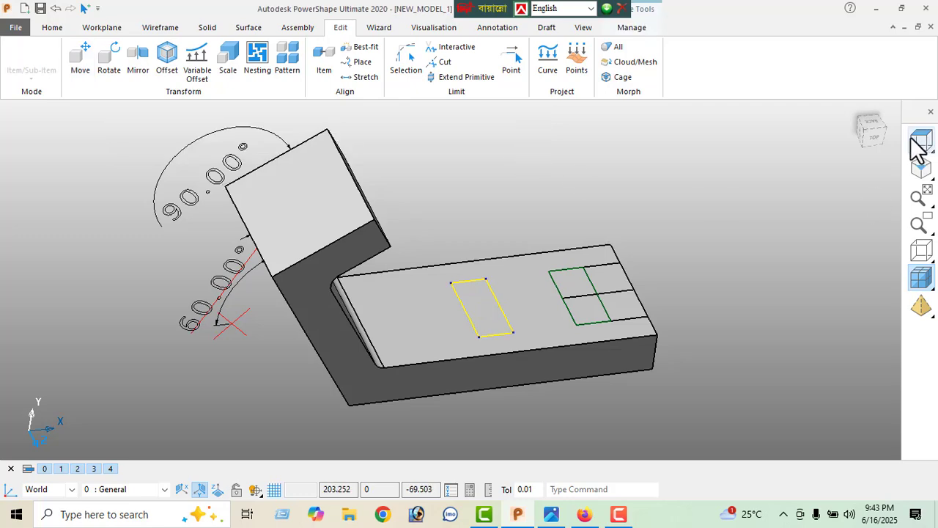
# Dimension the gap between the facing sides of the two lug rectangles in a view square to the base's upper face
pyautogui.click(919, 146)
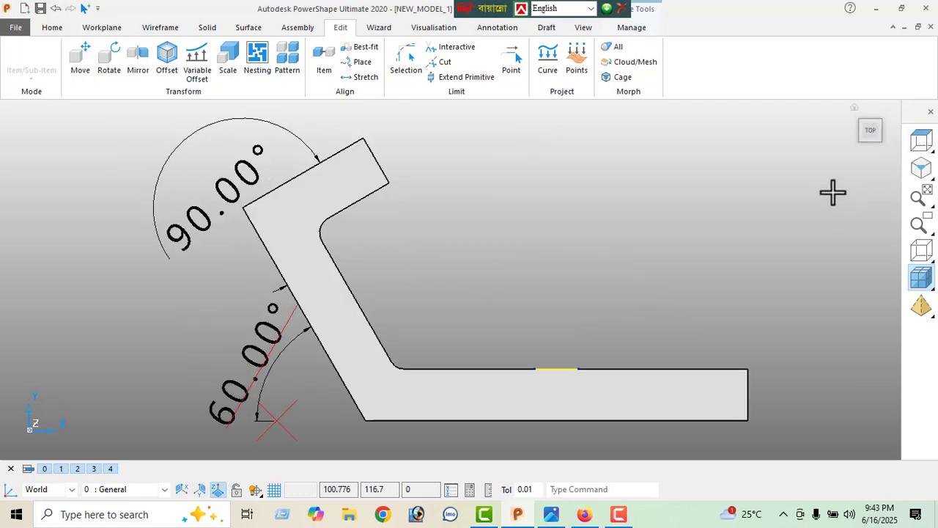
pyautogui.click(872, 115)
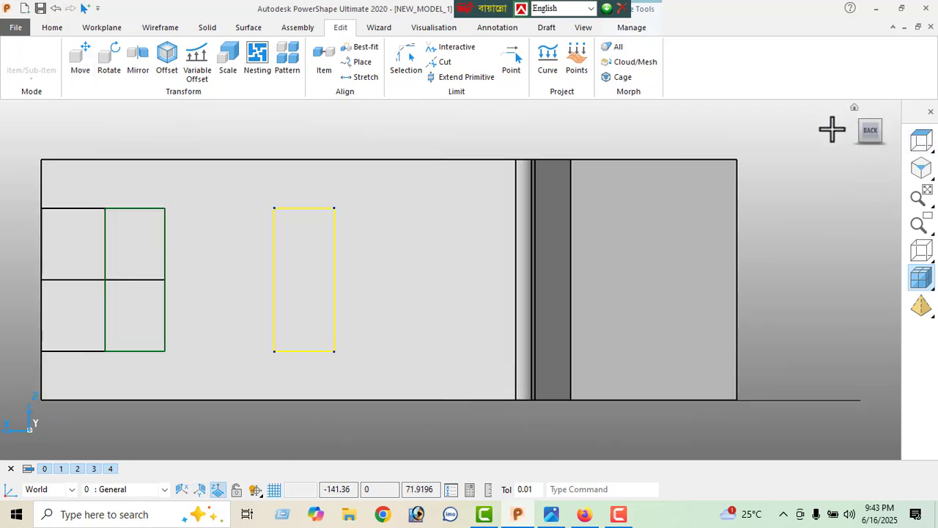
pyautogui.click(896, 121)
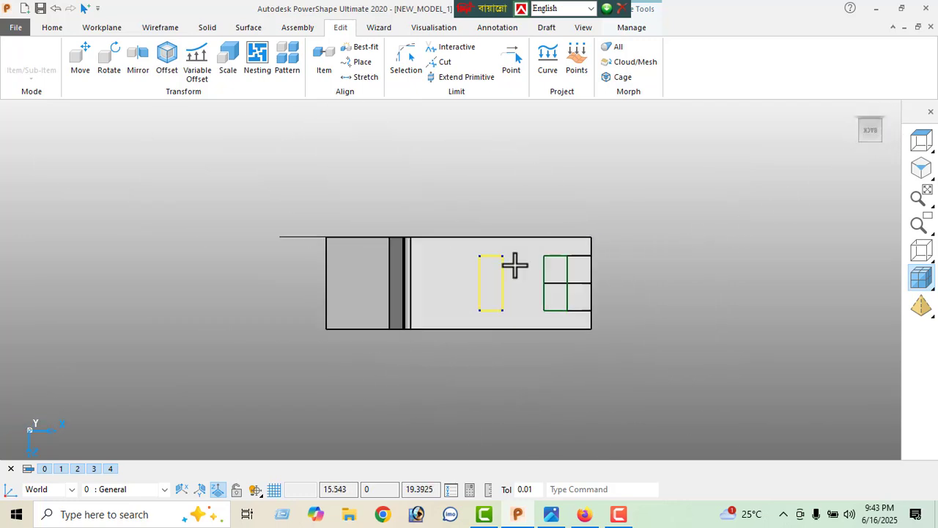
pyautogui.scroll(5, 514, 266)
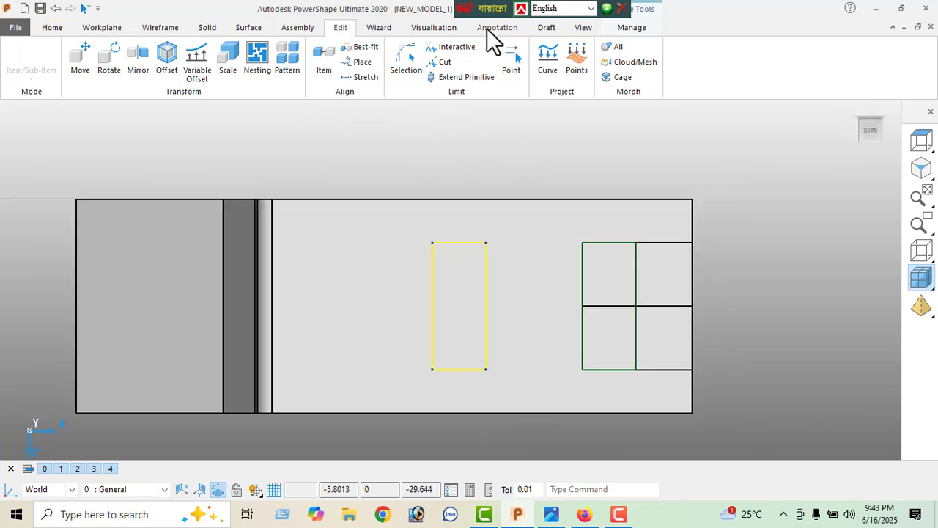
pyautogui.click(487, 29)
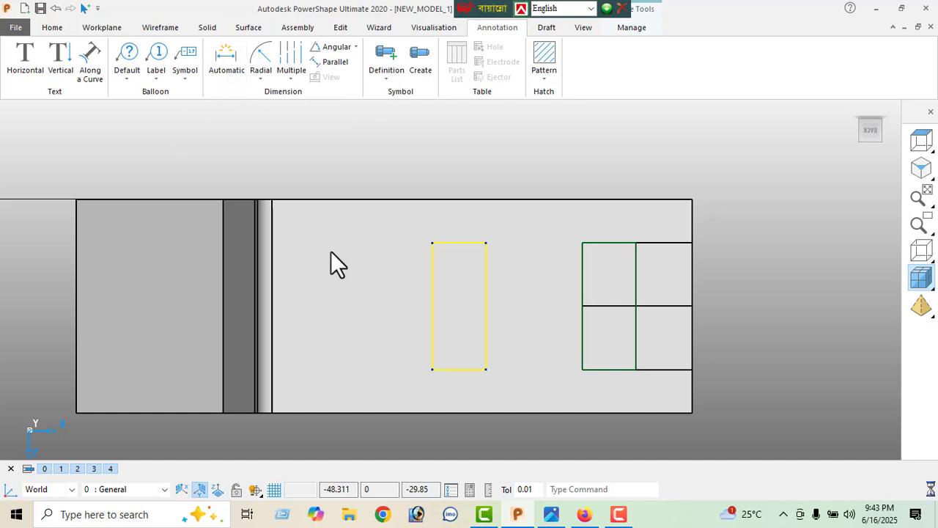
pyautogui.click(583, 243)
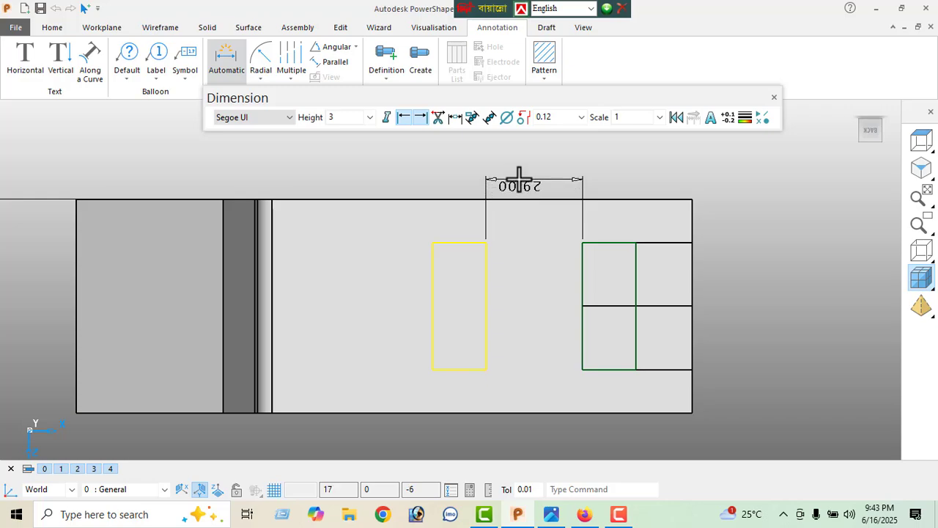
pyautogui.click(522, 176)
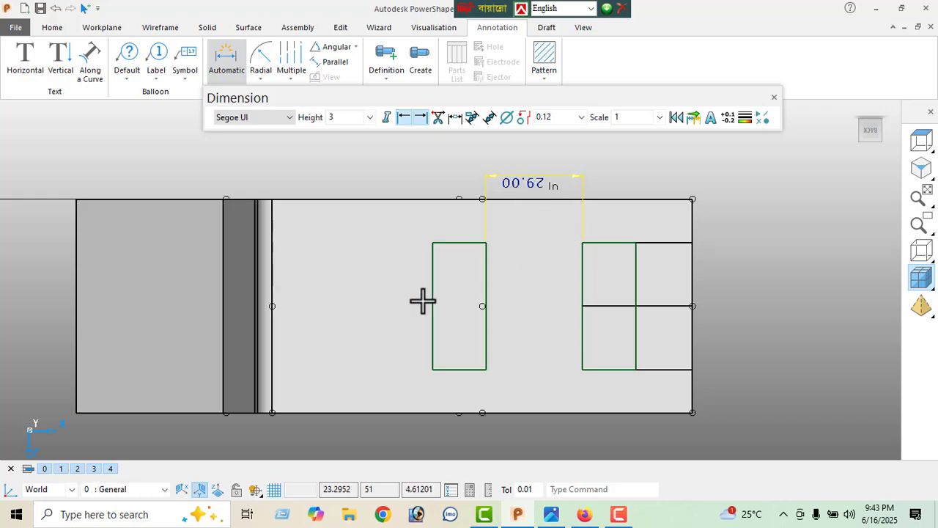
pyautogui.moveTo(423, 301); pyautogui.dragTo(766, 258, button='middle')
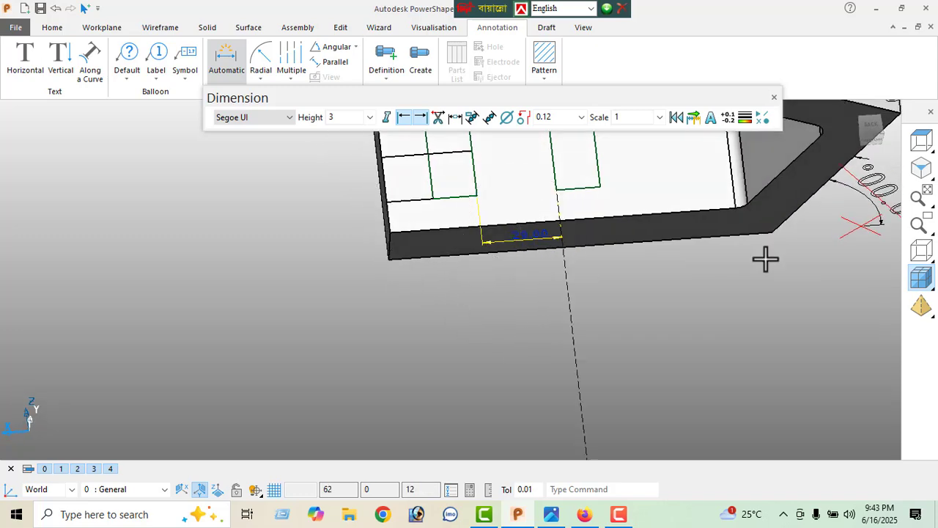
pyautogui.click(871, 128)
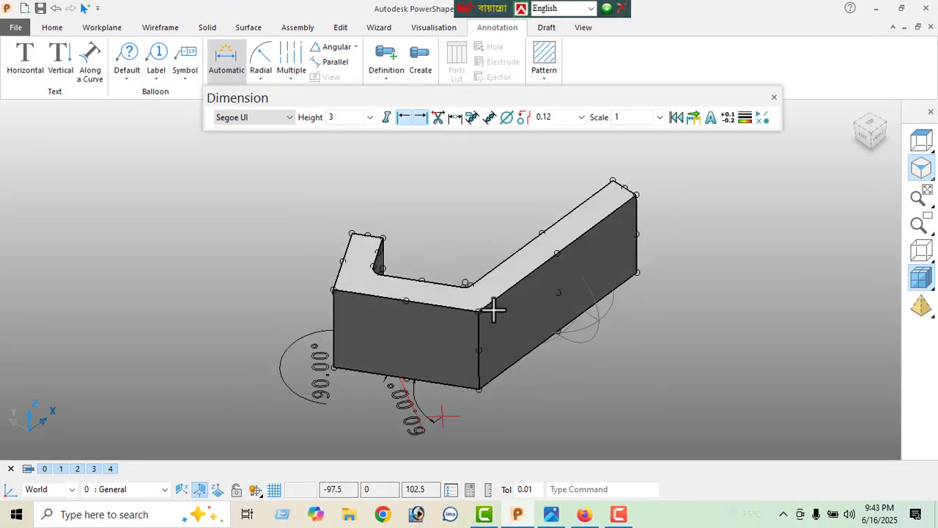
pyautogui.moveTo(556, 276); pyautogui.dragTo(857, 350, button='middle')
pyautogui.moveTo(730, 365); pyautogui.dragTo(733, 366, button='middle')
pyautogui.rightClick(151, 167)
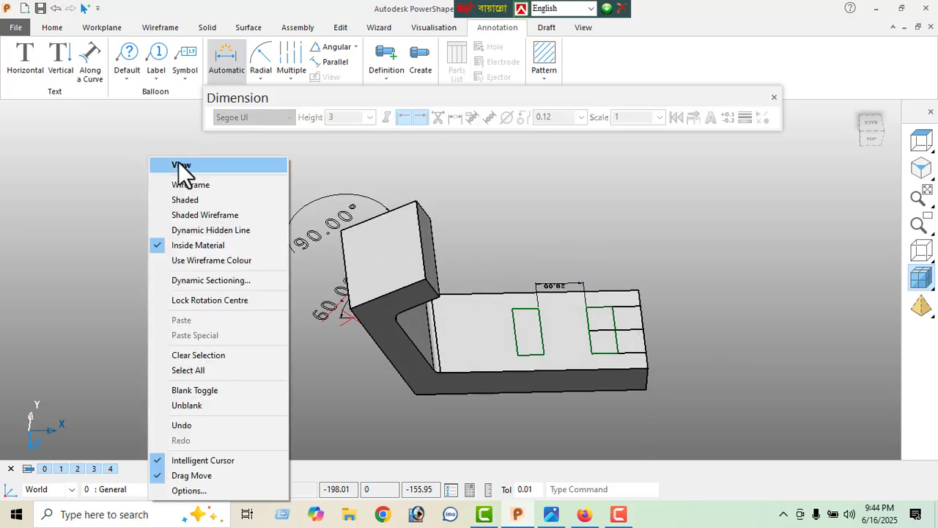
pyautogui.click(179, 164)
# Check the reference drawing and extrude both lug rectangles together as solids with a length of 25
pyautogui.moveTo(635, 343); pyautogui.dragTo(694, 300, button='middle')
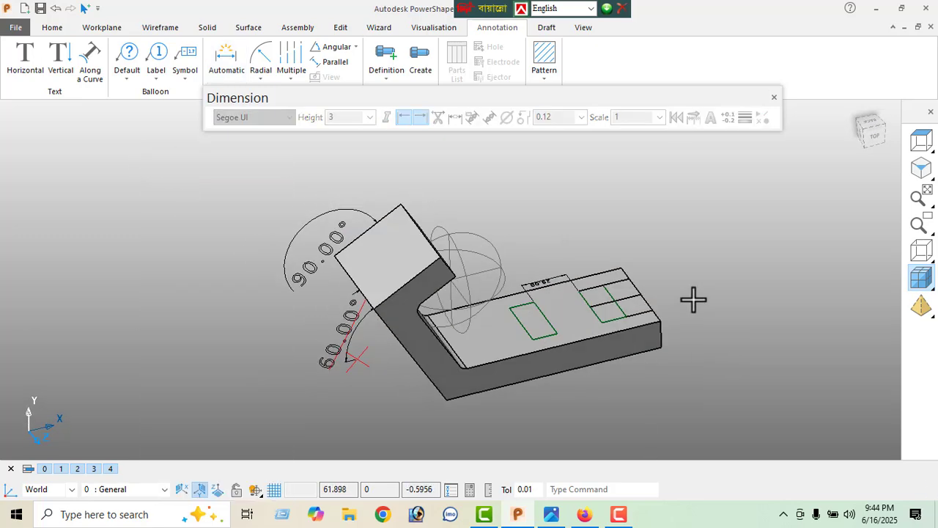
pyautogui.click(547, 318)
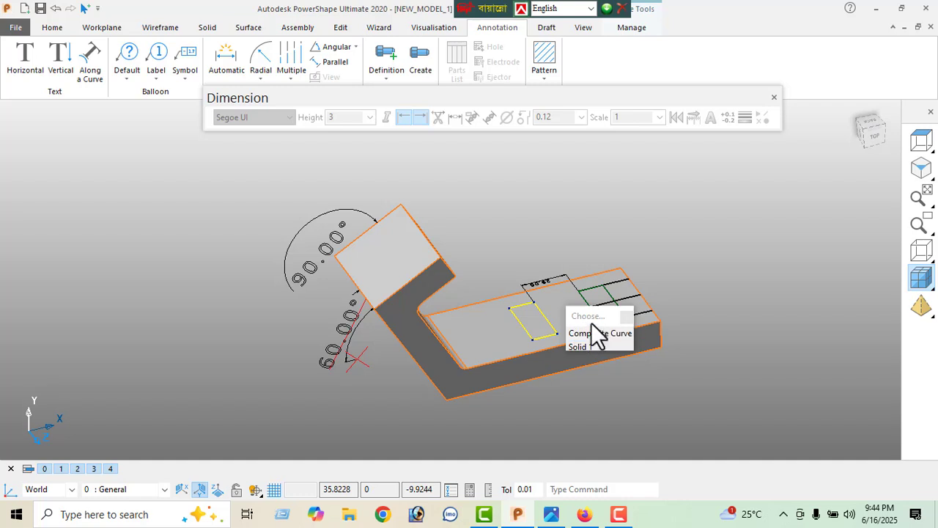
pyautogui.click(598, 291)
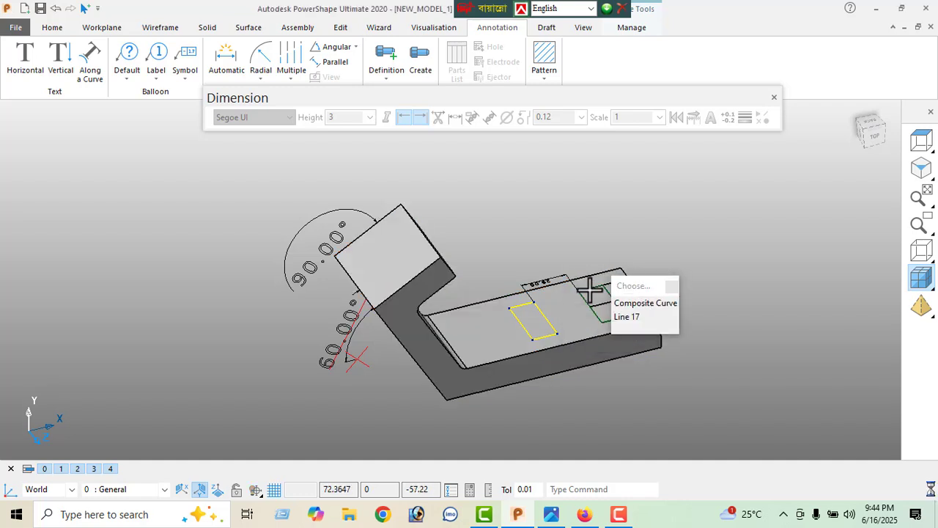
pyautogui.click(208, 29)
pyautogui.click(59, 59)
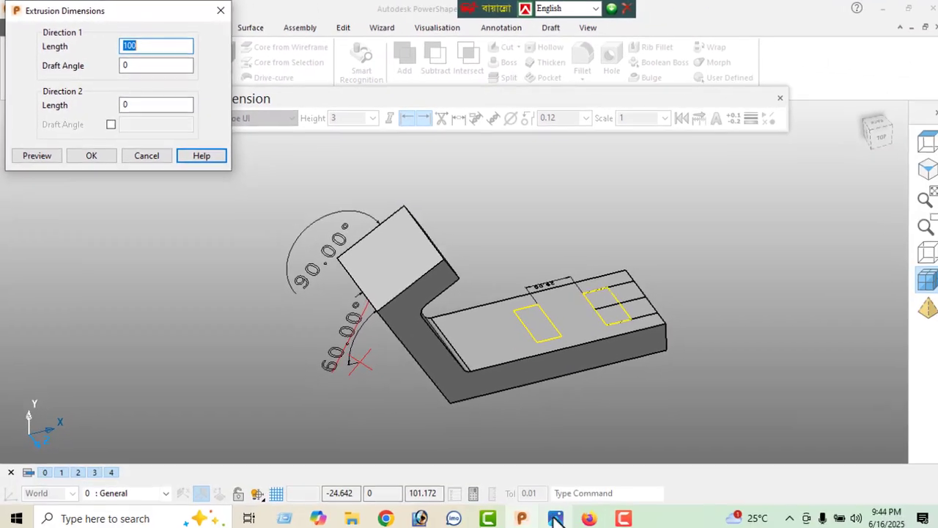
pyautogui.click(556, 518)
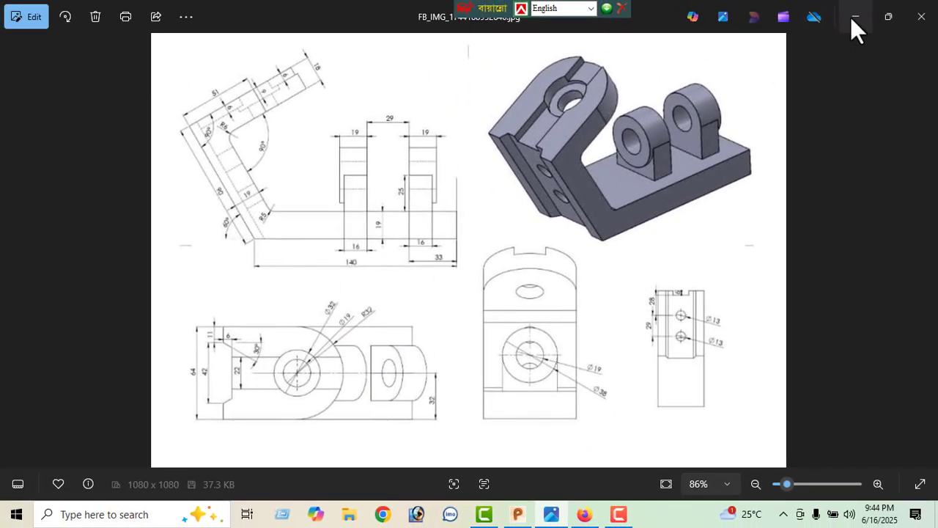
pyautogui.click(852, 19)
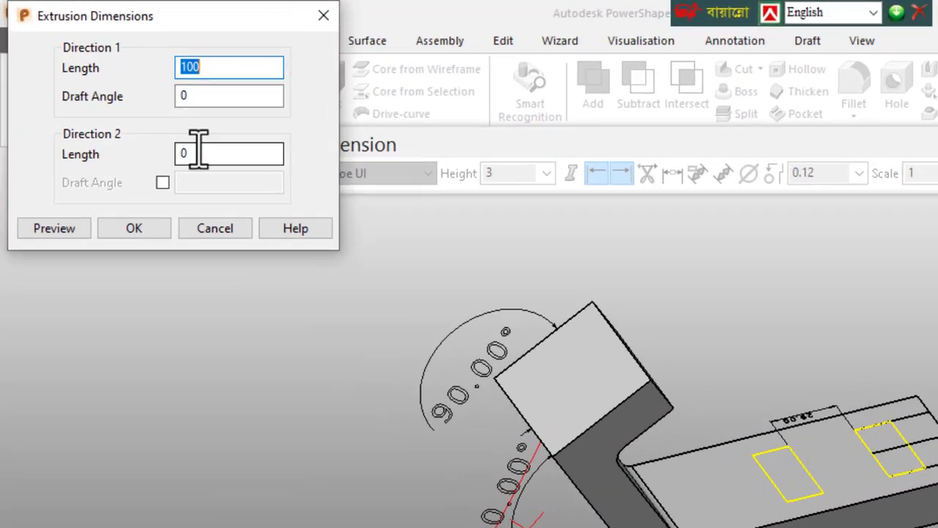
pyautogui.write('25')
pyautogui.press('Return')
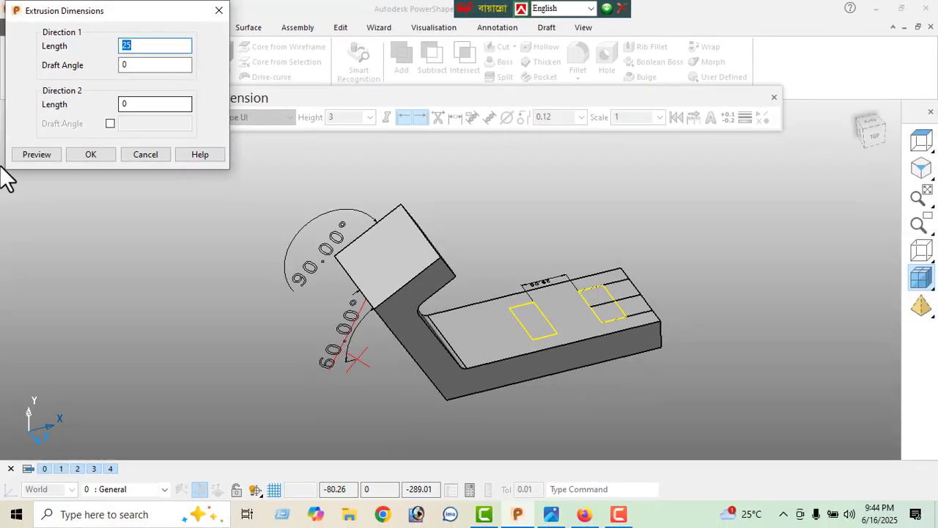
pyautogui.click(43, 151)
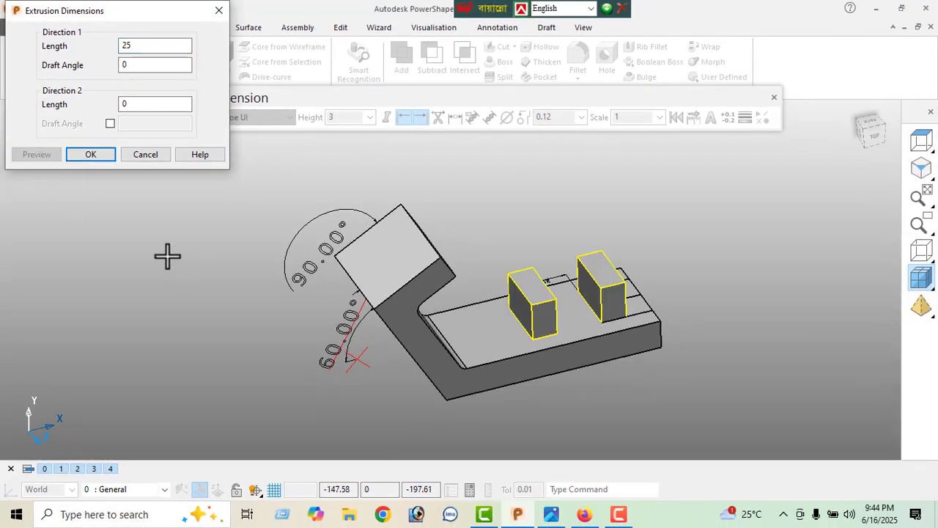
pyautogui.click(80, 157)
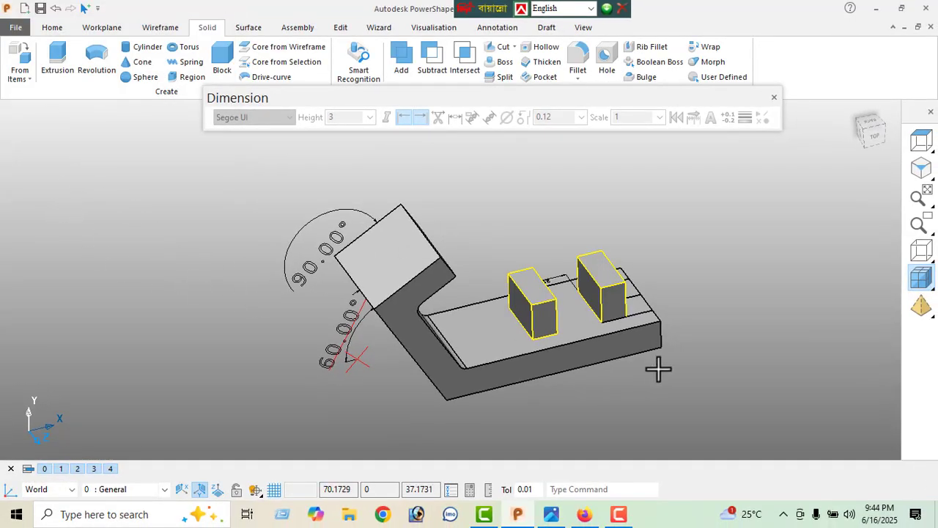
# Check the reference drawing and use the Add boolean to join the two extruded lug blocks with the bracket body
pyautogui.moveTo(658, 371); pyautogui.dragTo(762, 326, button='middle')
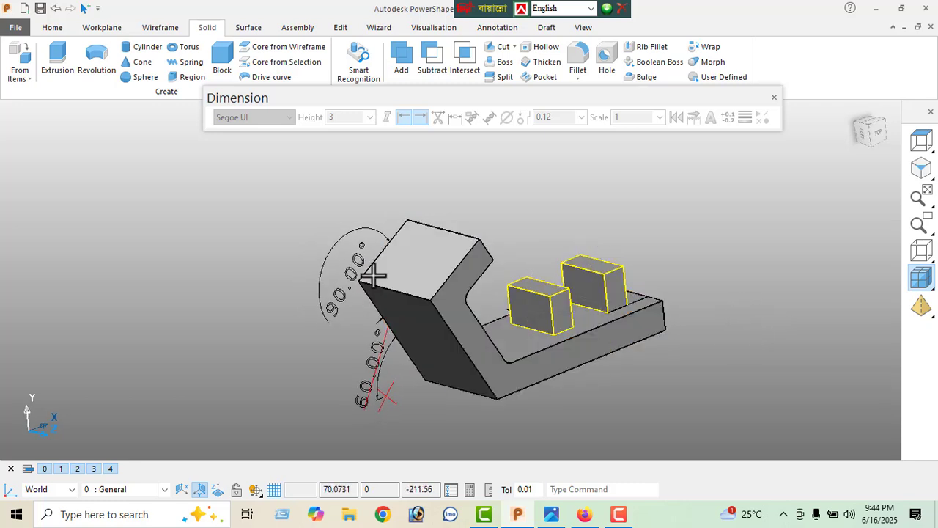
pyautogui.click(399, 55)
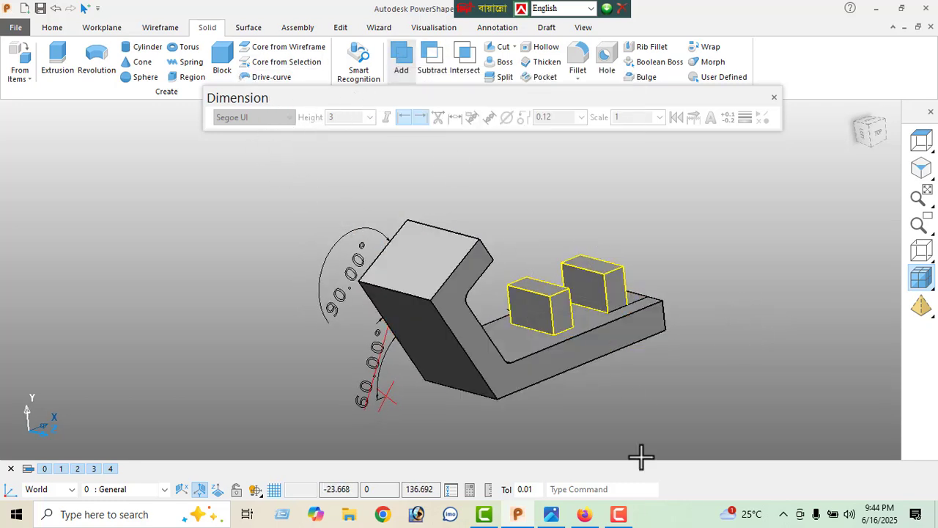
pyautogui.click(551, 515)
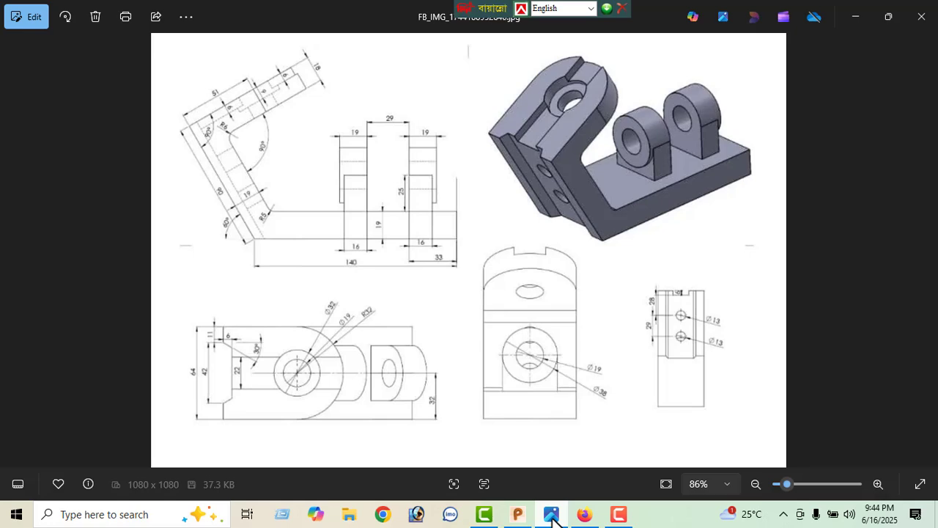
pyautogui.click(552, 515)
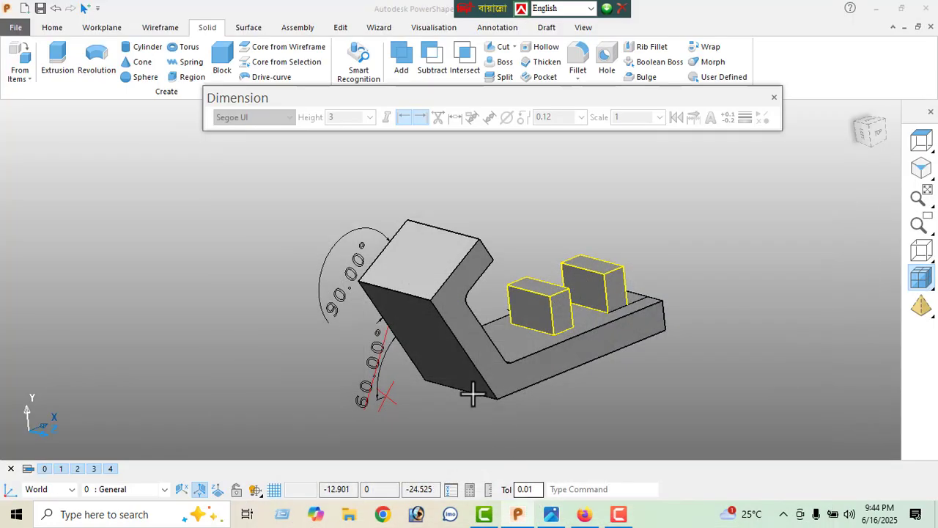
pyautogui.click(401, 60)
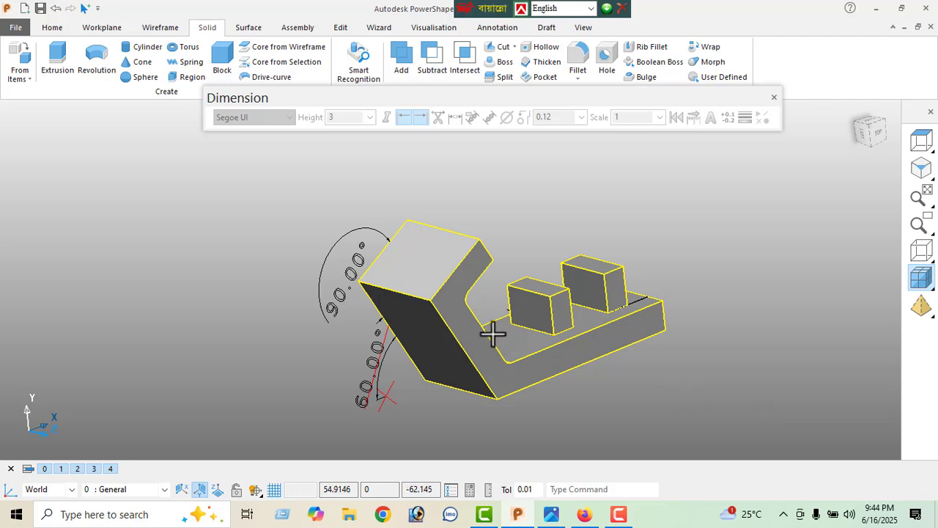
# Check the reference drawing and draw a full circle of radius 20 centred on the midpoint of the outer lug's inner top edge
pyautogui.rightClick(135, 205)
pyautogui.click(146, 165)
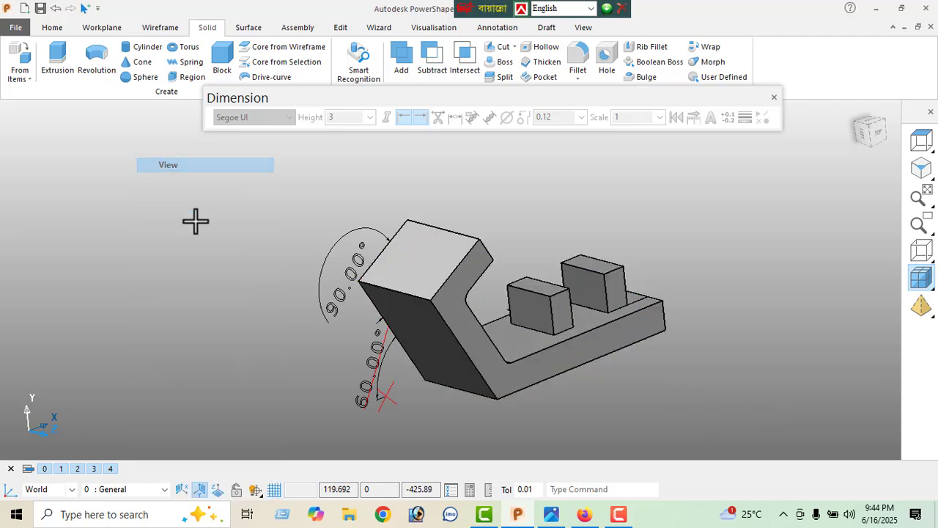
pyautogui.click(551, 516)
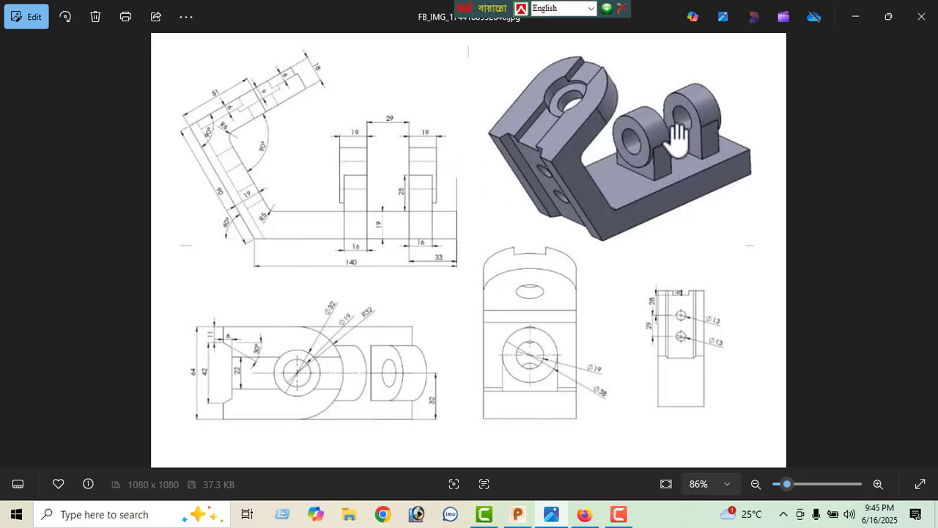
pyautogui.click(855, 16)
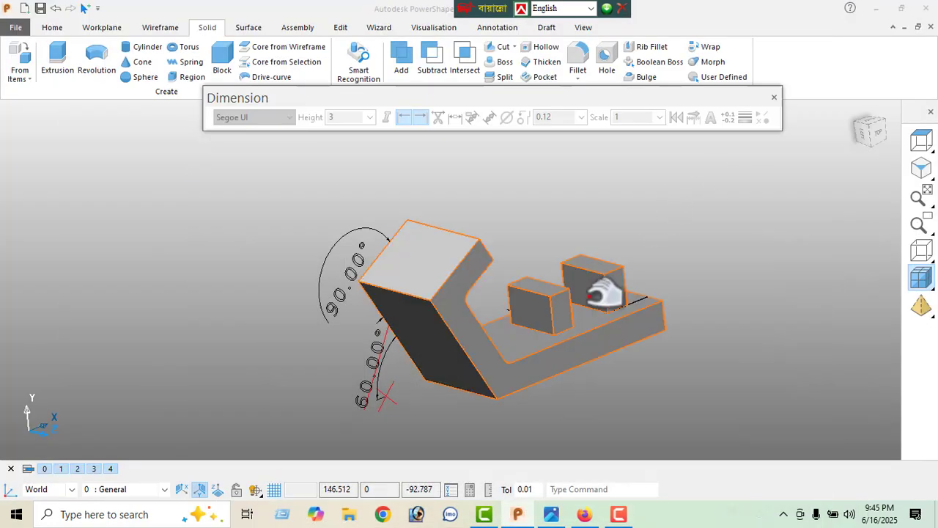
pyautogui.moveTo(594, 273); pyautogui.dragTo(532, 319, button='middle')
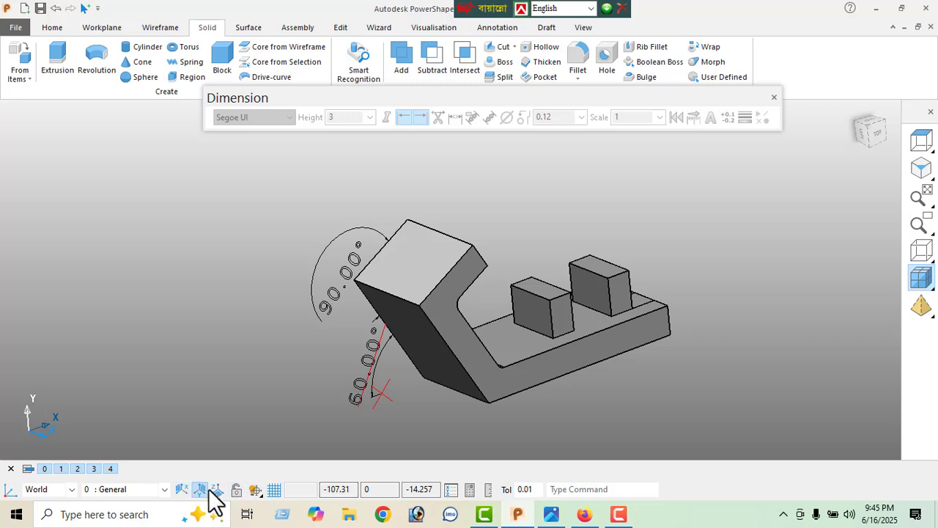
pyautogui.click(158, 28)
pyautogui.click(49, 52)
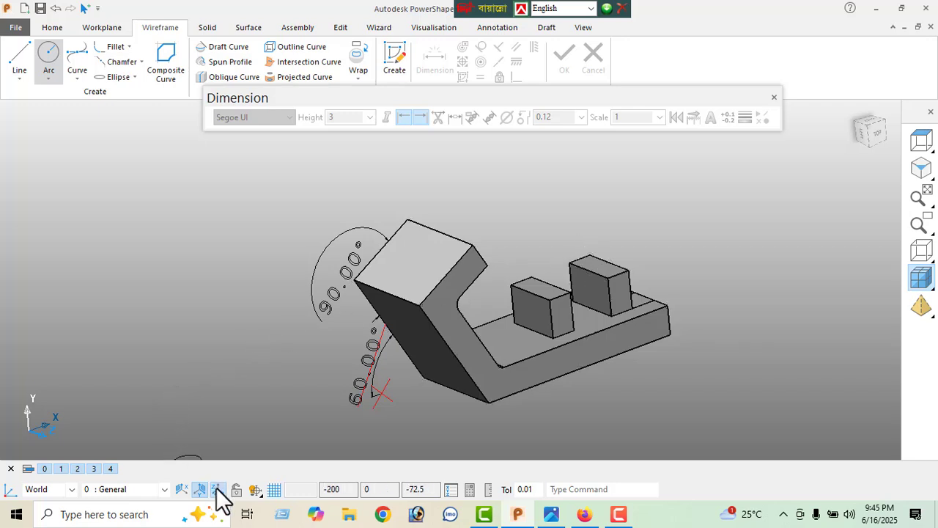
pyautogui.moveTo(579, 311); pyautogui.dragTo(590, 293, button='middle')
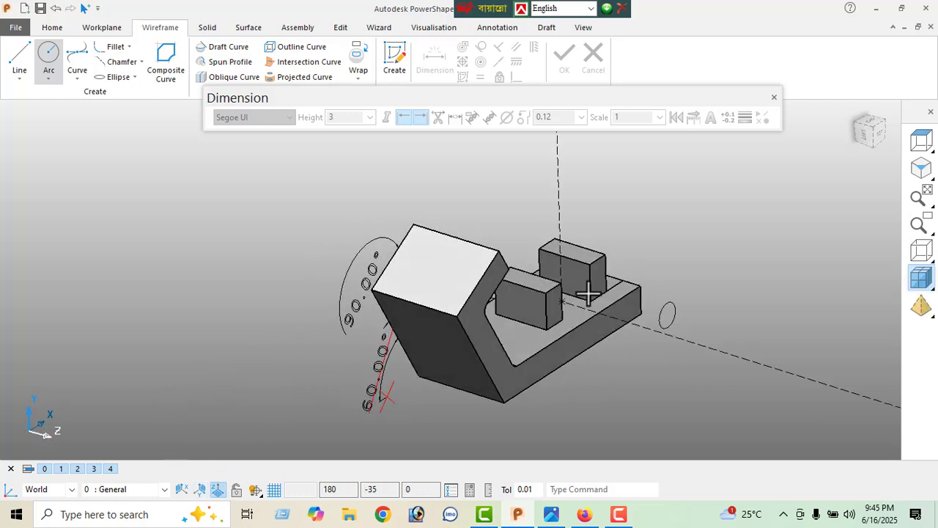
pyautogui.click(564, 264)
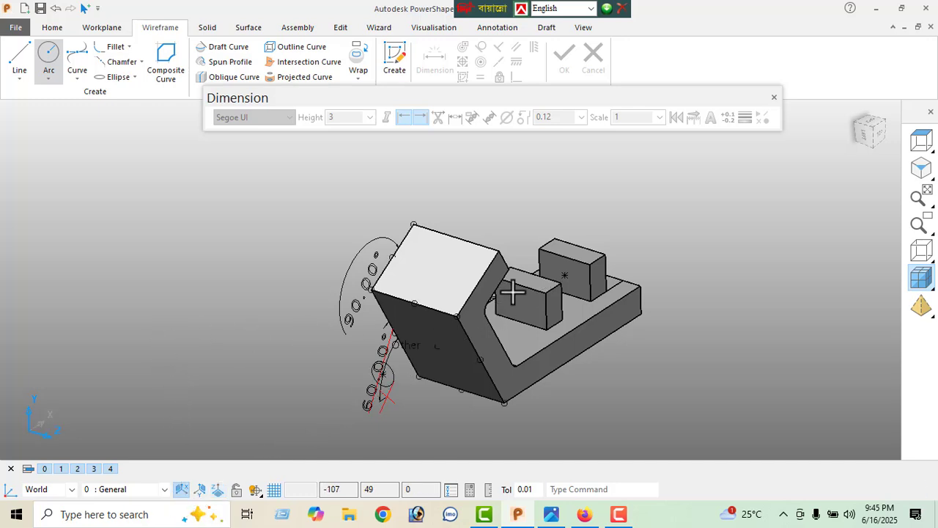
pyautogui.click(565, 256)
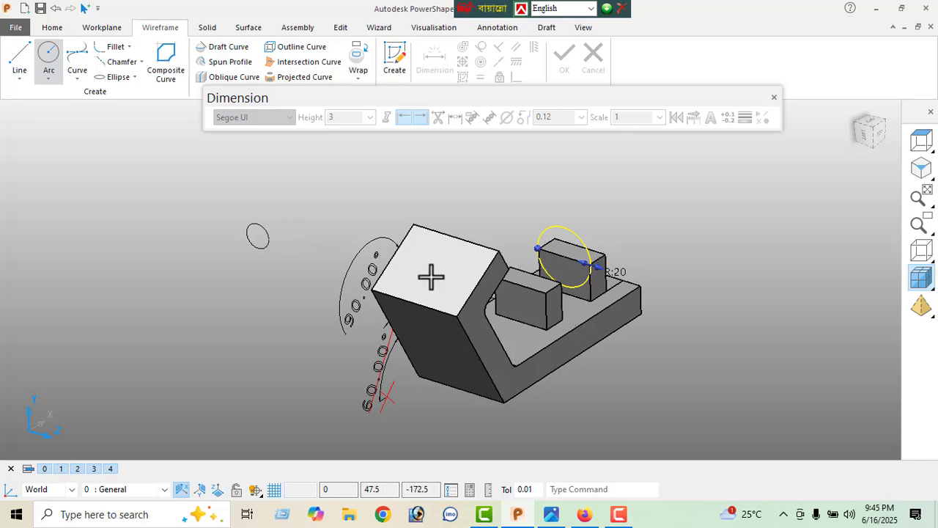
pyautogui.rightClick(196, 217)
pyautogui.click(233, 168)
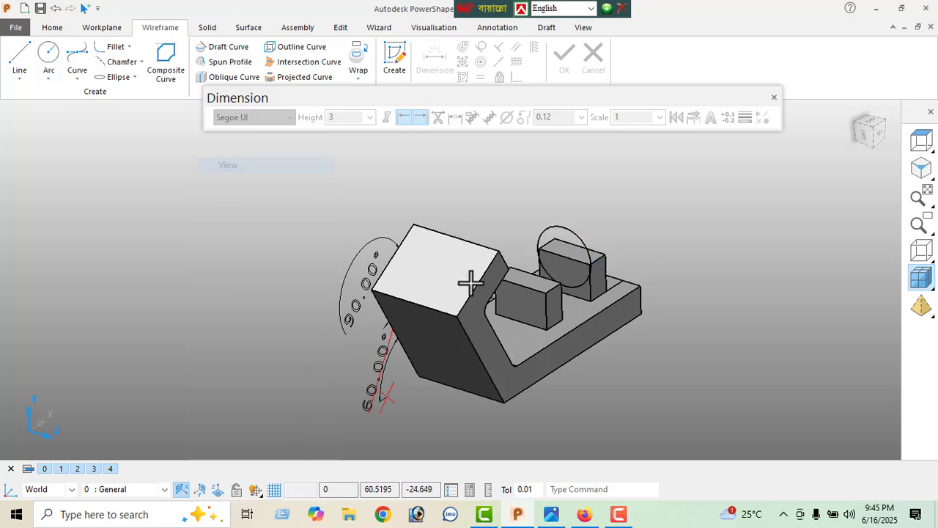
# Set the outer lug circle to be defined by diameter with a value of 38
pyautogui.moveTo(471, 281); pyautogui.dragTo(602, 266, button='middle')
pyautogui.scroll(5, 546, 308)
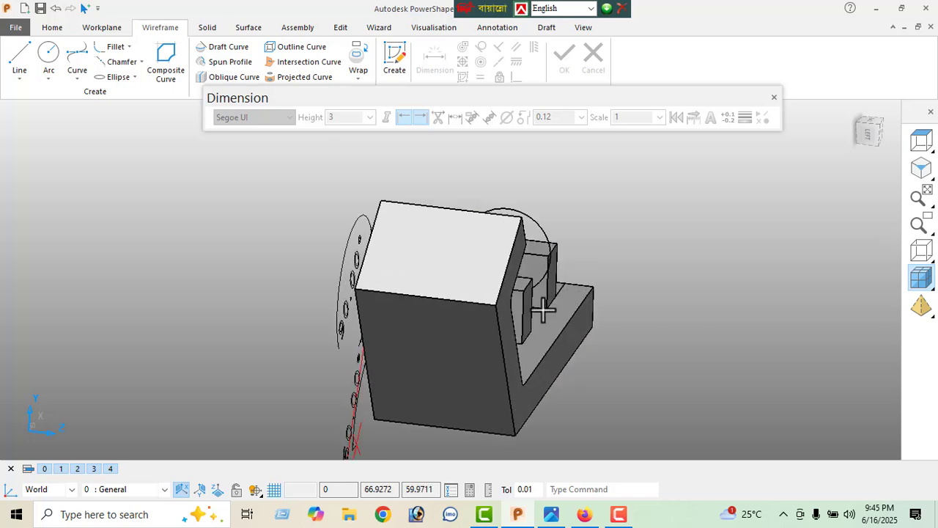
pyautogui.moveTo(528, 328); pyautogui.dragTo(415, 335, button='middle')
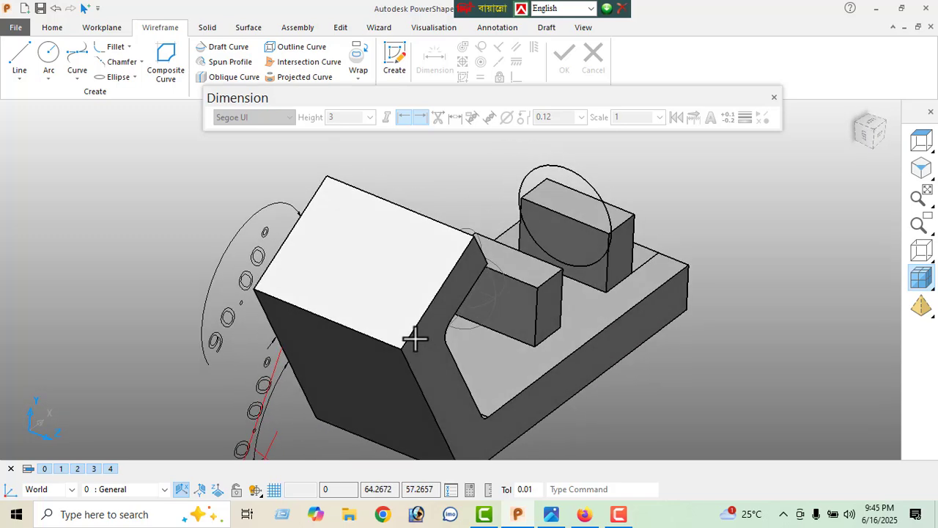
pyautogui.click(572, 175)
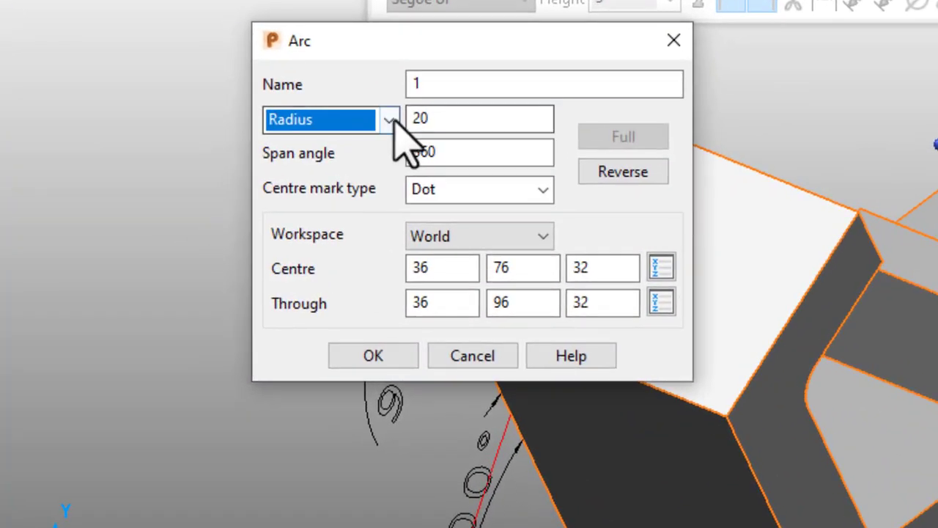
pyautogui.click(390, 119)
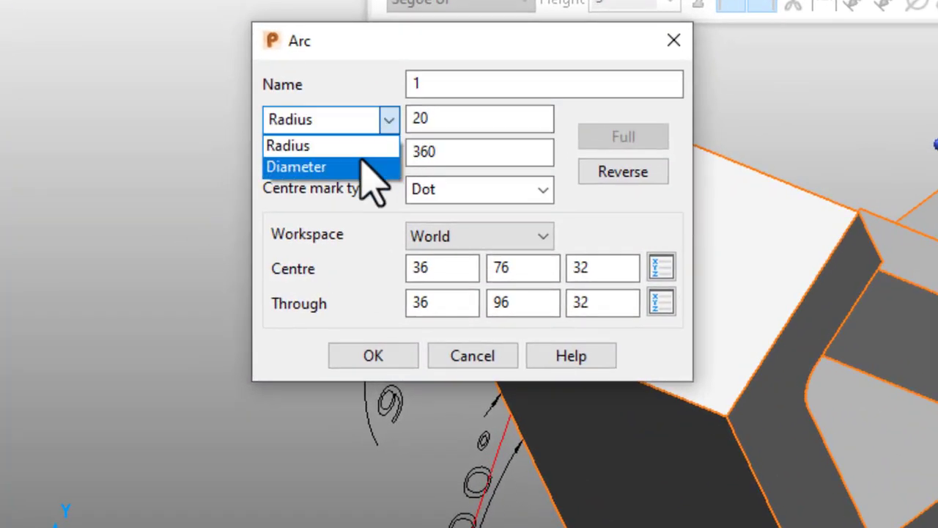
pyautogui.click(360, 164)
pyautogui.doubleClick(425, 117)
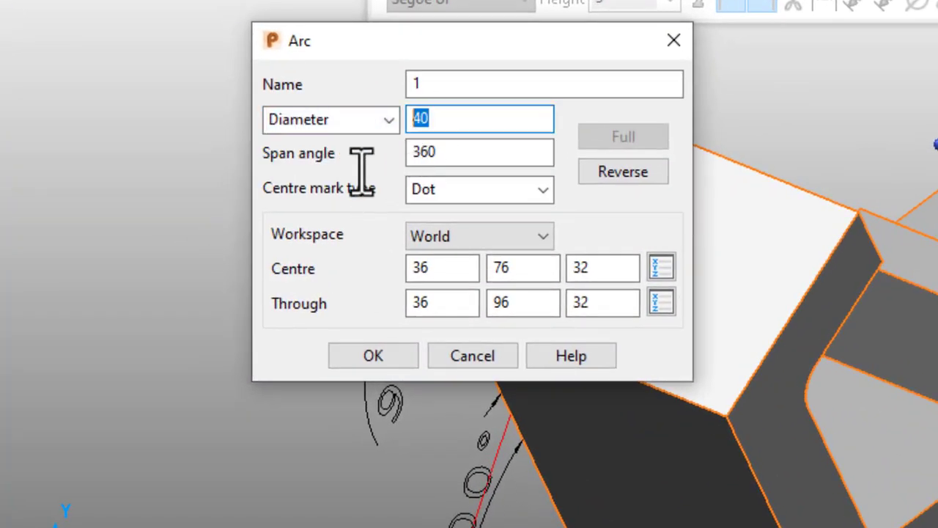
pyautogui.press('Return')
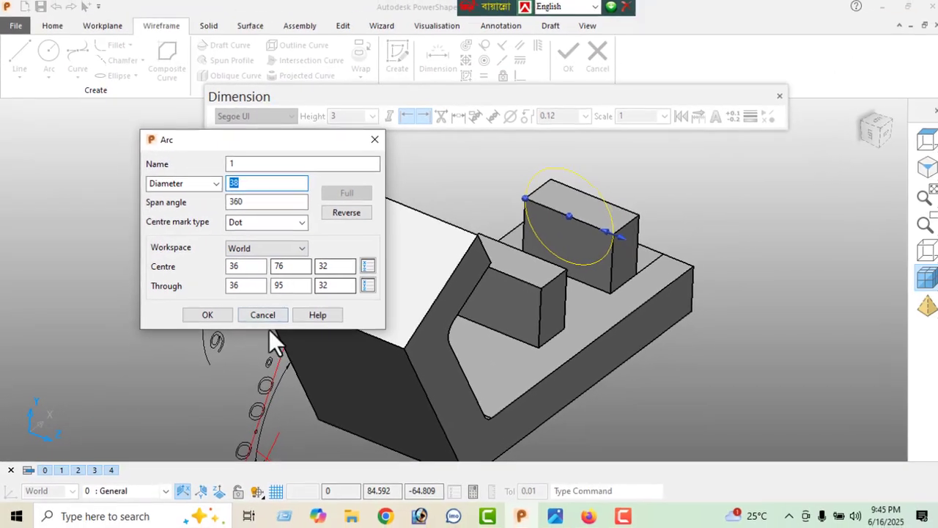
pyautogui.click(208, 315)
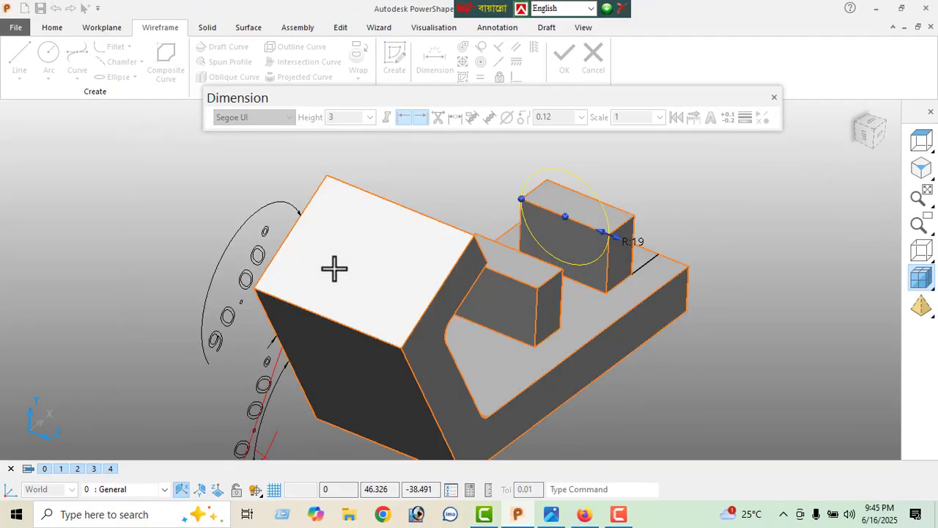
# Extrude the outer lug circle as a solid with a length of 13 towards the free end of the base
pyautogui.click(208, 27)
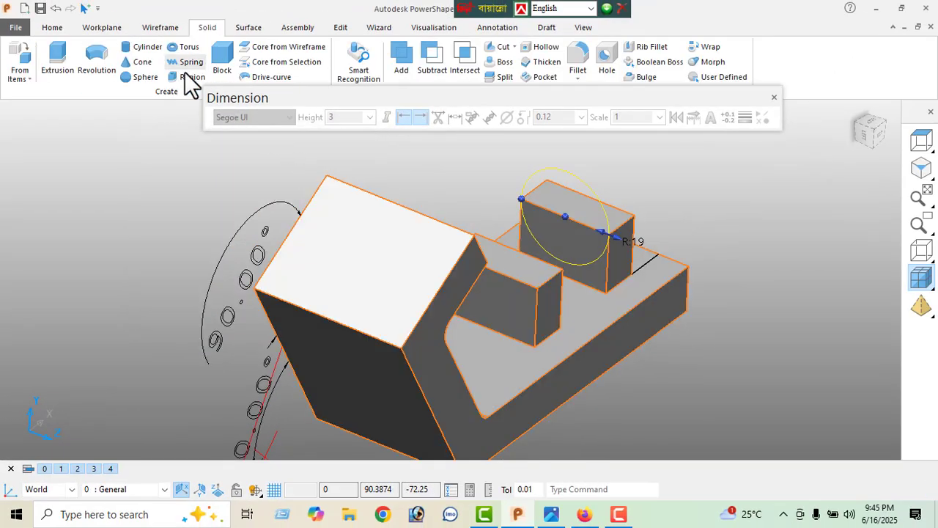
pyautogui.click(58, 59)
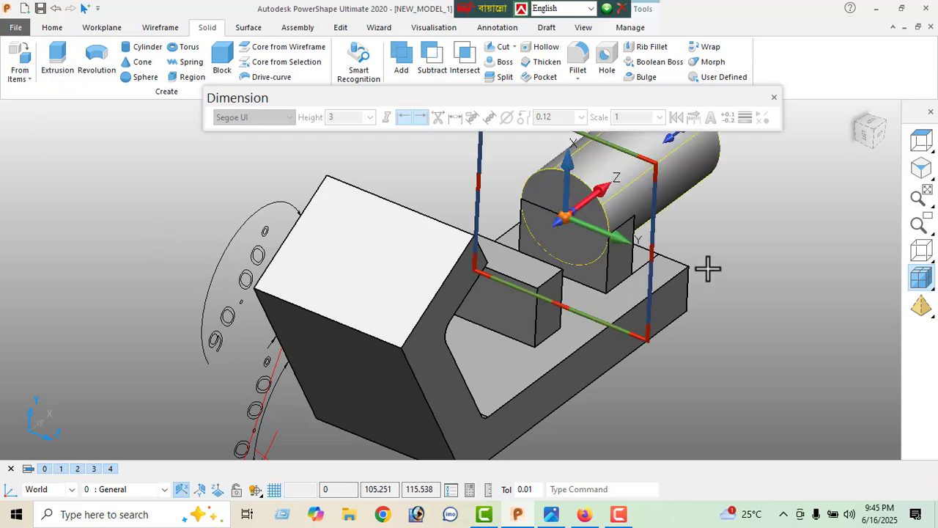
pyautogui.moveTo(707, 268); pyautogui.dragTo(465, 277, button='middle')
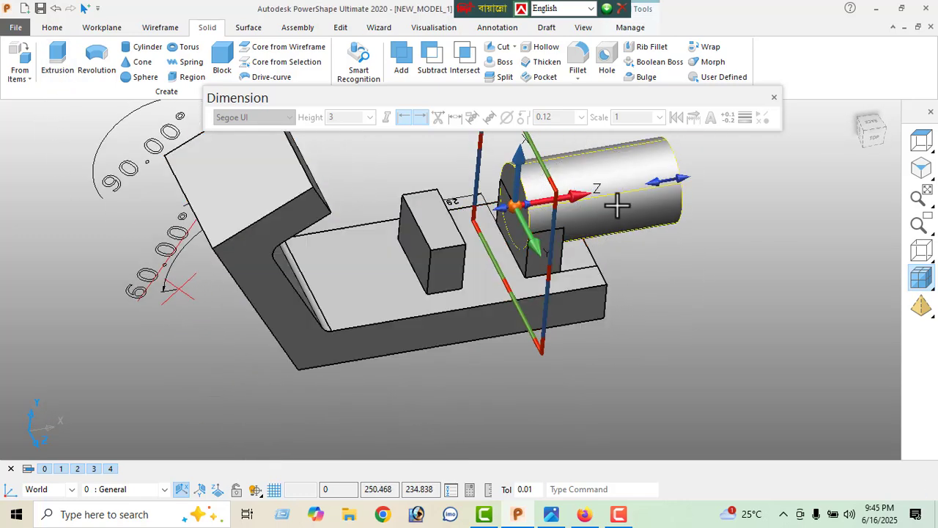
pyautogui.doubleClick(377, 247)
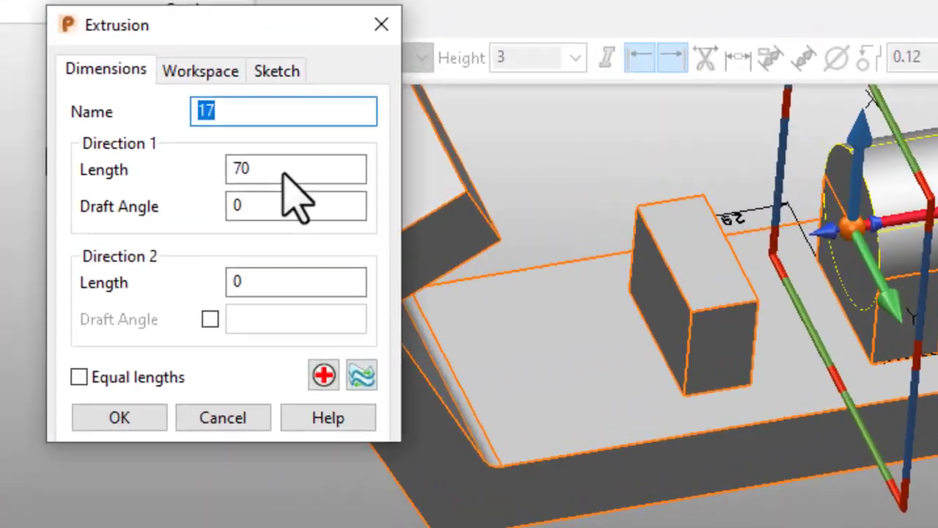
pyautogui.doubleClick(222, 175)
pyautogui.write('1')
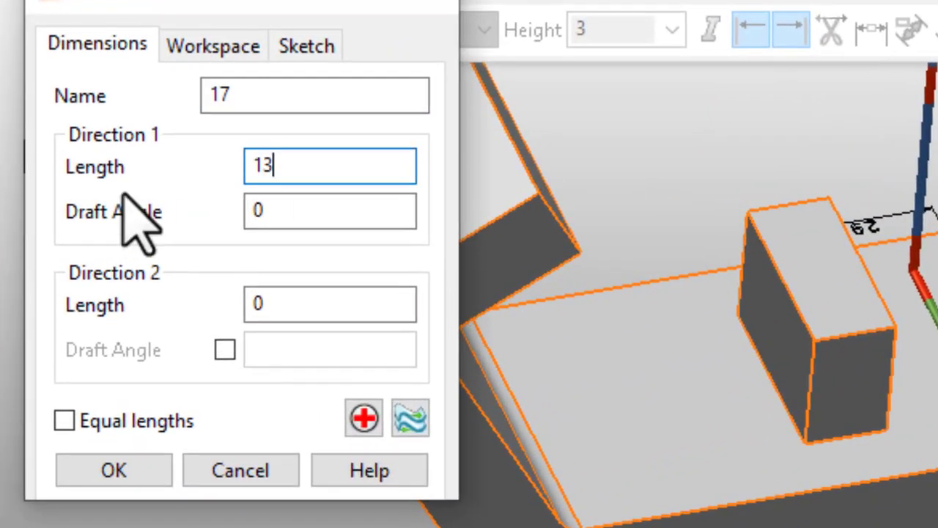
pyautogui.write('3')
pyautogui.press('Return')
pyautogui.click(114, 470)
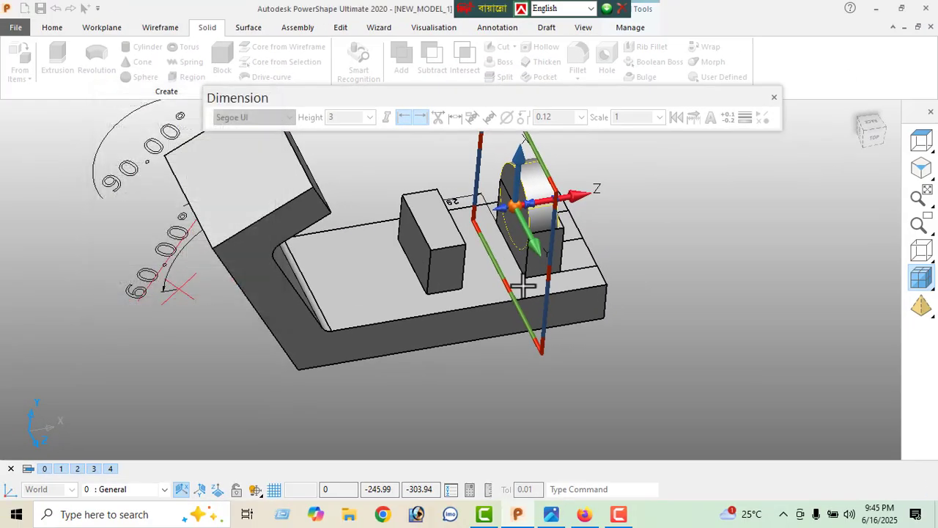
# Set the length of the outer lug's cylinder extrusion to 19
pyautogui.moveTo(523, 286); pyautogui.dragTo(685, 229, button='middle')
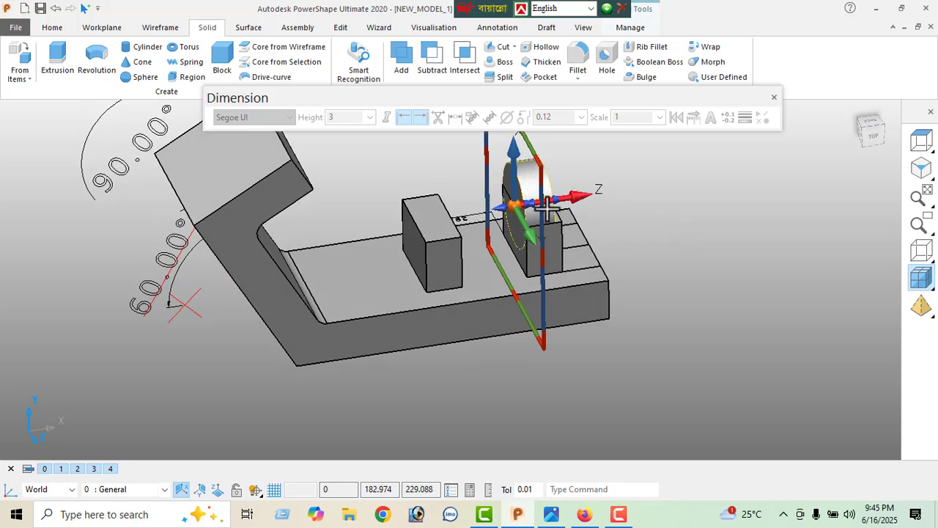
pyautogui.doubleClick(329, 256)
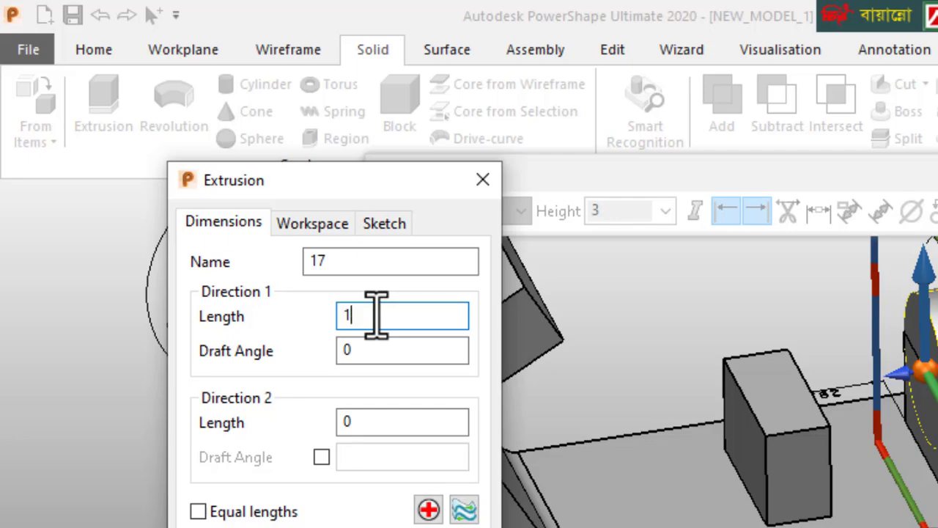
pyautogui.press('Return')
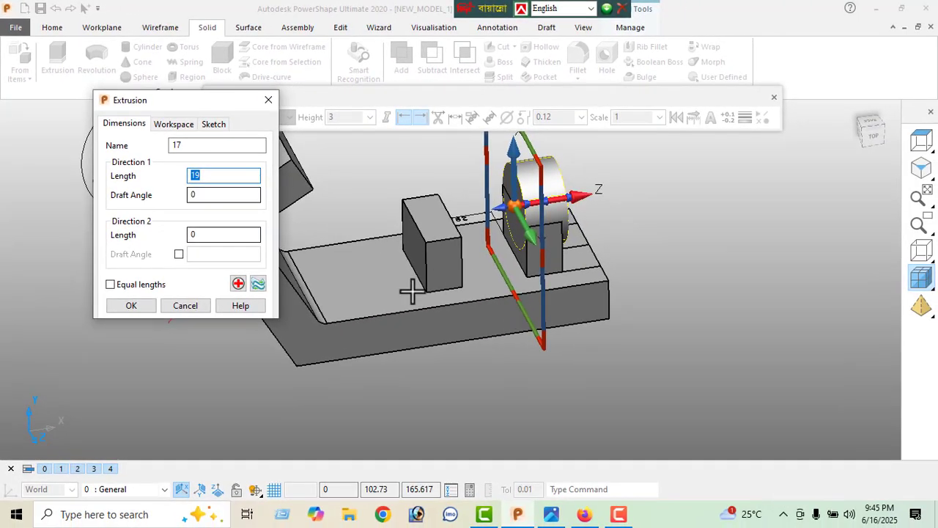
pyautogui.click(132, 305)
# Inspect the cylinder's overhang in a side view and use the Add boolean to join it with the bracket body
pyautogui.moveTo(748, 306); pyautogui.dragTo(638, 256, button='middle')
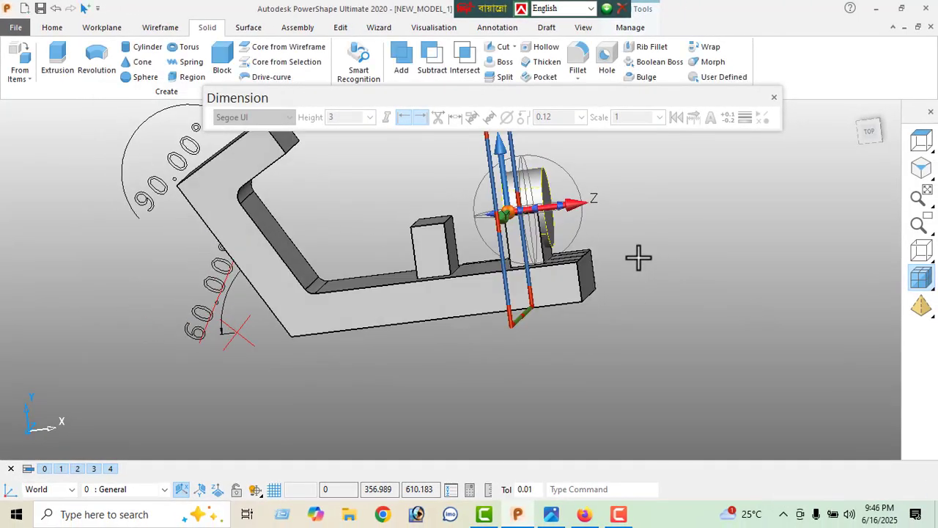
pyautogui.click(863, 133)
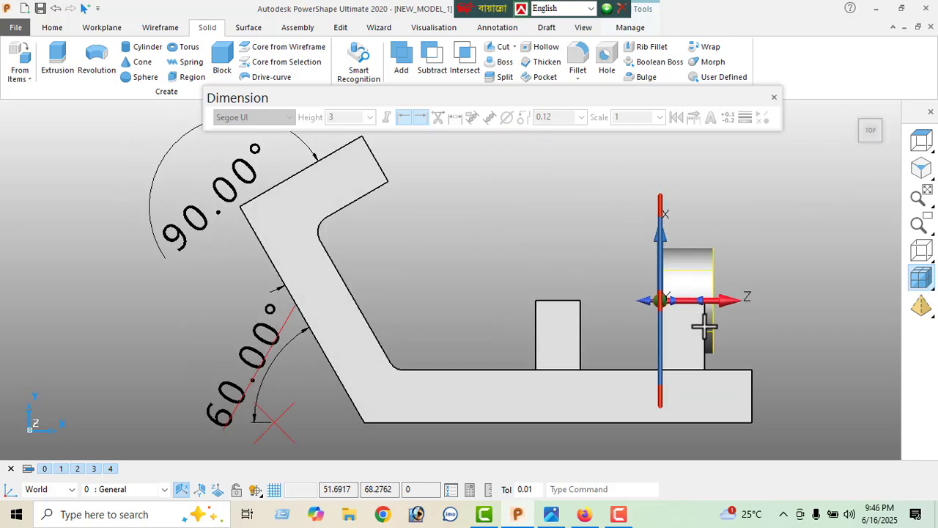
pyautogui.scroll(5, 725, 315)
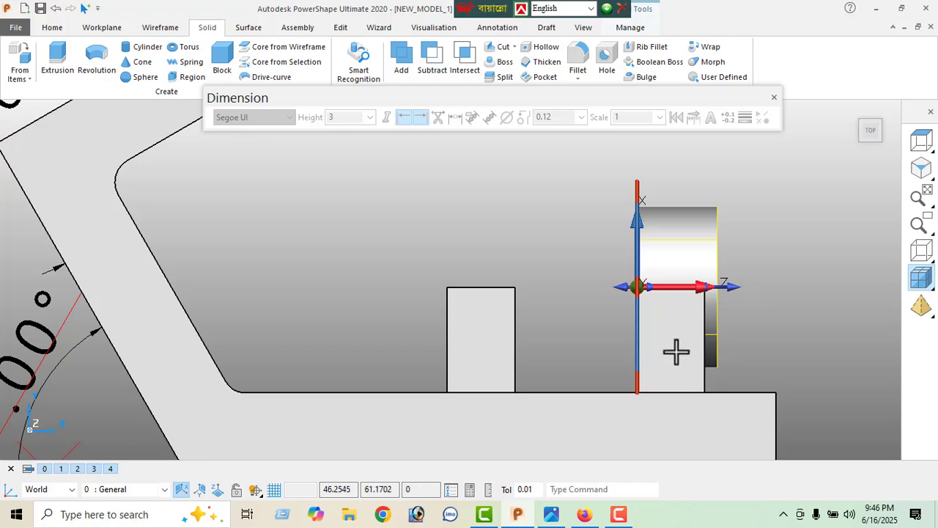
pyautogui.click(921, 169)
pyautogui.moveTo(834, 215); pyautogui.dragTo(777, 254, button='middle')
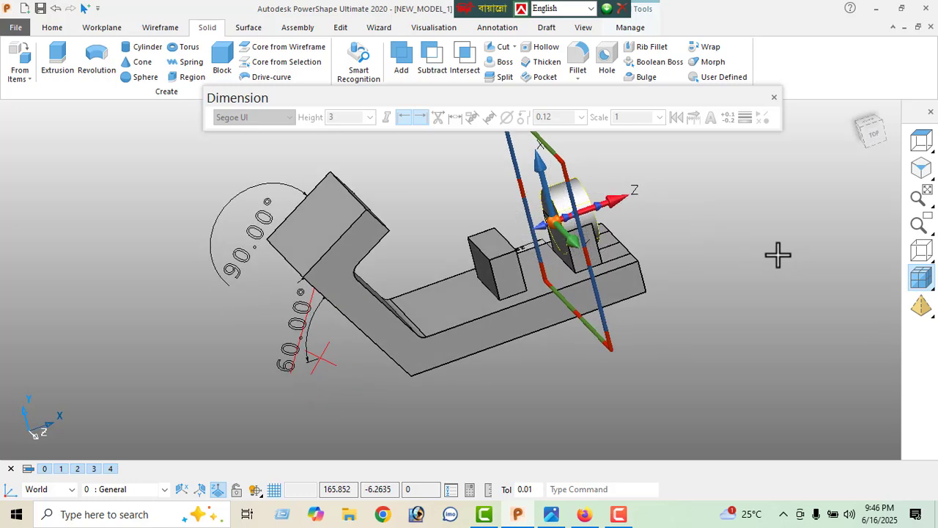
pyautogui.click(408, 62)
pyautogui.moveTo(666, 267); pyautogui.dragTo(446, 294, button='middle')
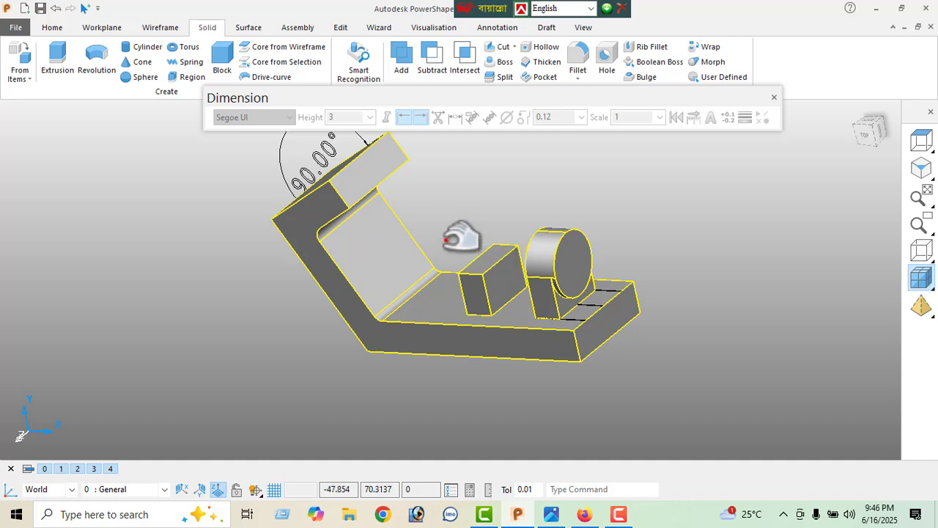
# Draw a full circle of radius 10 centred on the midpoint of the inner lug's top edge facing the outer lug
pyautogui.click(160, 28)
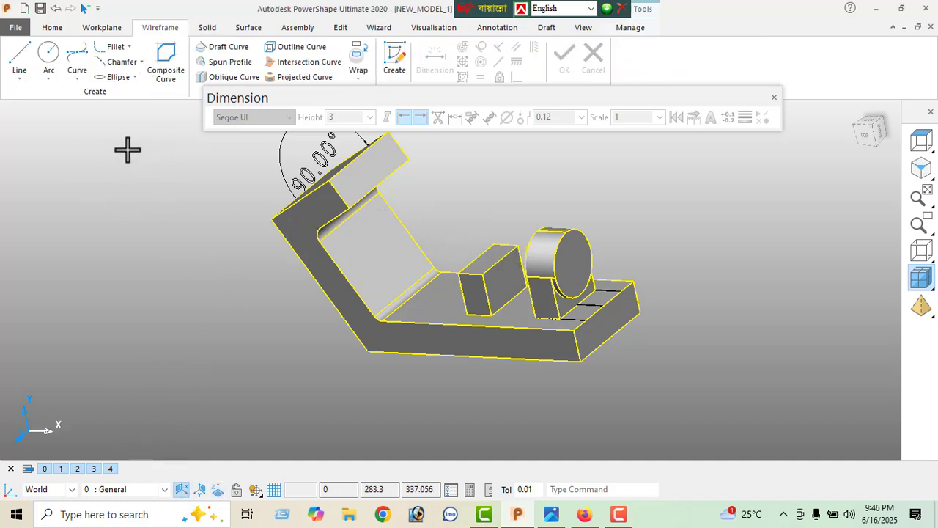
pyautogui.click(48, 51)
pyautogui.scroll(4, 516, 283)
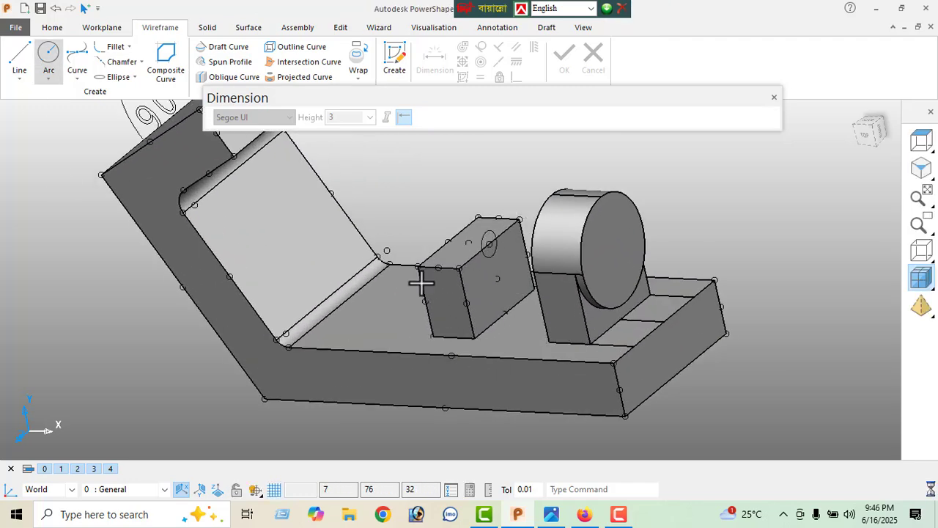
pyautogui.rightClick(789, 183)
pyautogui.click(813, 169)
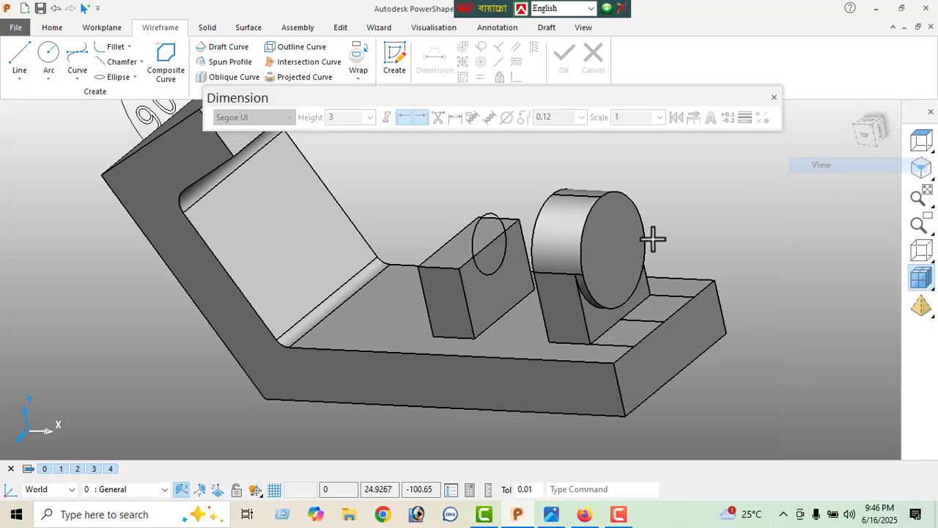
# Set the inner lug circle to be defined by diameter, with a diameter of 38
pyautogui.moveTo(653, 239); pyautogui.dragTo(753, 237, button='middle')
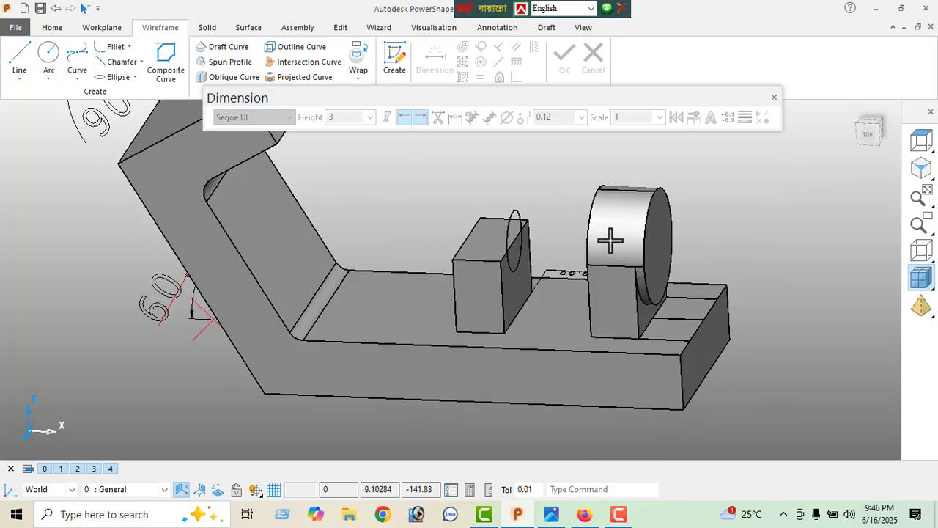
pyautogui.click(509, 215)
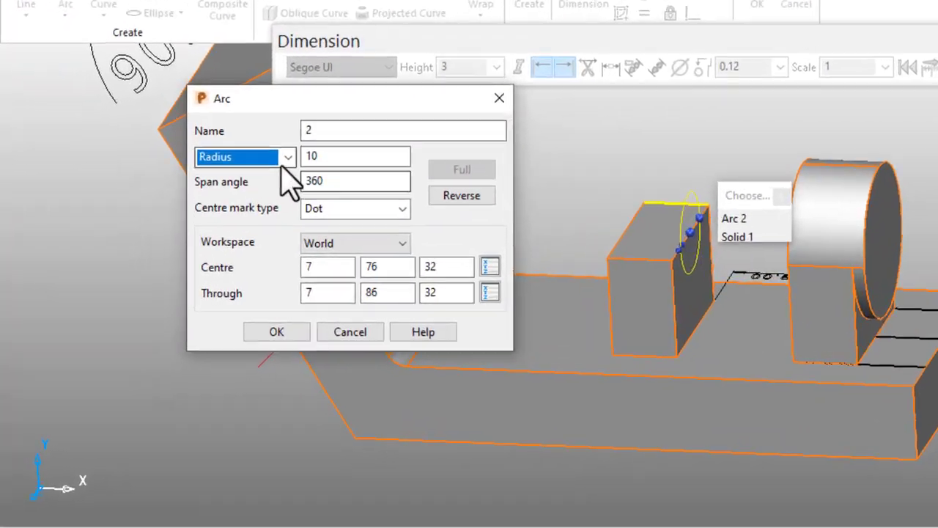
pyautogui.click(209, 183)
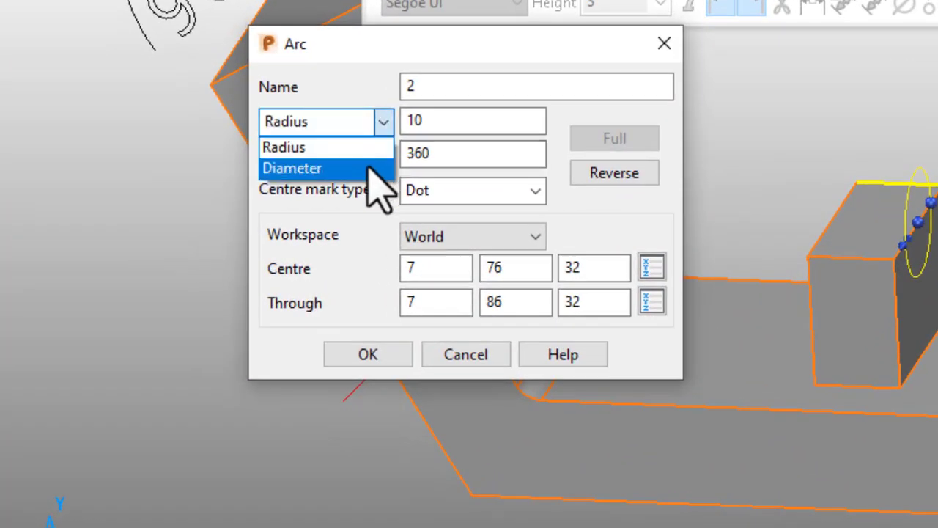
pyautogui.click(370, 163)
pyautogui.moveTo(433, 120); pyautogui.dragTo(405, 154)
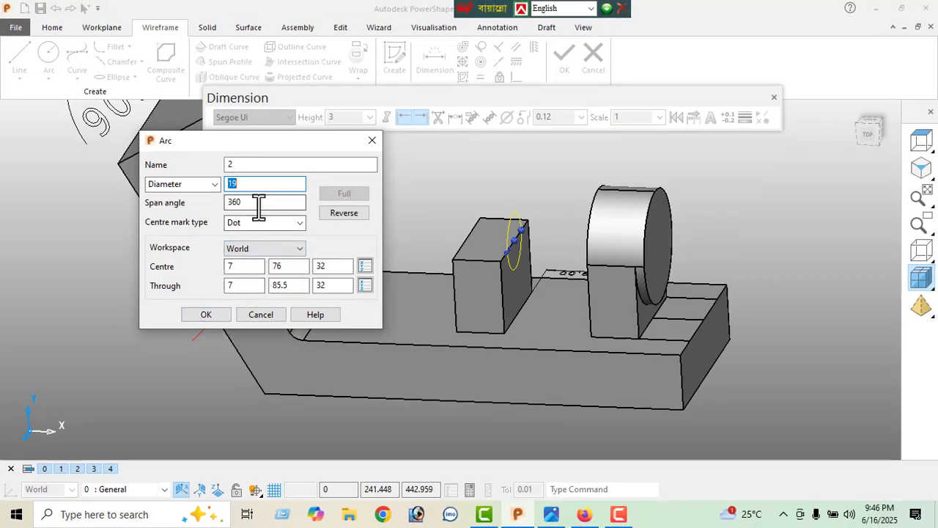
pyautogui.write('38')
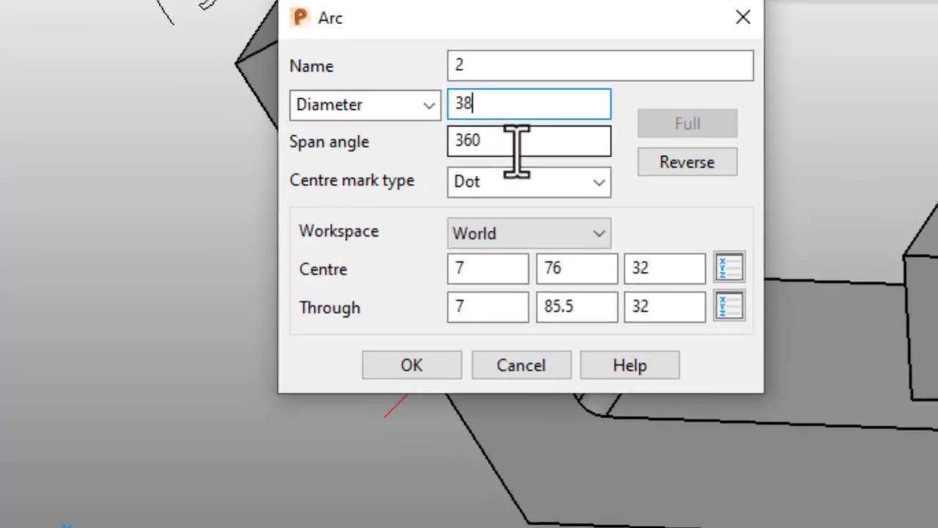
pyautogui.press('Return')
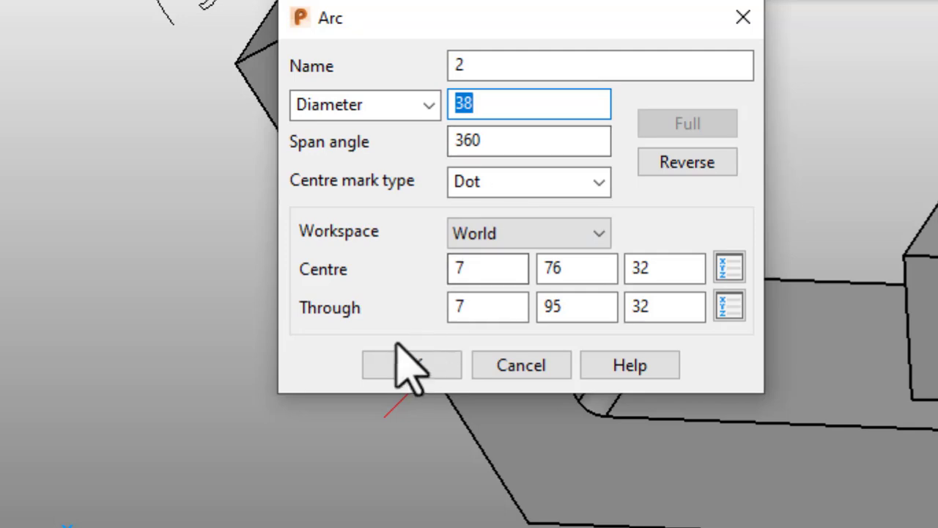
pyautogui.click(410, 365)
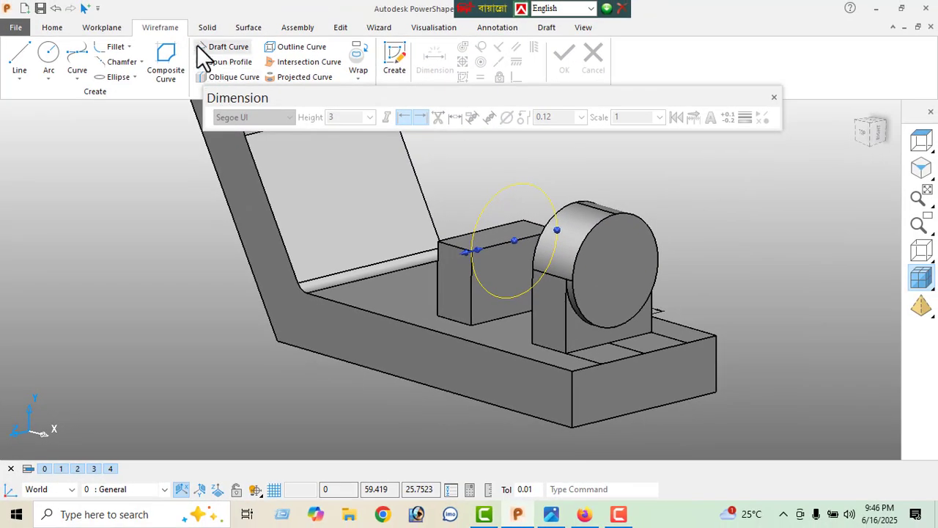
# Extrude the inner lug circle as a solid with a length of -19 towards the sloped arm
pyautogui.click(205, 29)
pyautogui.click(59, 60)
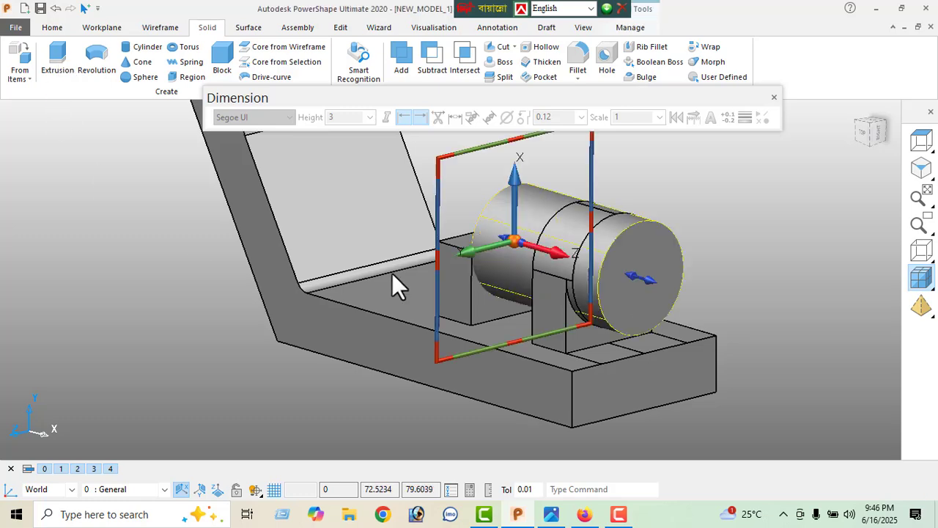
pyautogui.moveTo(547, 312)
pyautogui.mouseDown(button='middle')
pyautogui.moveTo(645, 329)
pyautogui.moveTo(551, 285)
pyautogui.mouseUp(button='middle')
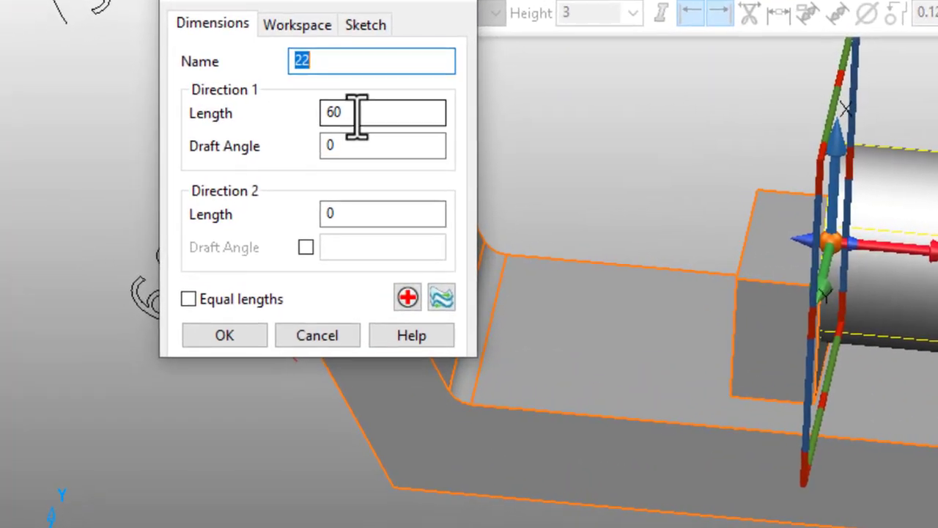
pyautogui.doubleClick(212, 176)
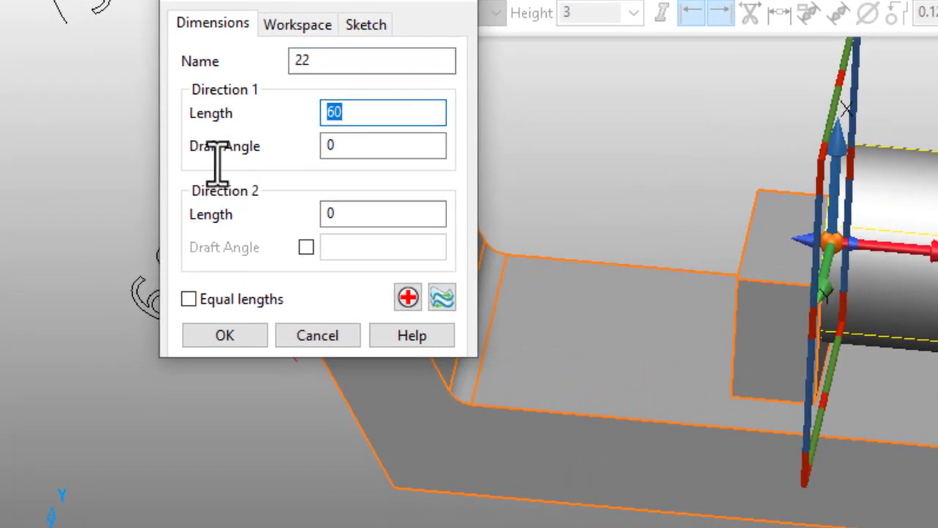
pyautogui.press('Return')
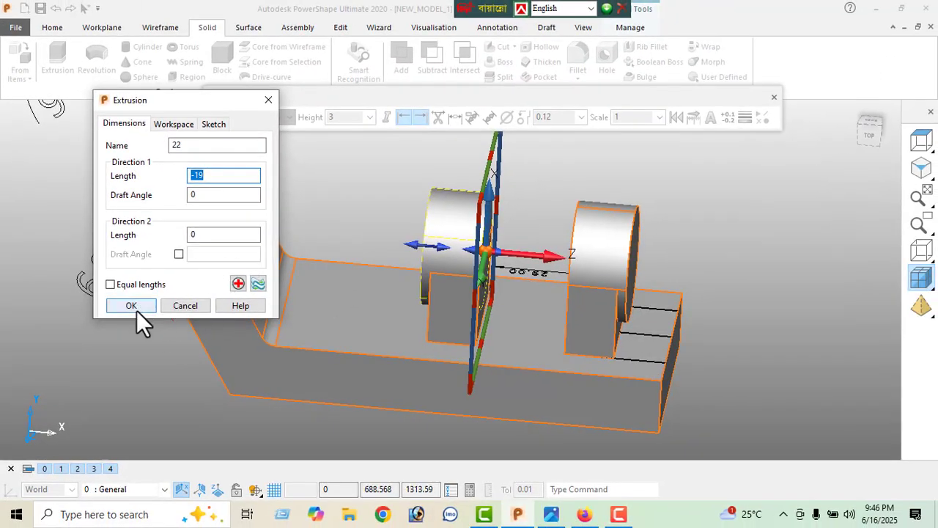
pyautogui.click(132, 305)
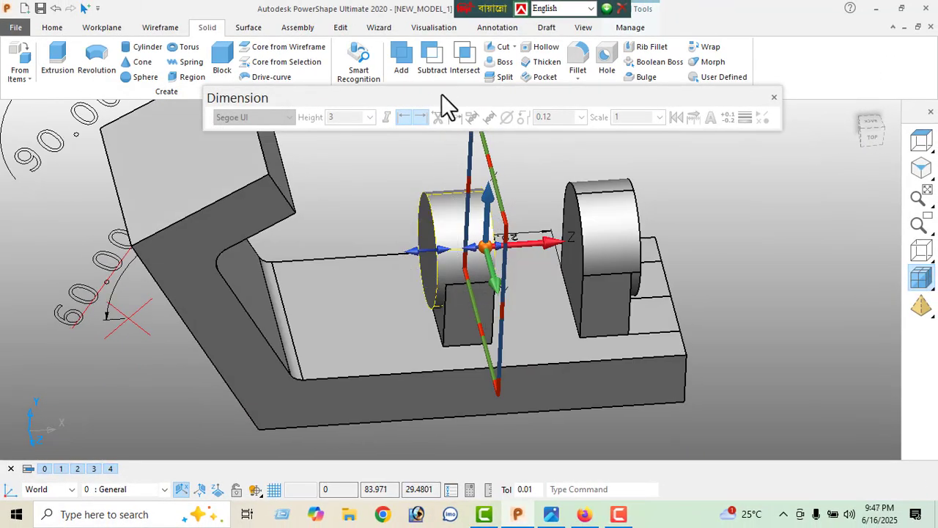
# Join the inner lug's cylinder to the bracket body with the Add boolean and inspect both bosses
pyautogui.click(409, 70)
pyautogui.moveTo(503, 283); pyautogui.dragTo(169, 230, button='middle')
pyautogui.moveTo(684, 335); pyautogui.dragTo(523, 350, button='middle')
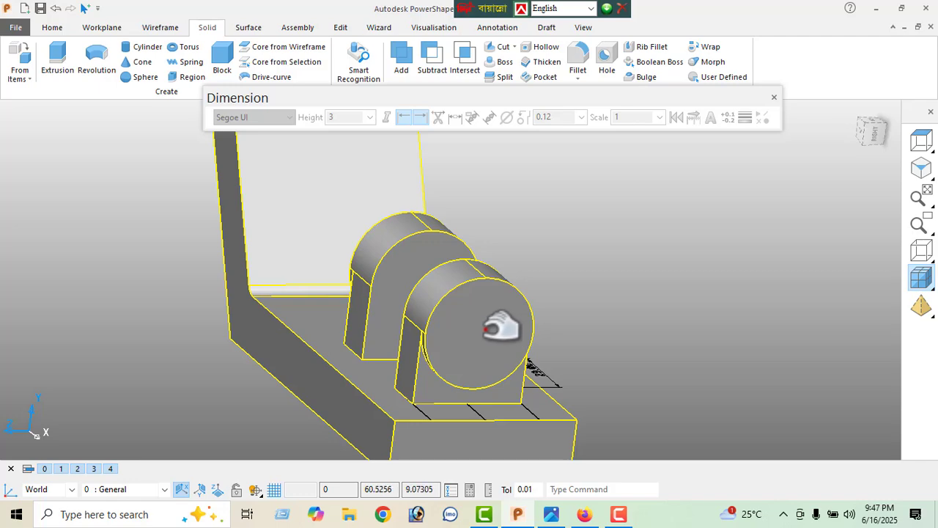
# Consult the reference drawing and draw a full circle of radius 10 centred on the outer boss's face towards the base's free end
pyautogui.click(553, 513)
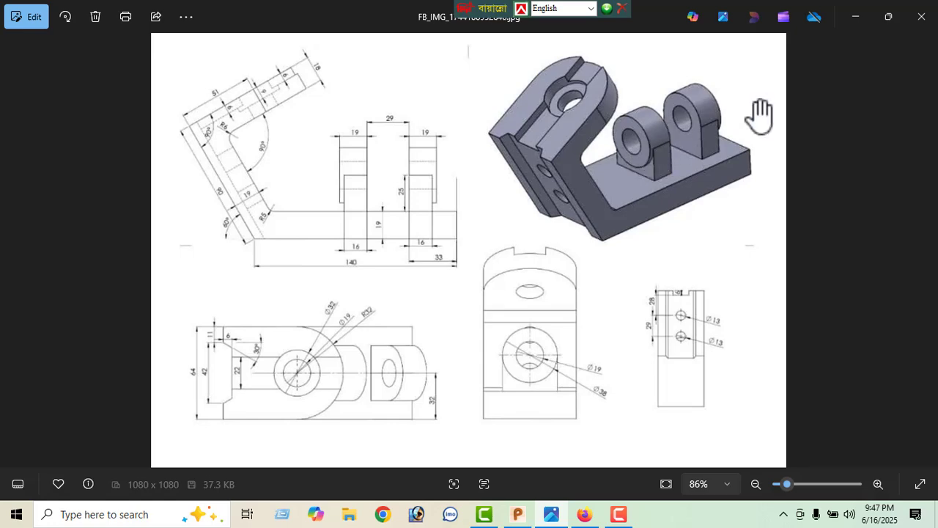
pyautogui.click(855, 16)
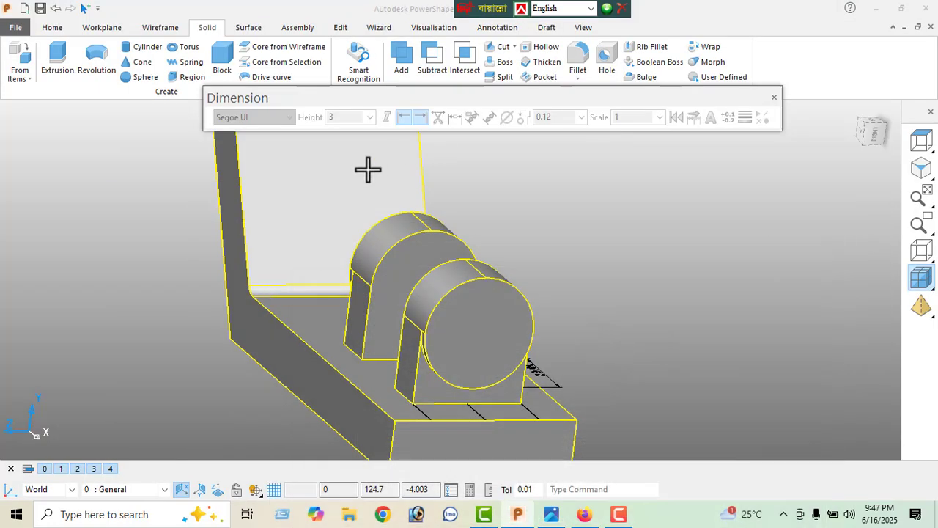
pyautogui.click(163, 28)
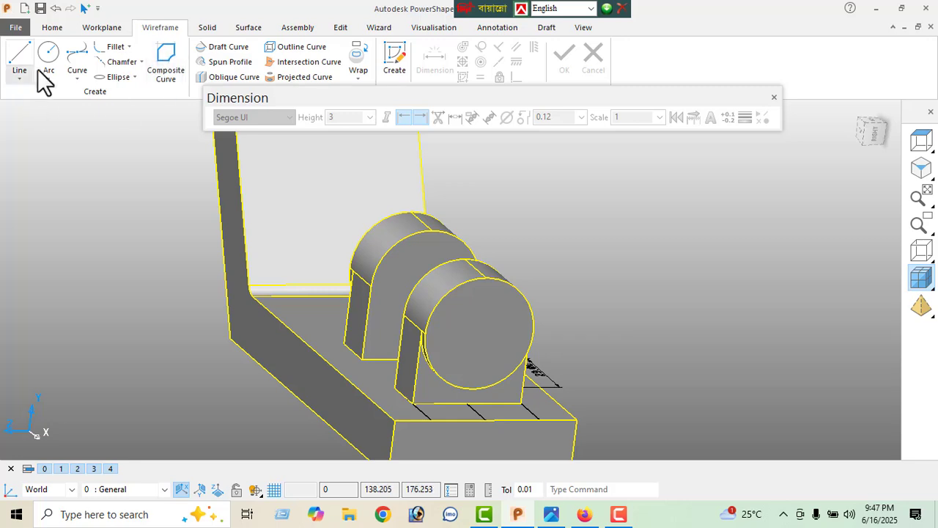
pyautogui.click(46, 53)
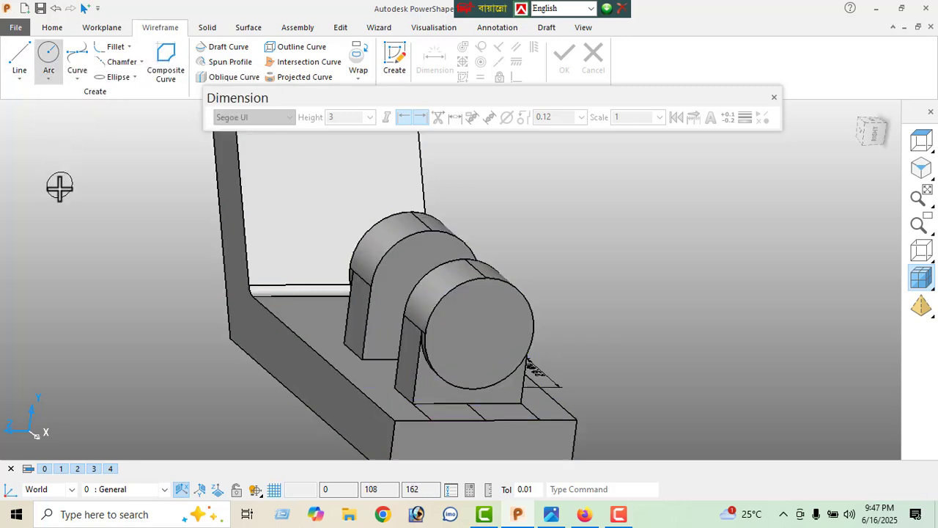
pyautogui.click(479, 334)
pyautogui.moveTo(450, 331); pyautogui.dragTo(146, 342, button='middle')
pyautogui.moveTo(662, 318); pyautogui.dragTo(365, 317, button='middle')
pyautogui.rightClick(196, 191)
pyautogui.click(231, 169)
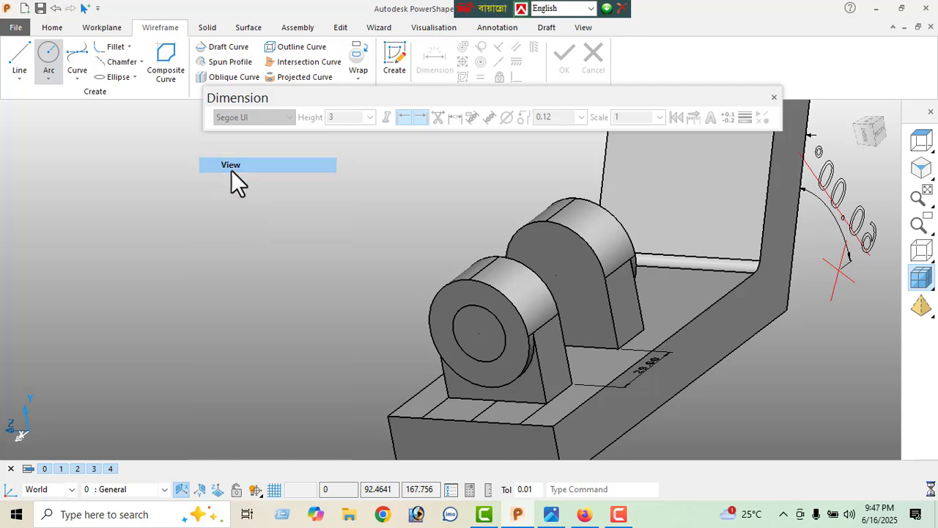
# Define the circle on the outer boss by diameter and set it to 19
pyautogui.click(477, 307)
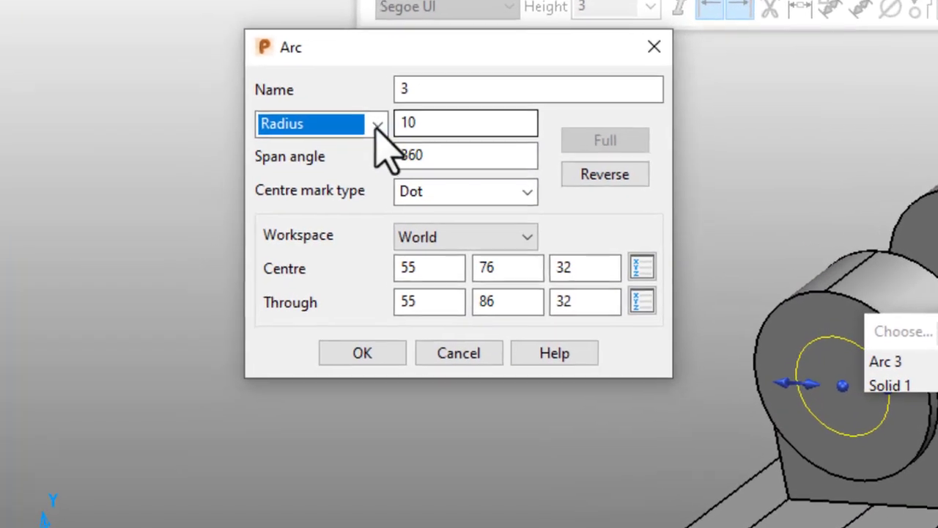
pyautogui.click(390, 119)
pyautogui.click(378, 167)
pyautogui.press('Tab')
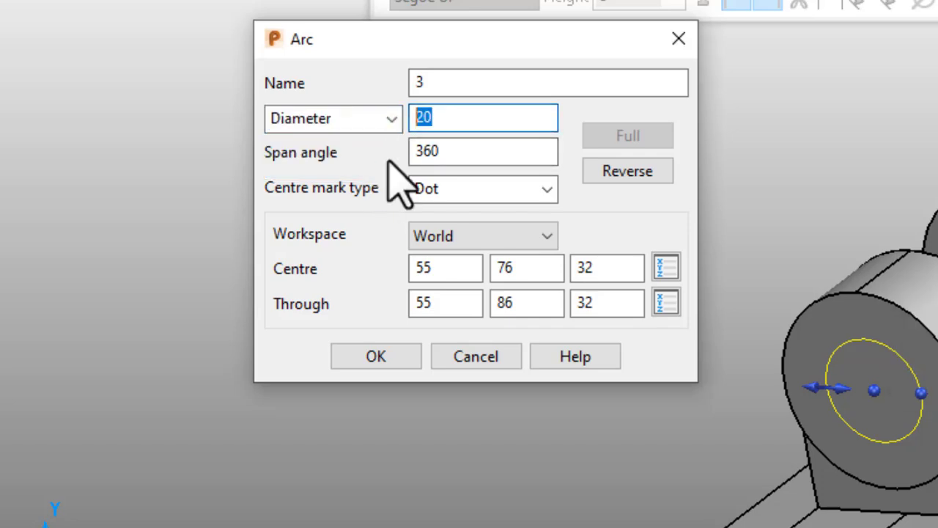
pyautogui.write('19')
pyautogui.press('Return')
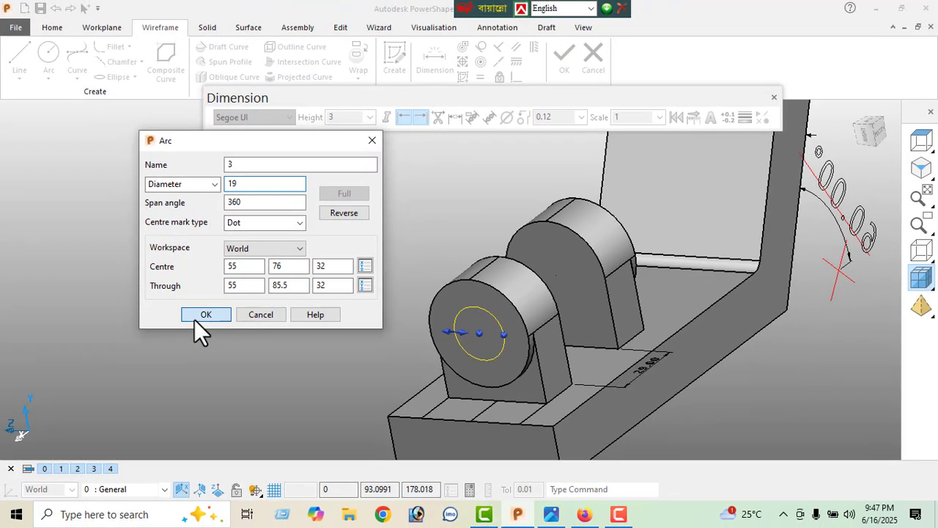
pyautogui.click(376, 357)
# Cut the bore through both bosses from the circle with a blind Solid Cut of depth 83
pyautogui.moveTo(580, 315); pyautogui.dragTo(547, 312, button='middle')
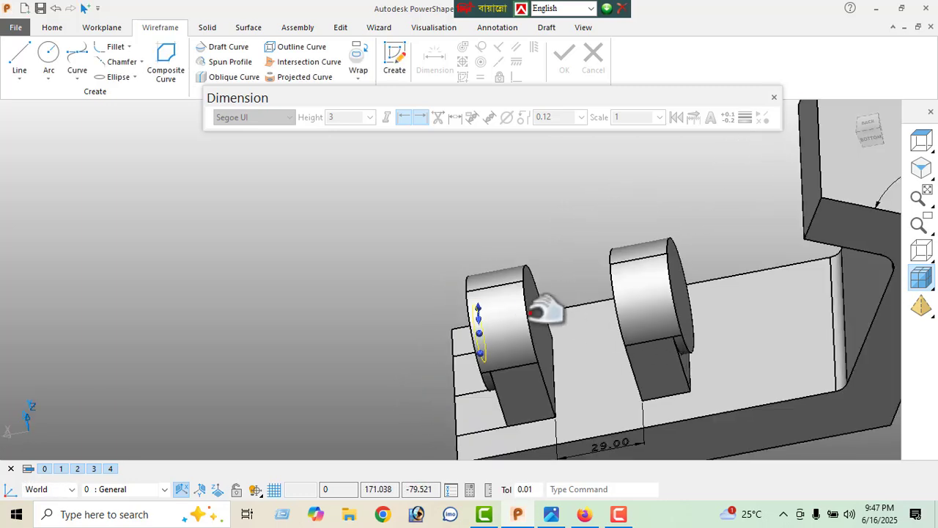
pyautogui.click(207, 27)
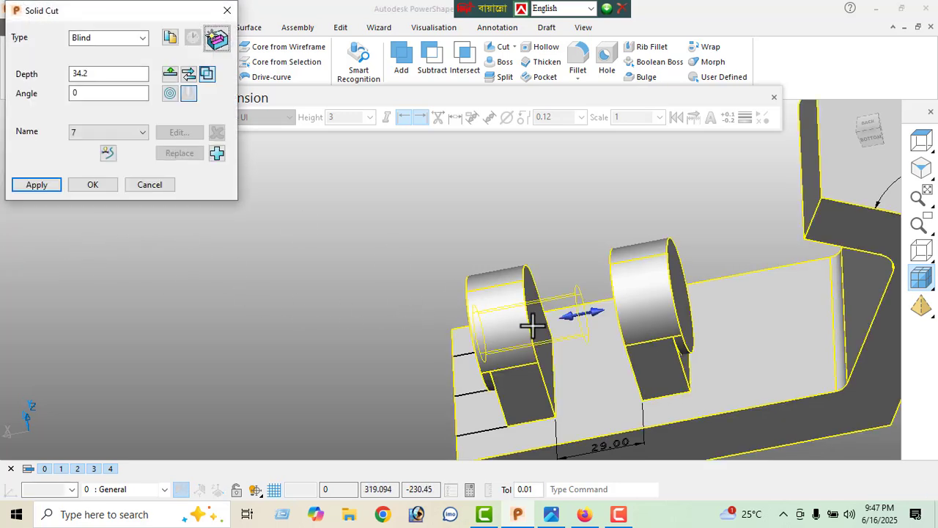
pyautogui.moveTo(585, 314); pyautogui.dragTo(719, 290)
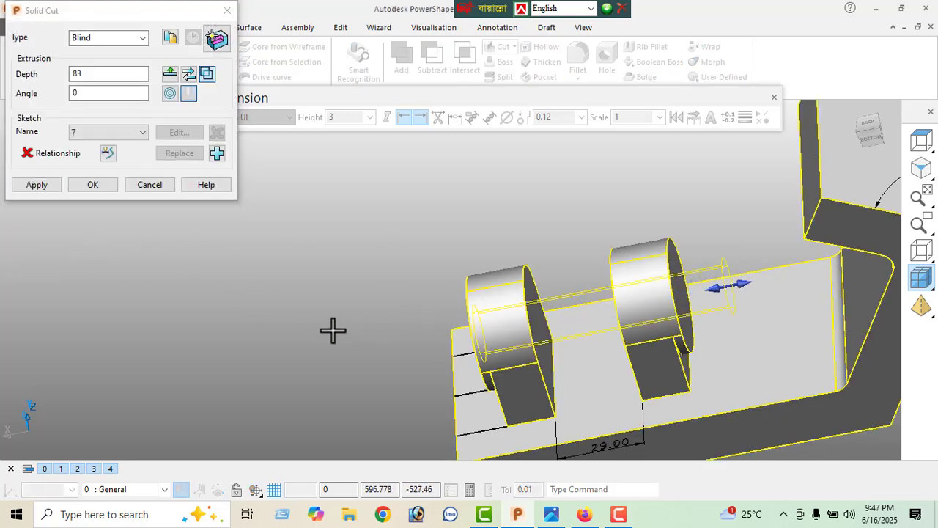
pyautogui.click(29, 187)
pyautogui.click(130, 184)
pyautogui.moveTo(361, 287); pyautogui.dragTo(486, 339, button='middle')
pyautogui.click(921, 168)
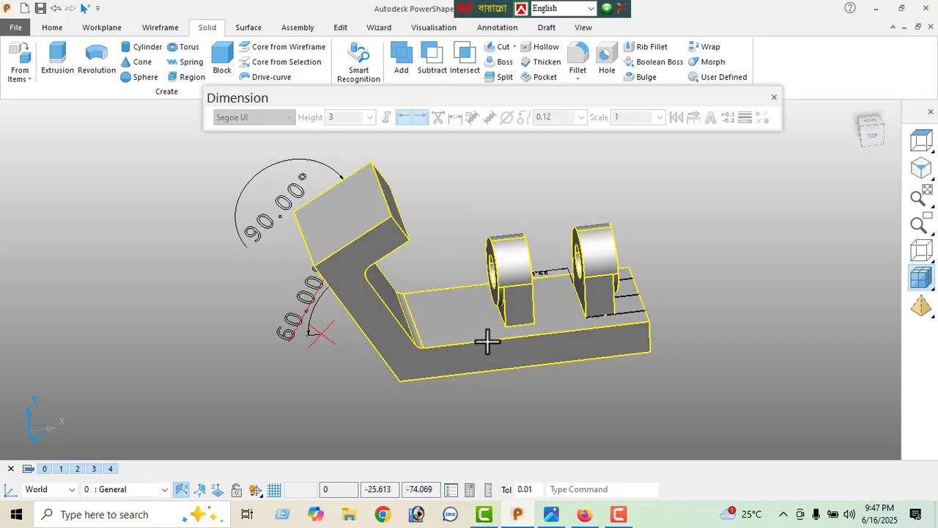
# Check the reference drawing for the sloped arm's details and start a line from the midpoint of its outer face's lower edge
pyautogui.click(550, 515)
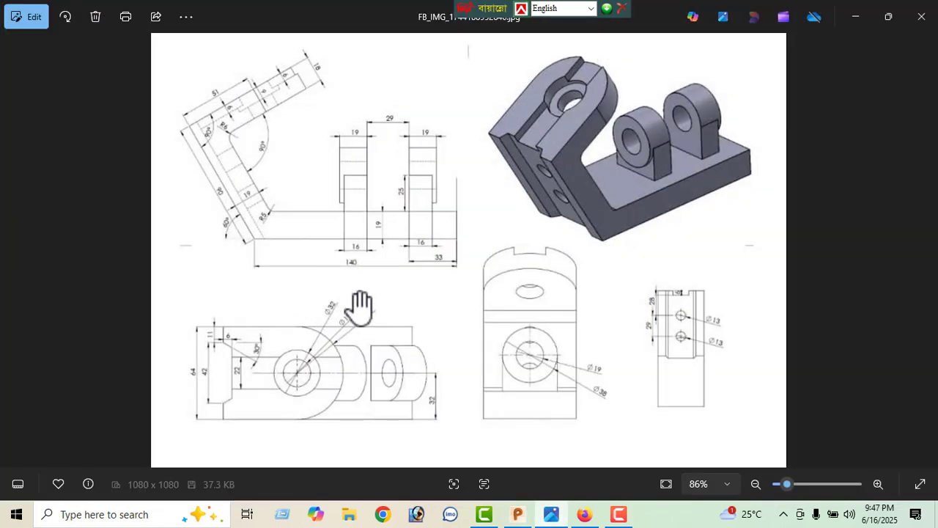
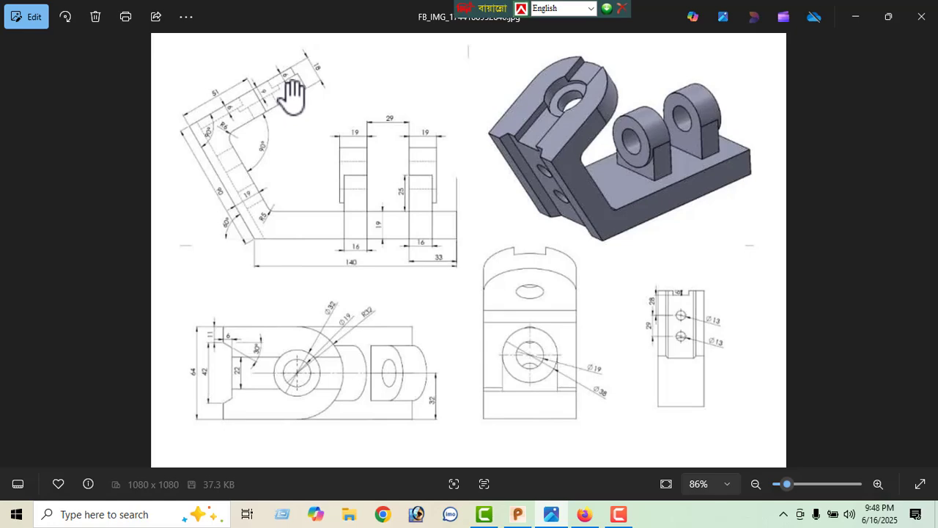
pyautogui.click(860, 19)
pyautogui.moveTo(498, 248); pyautogui.dragTo(564, 156, button='middle')
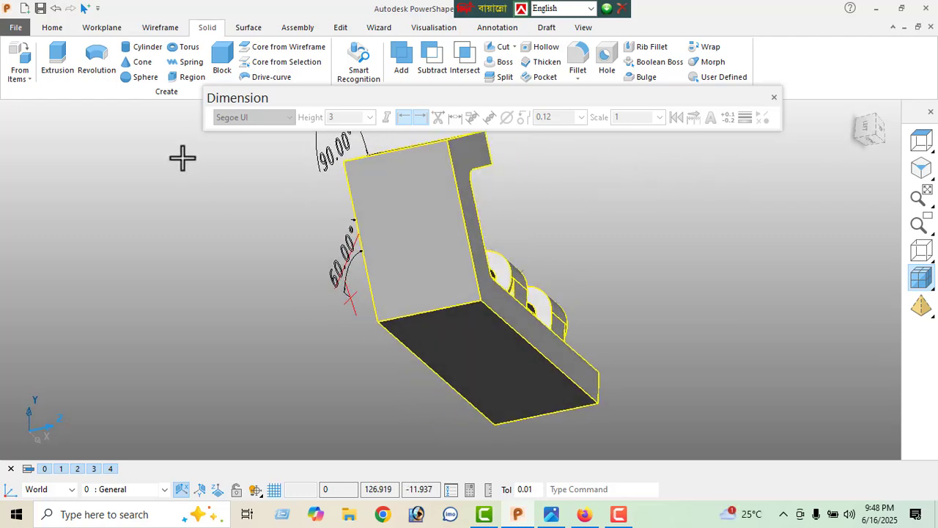
pyautogui.click(161, 27)
pyautogui.click(19, 57)
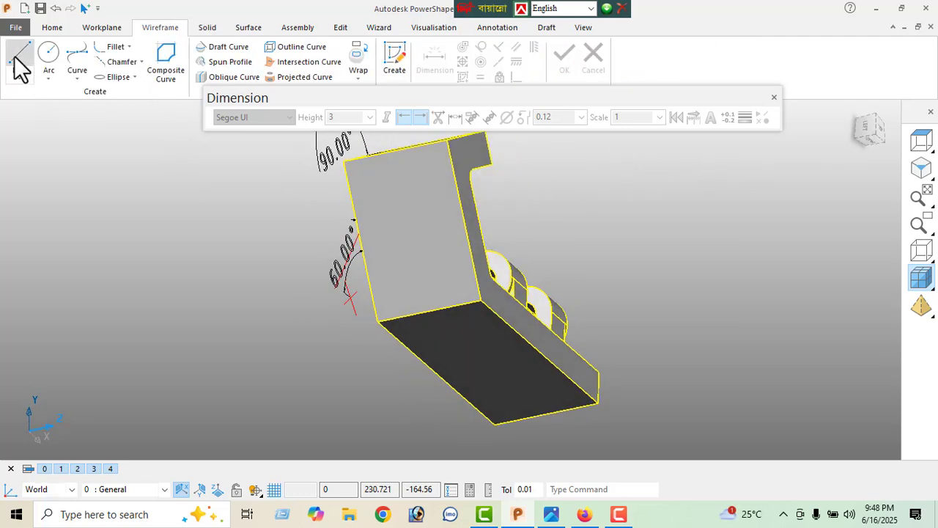
pyautogui.click(430, 312)
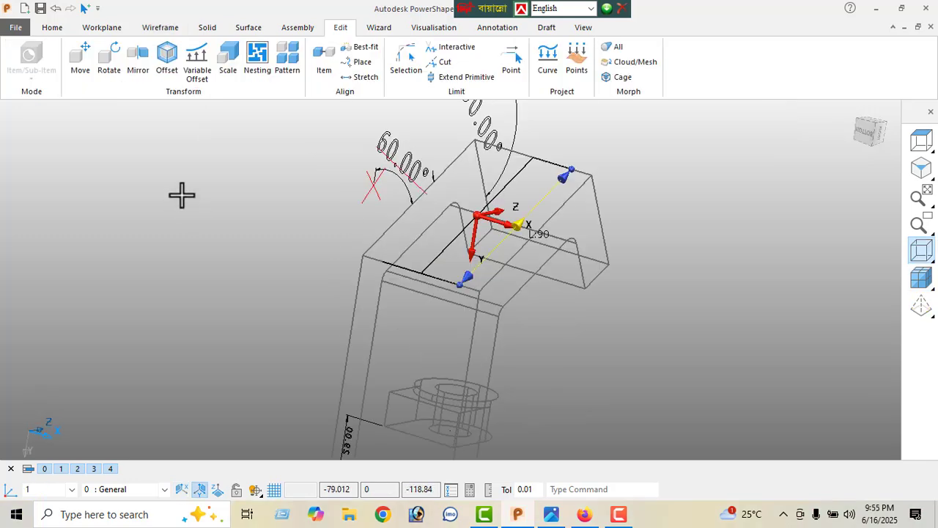
# Mirror a copy of the offset line on the sloped arm's outer face across the centre line, using two points picked on it
pyautogui.click(140, 66)
pyautogui.moveTo(446, 304); pyautogui.dragTo(609, 320, button='middle')
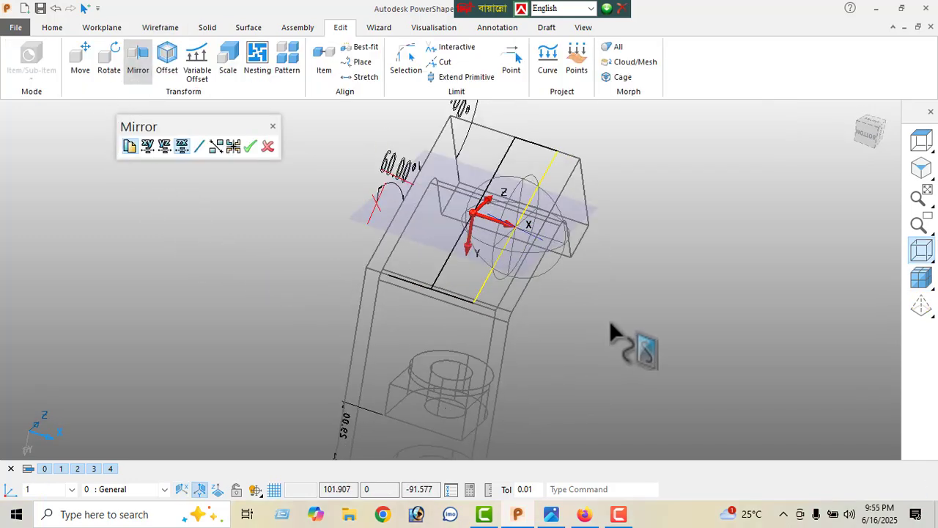
pyautogui.click(216, 146)
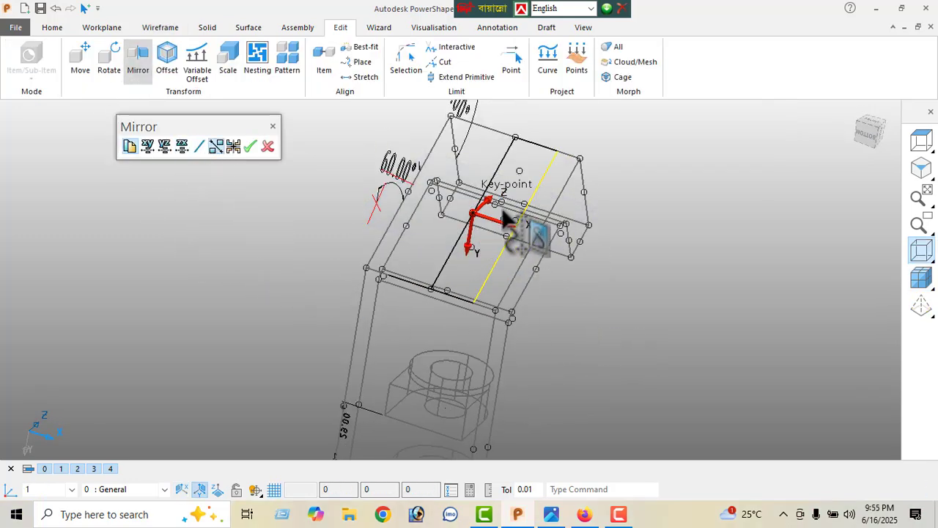
pyautogui.click(495, 174)
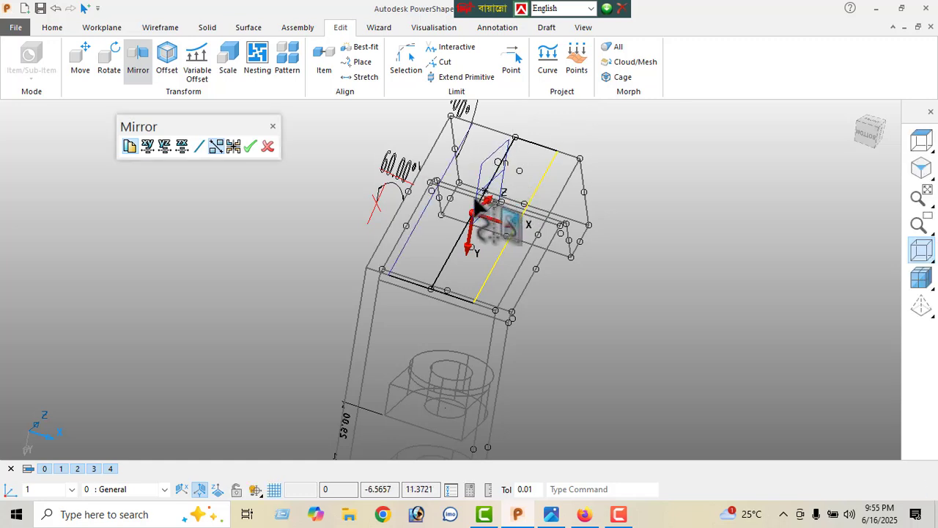
pyautogui.click(475, 201)
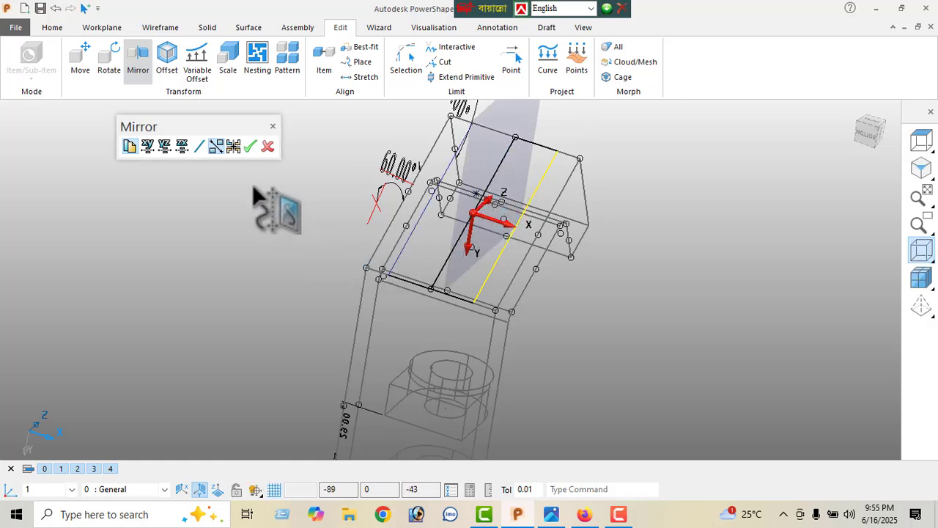
pyautogui.click(249, 146)
pyautogui.click(265, 146)
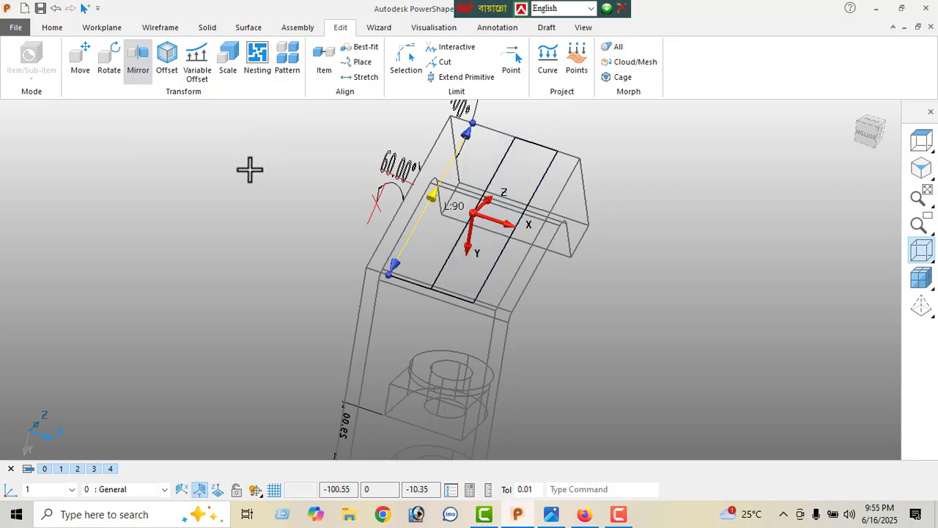
# Leave the mirror operation and display the bracket shaded, with the sloped arm's outer face in view
pyautogui.rightClick(240, 175)
pyautogui.click(279, 167)
pyautogui.moveTo(285, 180); pyautogui.dragTo(508, 460, button='middle')
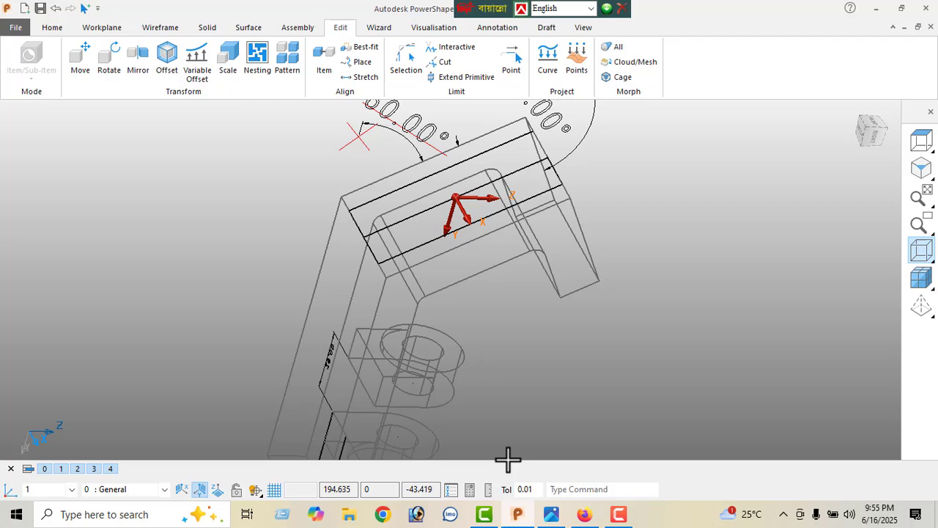
pyautogui.click(922, 279)
pyautogui.scroll(3, 733, 293)
pyautogui.click(274, 250)
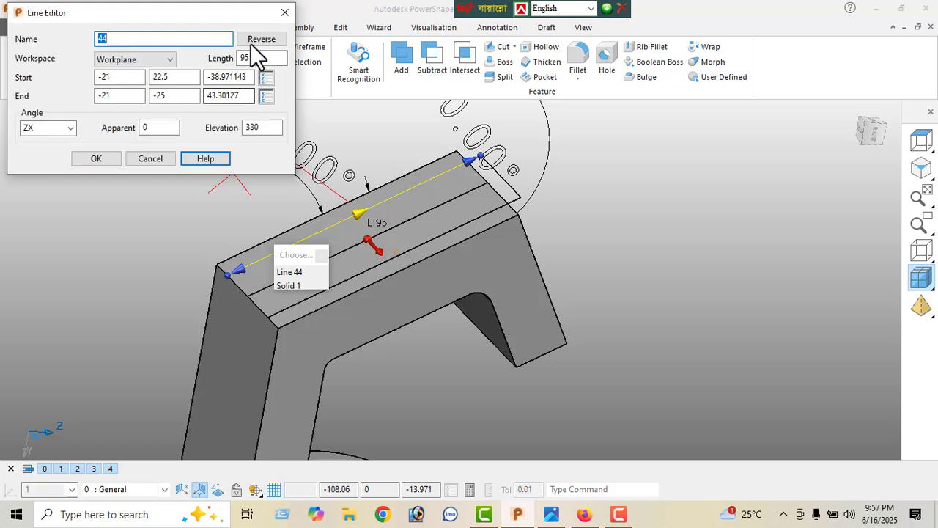
pyautogui.click(262, 40)
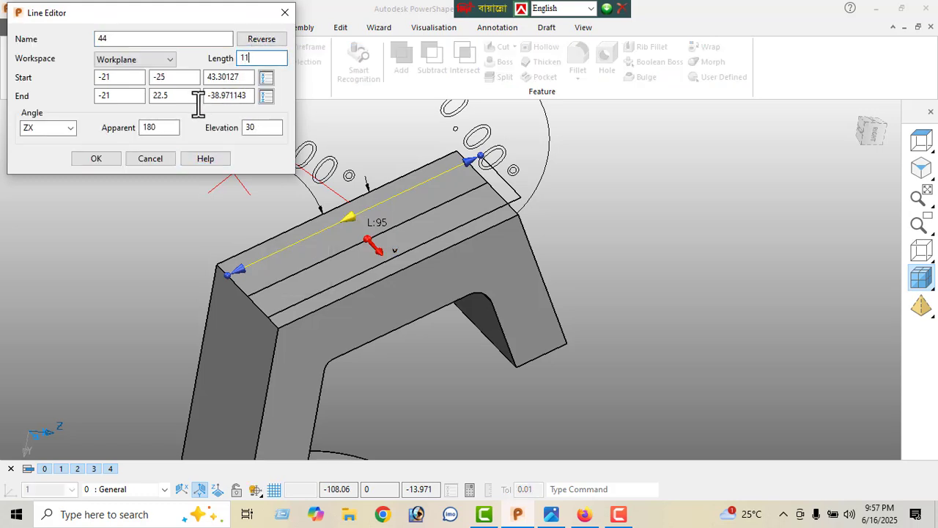
pyautogui.press('Return')
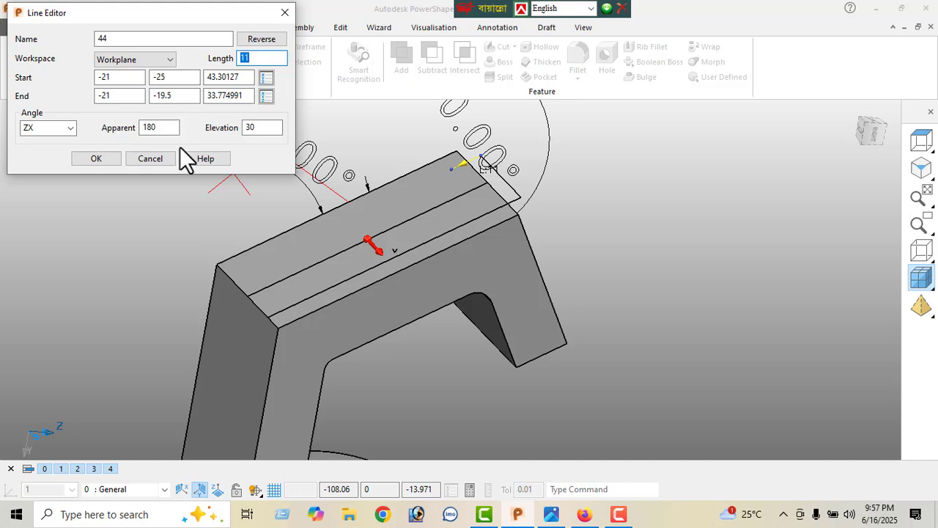
pyautogui.click(154, 158)
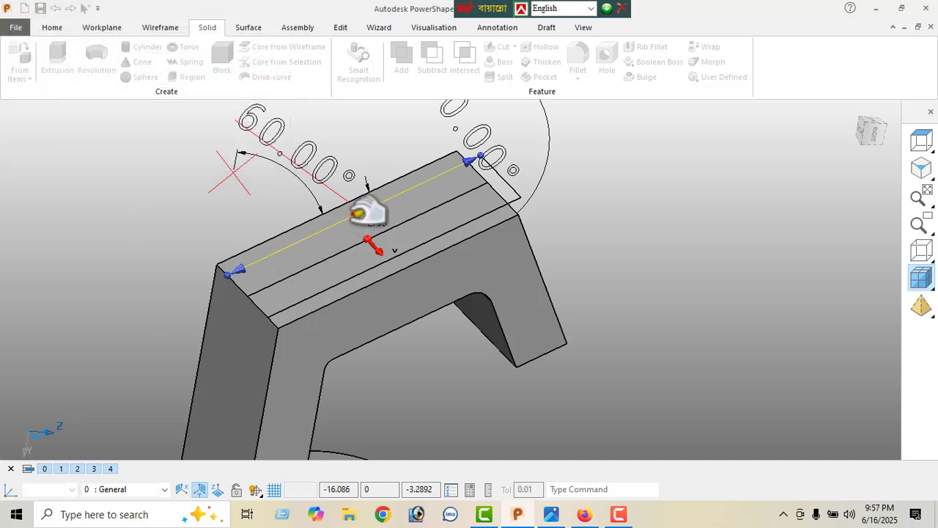
# Reverse the groove line at X -21 on the sloped arm's outer face and set its length to 111
pyautogui.doubleClick(298, 152)
pyautogui.click(261, 41)
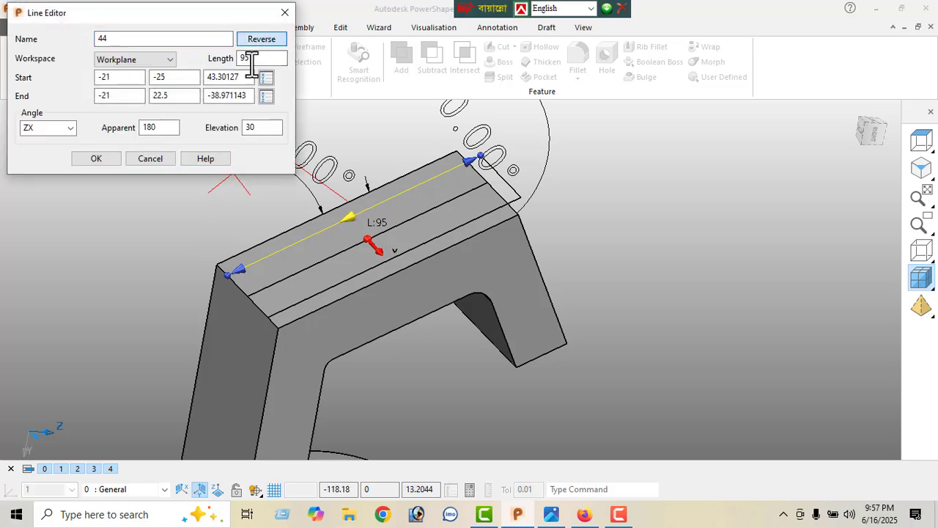
pyautogui.write('11')
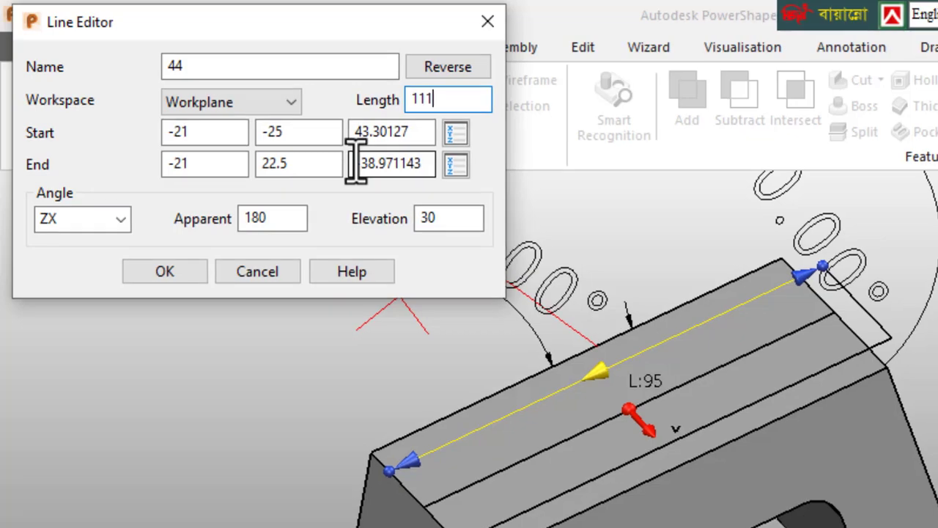
pyautogui.write('1')
pyautogui.press('Return')
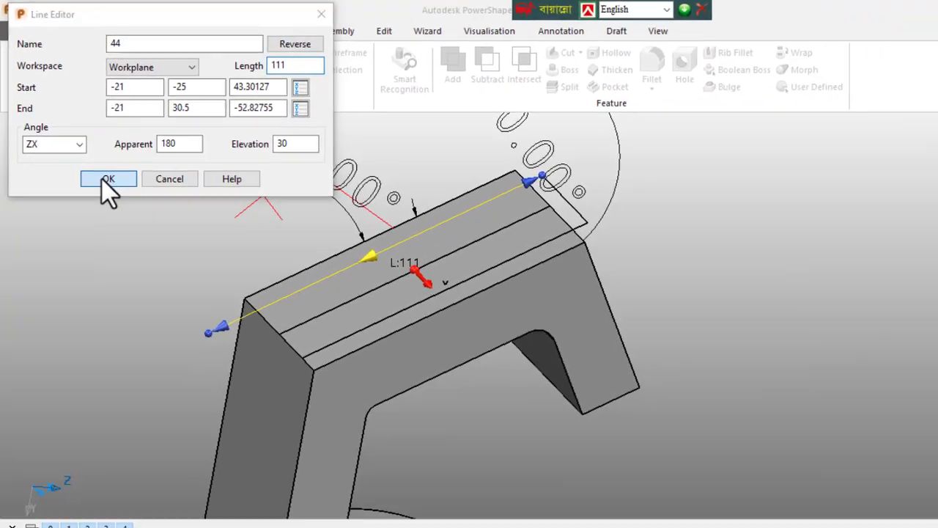
pyautogui.click(108, 179)
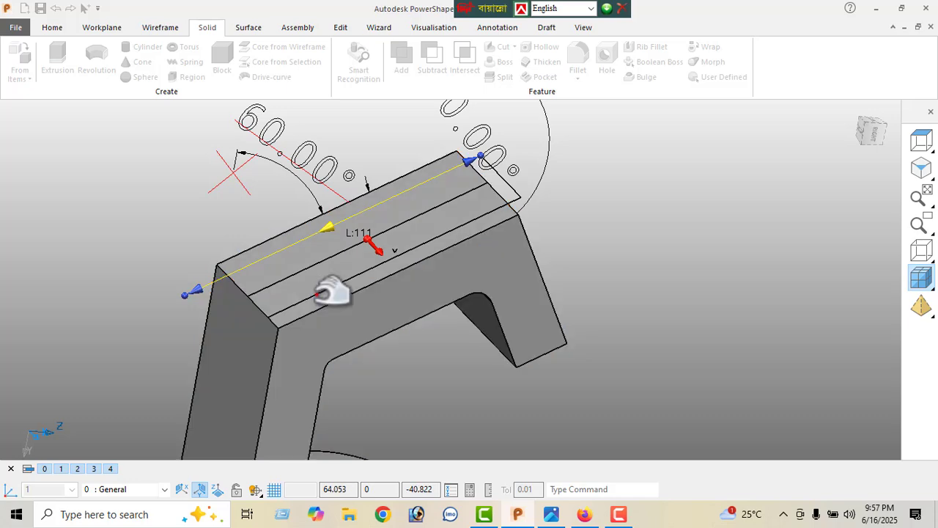
# Reverse the groove line at X 21 on the opposite side of the centre line and set its length to 111
pyautogui.doubleClick(316, 293)
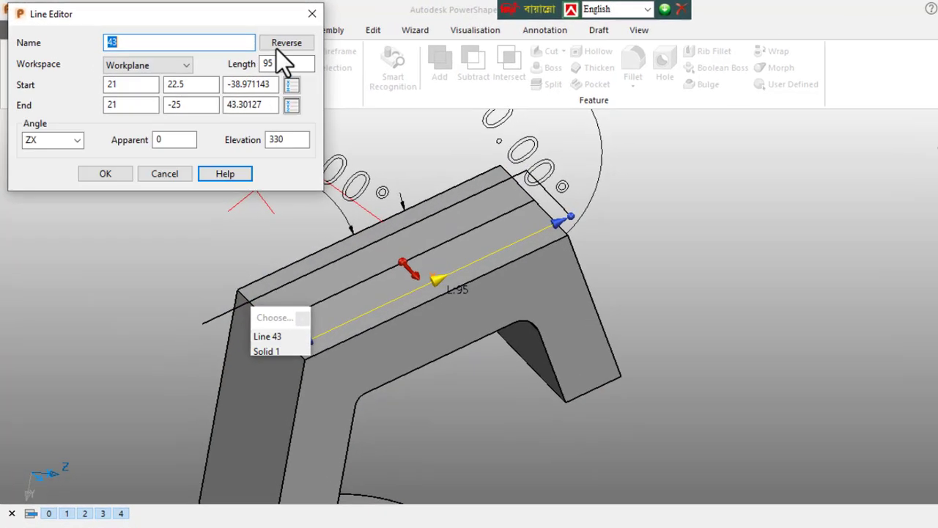
pyautogui.click(278, 46)
pyautogui.doubleClick(284, 64)
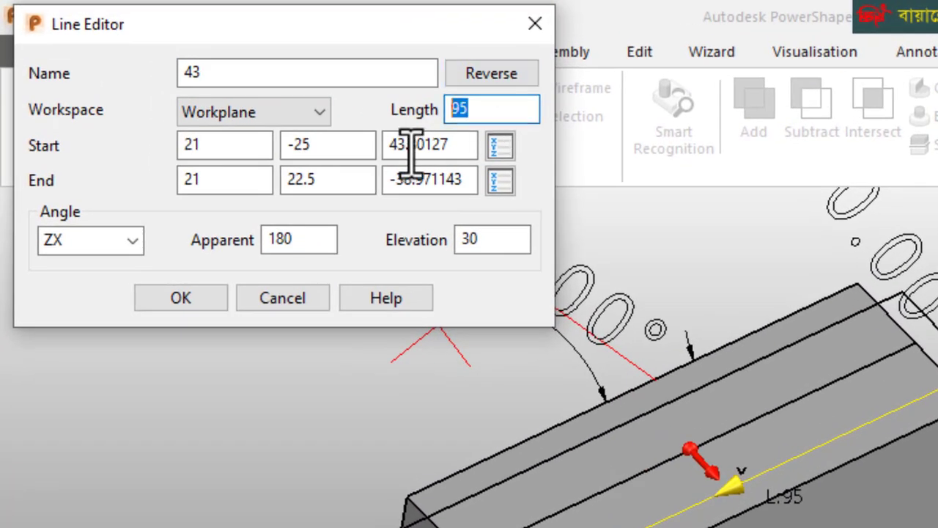
pyautogui.write('111')
pyautogui.press('Return')
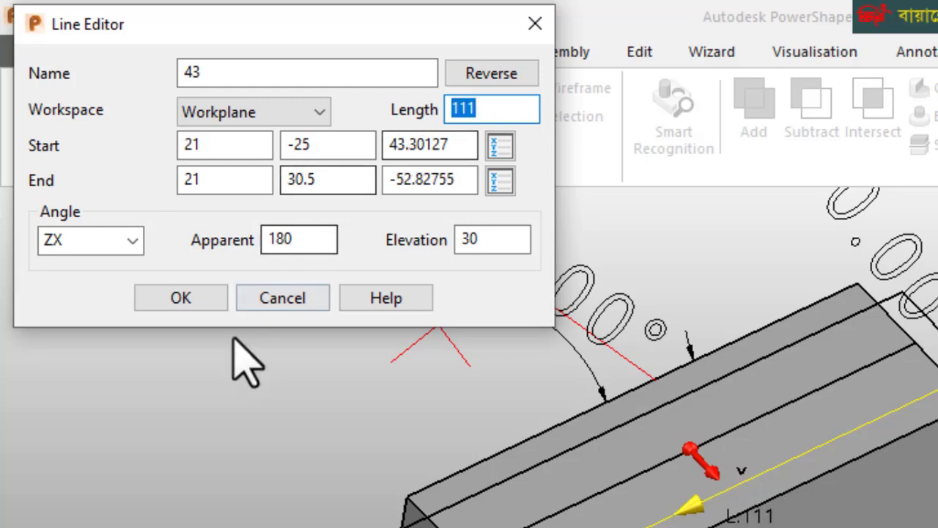
pyautogui.click(181, 298)
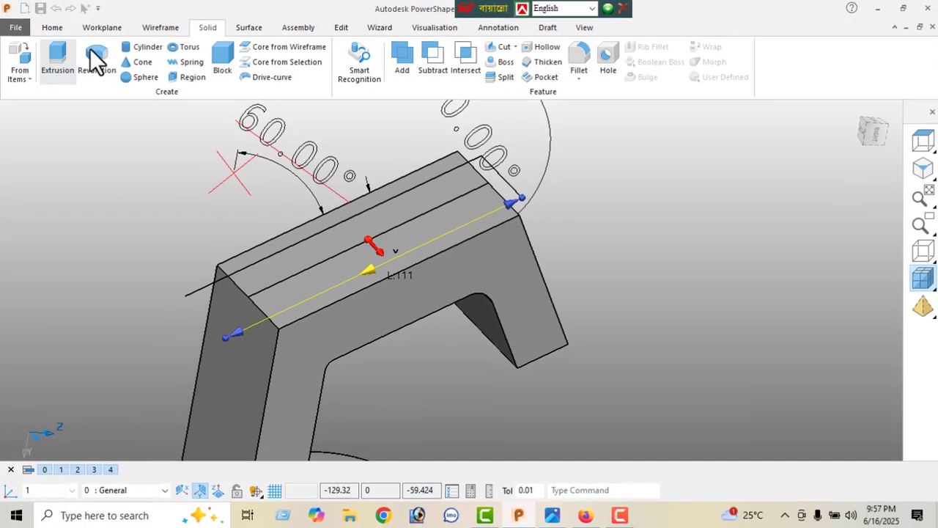
# Draw a line joining the ends of the two groove lines that extend past the arm's lower edge
pyautogui.click(106, 27)
pyautogui.click(153, 29)
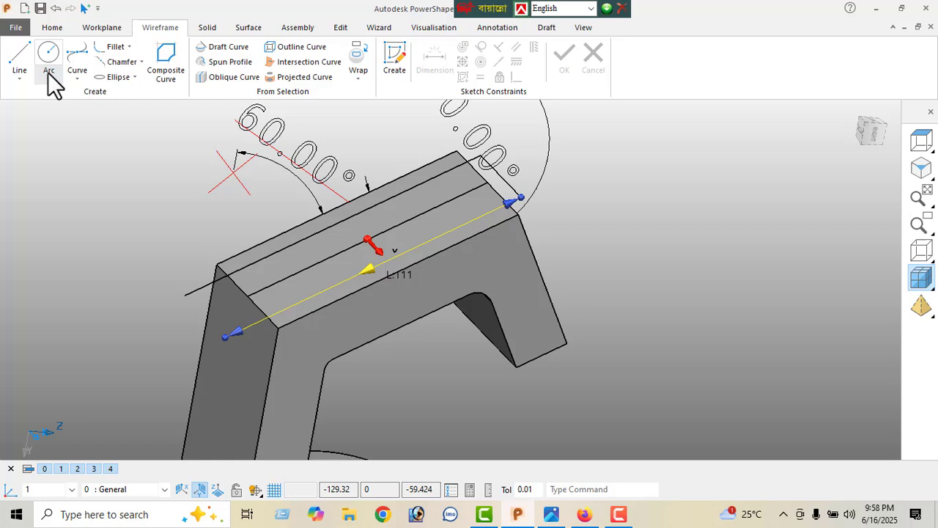
pyautogui.click(9, 59)
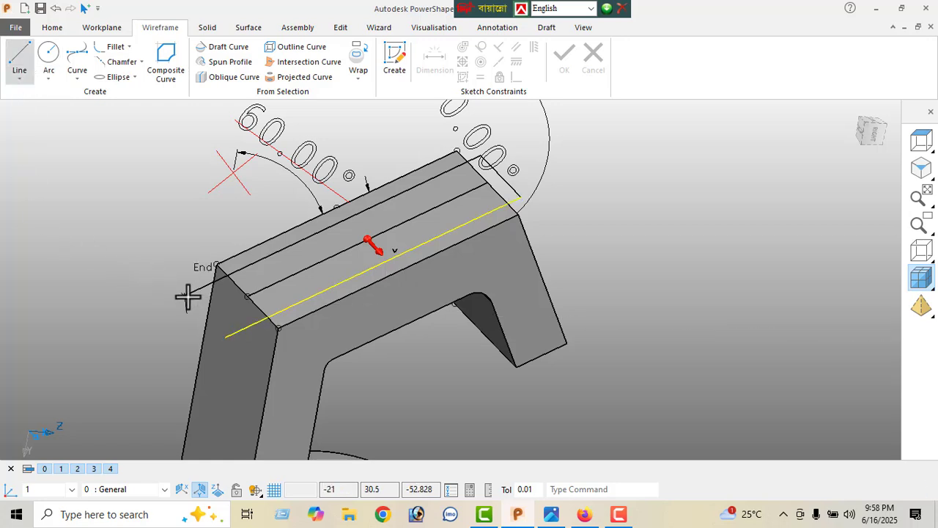
pyautogui.click(230, 336)
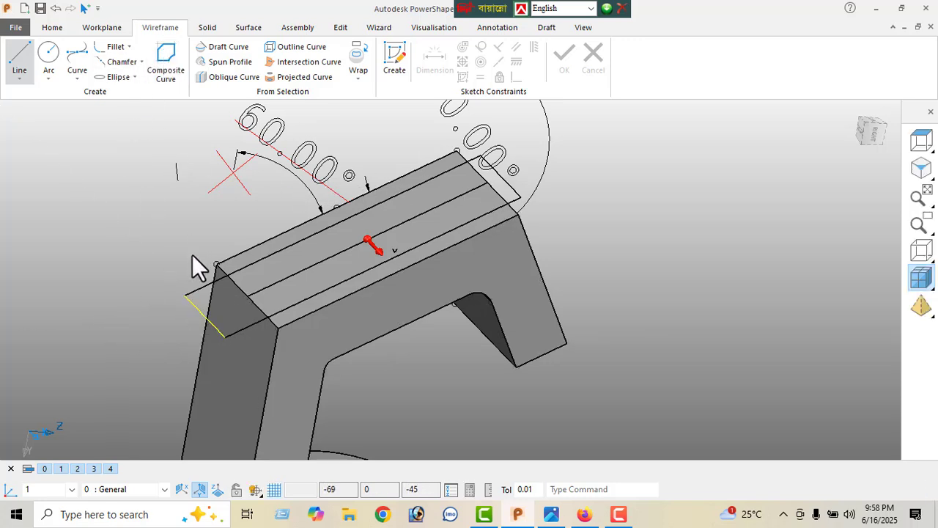
# Create a closed composite curve from the two groove lines and the two short lines joining their ends
pyautogui.click(201, 317)
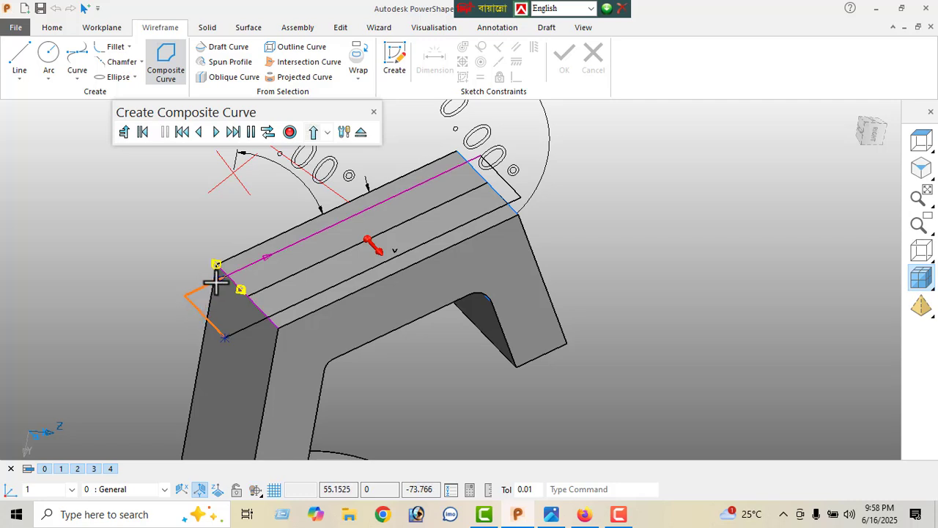
pyautogui.click(261, 259)
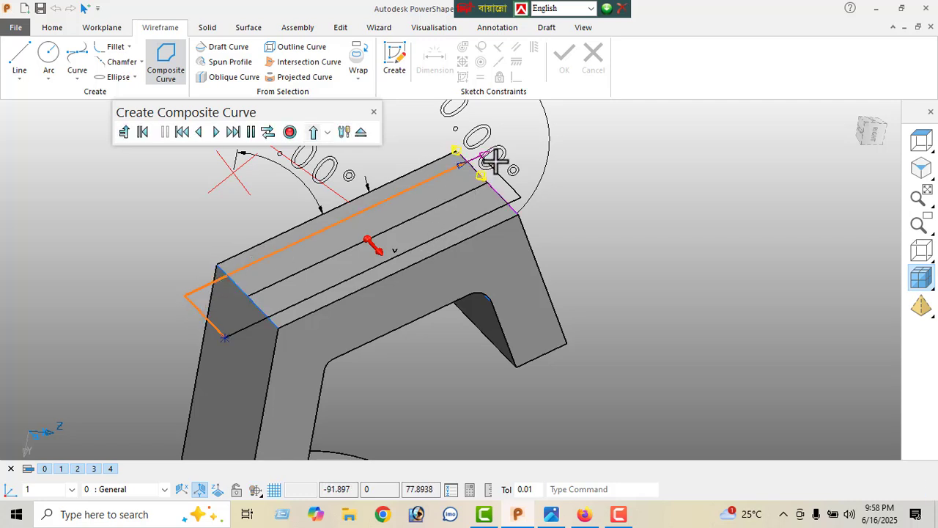
pyautogui.click(505, 188)
pyautogui.click(411, 251)
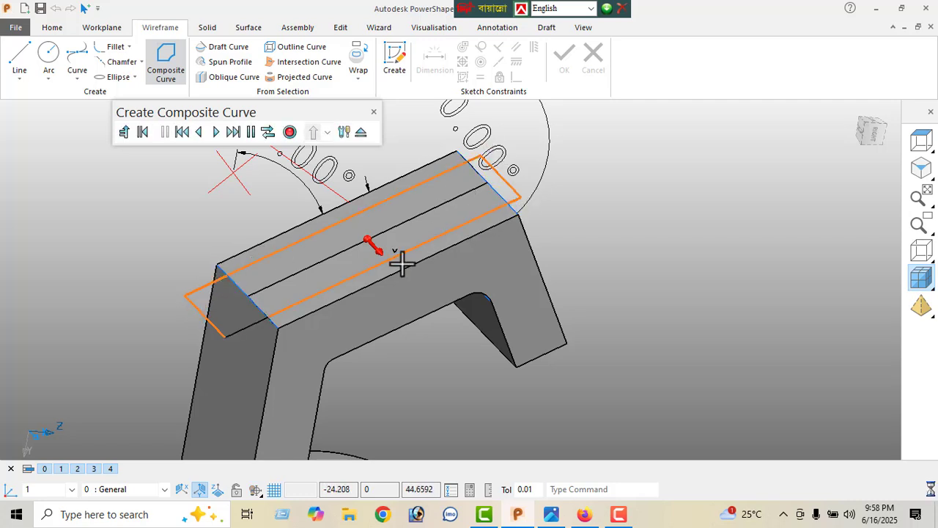
pyautogui.click(231, 340)
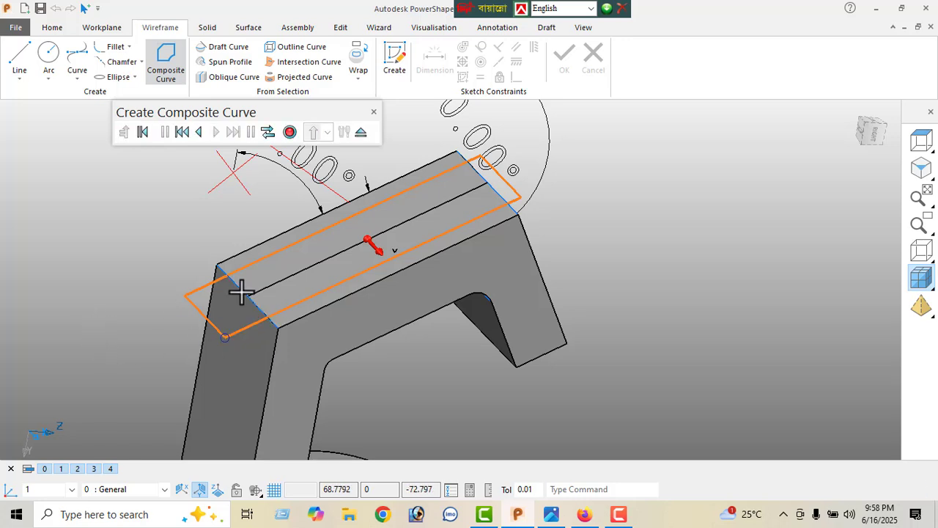
pyautogui.click(360, 133)
# Cut the groove into the sloped arm from the rectangular curve with a blind Solid Cut of depth 6
pyautogui.click(208, 29)
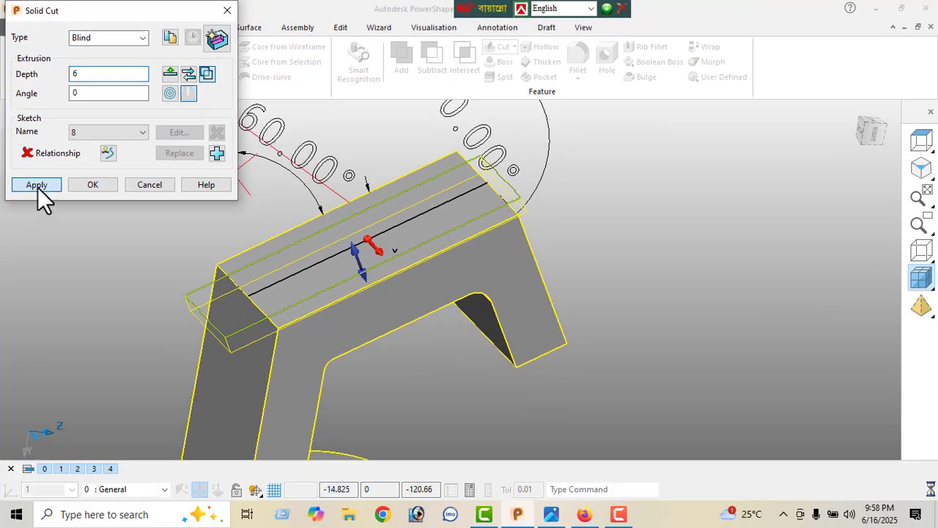
pyautogui.click(38, 187)
pyautogui.click(150, 185)
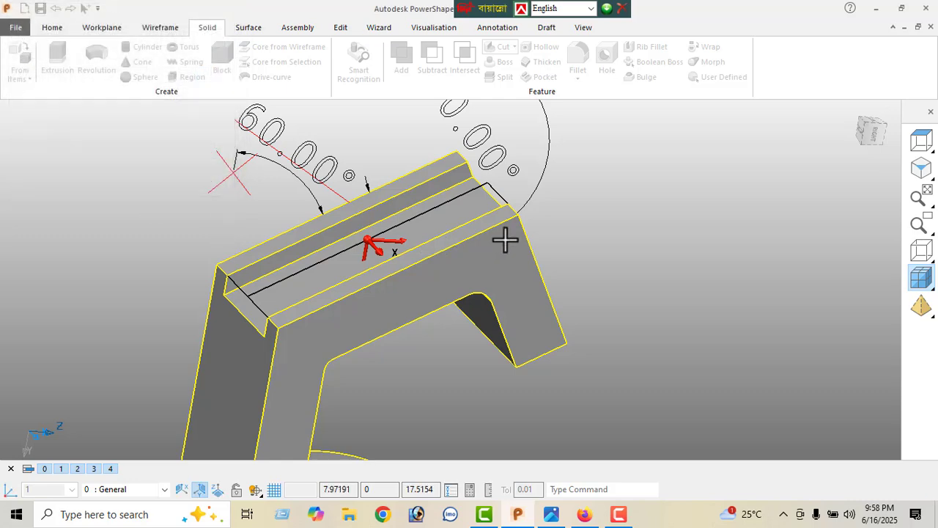
# Check the reference drawing and draw a centre line about 26 mm long from the midpoint of the outer face's lower edge
pyautogui.click(919, 171)
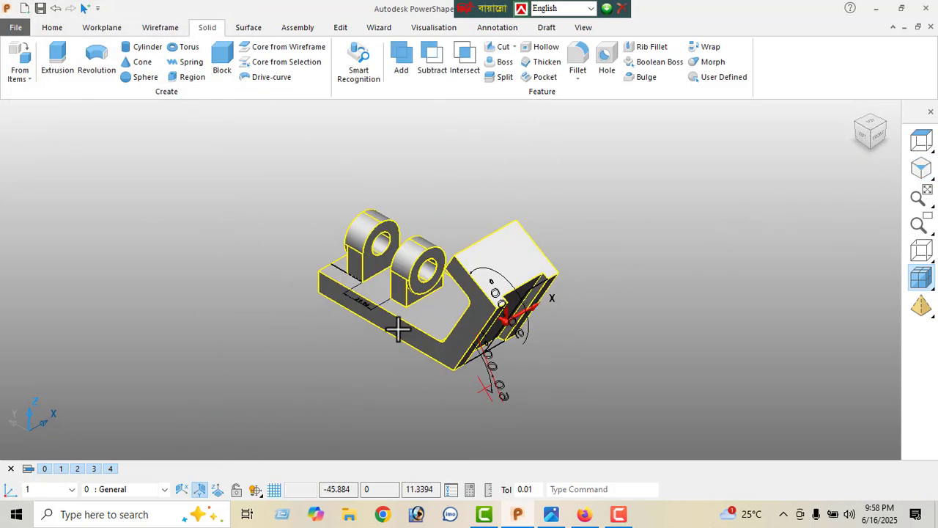
pyautogui.moveTo(505, 299); pyautogui.dragTo(381, 313, button='middle')
pyautogui.moveTo(389, 280); pyautogui.dragTo(484, 191, button='middle')
pyautogui.click(551, 515)
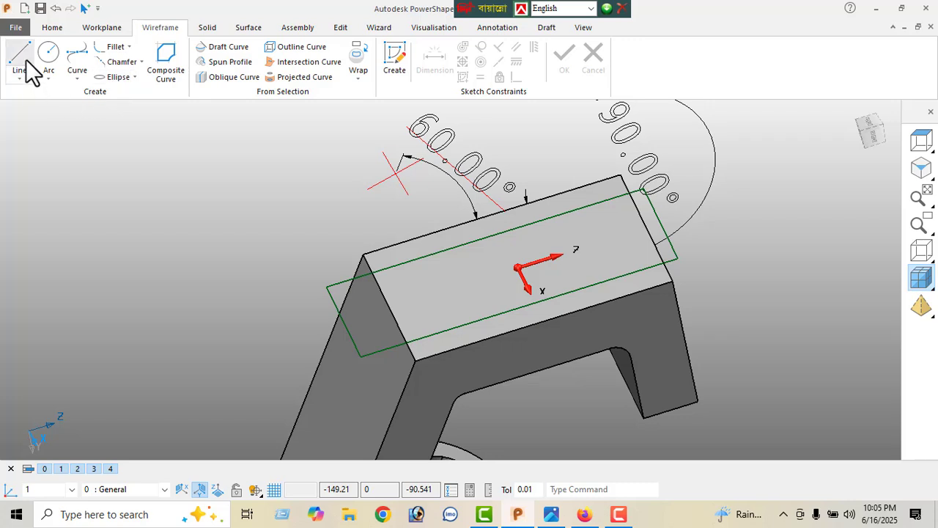
pyautogui.click(394, 308)
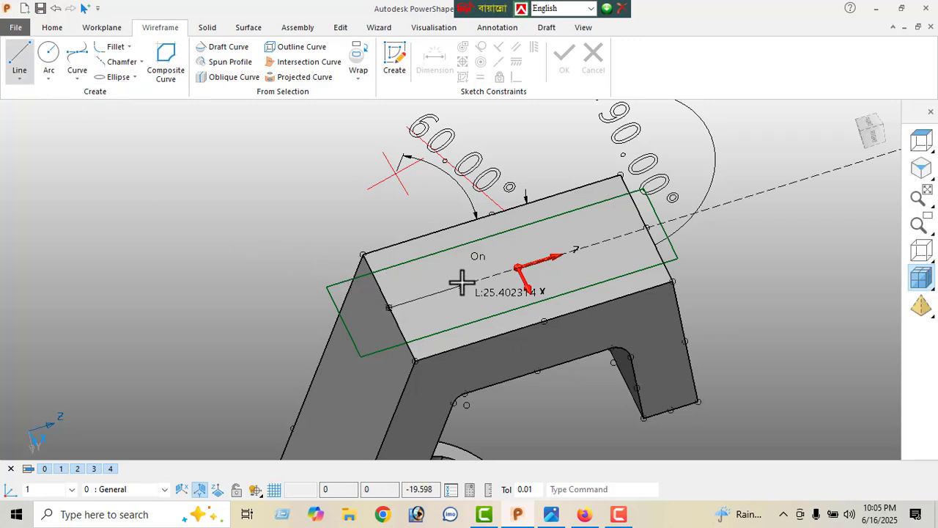
pyautogui.rightClick(118, 162)
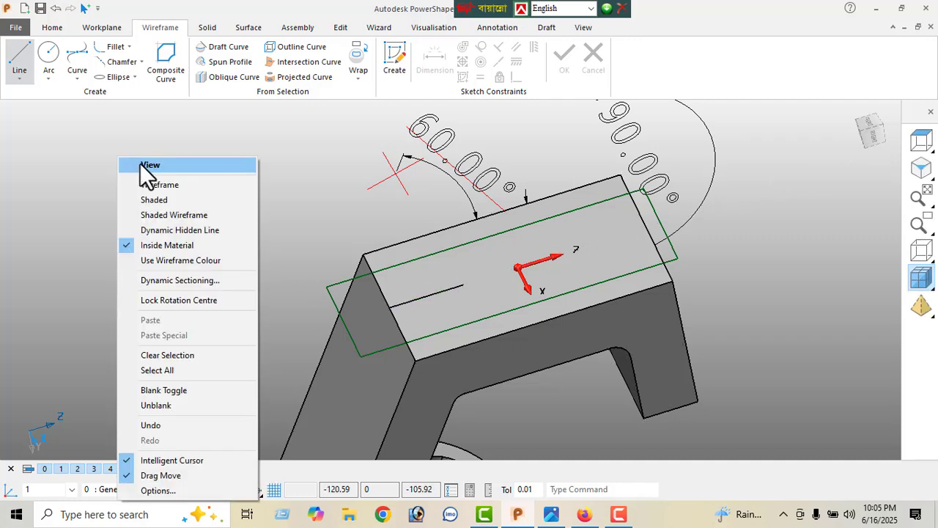
pyautogui.click(140, 163)
# Set the length of the short centre line on the sloped arm to 28
pyautogui.click(449, 289)
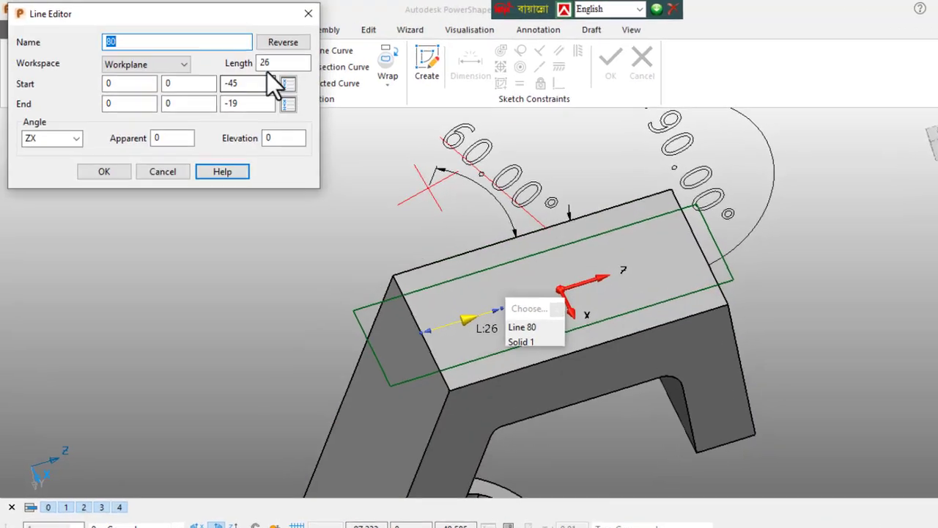
pyautogui.click(281, 61)
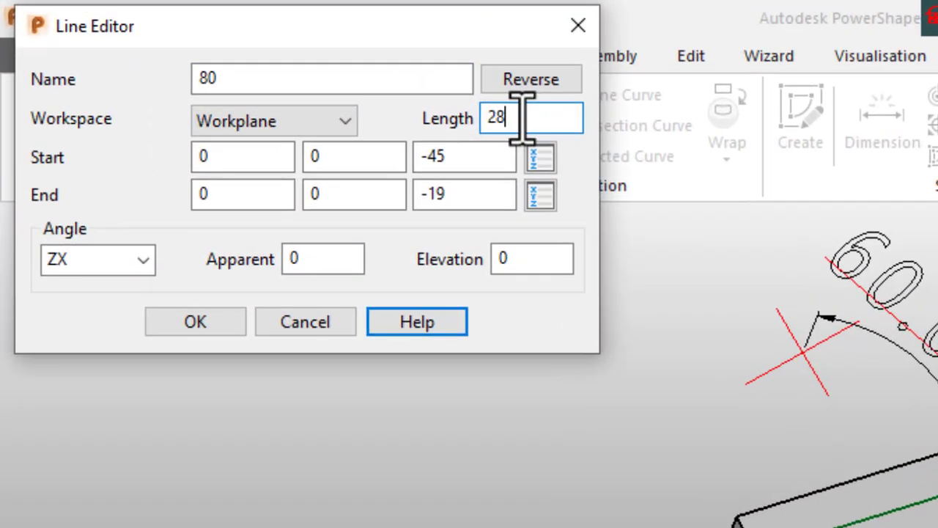
pyautogui.press('Return')
pyautogui.click(195, 323)
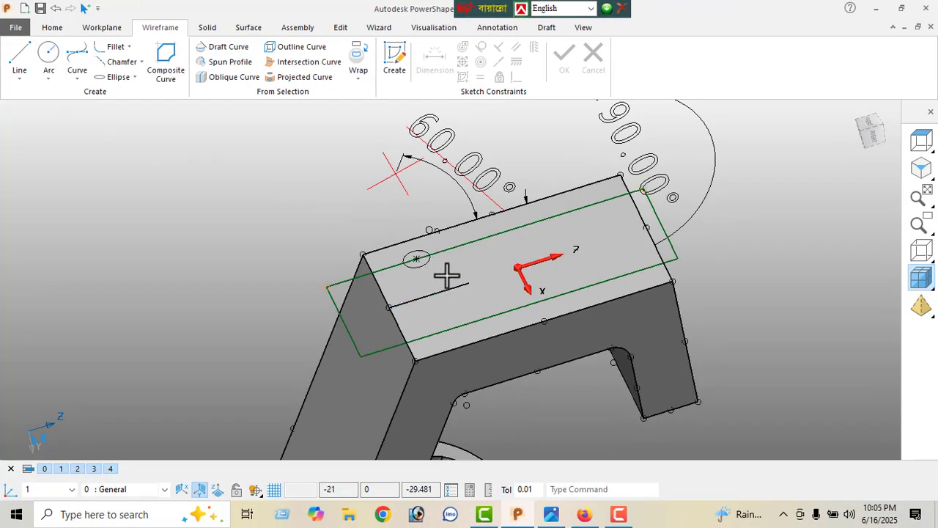
# Place a full circle centred on the free end of the 28 mm centre line
pyautogui.click(411, 290)
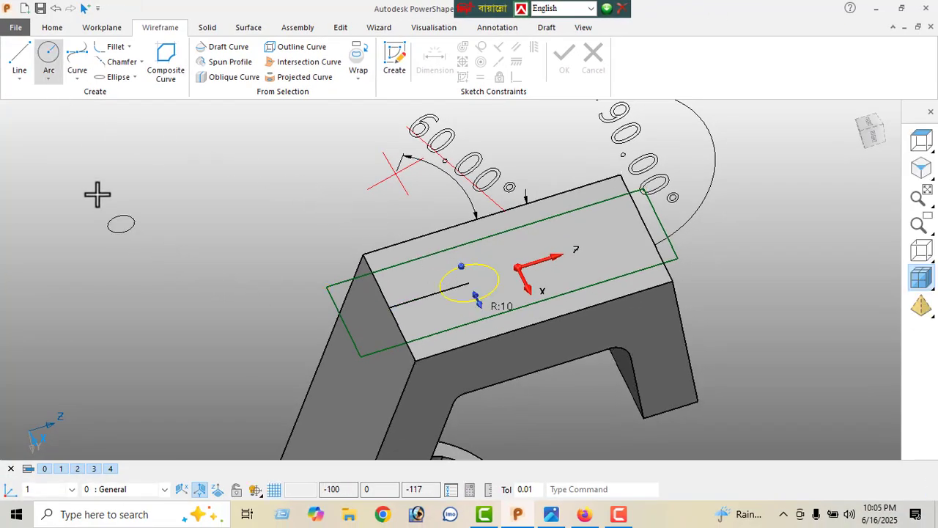
pyautogui.rightClick(86, 191)
pyautogui.click(139, 163)
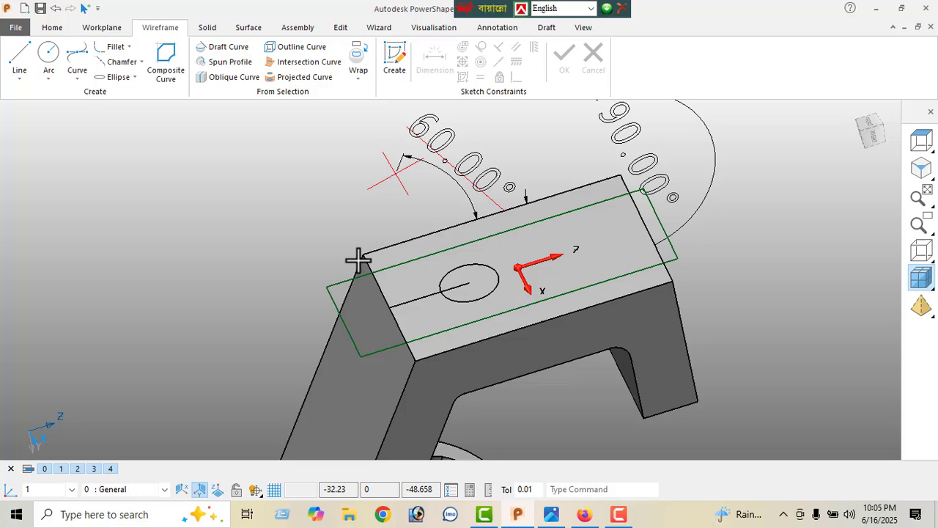
# Set the diameter of the circle at the centre line's free end to 13
pyautogui.click(469, 297)
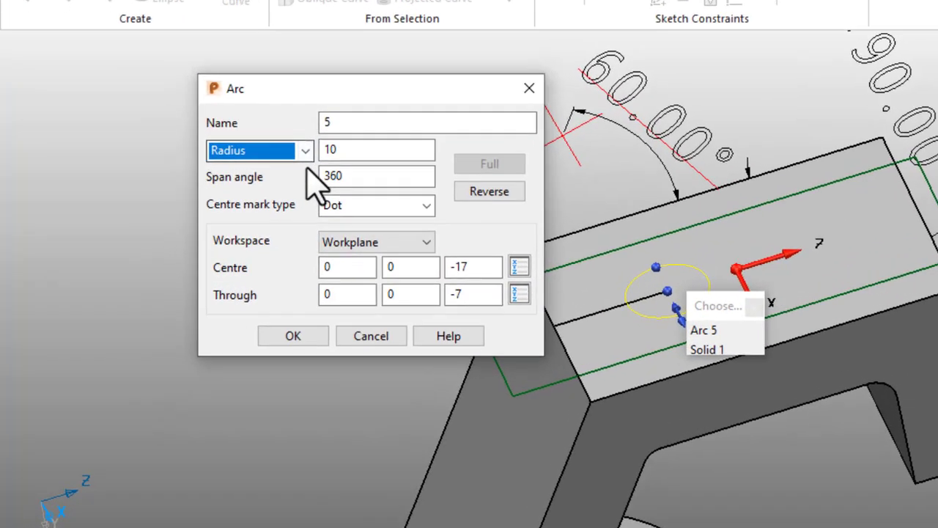
pyautogui.click(305, 151)
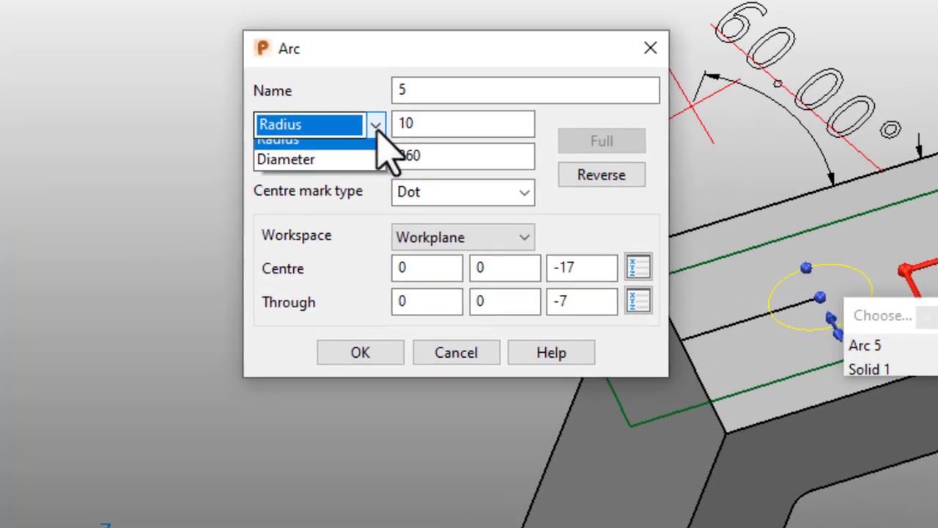
pyautogui.click(292, 186)
pyautogui.click(337, 156)
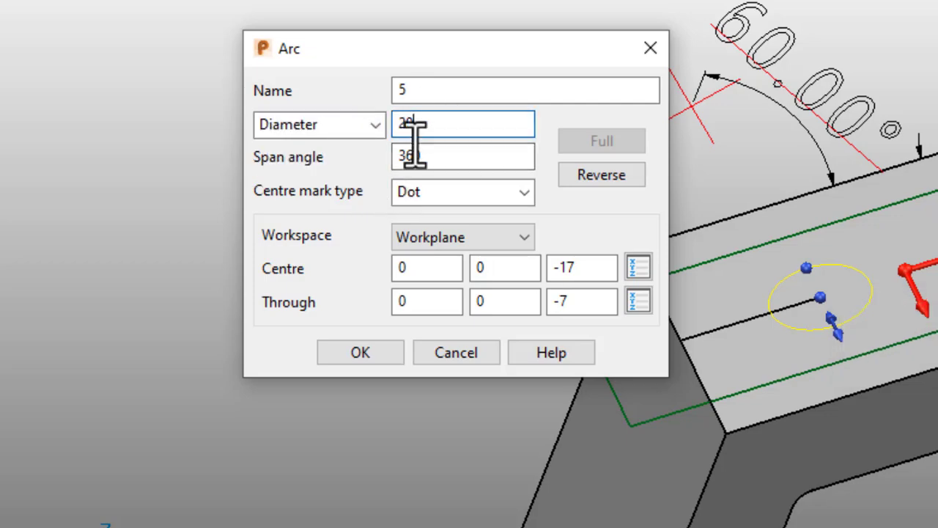
pyautogui.moveTo(414, 141); pyautogui.dragTo(400, 152)
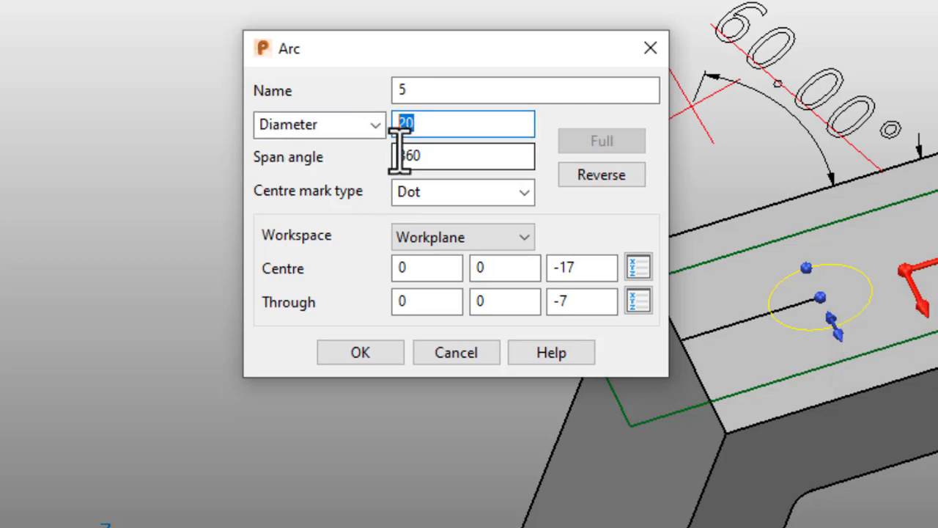
pyautogui.press('Return')
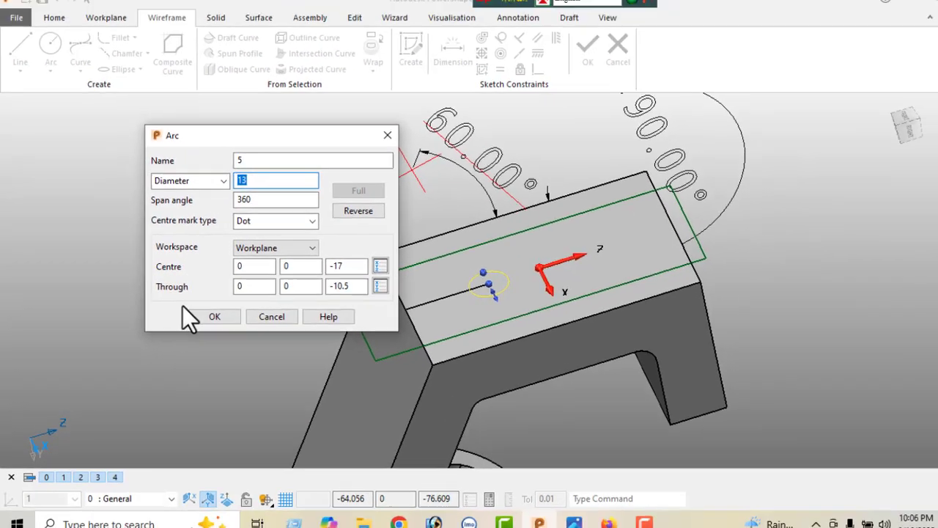
pyautogui.click(207, 314)
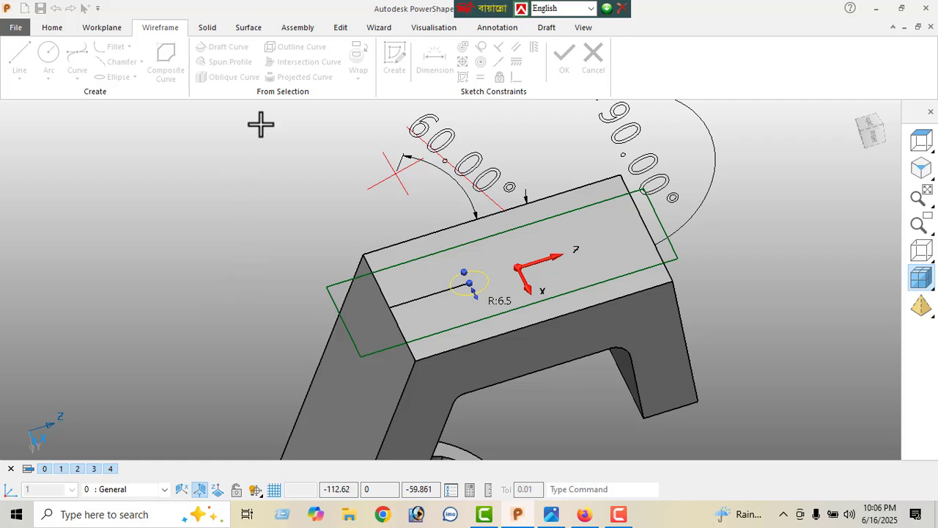
# Make one copy of the 13 mm circle on the sloped arm, moved 29 along Z, and clear the selection
pyautogui.click(341, 29)
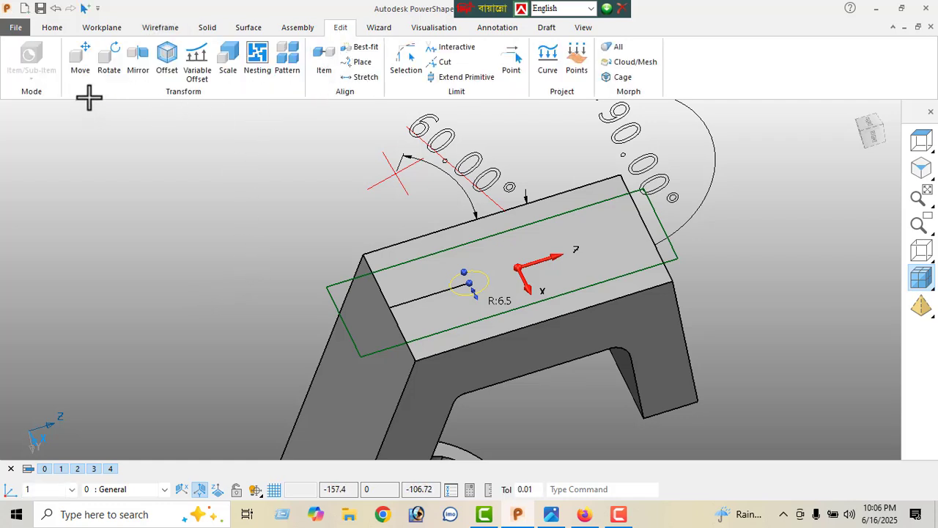
pyautogui.click(81, 69)
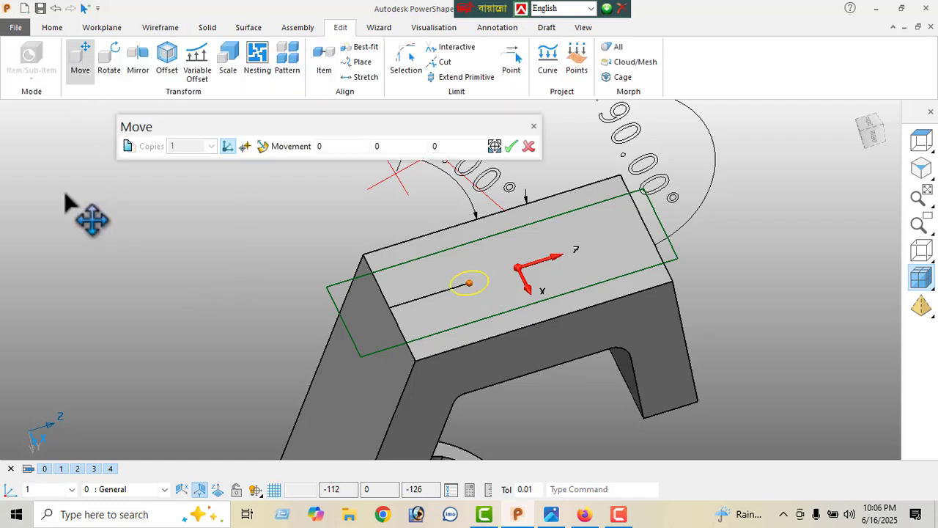
pyautogui.click(130, 146)
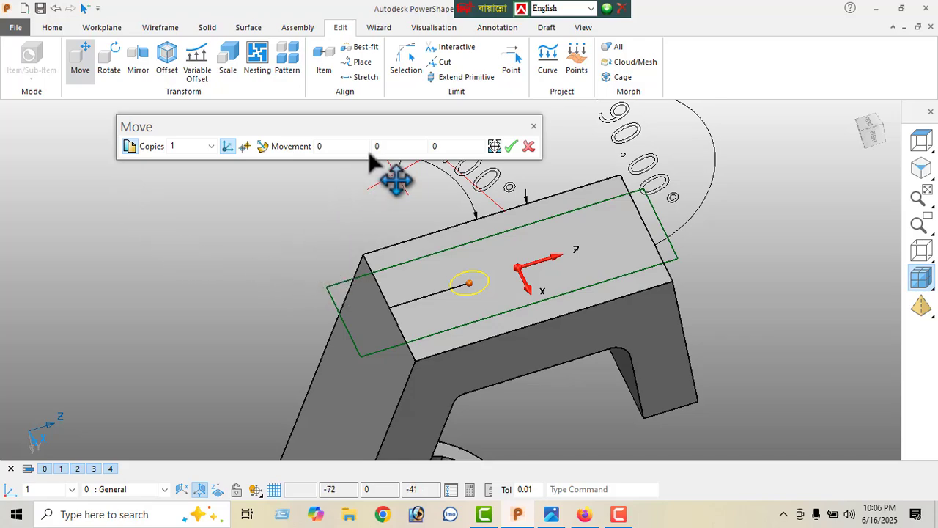
pyautogui.click(439, 146)
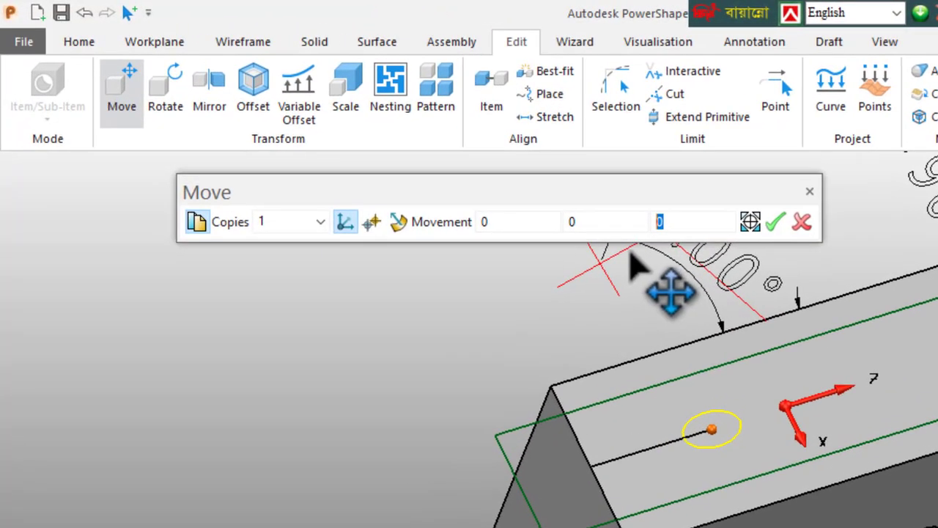
pyautogui.write('2')
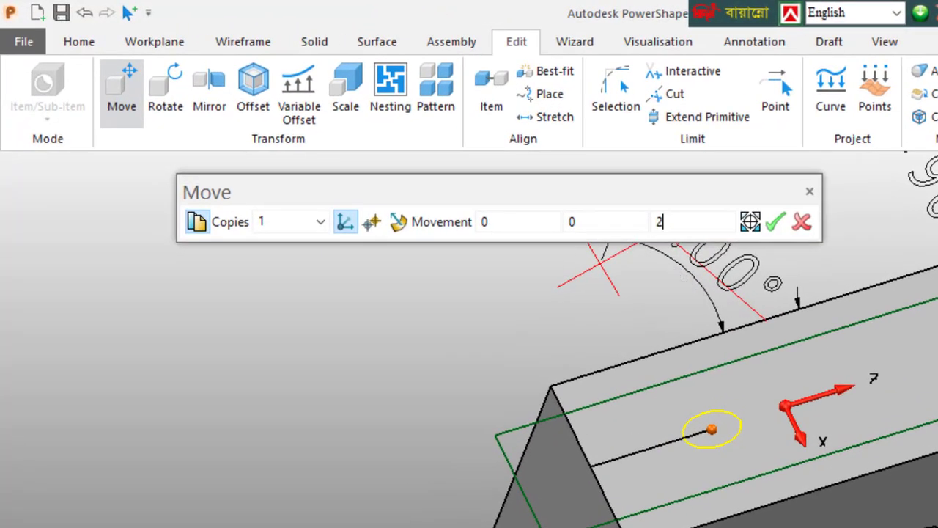
pyautogui.write('9')
pyautogui.press('Return')
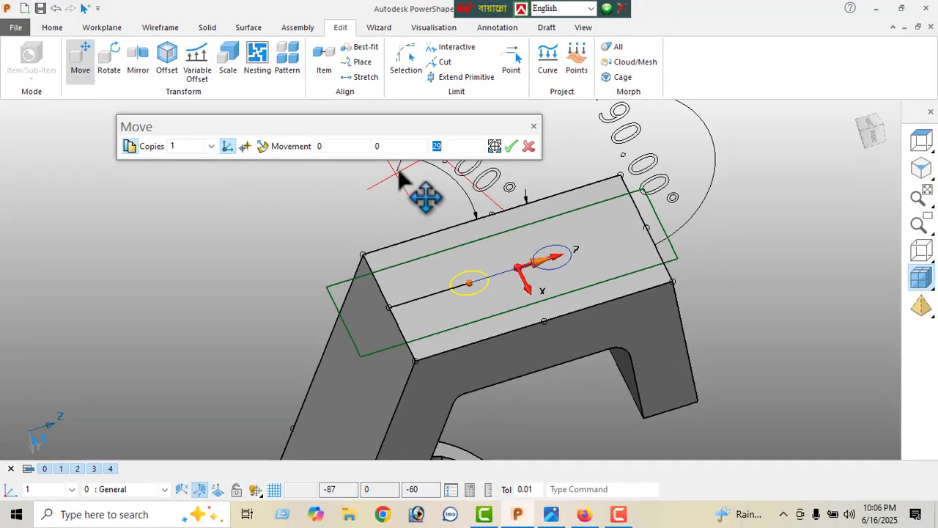
pyautogui.click(511, 146)
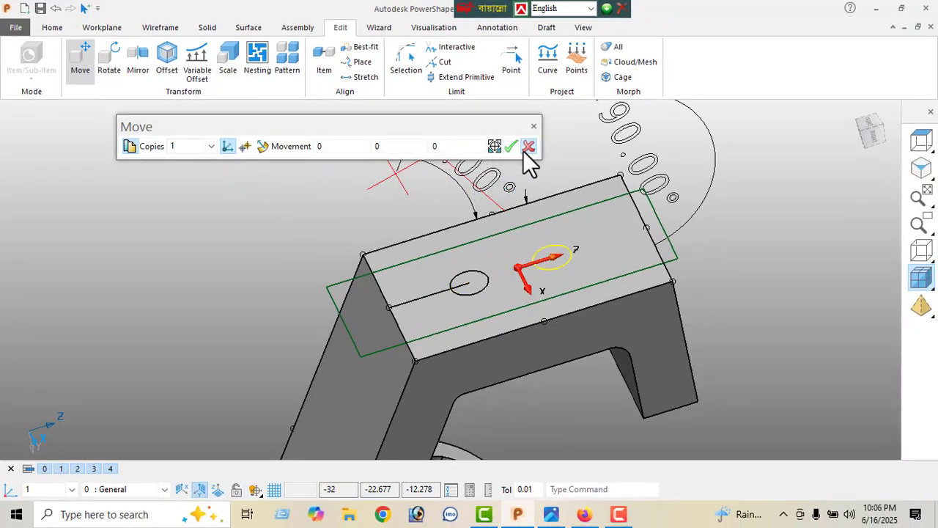
pyautogui.click(529, 146)
pyautogui.rightClick(128, 162)
pyautogui.click(161, 169)
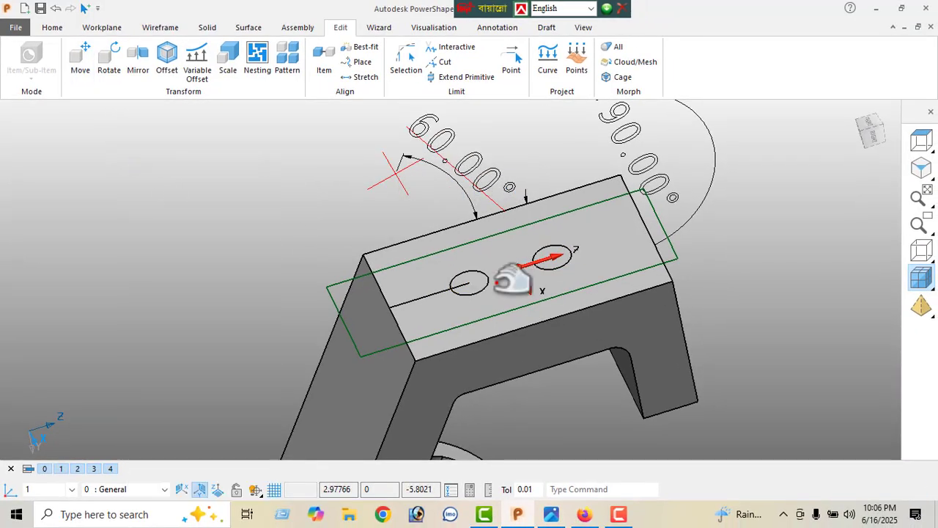
# Cut both 13 mm circles through the sloped arm with a blind Solid Cut of depth 28.1
pyautogui.click(562, 262)
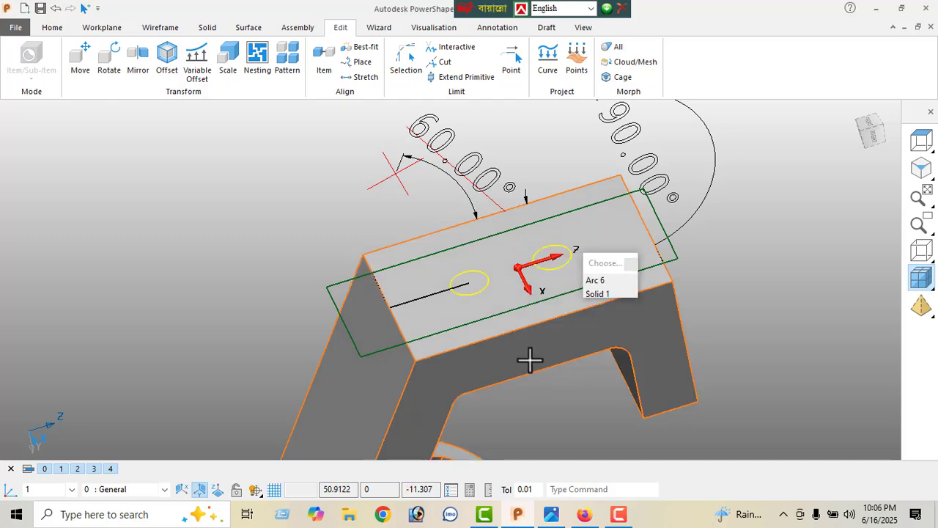
pyautogui.moveTo(530, 359); pyautogui.dragTo(584, 384, button='middle')
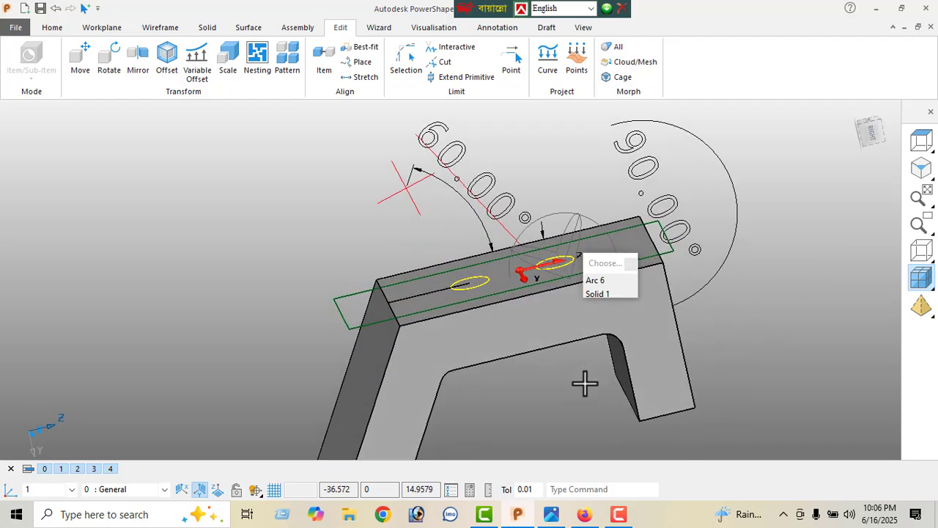
pyautogui.click(209, 26)
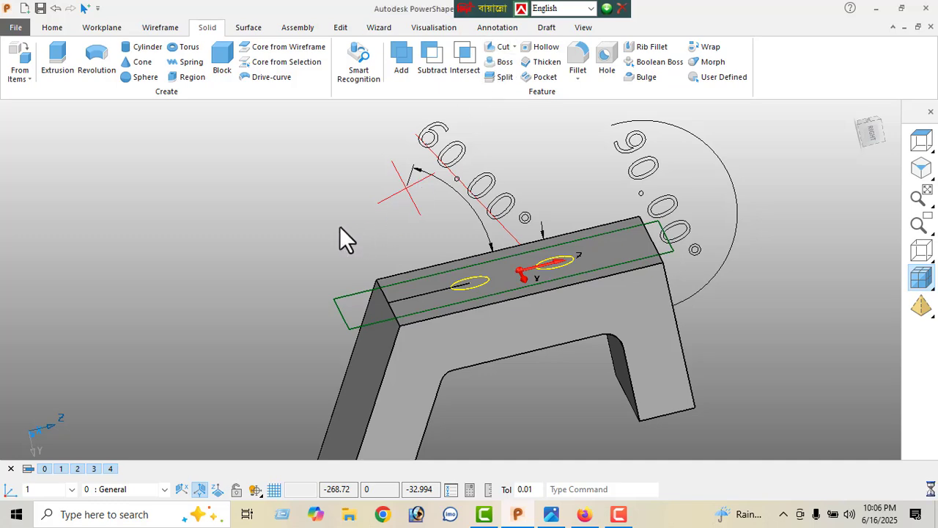
pyautogui.moveTo(331, 304); pyautogui.dragTo(434, 258, button='middle')
pyautogui.click(40, 183)
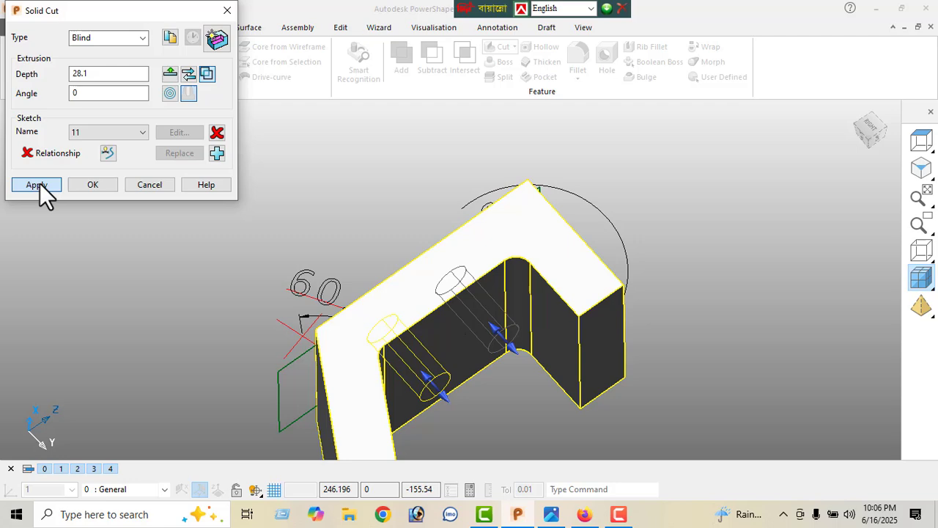
pyautogui.click(130, 184)
# Inspect the two holes from several sides, check the reference drawing for the upper flange's rounded end, and clear the solid's selection
pyautogui.moveTo(533, 281); pyautogui.dragTo(566, 291, button='middle')
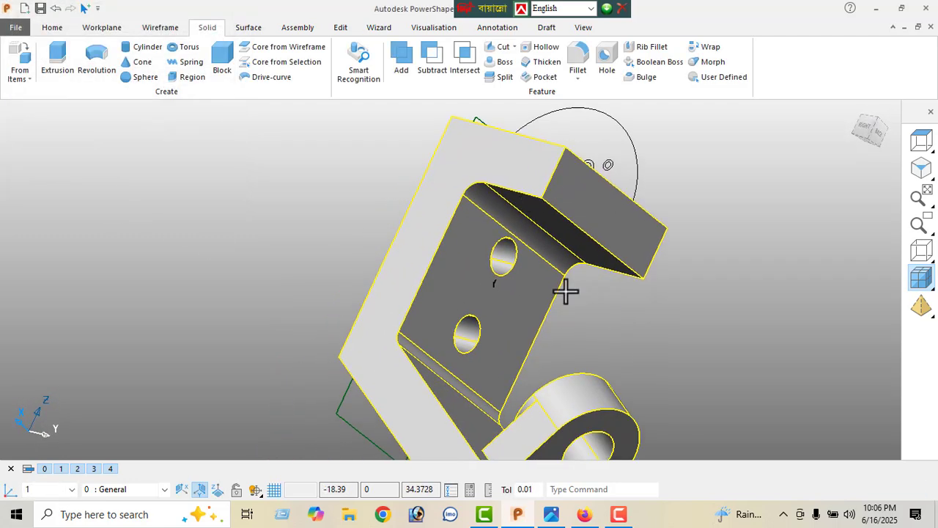
pyautogui.moveTo(426, 308); pyautogui.dragTo(536, 430, button='middle')
pyautogui.keyDown('shift'); pyautogui.moveTo(676, 409); pyautogui.dragTo(546, 291, button='middle'); pyautogui.keyUp('shift')
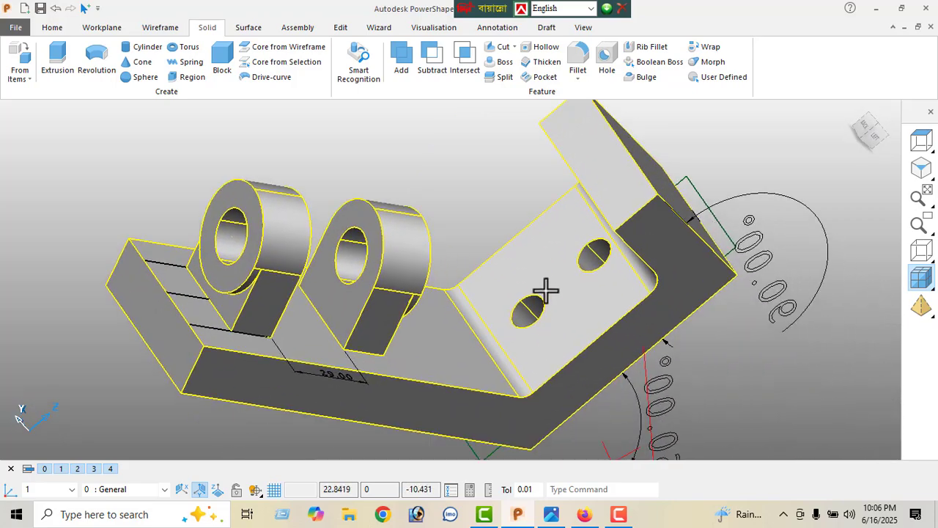
pyautogui.moveTo(584, 329); pyautogui.dragTo(583, 247, button='middle')
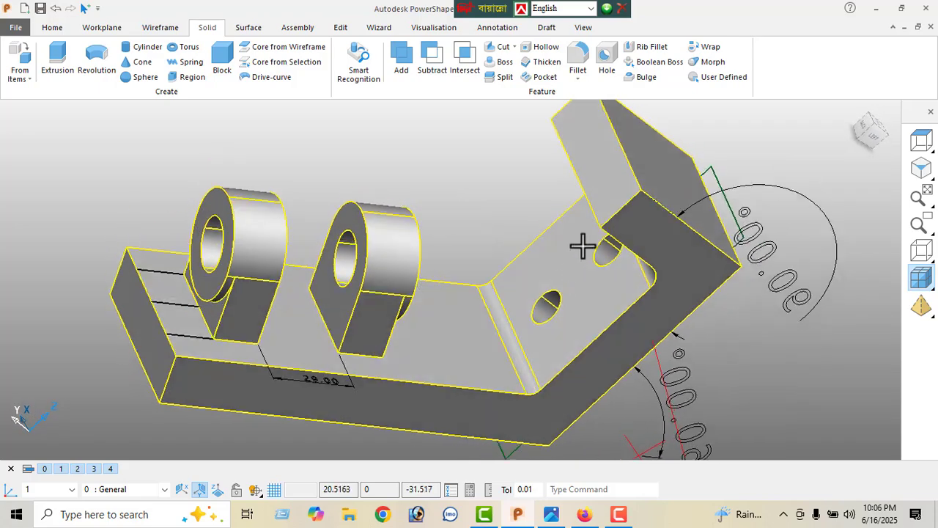
pyautogui.click(552, 515)
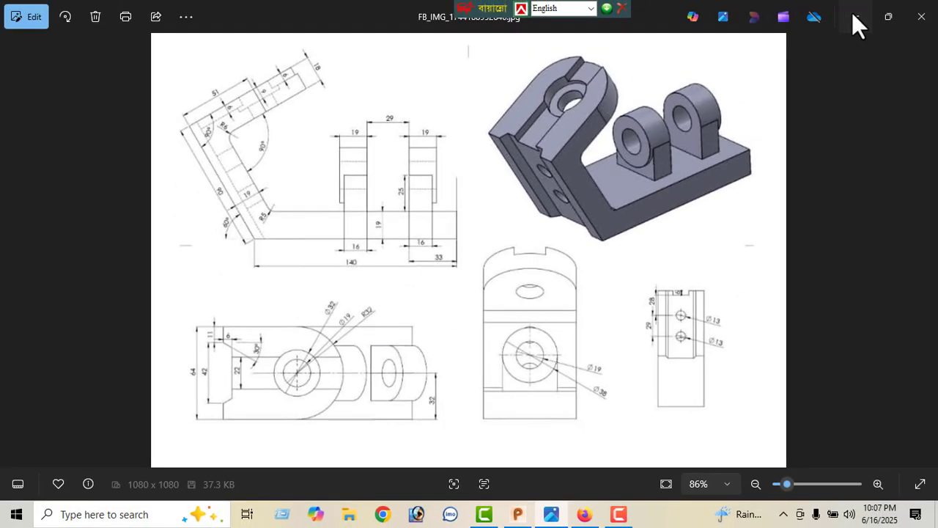
pyautogui.click(852, 12)
pyautogui.moveTo(635, 206); pyautogui.dragTo(514, 239, button='middle')
pyautogui.keyDown('shift'); pyautogui.moveTo(625, 252); pyautogui.dragTo(541, 325, button='middle'); pyautogui.keyUp('shift')
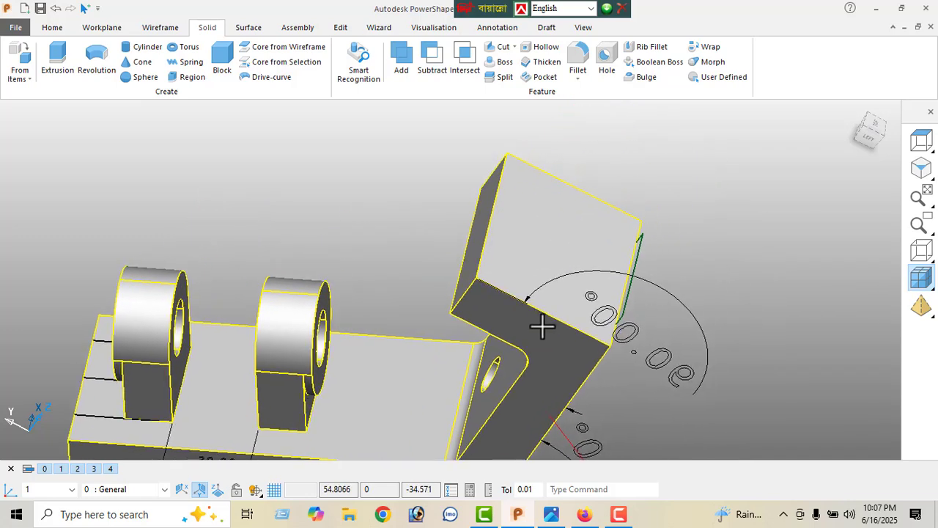
pyautogui.rightClick(245, 168)
pyautogui.rightClick(68, 123)
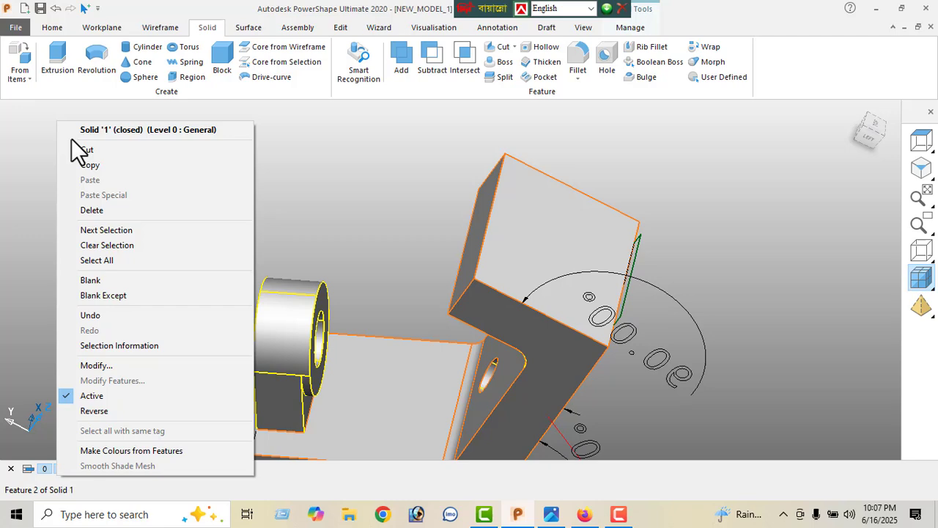
pyautogui.rightClick(758, 176)
pyautogui.click(763, 176)
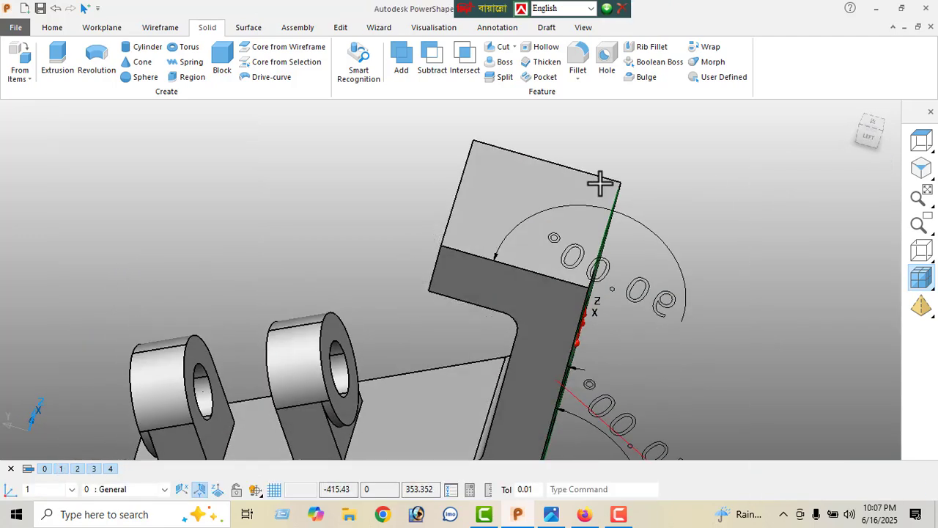
# Place a full circle in the Z principal plane, centred on the midpoint of the upper flange's free end edge
pyautogui.click(163, 28)
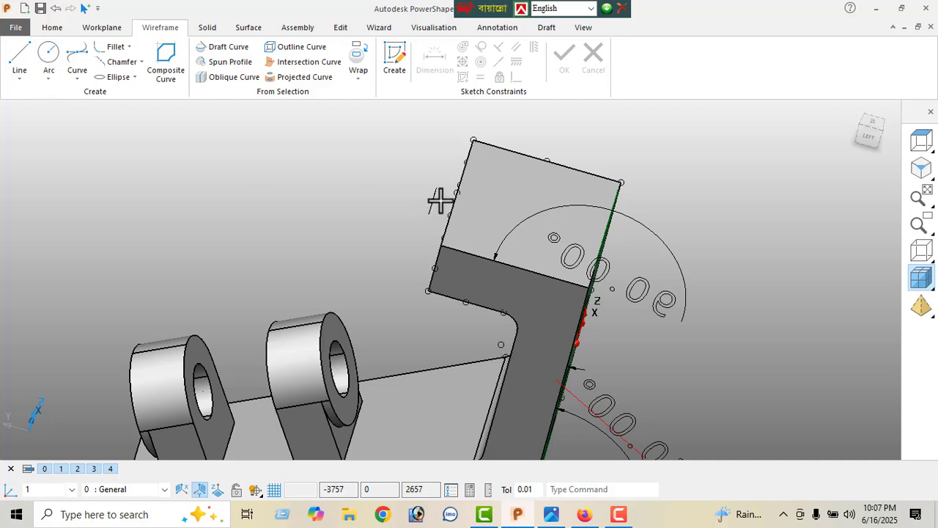
pyautogui.click(218, 490)
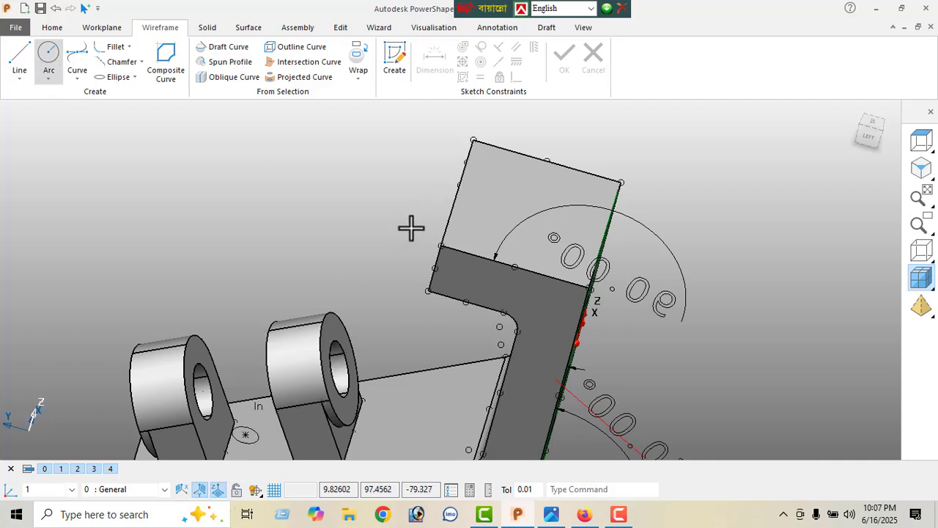
pyautogui.click(457, 192)
pyautogui.rightClick(137, 189)
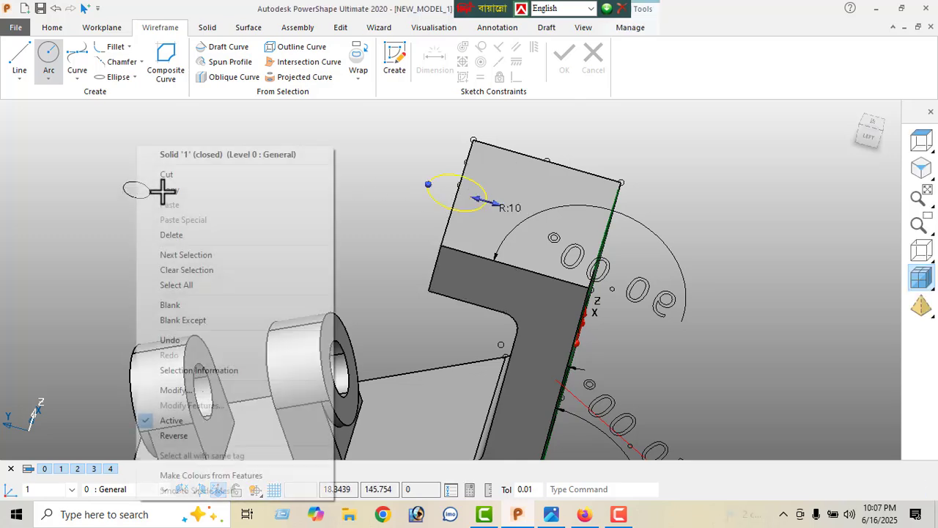
pyautogui.rightClick(816, 133)
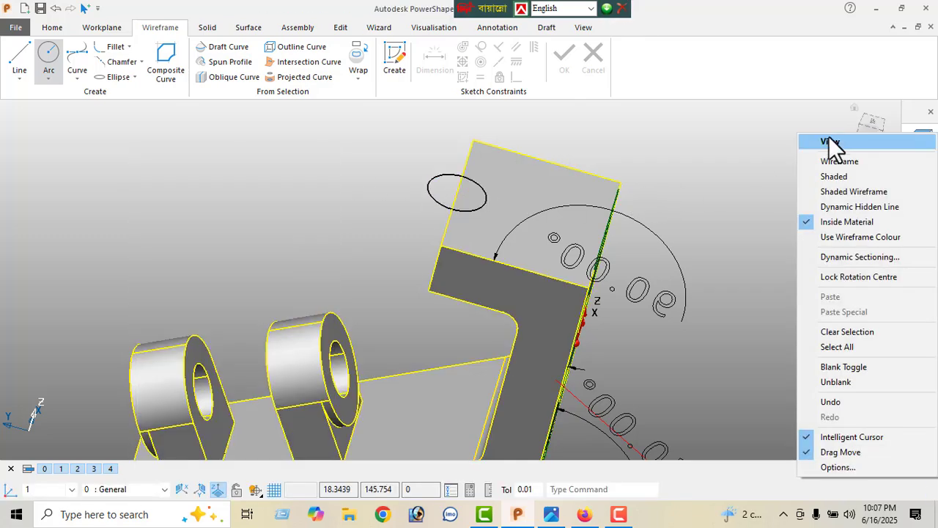
pyautogui.click(829, 146)
pyautogui.moveTo(693, 220); pyautogui.dragTo(675, 279, button='middle')
# Set the radius of the circle on the upper flange's end edge to 32
pyautogui.click(447, 200)
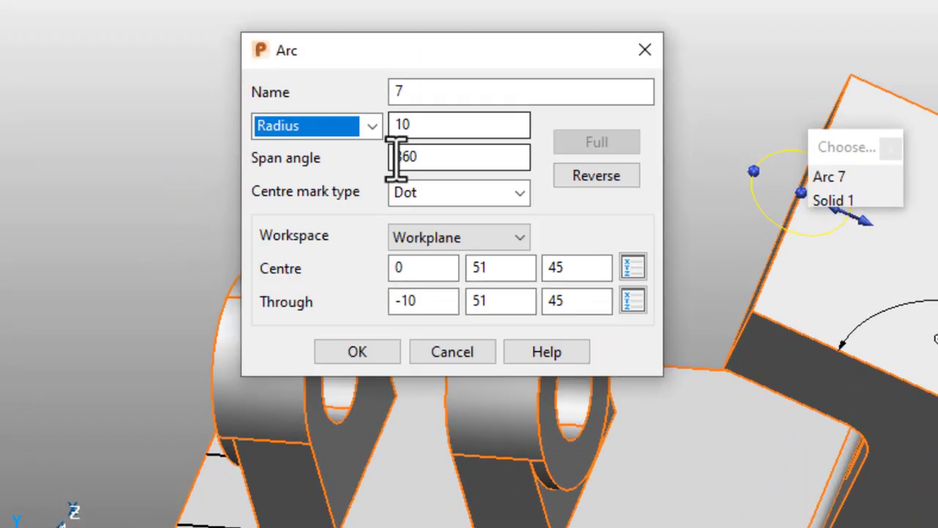
pyautogui.press('Tab')
pyautogui.write('3')
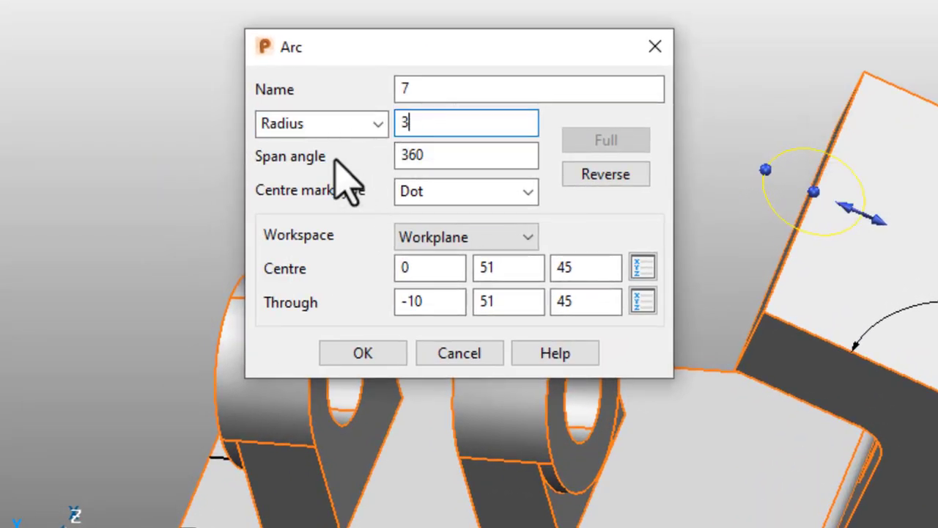
pyautogui.press('Return')
pyautogui.click(344, 350)
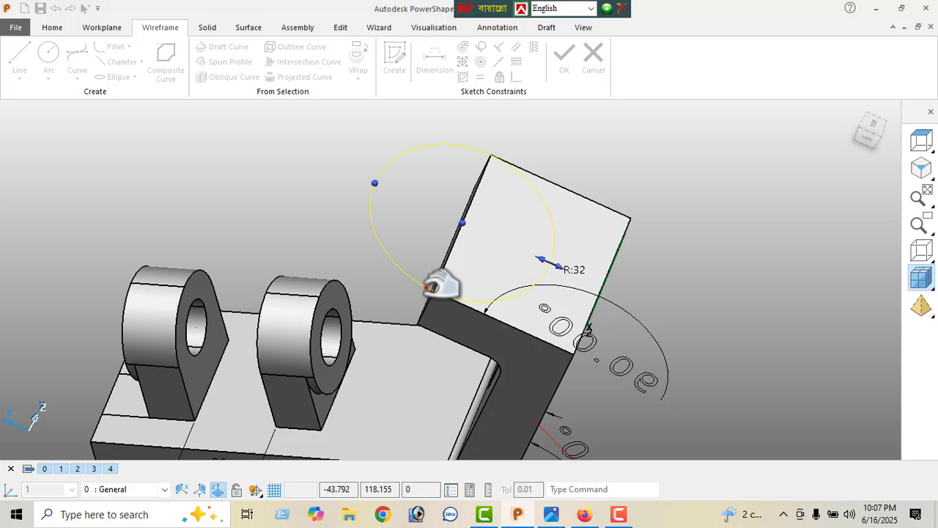
# Create and save a closed composite curve from the circle's outer half and the upper flange's free end edge
pyautogui.moveTo(440, 286); pyautogui.dragTo(279, 254, button='middle')
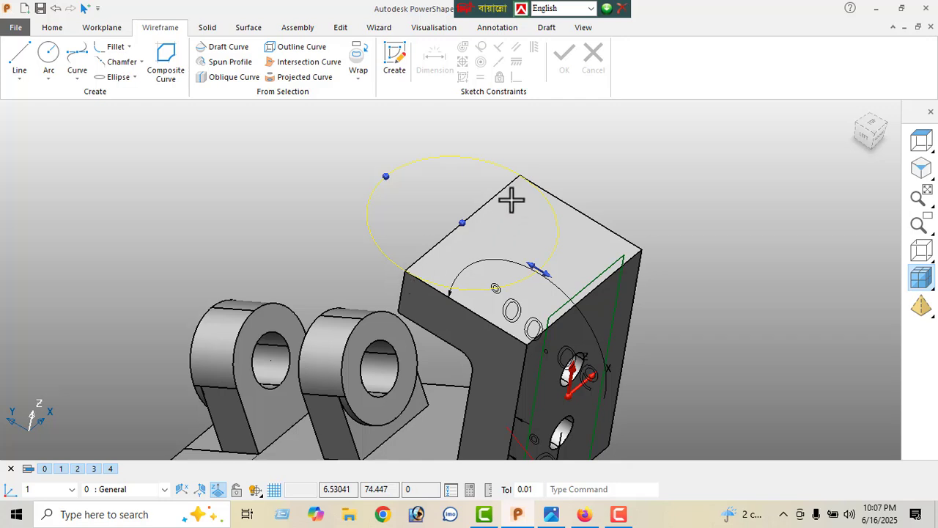
pyautogui.click(161, 70)
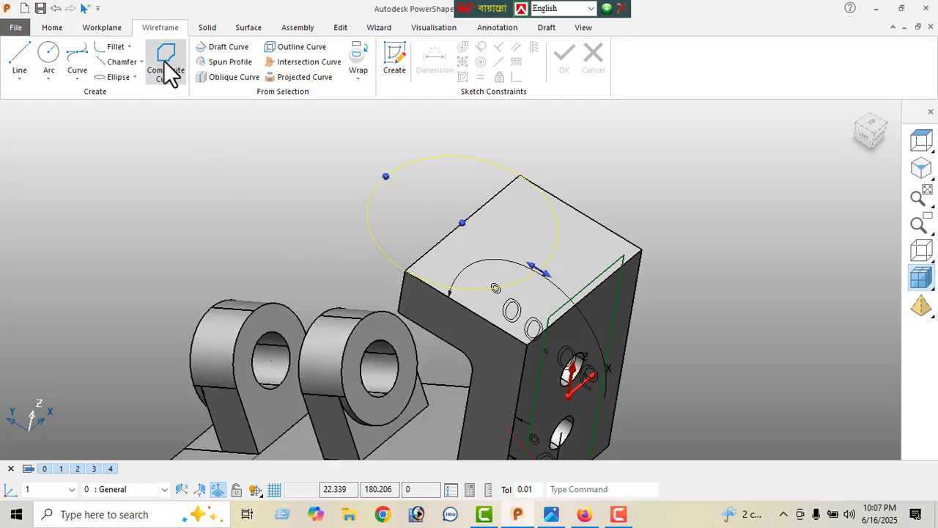
pyautogui.click(416, 160)
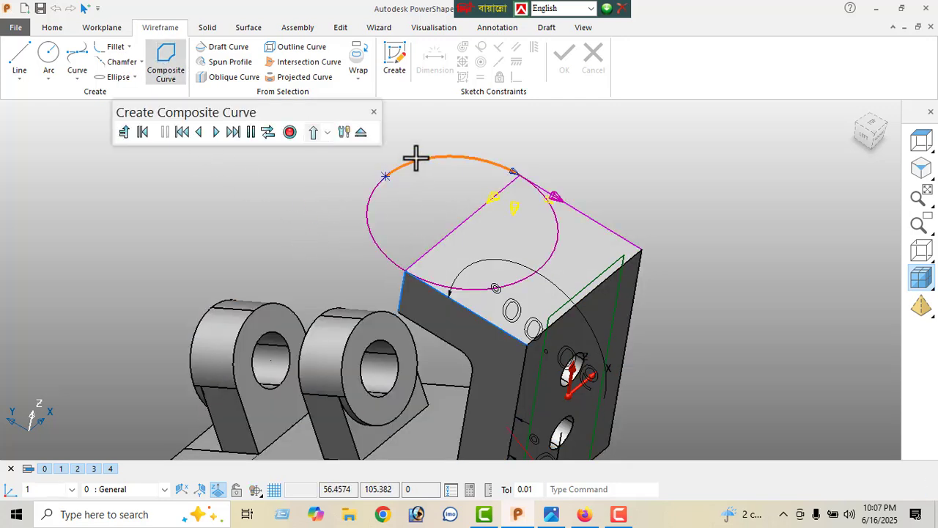
pyautogui.click(495, 200)
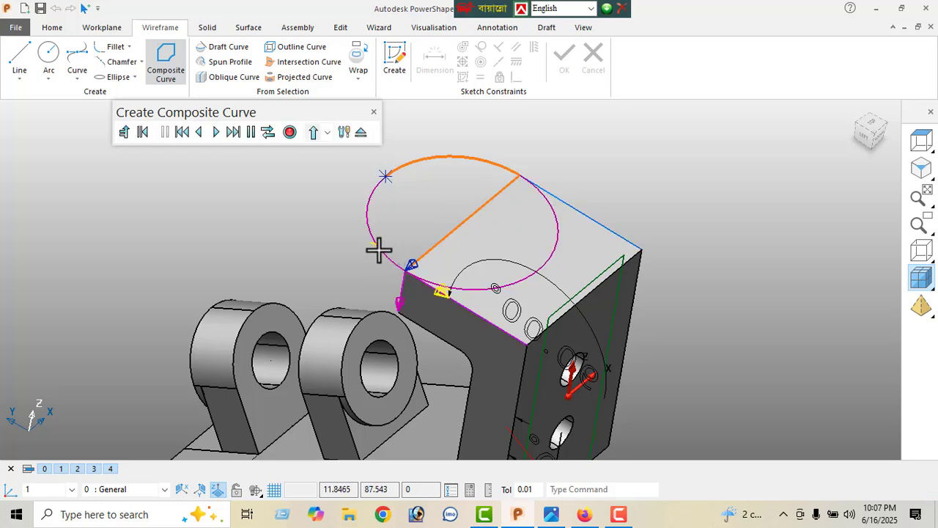
pyautogui.click(375, 242)
pyautogui.click(290, 132)
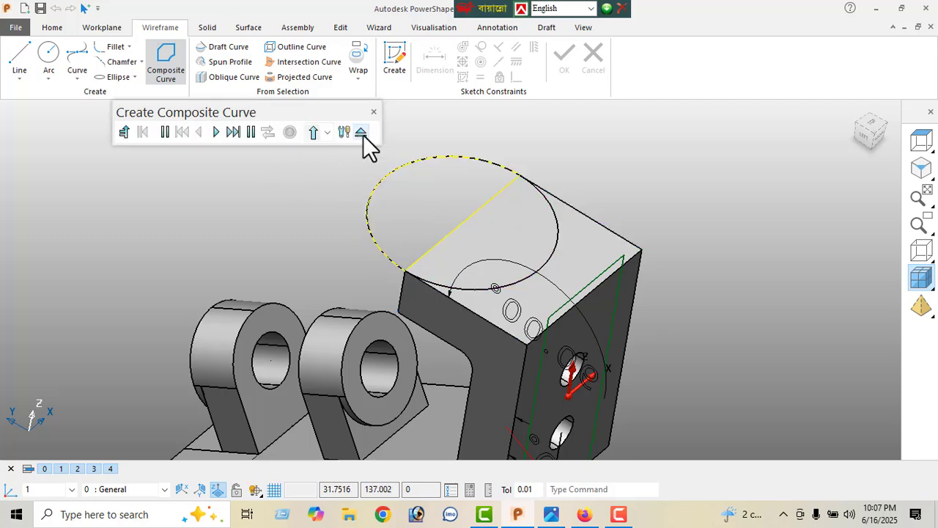
pyautogui.click(360, 132)
# Extrude the closed semicircular curve with a length of -19, add it to the bracket solid, and clear the selection
pyautogui.moveTo(390, 178); pyautogui.dragTo(666, 195, button='middle')
pyautogui.click(217, 32)
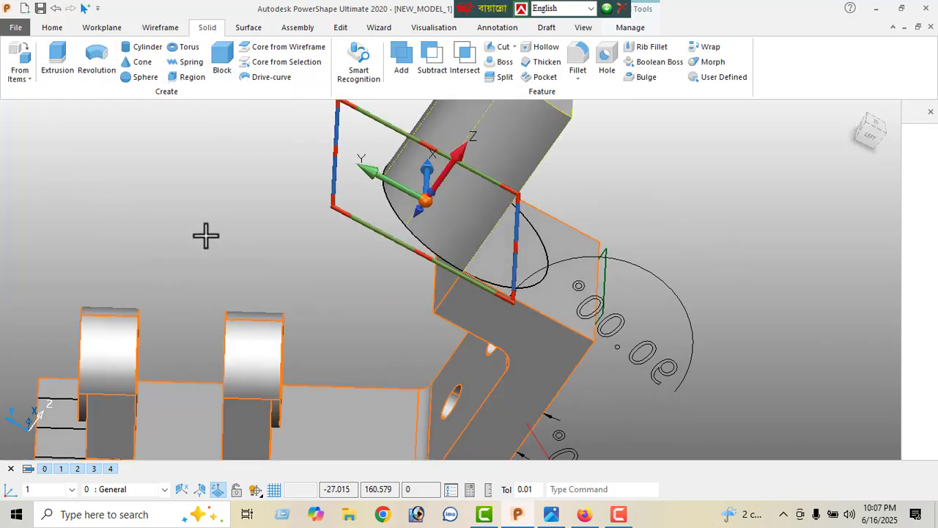
pyautogui.doubleClick(512, 143)
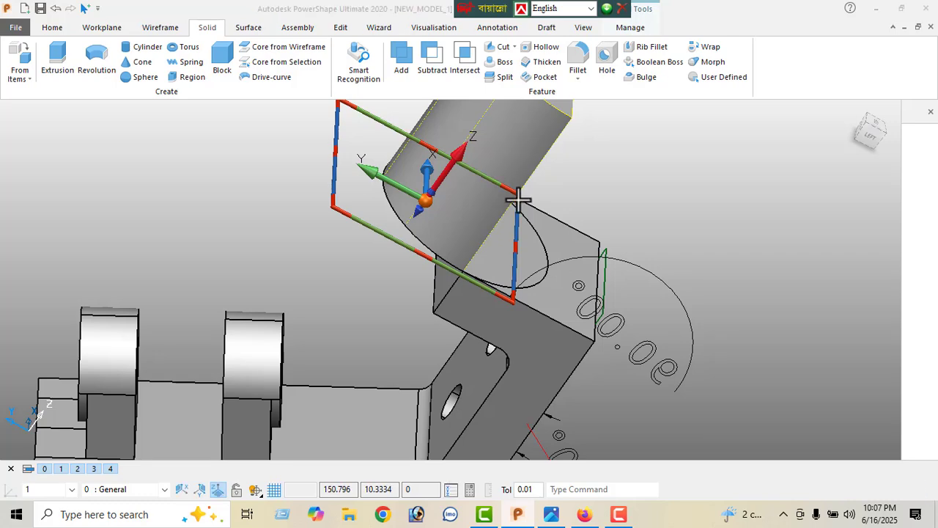
pyautogui.scroll(-2, 517, 202)
pyautogui.moveTo(371, 153); pyautogui.dragTo(356, 173, button='middle')
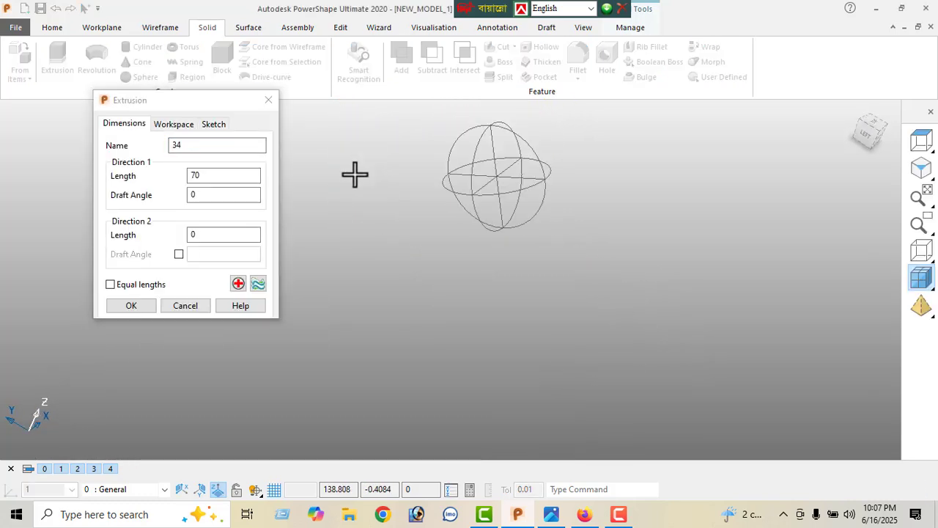
pyautogui.click(924, 172)
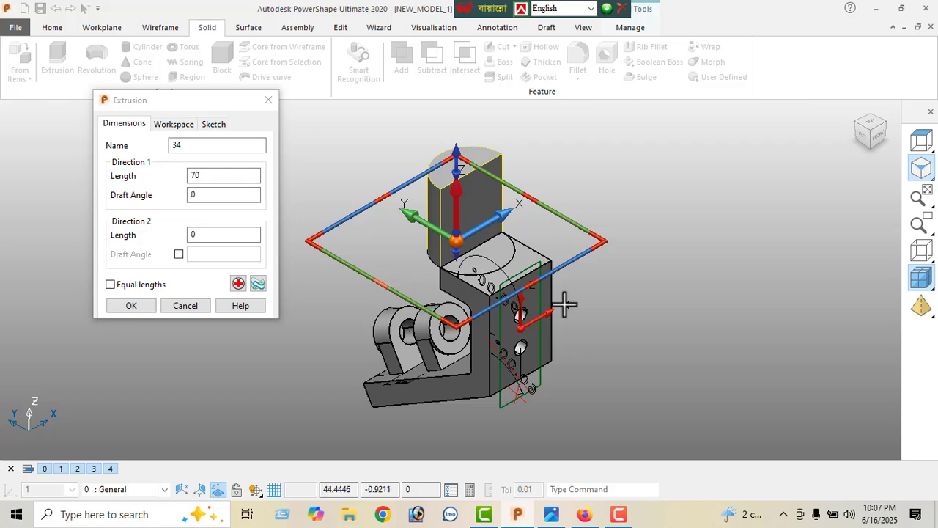
pyautogui.moveTo(565, 304); pyautogui.dragTo(754, 305, button='middle')
pyautogui.moveTo(455, 210); pyautogui.dragTo(517, 207, button='middle')
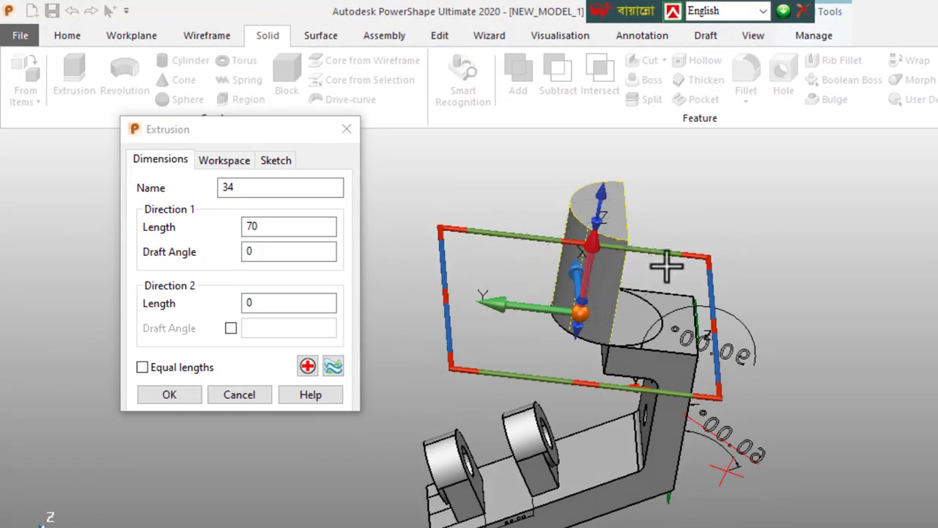
pyautogui.doubleClick(253, 227)
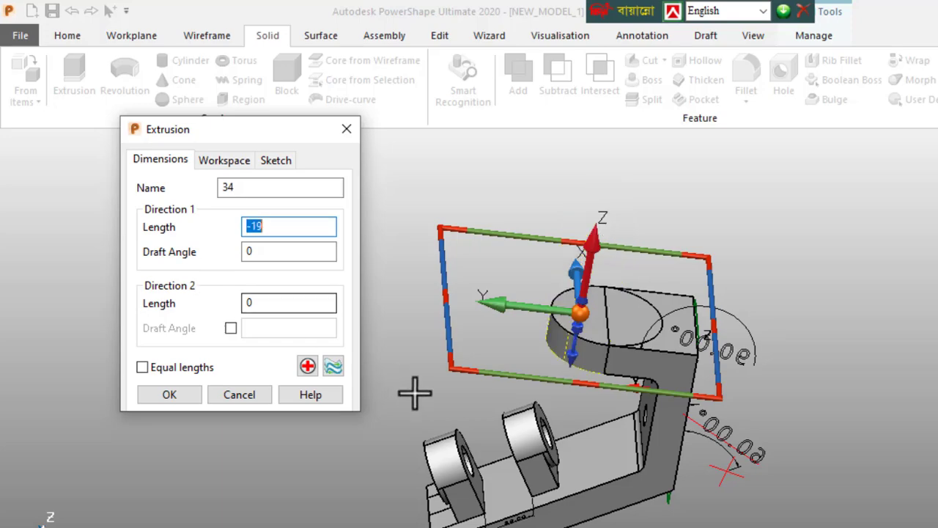
pyautogui.moveTo(413, 392); pyautogui.dragTo(408, 425, button='middle')
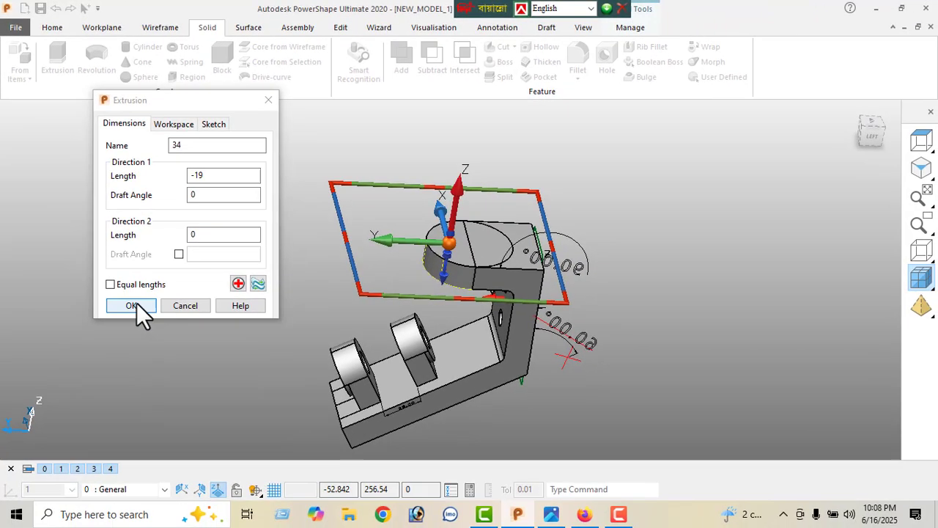
pyautogui.click(169, 395)
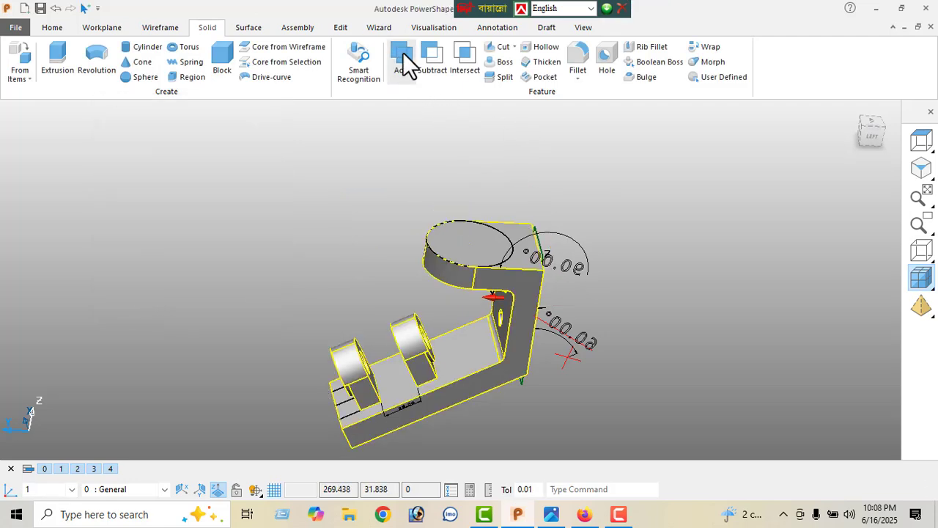
pyautogui.rightClick(192, 162)
pyautogui.moveTo(223, 172); pyautogui.dragTo(456, 335, button='middle')
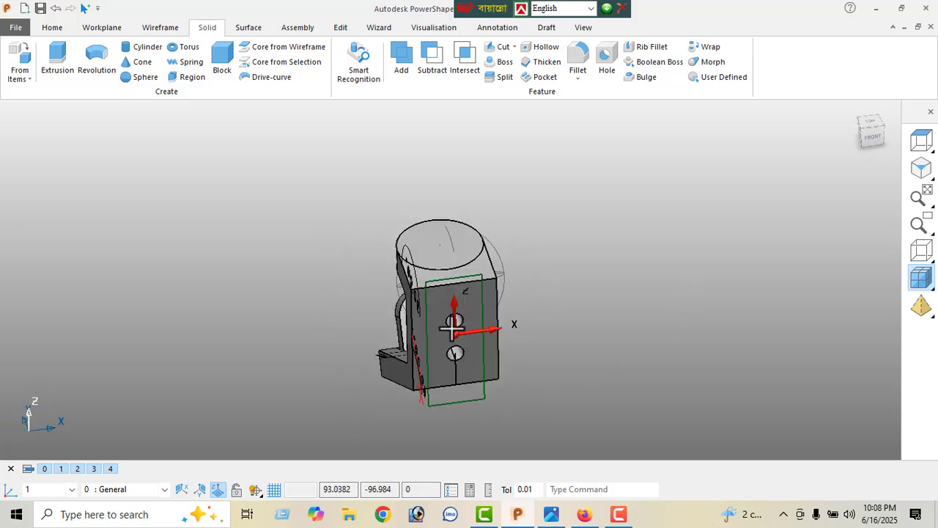
# Check the flange hole dimensions in the reference drawing and place a full circle at the centre of the rounded end
pyautogui.click(551, 514)
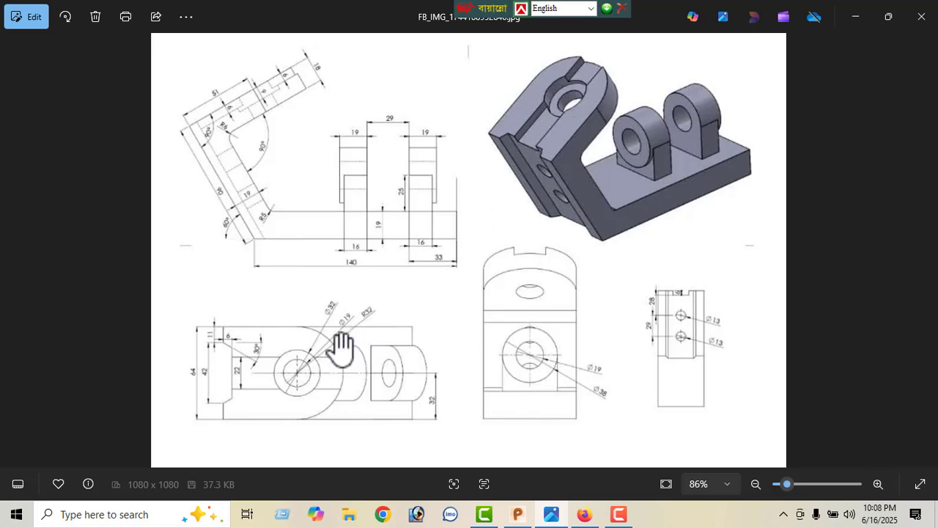
pyautogui.click(855, 16)
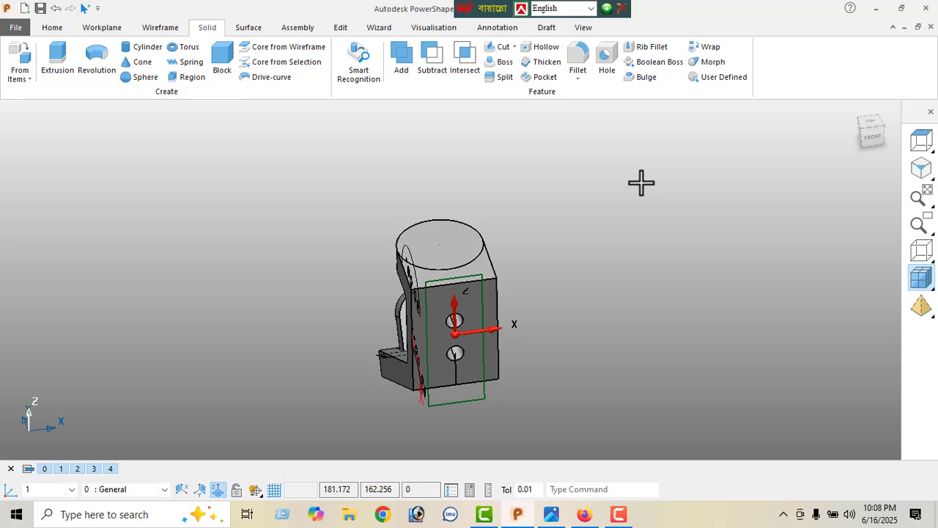
pyautogui.click(165, 31)
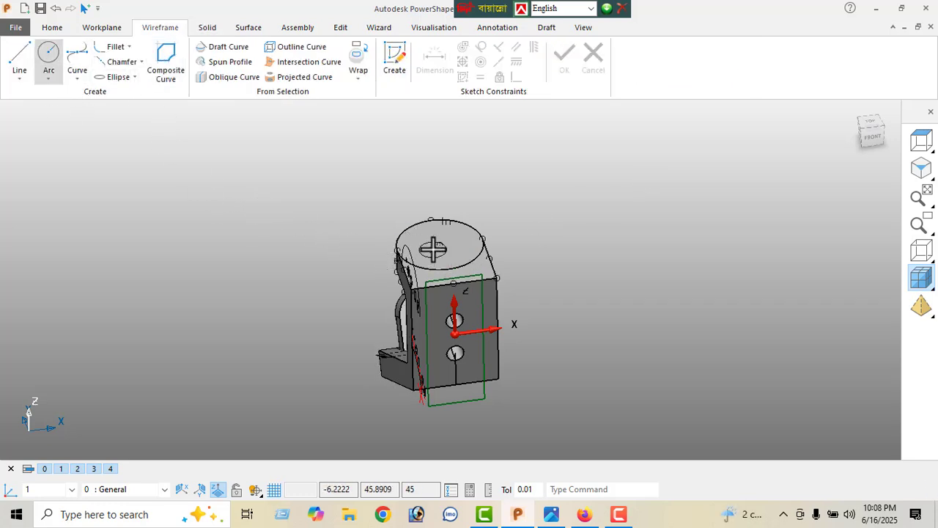
pyautogui.click(440, 244)
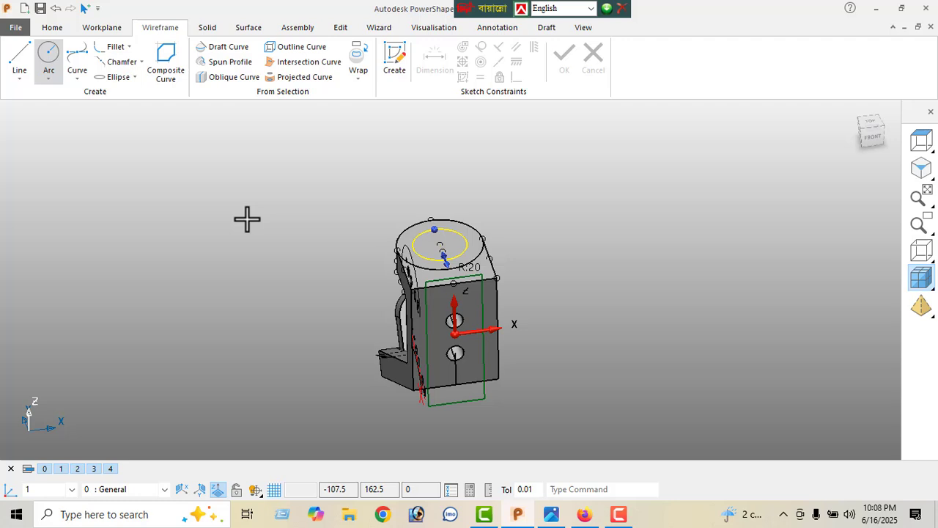
pyautogui.rightClick(172, 160)
pyautogui.click(196, 169)
# Set the new inner circle on the upper flange to a diameter of 19 and deselect it
pyautogui.scroll(2, 436, 236)
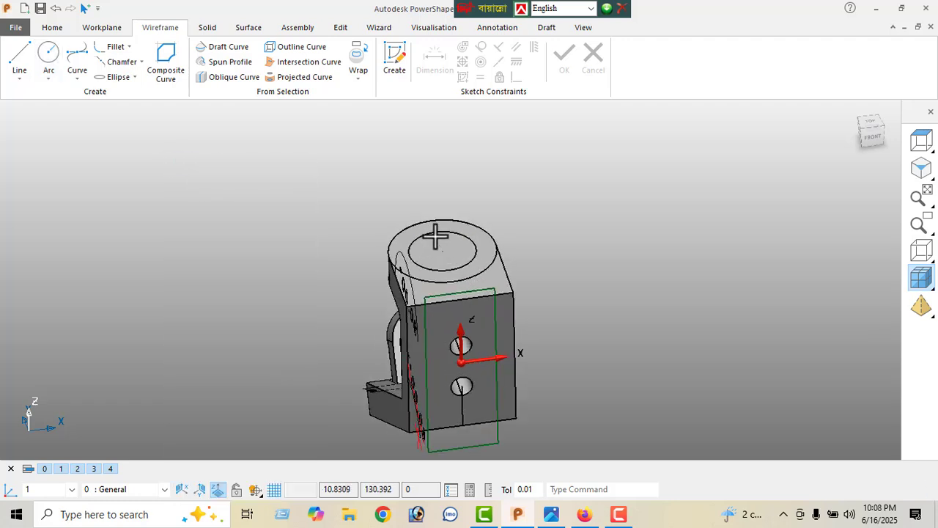
pyautogui.scroll(1, 436, 236)
pyautogui.click(439, 229)
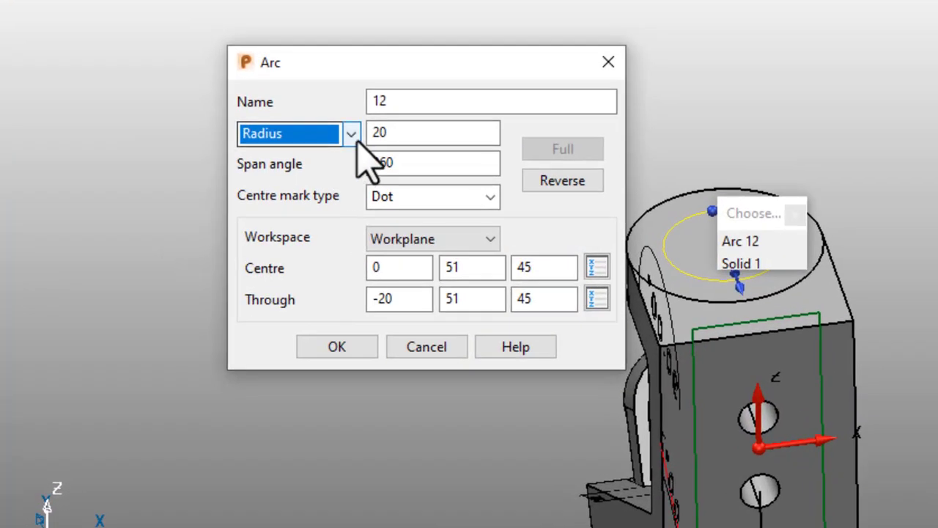
pyautogui.click(212, 183)
pyautogui.click(340, 178)
pyautogui.doubleClick(377, 134)
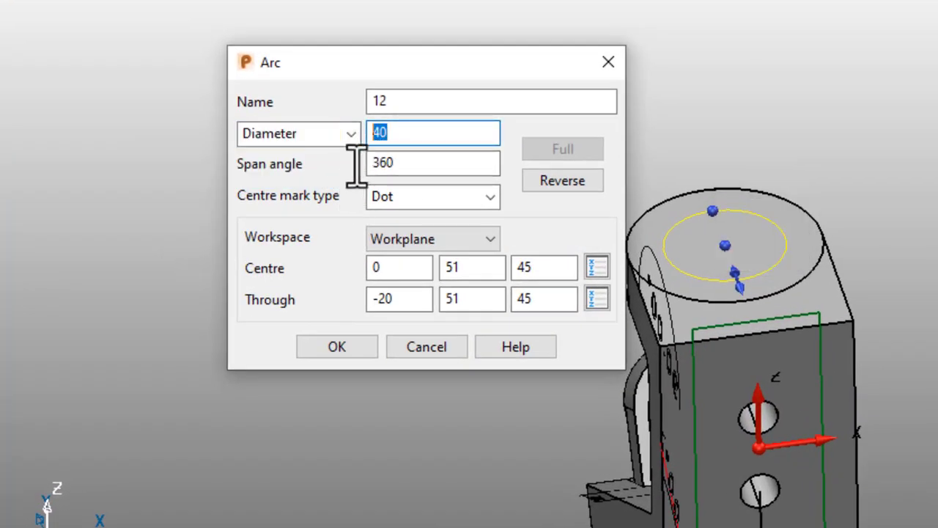
pyautogui.write('19')
pyautogui.press('Return')
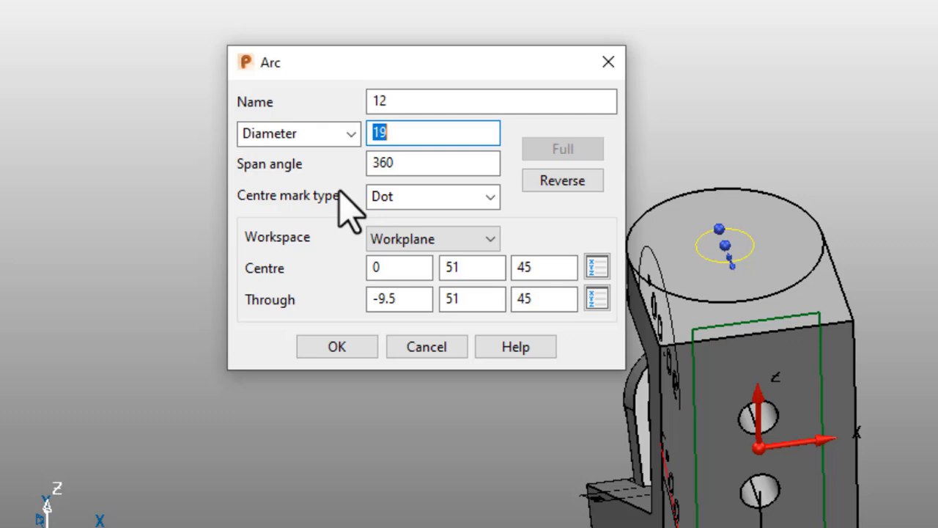
pyautogui.click(334, 347)
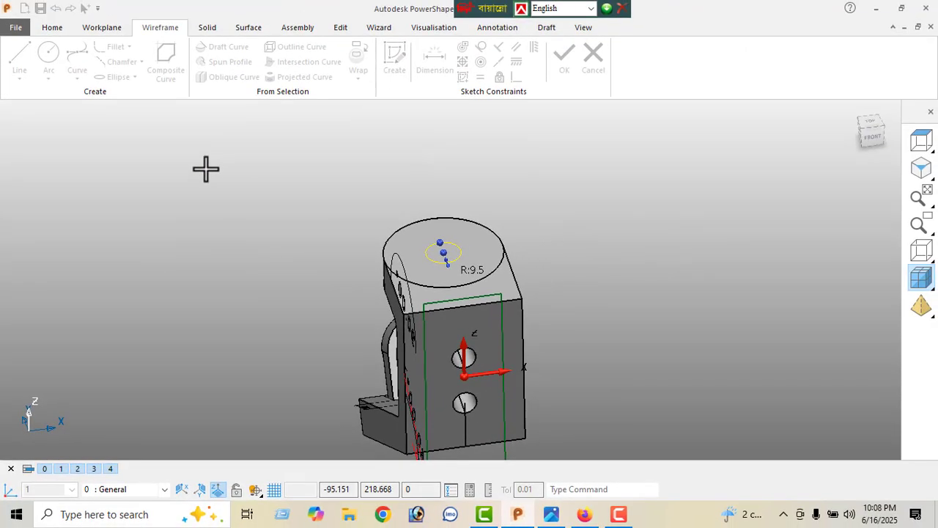
pyautogui.rightClick(206, 169)
pyautogui.click(235, 165)
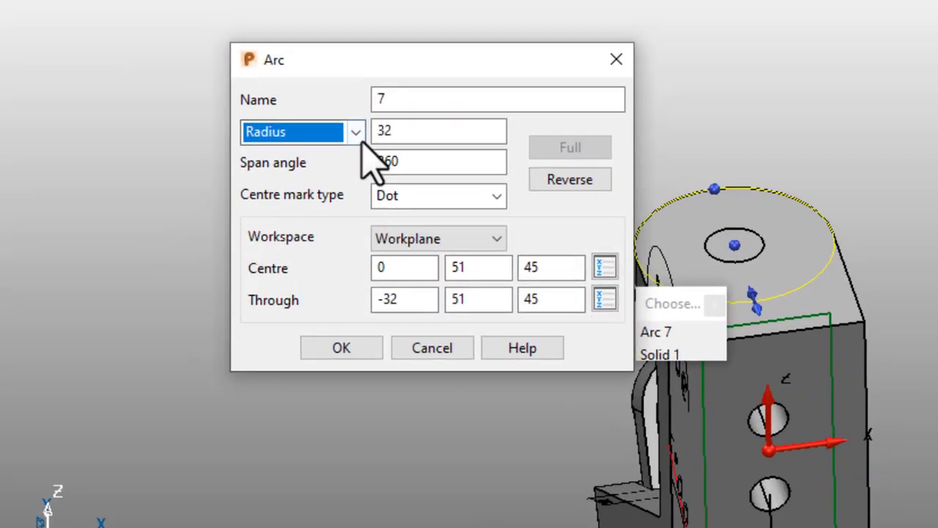
# Set the outer circle on the upper flange to the counterbore diameter of 32 given in the reference drawing
pyautogui.click(219, 181)
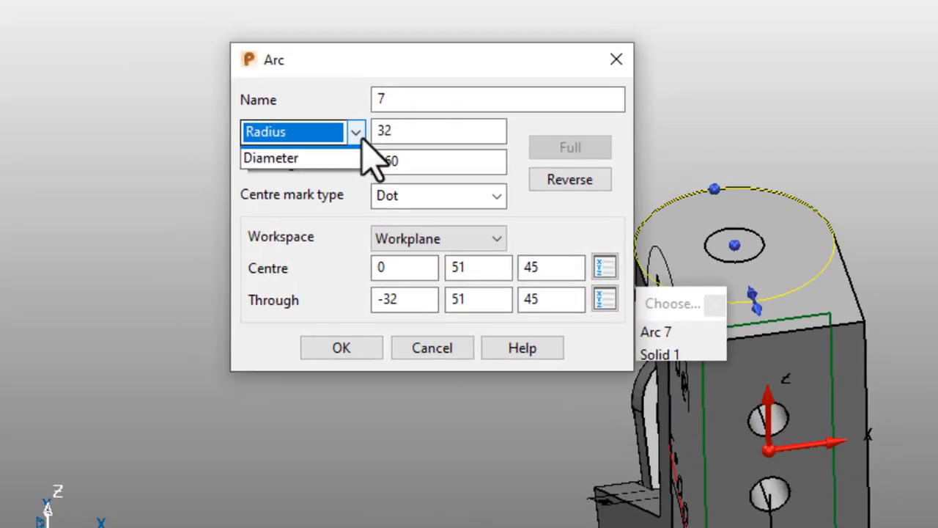
pyautogui.click(335, 174)
pyautogui.doubleClick(412, 132)
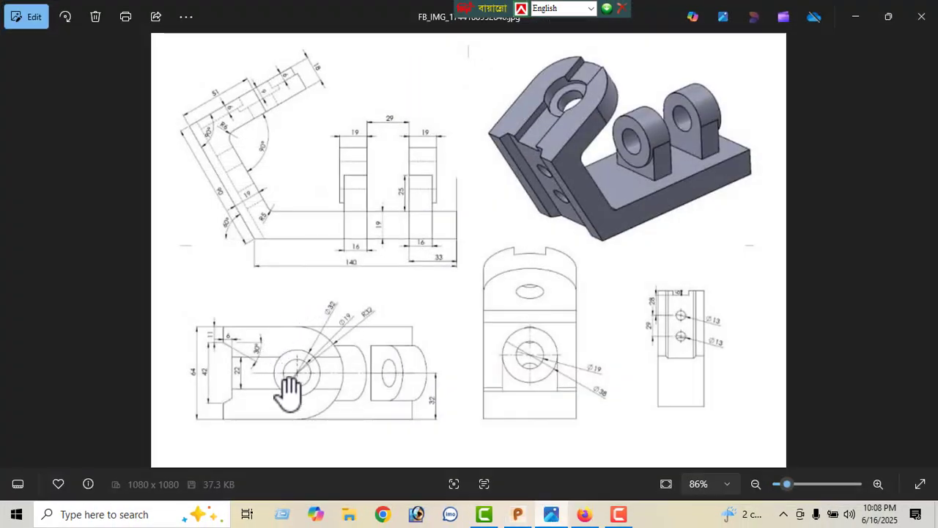
pyautogui.click(856, 22)
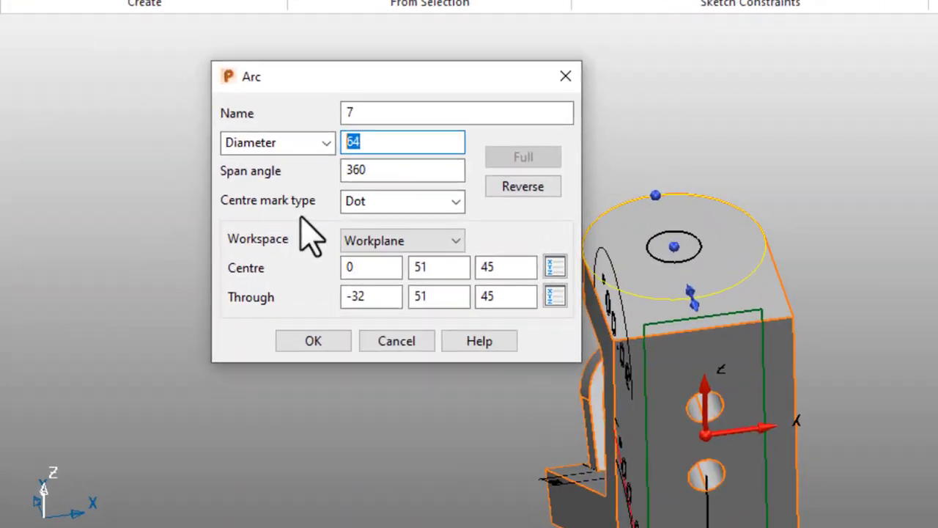
pyautogui.write('32')
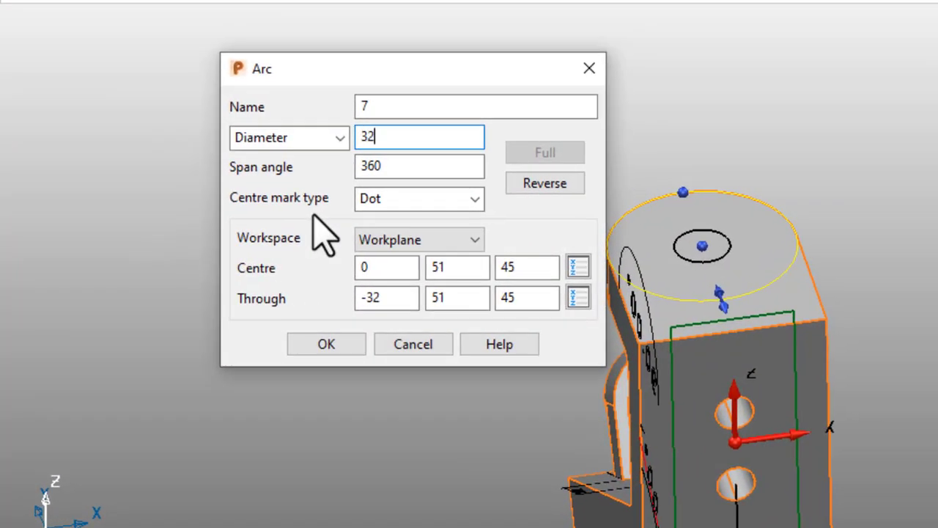
pyautogui.press('Return')
pyautogui.click(296, 350)
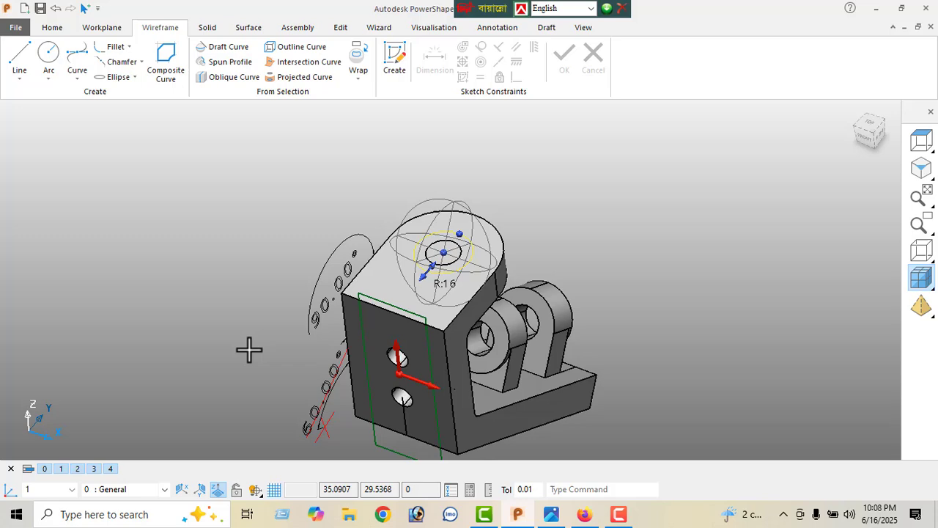
# Cut the 32 mm circle into the upper flange with a blind Solid Cut of depth 9 and clear the selection
pyautogui.moveTo(249, 350); pyautogui.dragTo(229, 285, button='middle')
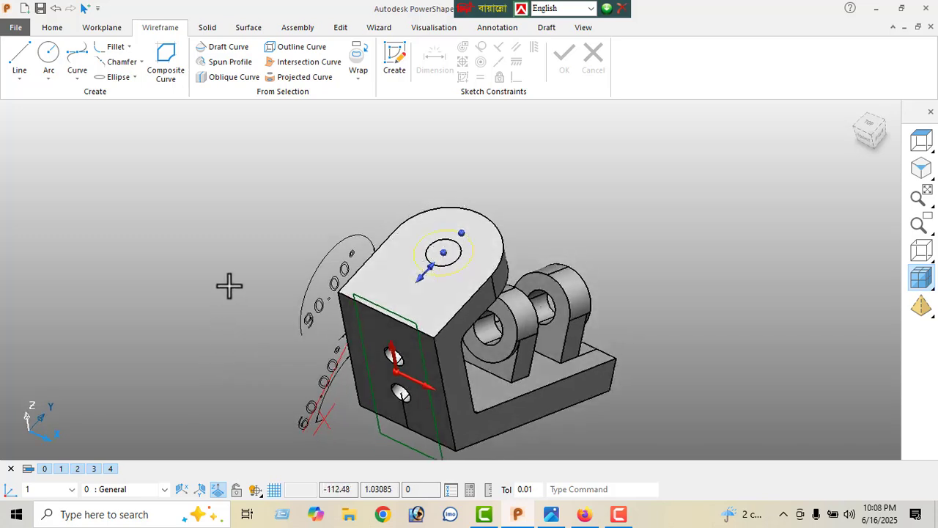
pyautogui.click(206, 28)
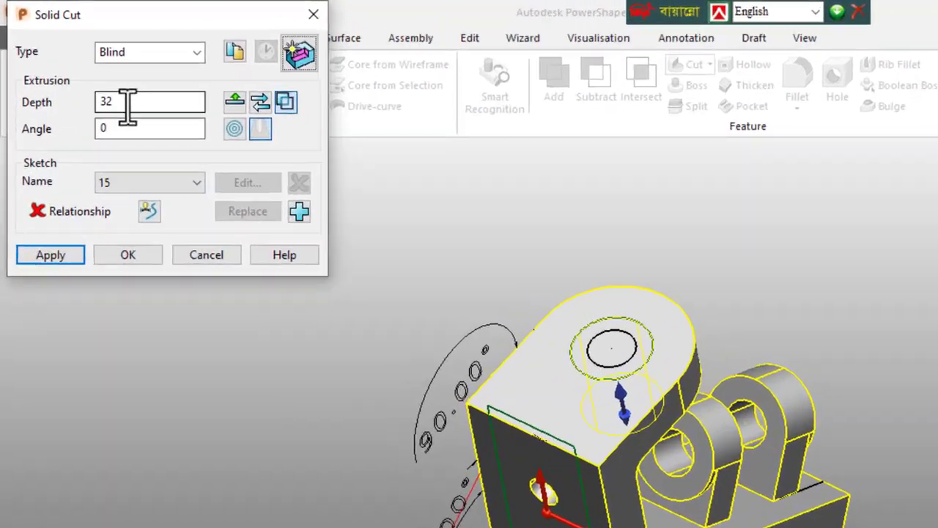
pyautogui.doubleClick(128, 107)
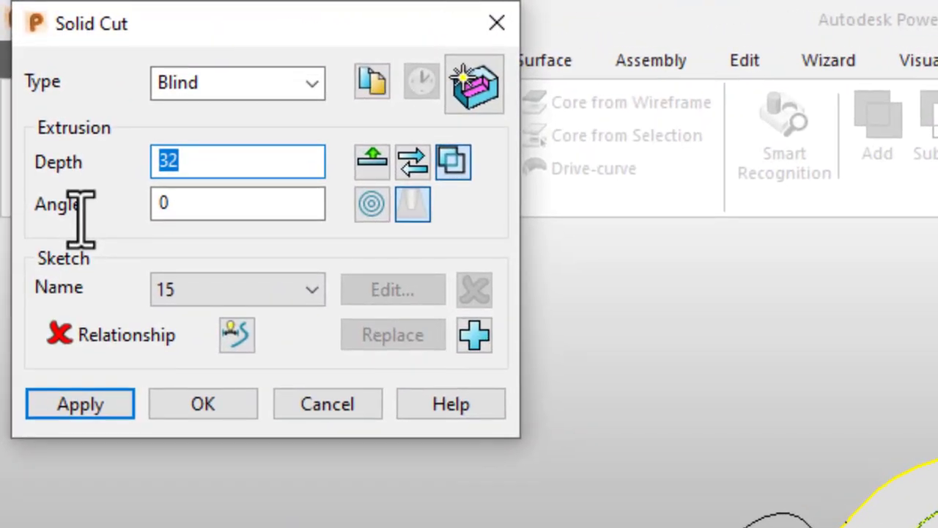
pyautogui.write('9')
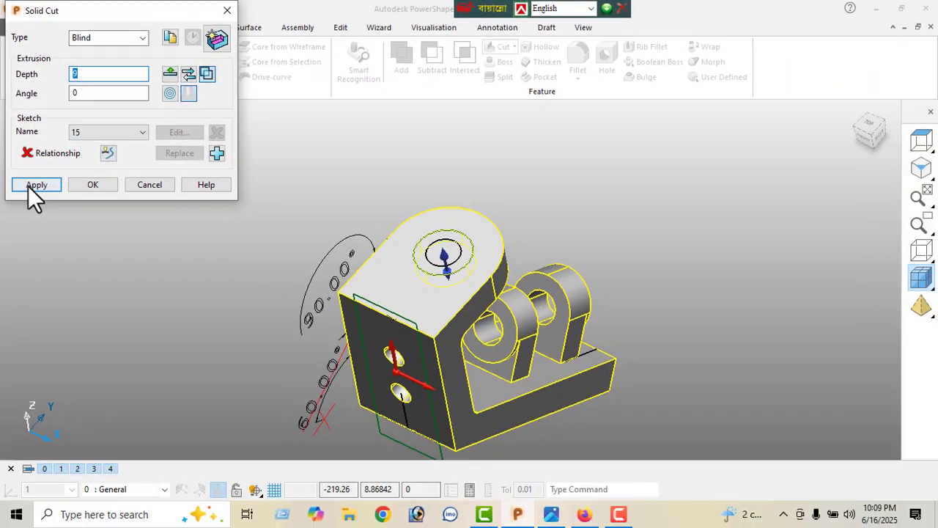
pyautogui.click(64, 411)
pyautogui.click(132, 184)
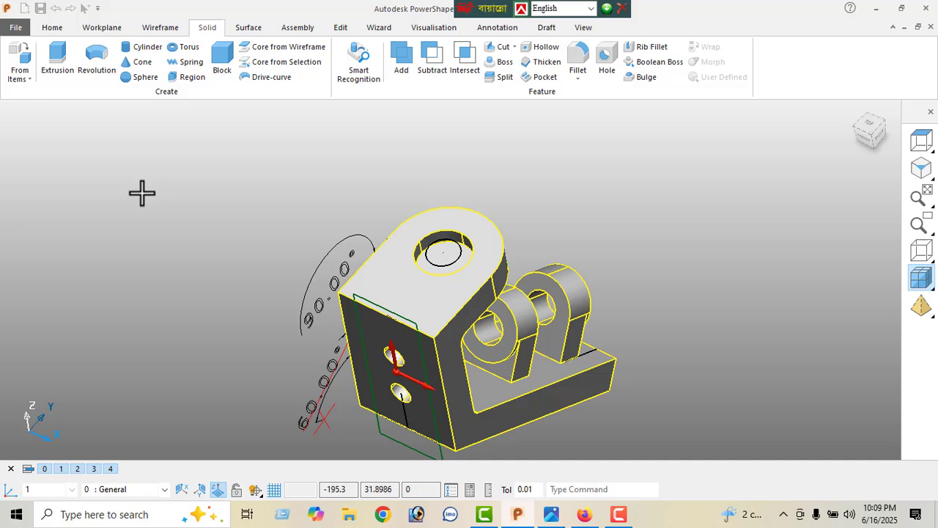
pyautogui.rightClick(132, 153)
pyautogui.click(177, 163)
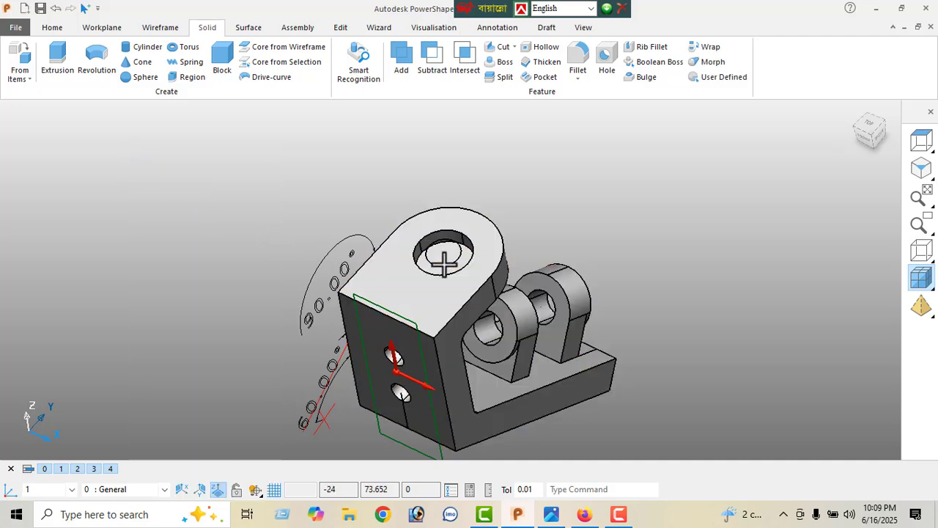
# Cut the 19 mm circle through the upper flange with a blind Solid Cut of depth 20
pyautogui.click(385, 286)
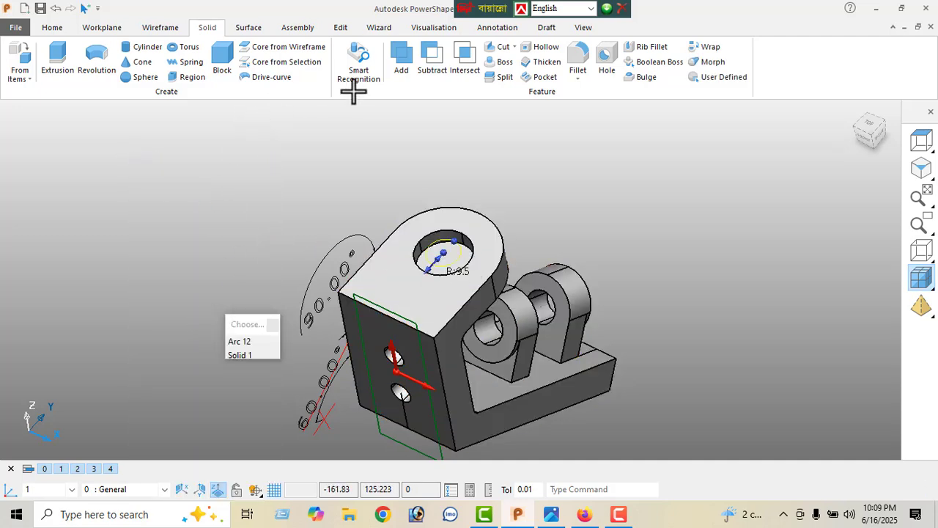
pyautogui.click(500, 46)
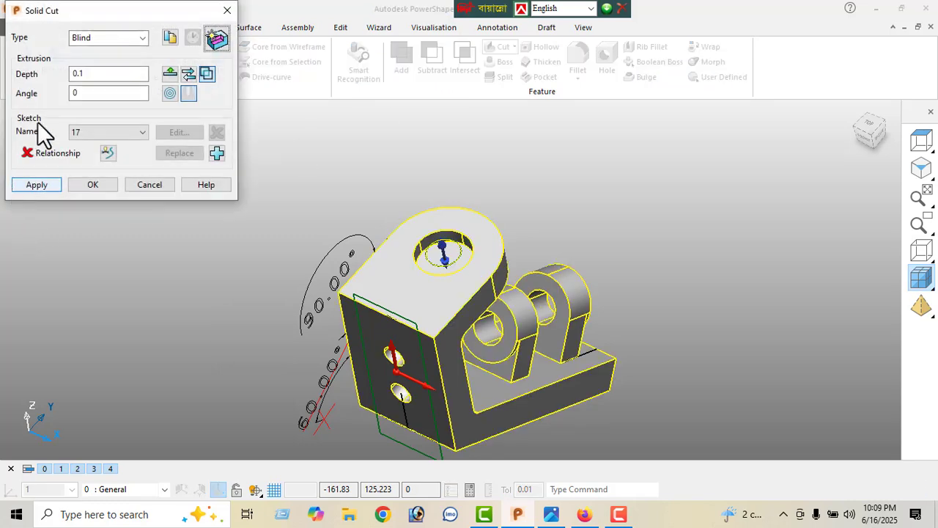
pyautogui.click(121, 42)
pyautogui.click(119, 63)
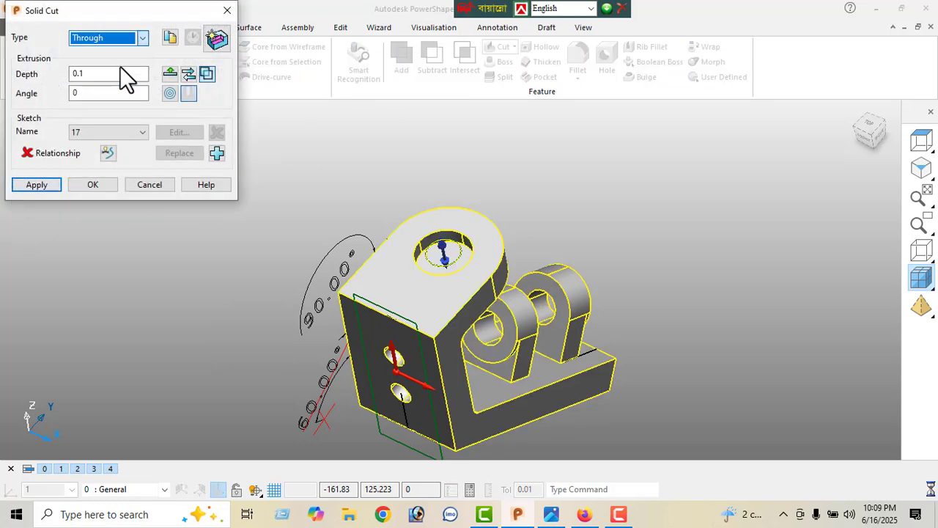
pyautogui.moveTo(337, 230); pyautogui.dragTo(630, 402, button='middle')
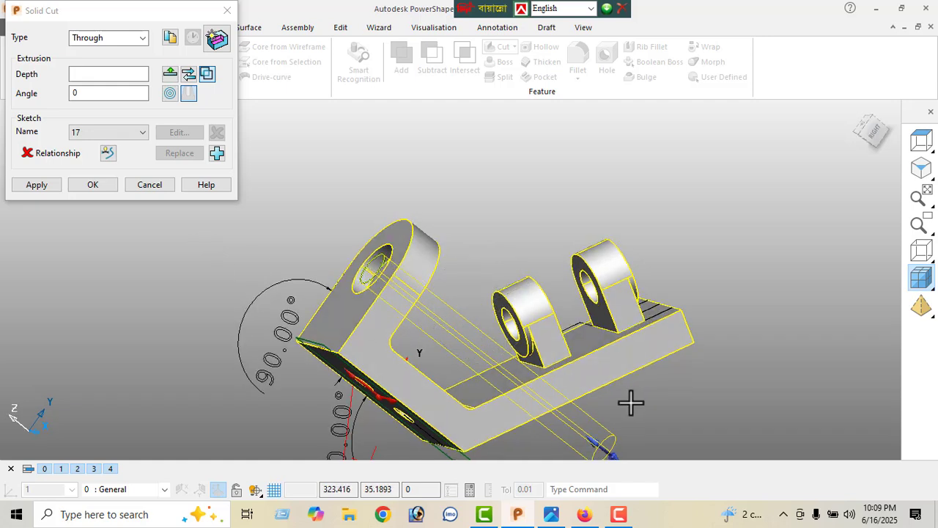
pyautogui.click(121, 39)
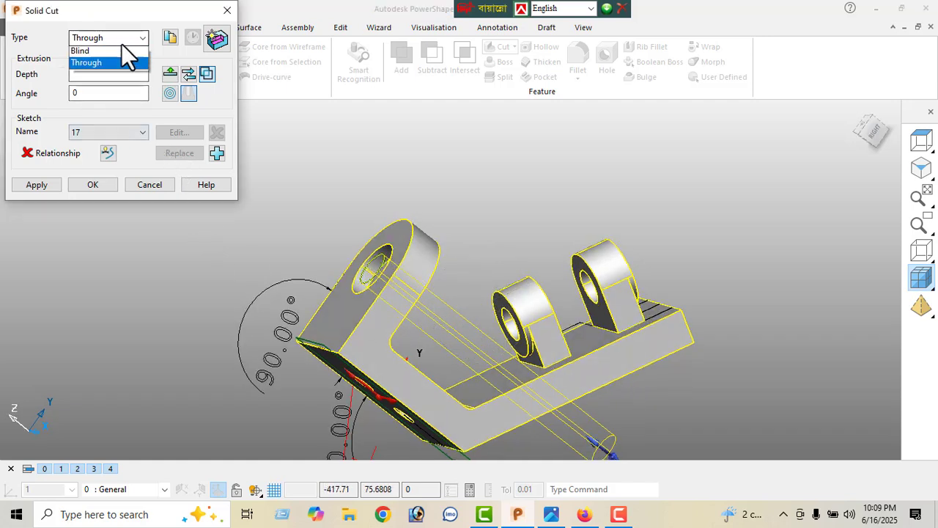
pyautogui.click(117, 51)
pyautogui.doubleClick(92, 73)
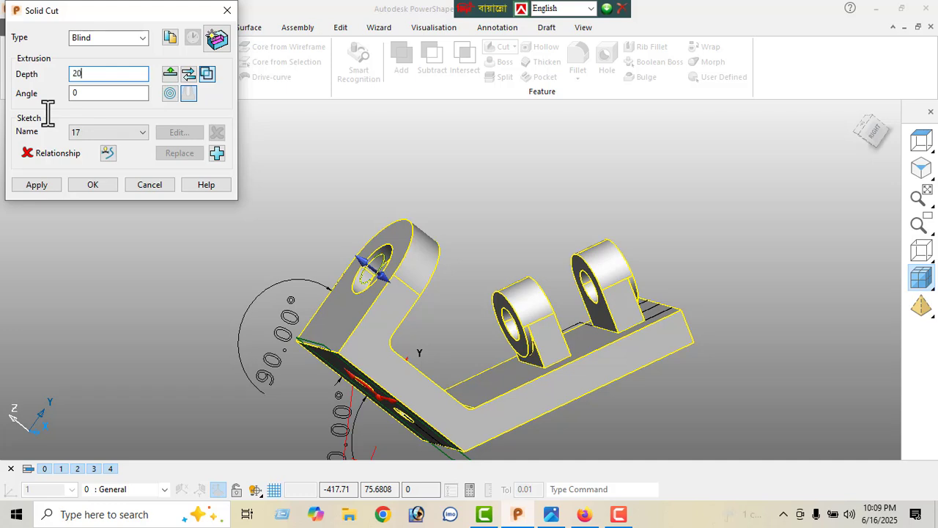
pyautogui.write('20')
pyautogui.press('Return')
pyautogui.click(34, 185)
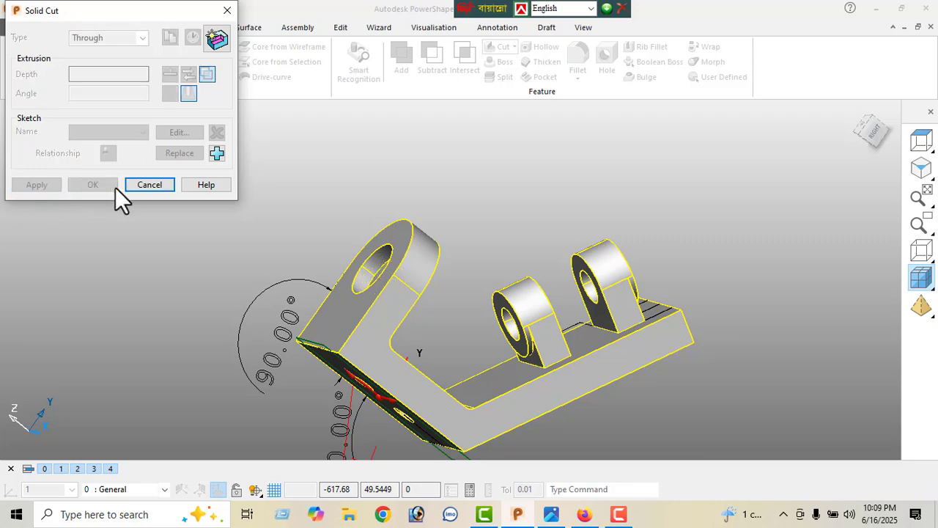
pyautogui.click(149, 185)
# Clear the selection and cut the rectangle on the bracket's outer back face with a blind Solid Cut of depth 6
pyautogui.moveTo(285, 213); pyautogui.dragTo(697, 451, button='middle')
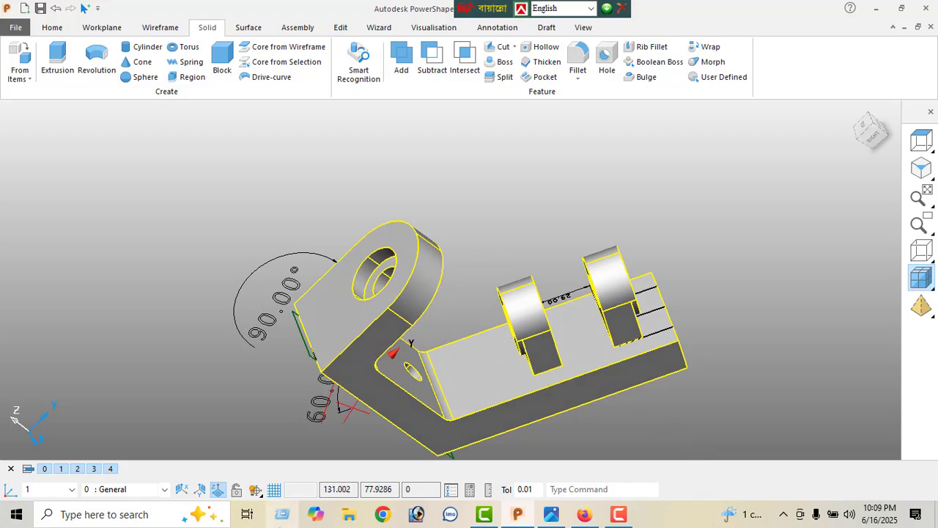
pyautogui.moveTo(416, 348); pyautogui.dragTo(658, 256, button='middle')
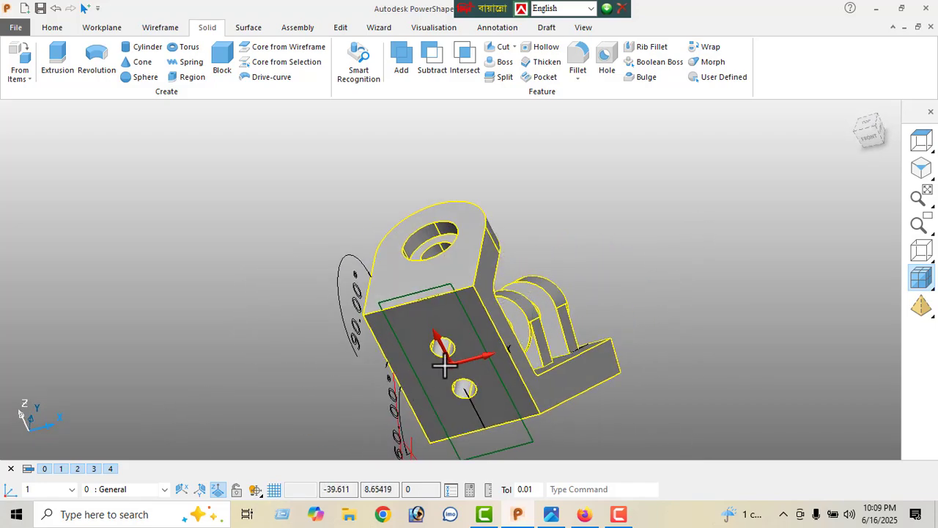
pyautogui.moveTo(444, 364); pyautogui.dragTo(271, 303, button='middle')
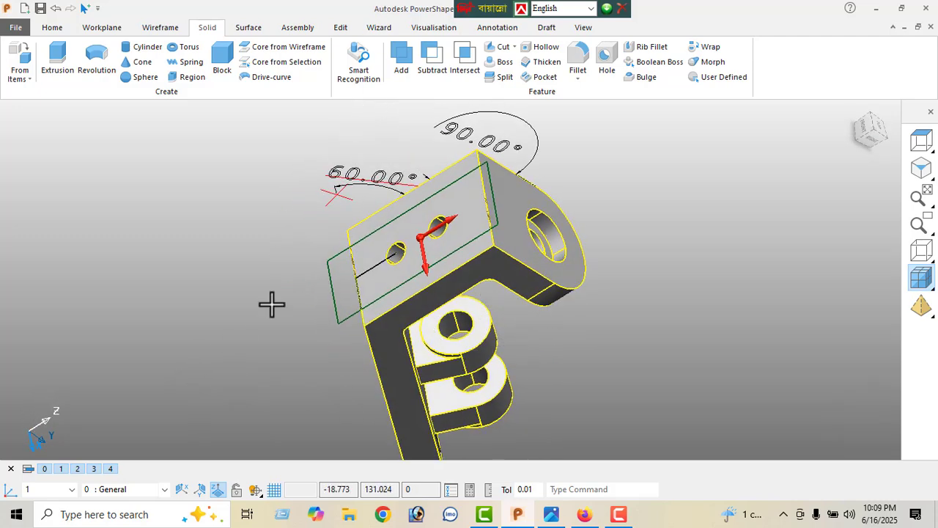
pyautogui.rightClick(135, 205)
pyautogui.click(167, 163)
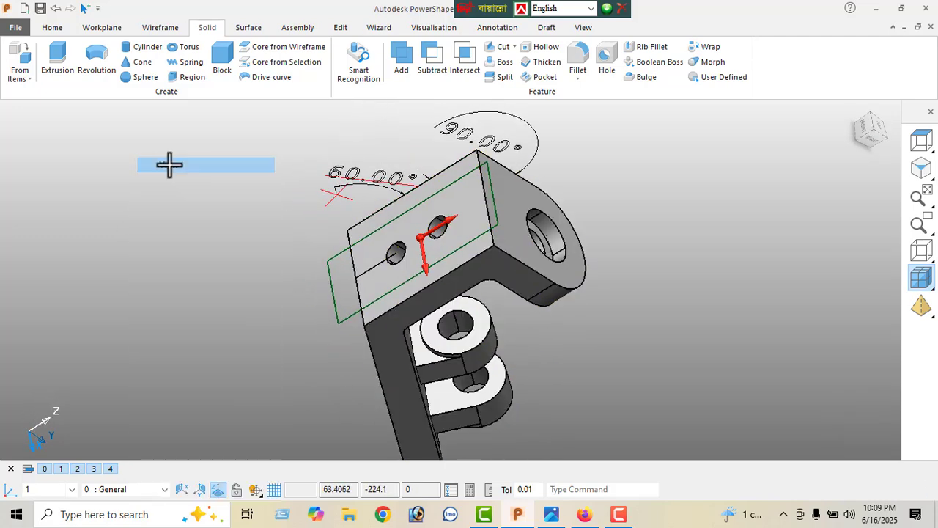
pyautogui.click(325, 285)
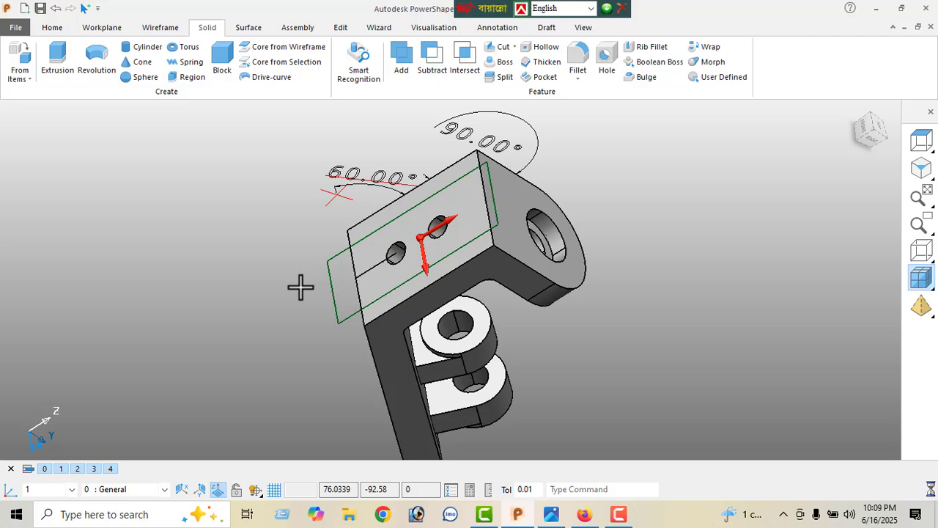
pyautogui.click(487, 48)
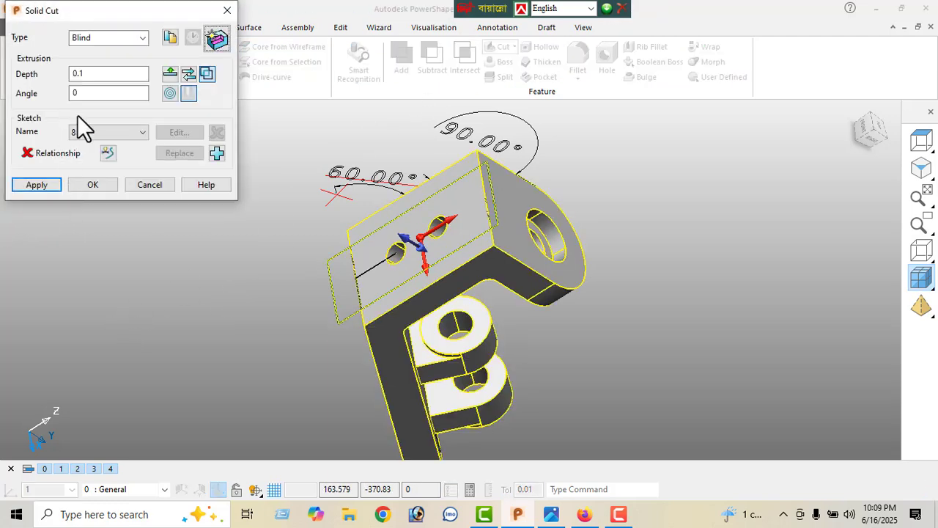
pyautogui.doubleClick(94, 73)
pyautogui.write('6')
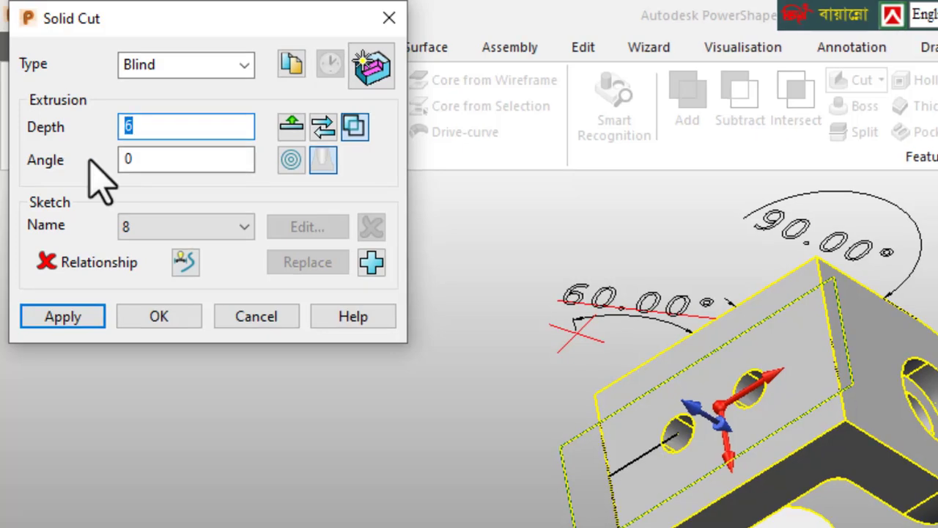
pyautogui.click(58, 318)
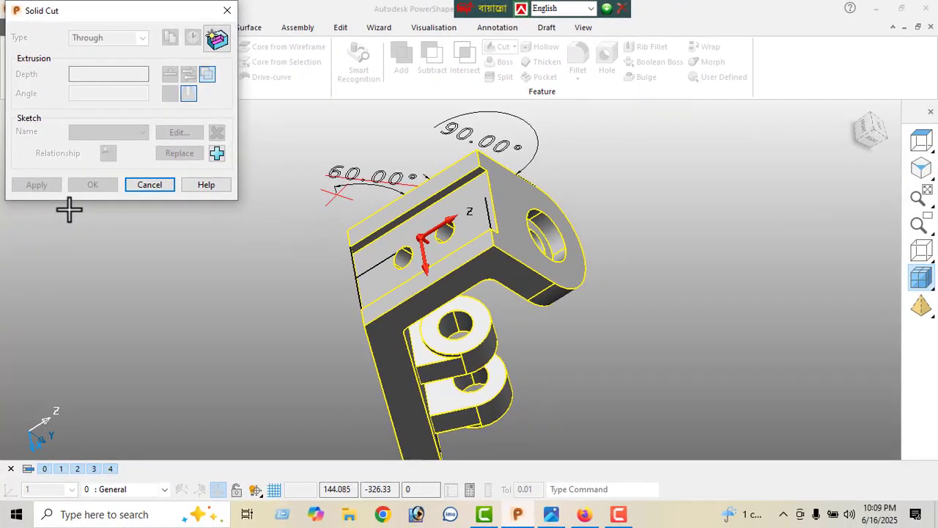
pyautogui.click(128, 184)
# Draw a 77 mm centre line on the upper flange's top face from the middle of the channel edge to the rounded end
pyautogui.moveTo(150, 228); pyautogui.dragTo(279, 290, button='middle')
pyautogui.moveTo(417, 257); pyautogui.dragTo(233, 204, button='middle')
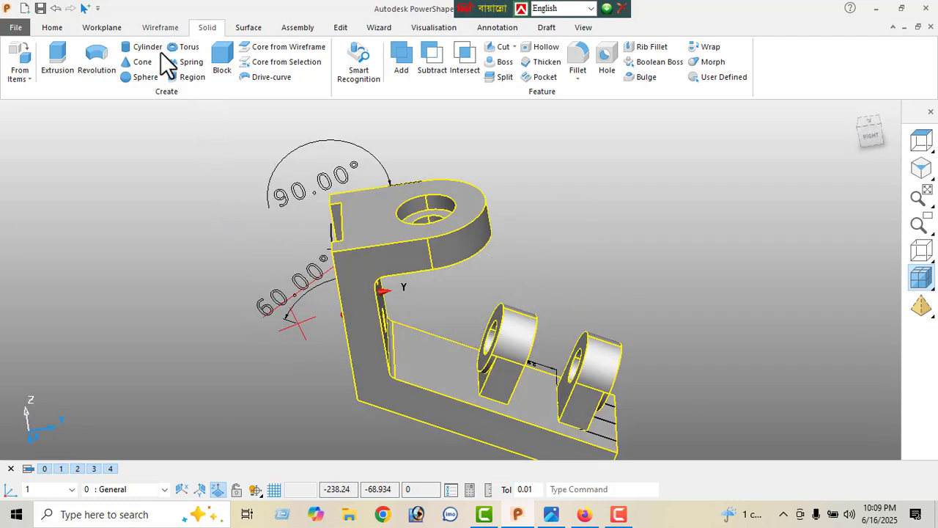
pyautogui.scroll(1, 167, 66)
pyautogui.moveTo(455, 315); pyautogui.dragTo(457, 368, button='middle')
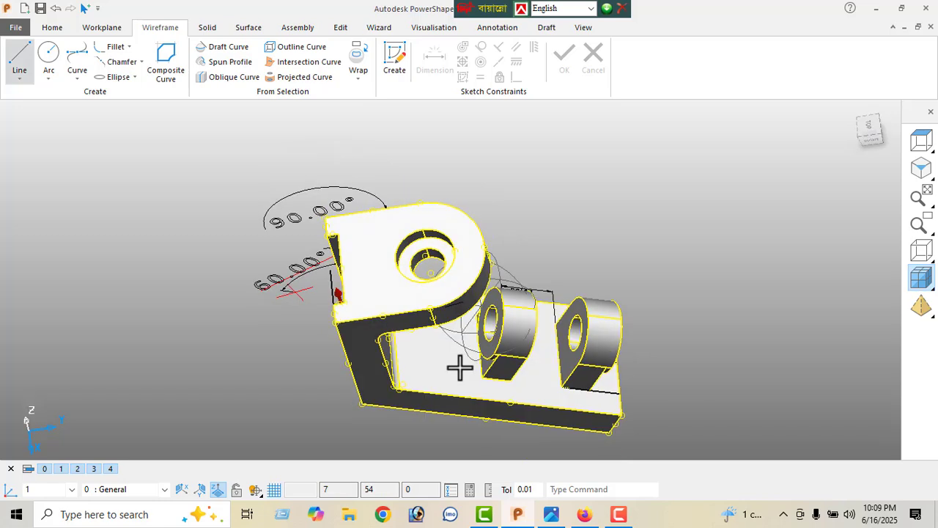
pyautogui.moveTo(367, 294); pyautogui.dragTo(505, 200, button='middle')
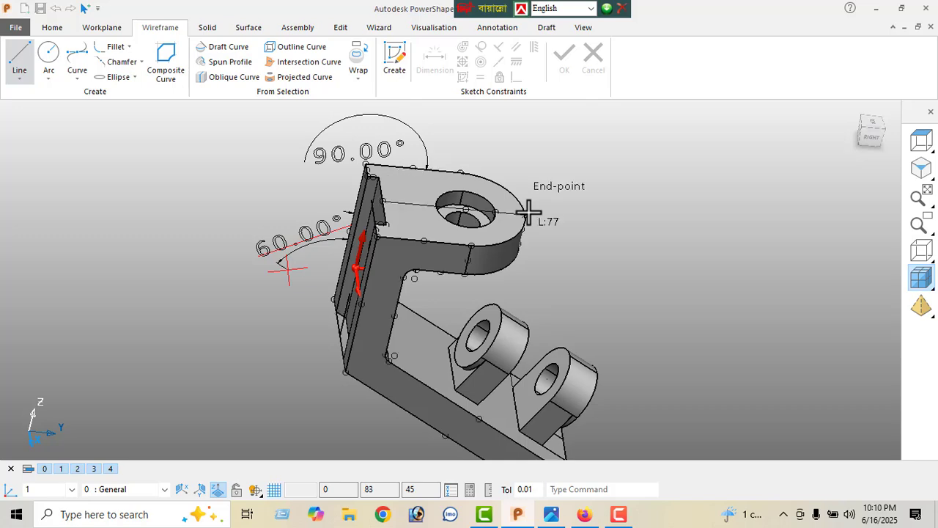
pyautogui.click(528, 213)
pyautogui.moveTo(329, 252); pyautogui.dragTo(568, 273, button='middle')
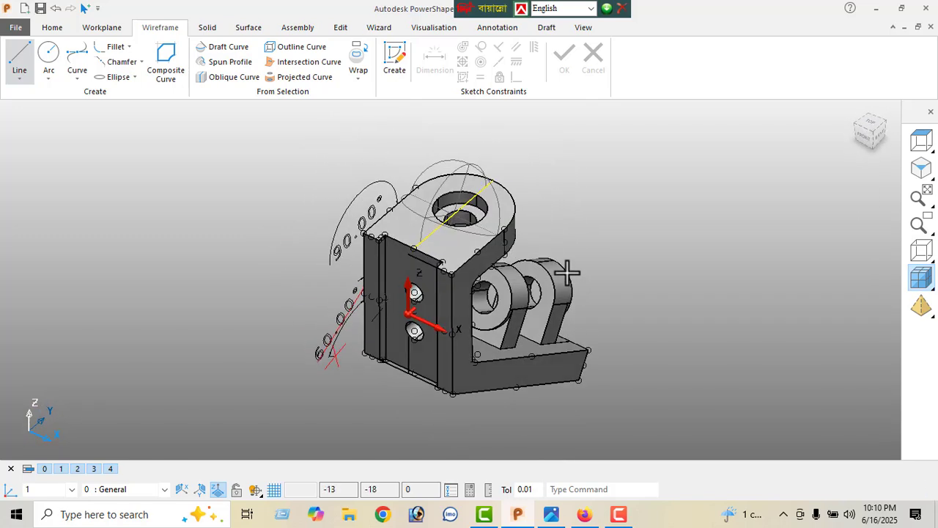
# Check the flange slot width in the reference drawing and offset copies of the centre line by 11 to both sides
pyautogui.click(551, 514)
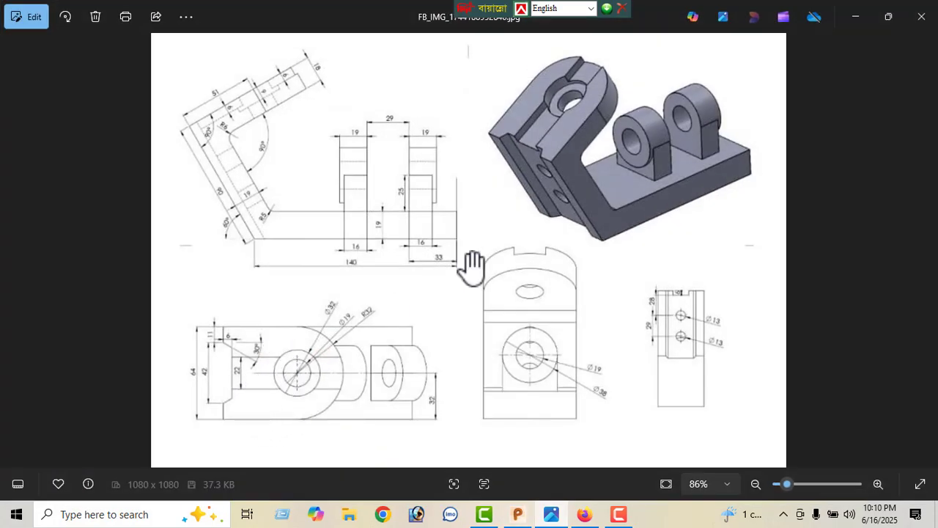
pyautogui.click(855, 22)
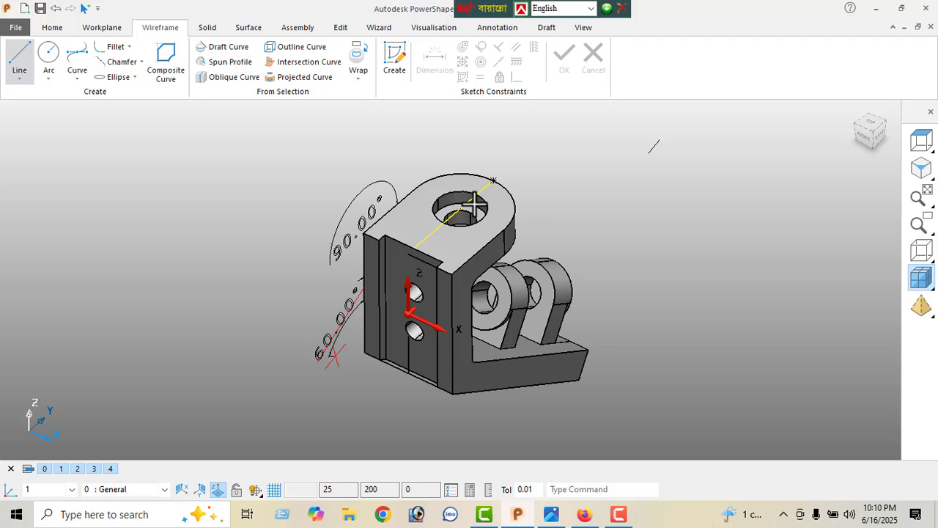
pyautogui.click(336, 27)
pyautogui.click(168, 59)
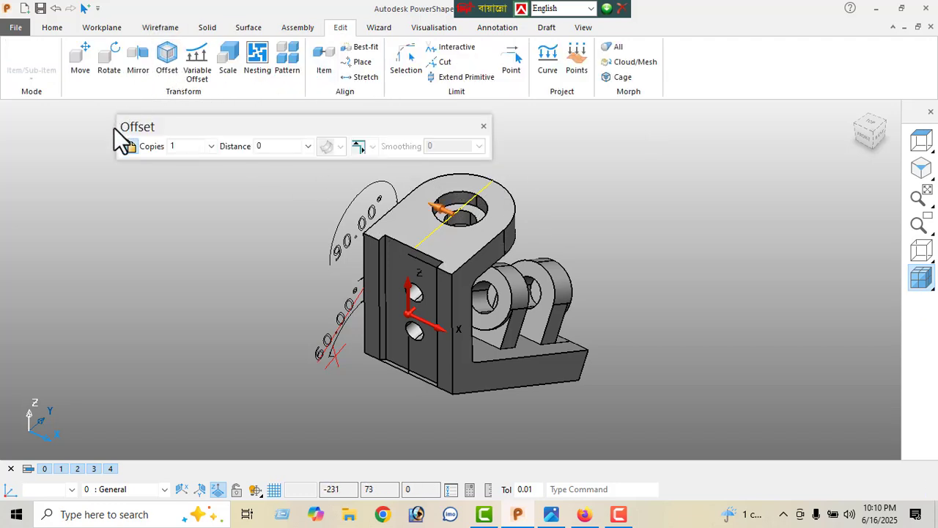
pyautogui.click(262, 144)
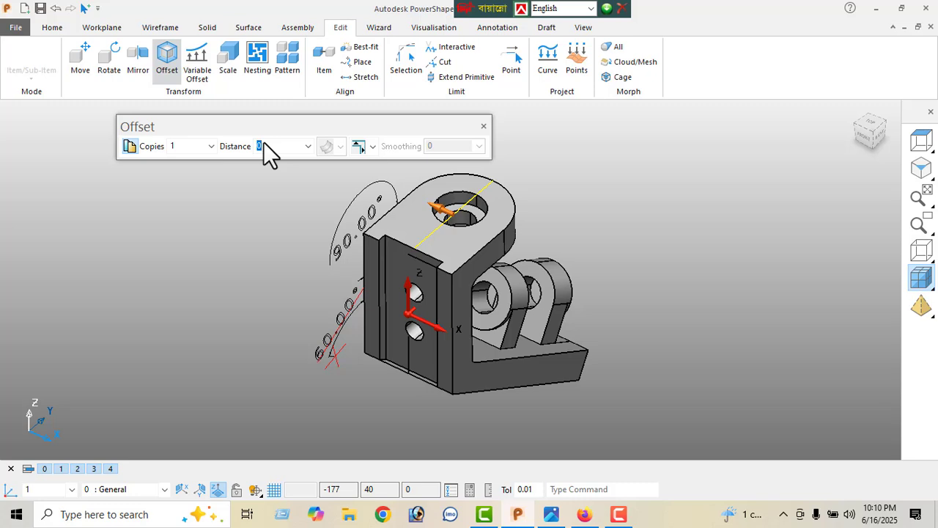
pyautogui.write('1')
pyautogui.press('BackSpace')
pyautogui.write('0')
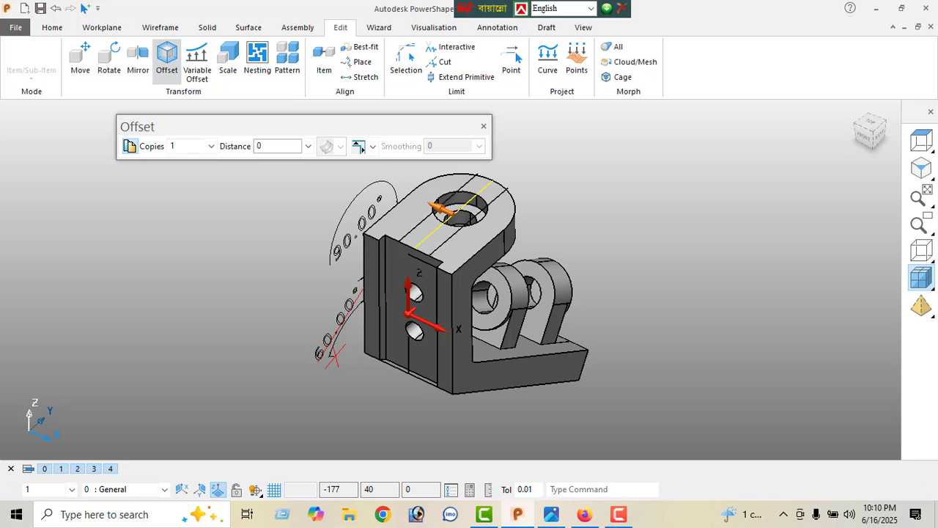
pyautogui.click(484, 126)
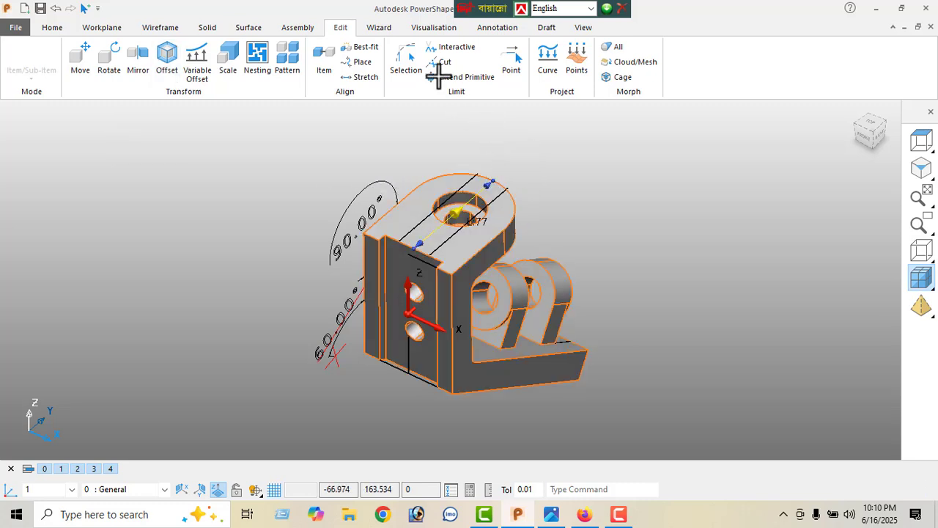
# Clear the selection and set the length of the offset line at X -11 to 80
pyautogui.click(316, 201)
pyautogui.rightClick(168, 131)
pyautogui.click(611, 230)
pyautogui.scroll(4, 478, 203)
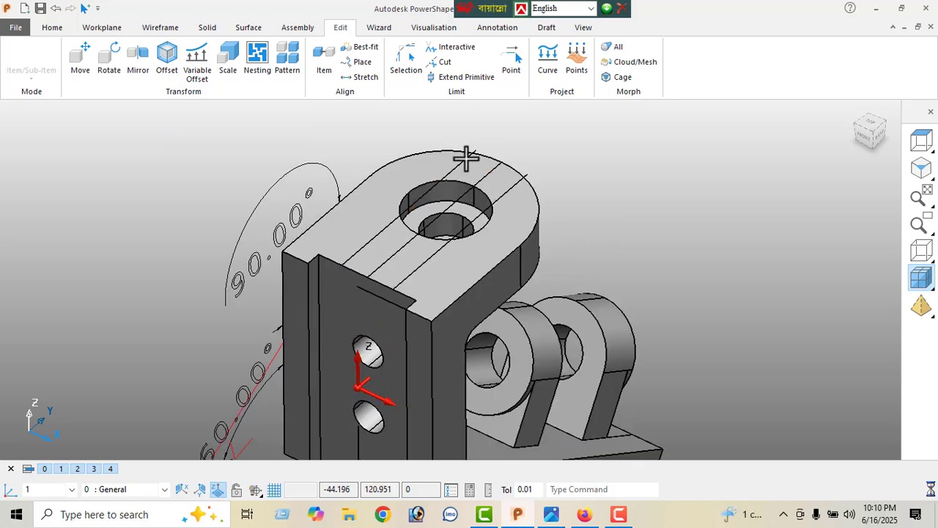
pyautogui.click(466, 156)
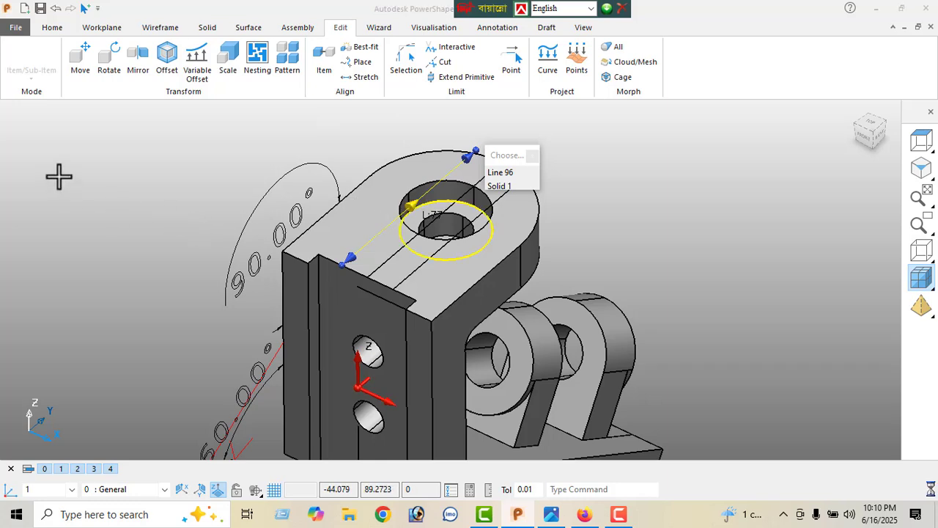
pyautogui.doubleClick(249, 57)
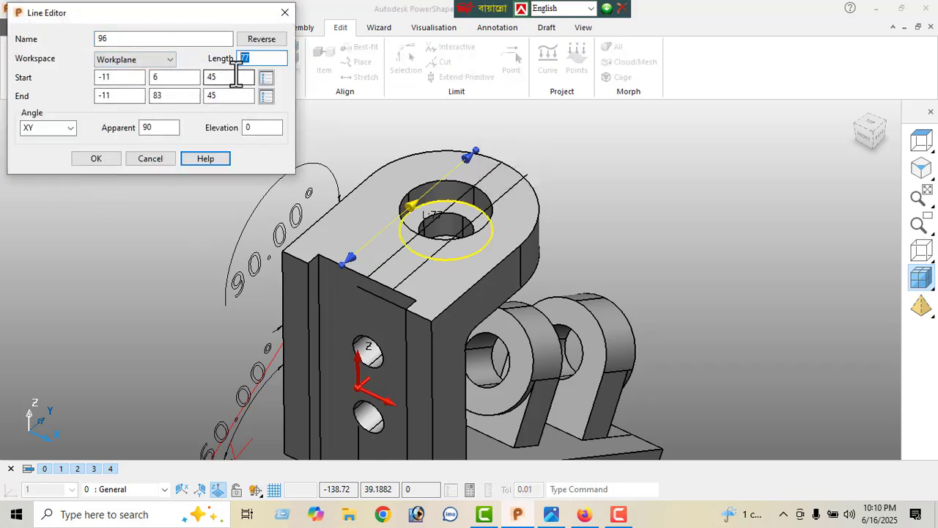
pyautogui.write('80')
pyautogui.press('Return')
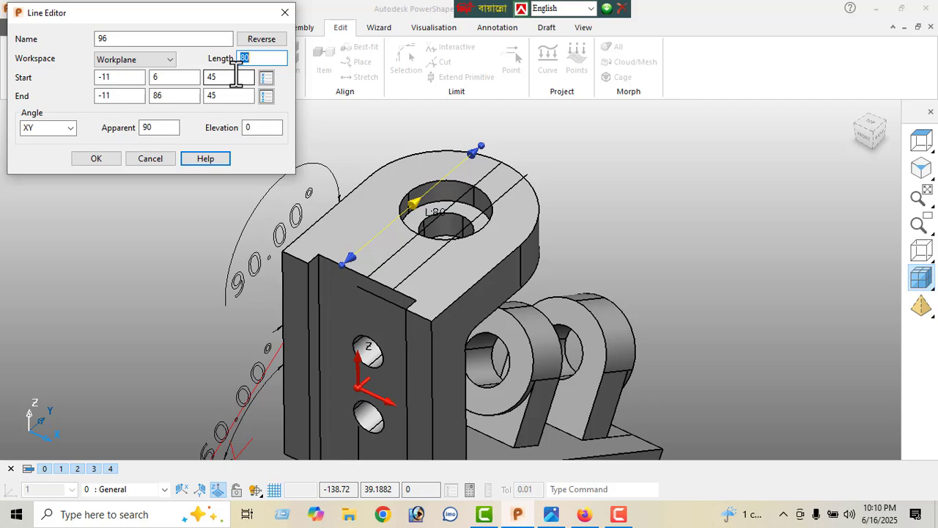
pyautogui.click(96, 158)
# Clear the selection and set the length of the offset line at X 11 to 80
pyautogui.rightClick(90, 132)
pyautogui.click(473, 217)
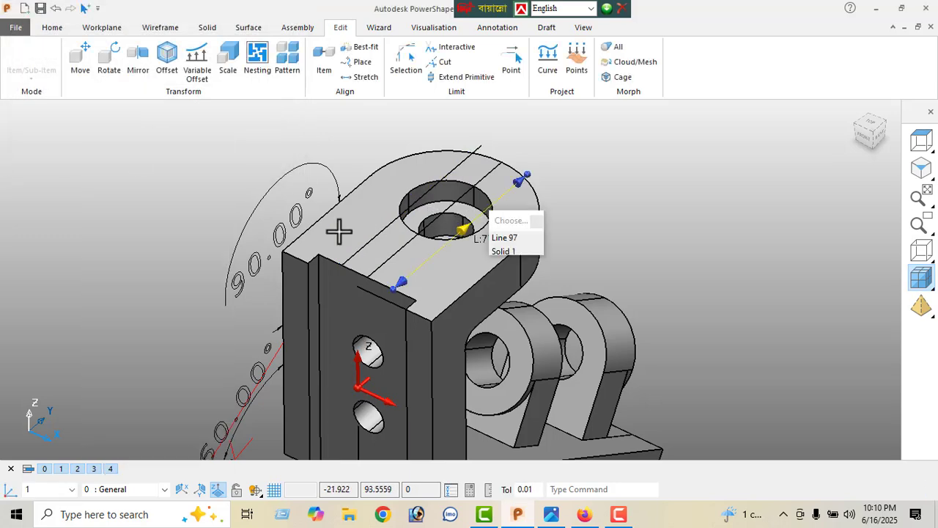
pyautogui.moveTo(259, 60); pyautogui.dragTo(227, 72)
pyautogui.write('80')
pyautogui.press('Return')
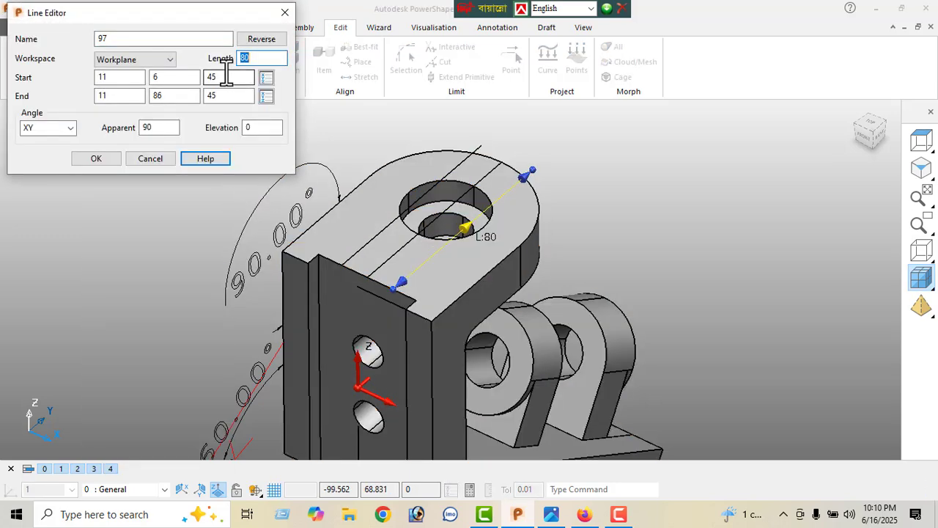
pyautogui.click(96, 160)
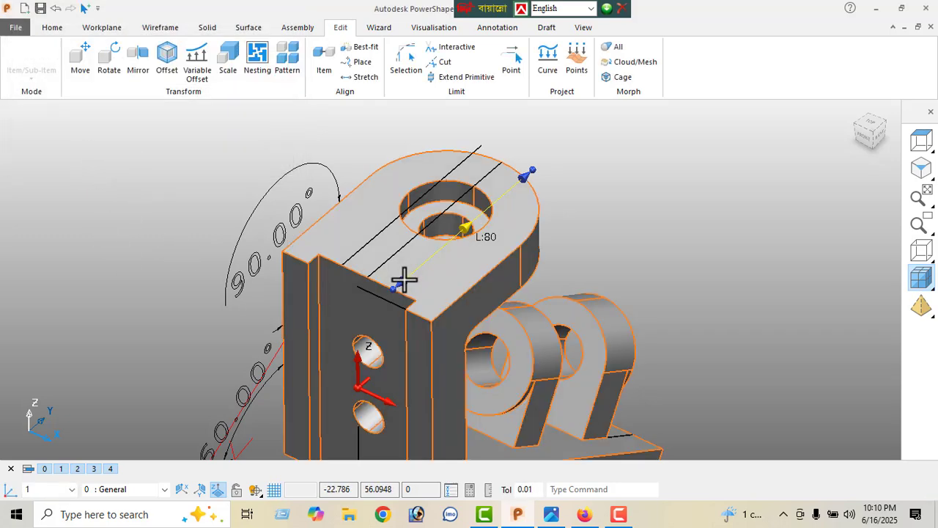
# Reverse the line at X 11 and set its length to 90 so it extends past the channel edge
pyautogui.moveTo(342, 335); pyautogui.dragTo(260, 179, button='middle')
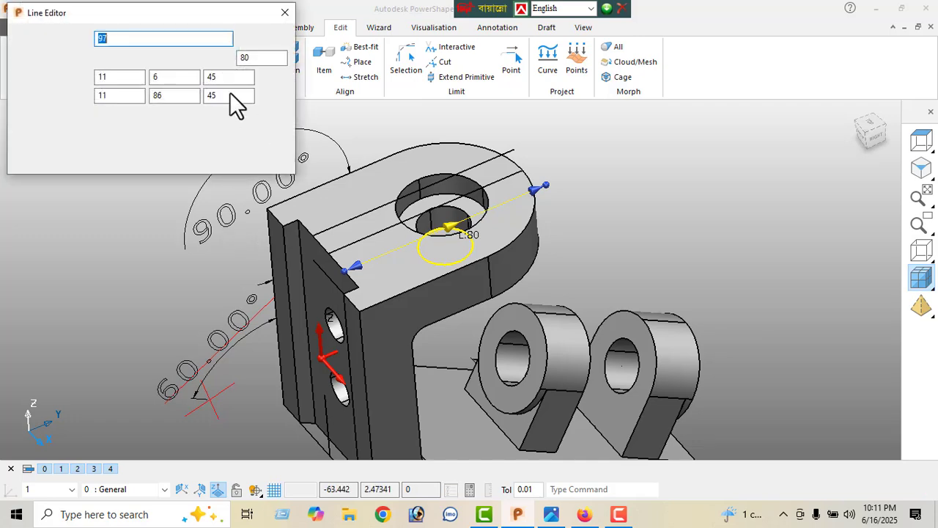
pyautogui.click(258, 42)
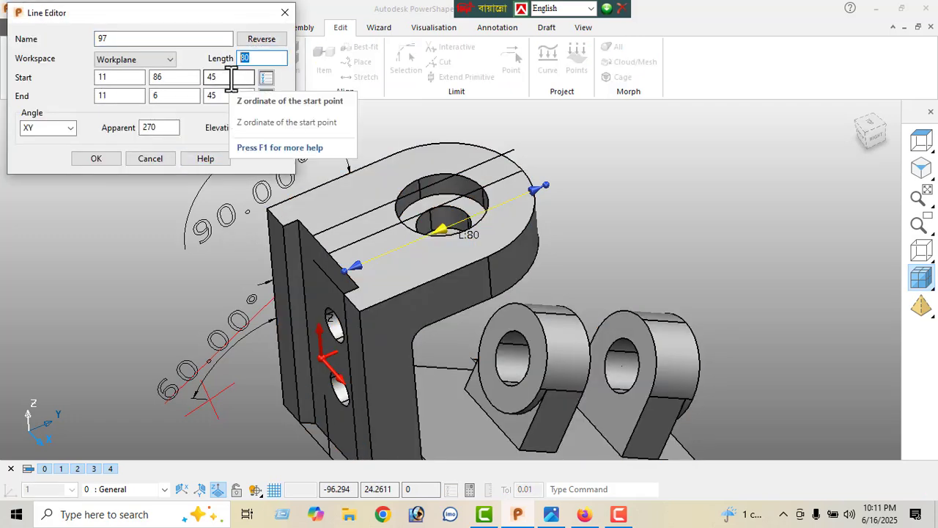
pyautogui.write('90')
pyautogui.click(84, 159)
pyautogui.rightClick(69, 140)
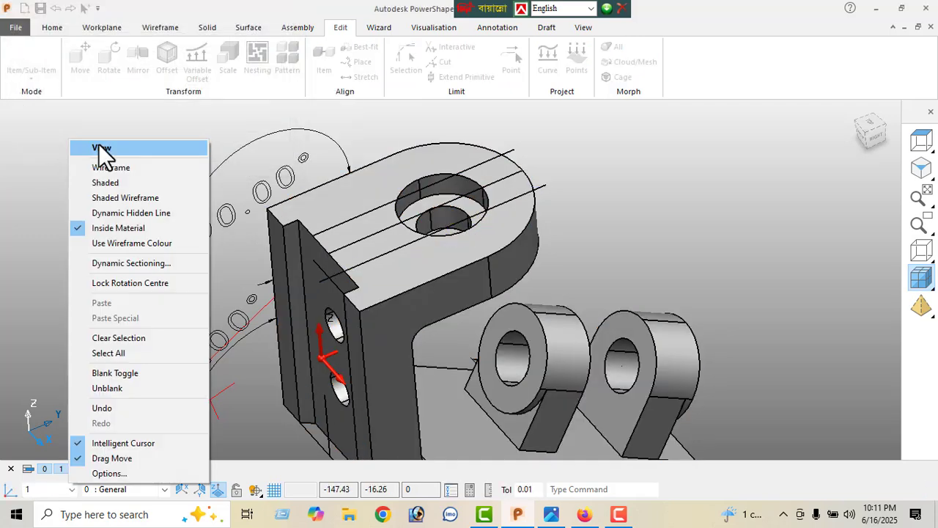
# Clear the selection, reverse the line at X -11 and set its length to 90
pyautogui.click(99, 149)
pyautogui.click(420, 187)
pyautogui.click(461, 200)
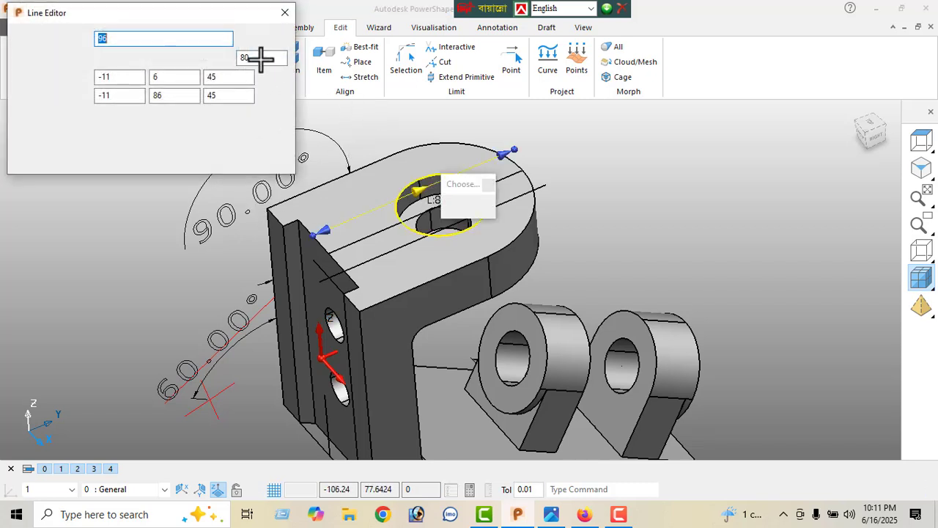
pyautogui.click(261, 38)
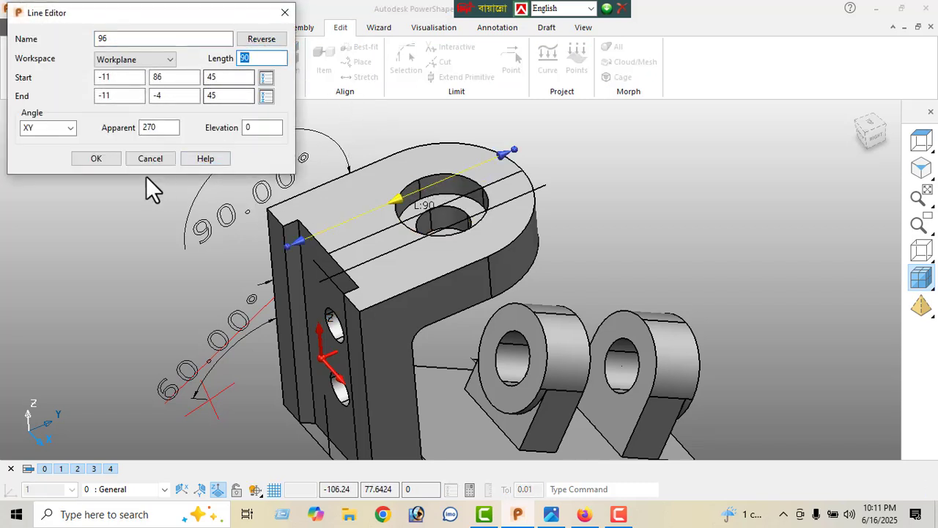
pyautogui.click(93, 158)
# Draw lines across both ends of the two offset lines to close the slot rectangle on the upper flange
pyautogui.rightClick(88, 141)
pyautogui.click(128, 150)
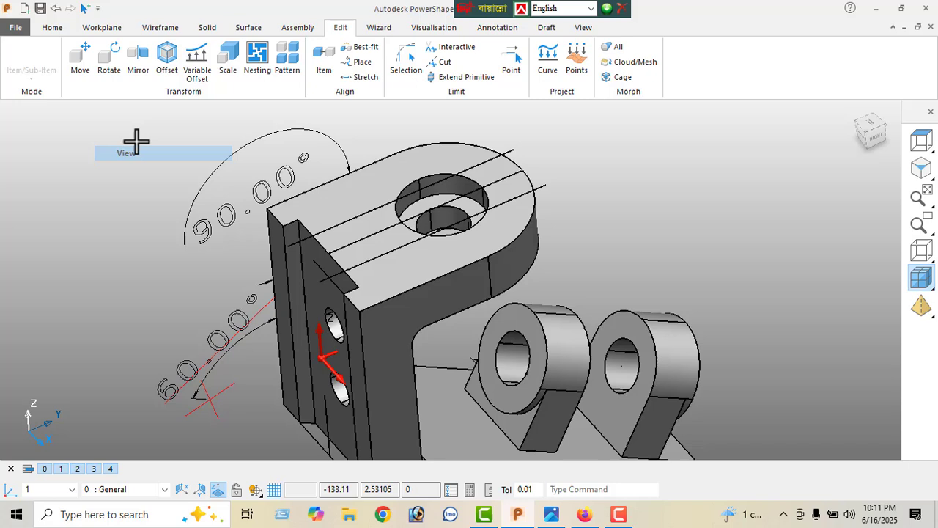
pyautogui.click(159, 28)
pyautogui.click(20, 76)
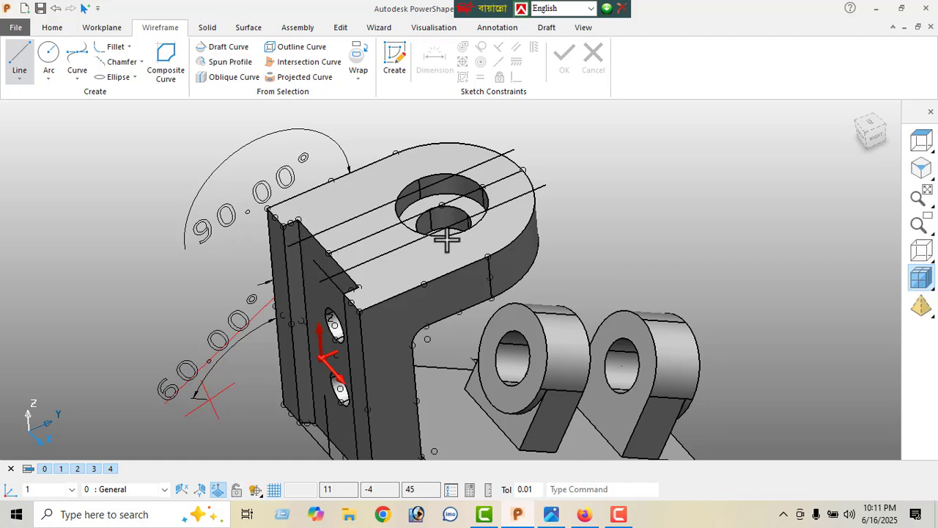
pyautogui.click(523, 156)
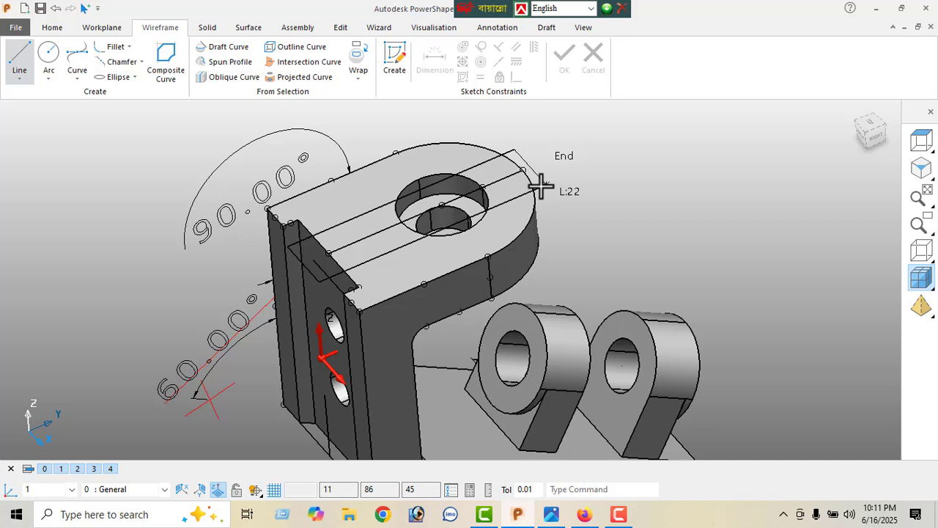
pyautogui.click(541, 187)
pyautogui.rightClick(96, 158)
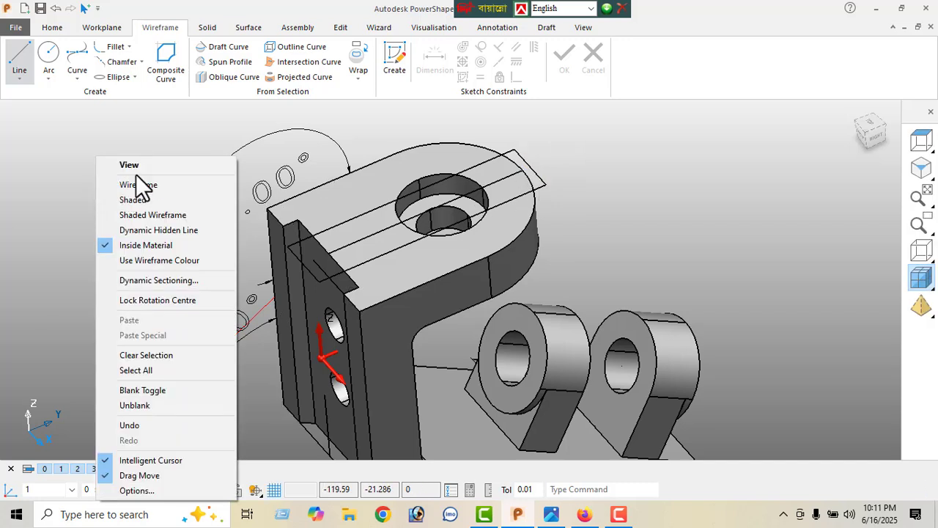
pyautogui.click(135, 161)
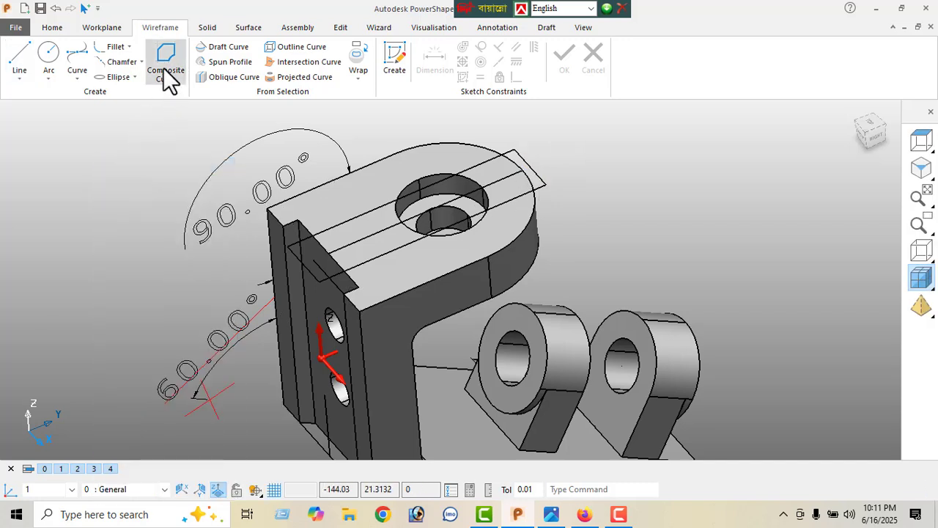
# Create and save a closed composite curve along the four sides of the slot rectangle, bypassing the hole and flange edges
pyautogui.click(167, 73)
pyautogui.scroll(1, 290, 270)
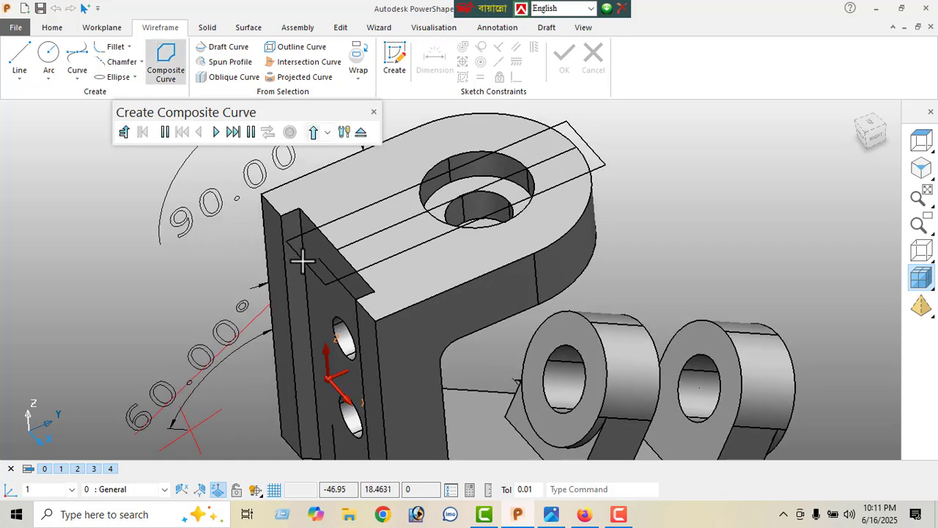
pyautogui.click(302, 261)
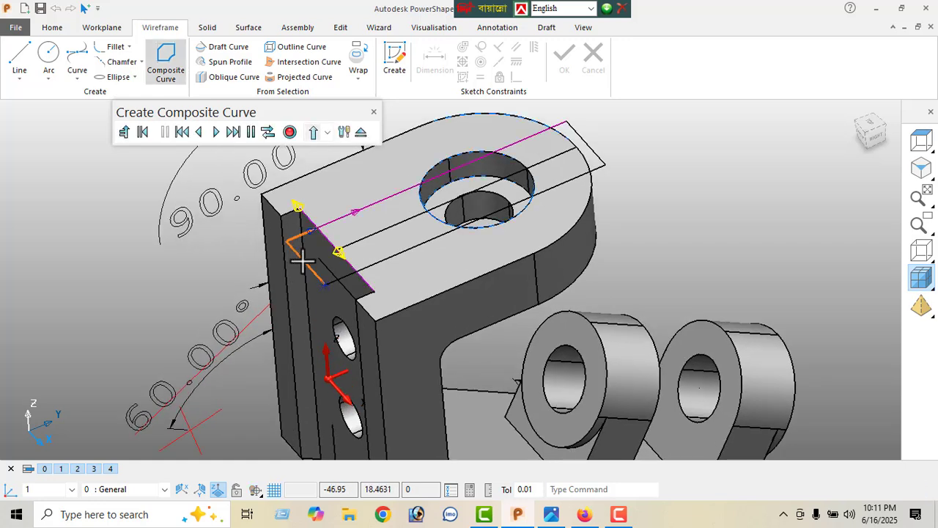
pyautogui.click(357, 208)
pyautogui.click(459, 171)
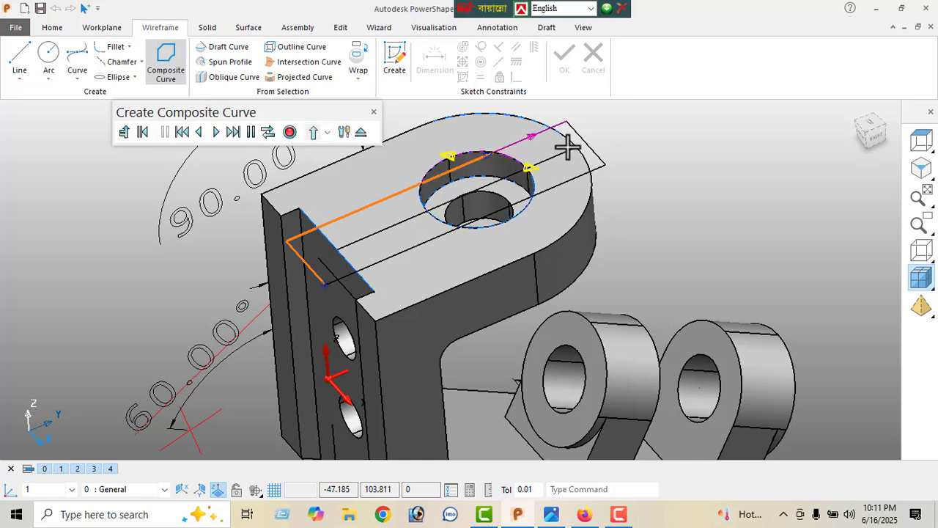
pyautogui.click(533, 137)
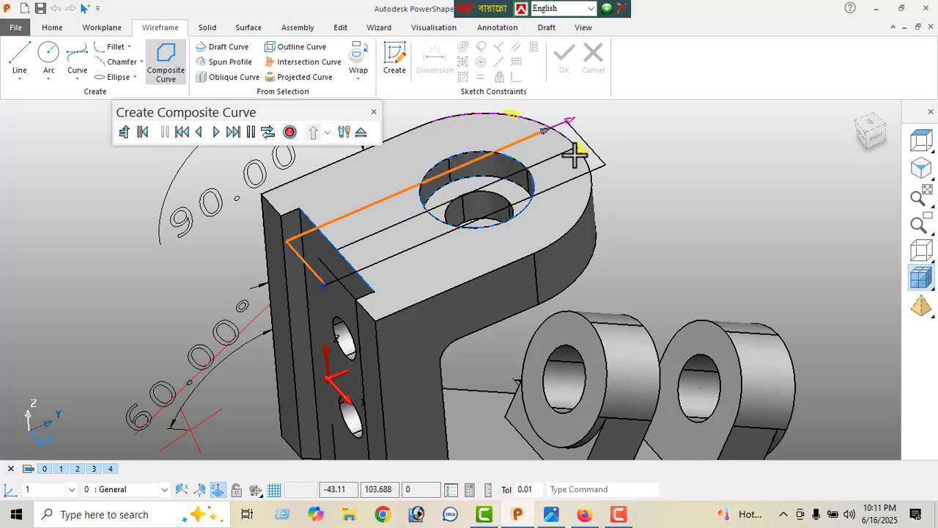
pyautogui.click(569, 119)
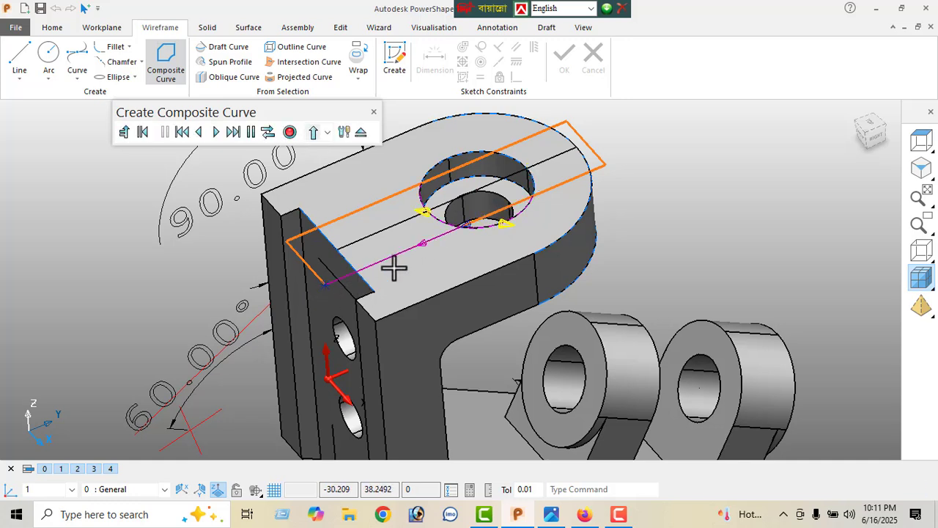
pyautogui.click(377, 272)
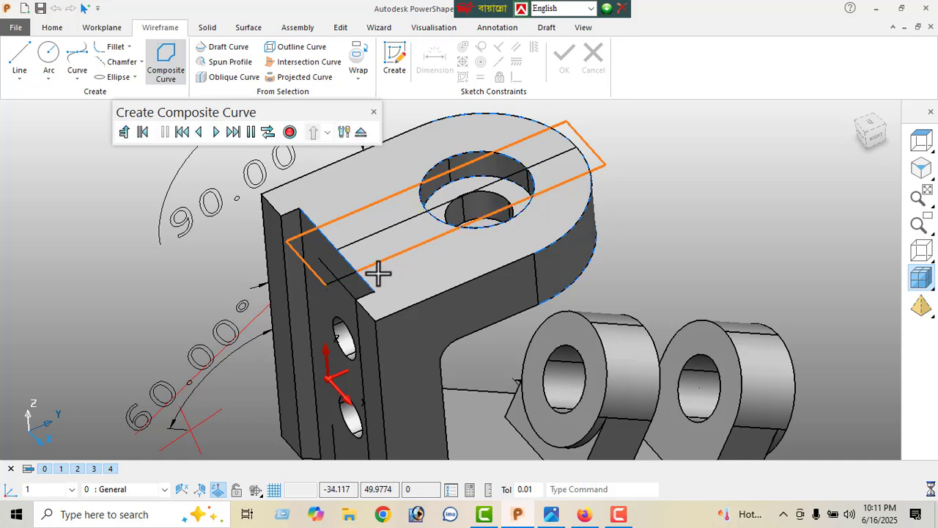
pyautogui.click(322, 291)
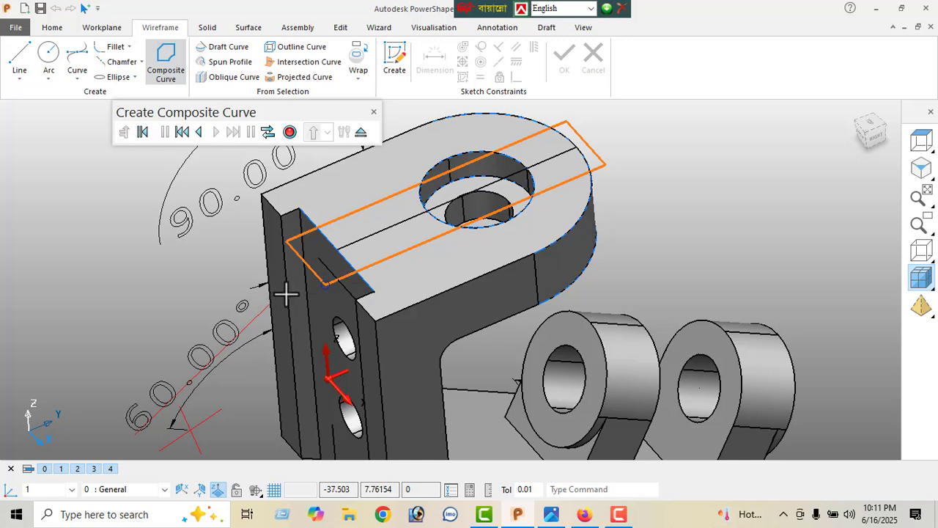
pyautogui.click(289, 133)
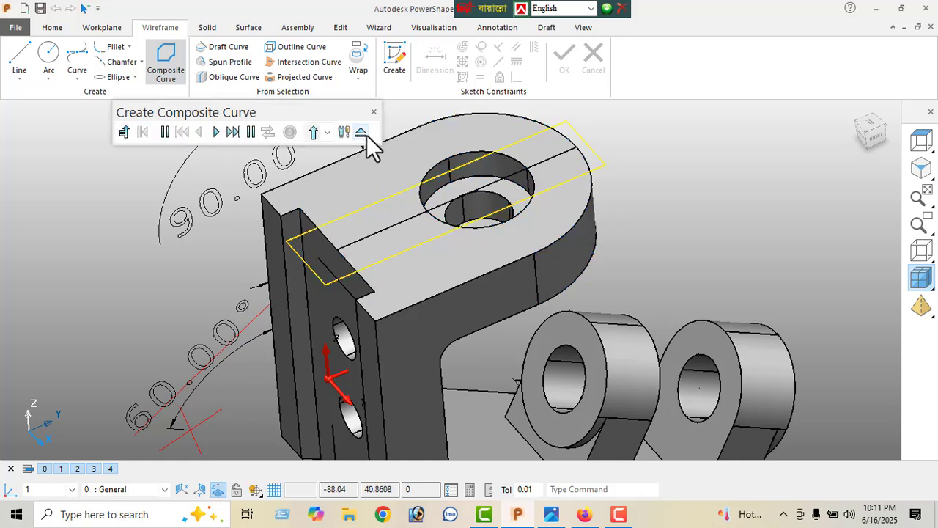
pyautogui.click(361, 134)
# Cut the slot rectangle into the upper flange as a blind solid cut with depth 6
pyautogui.click(206, 28)
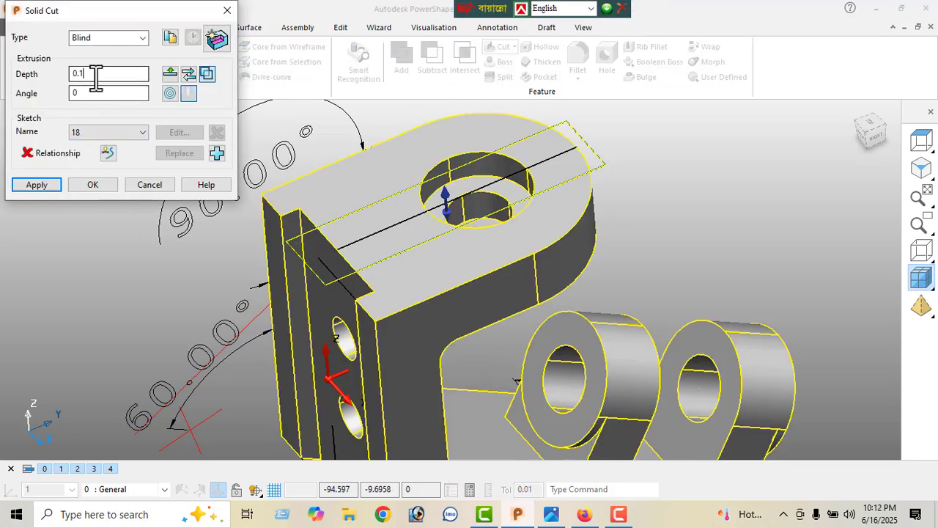
pyautogui.press('Return')
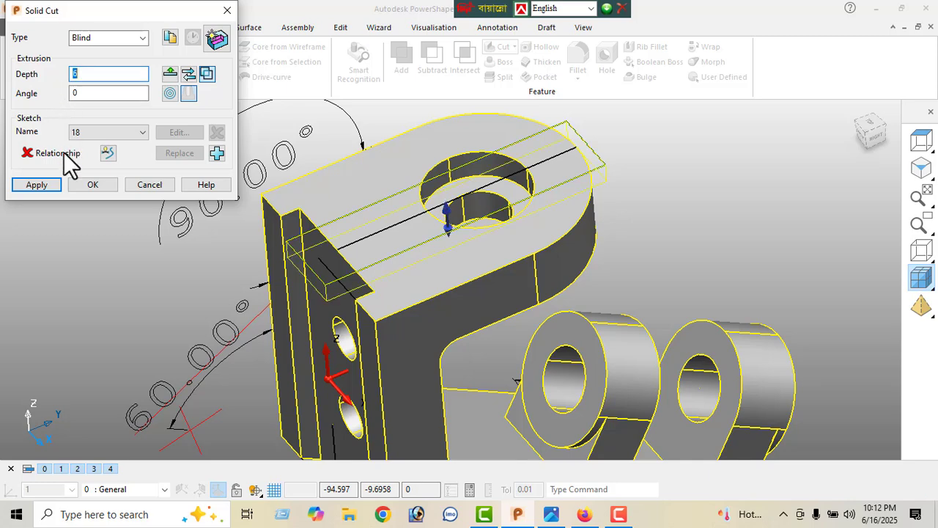
pyautogui.click(34, 185)
pyautogui.click(144, 184)
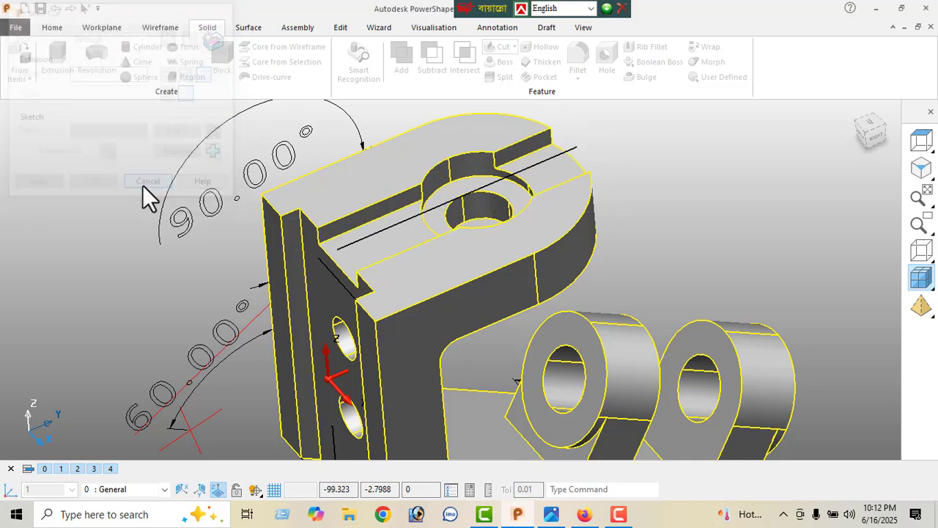
# Select and delete all leftover wireframe geometry around the bracket, keeping the solid, and clear the selection
pyautogui.click(923, 170)
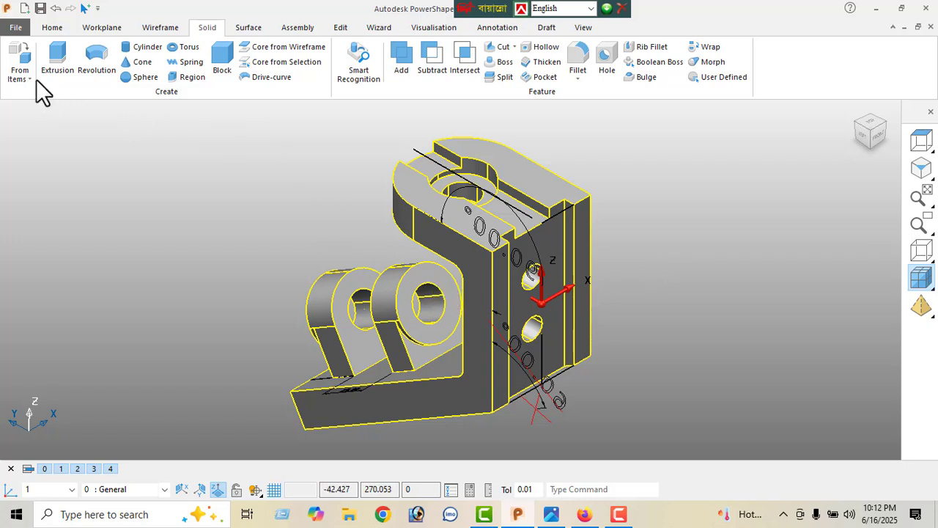
pyautogui.click(53, 27)
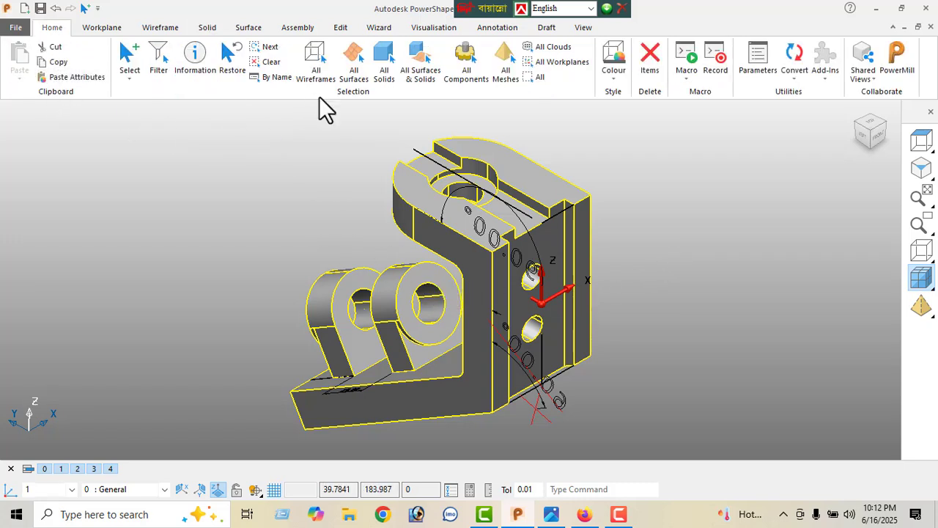
pyautogui.click(652, 62)
pyautogui.click(652, 58)
pyautogui.rightClick(111, 165)
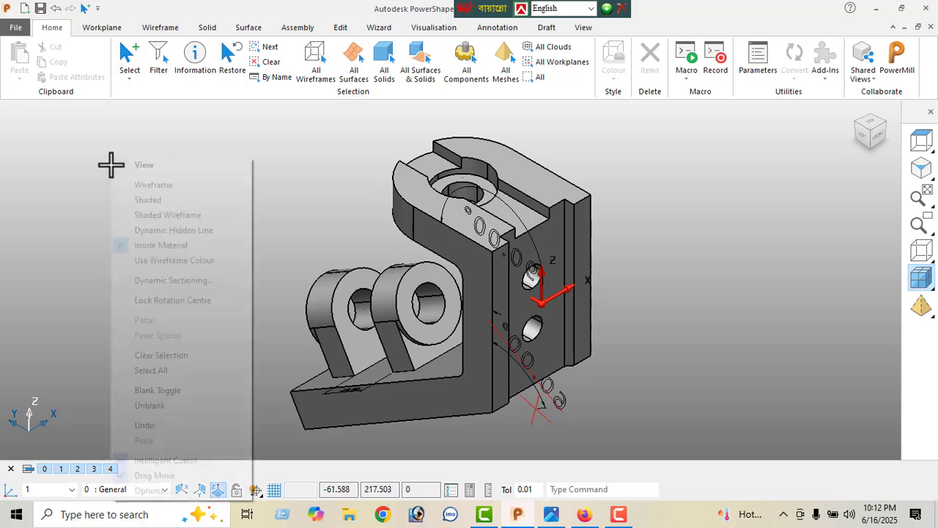
pyautogui.click(149, 166)
# Delete the 60 and 90 dimensions beside the bracket's vertical plate and upper flange
pyautogui.click(543, 396)
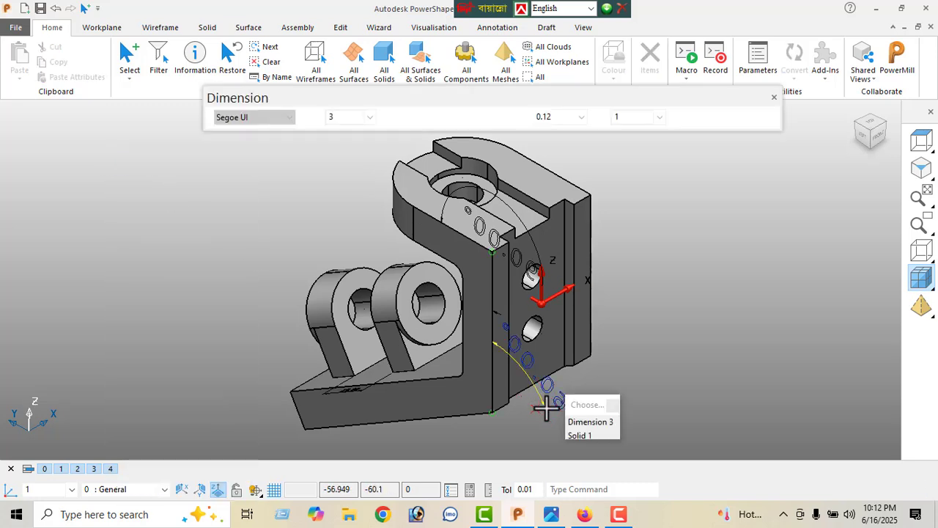
pyautogui.click(520, 264)
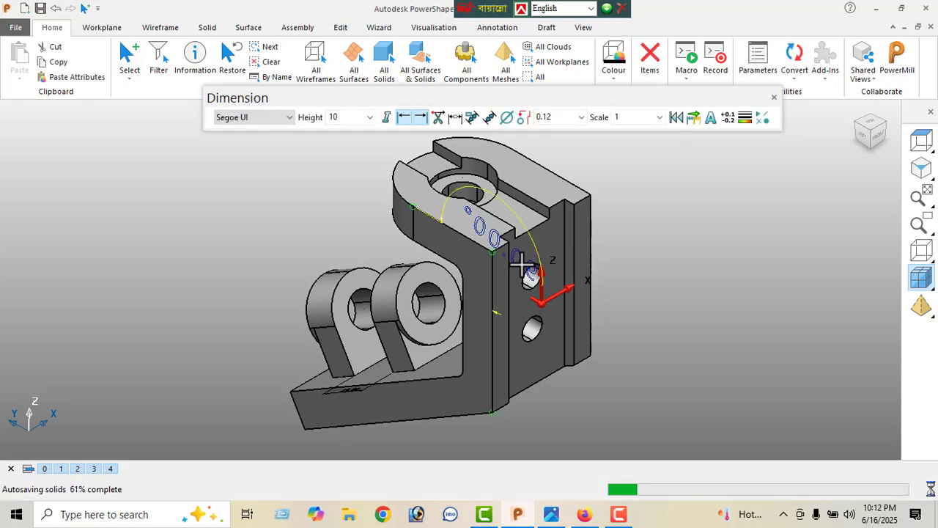
pyautogui.press('Delete')
# Delete the workplane on the bracket's back channel, close the Dimension toolbar and inspect the finished solid from different angles
pyautogui.moveTo(519, 275); pyautogui.dragTo(212, 360, button='middle')
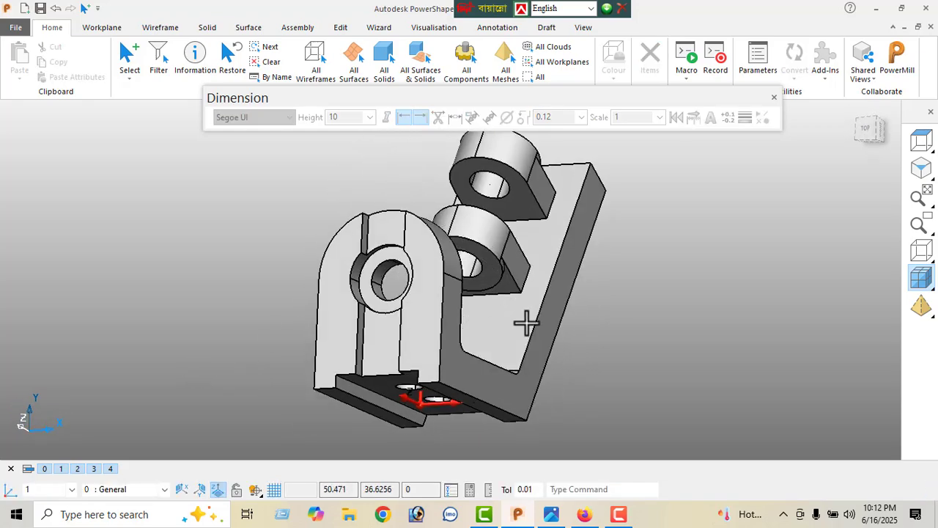
pyautogui.scroll(-1, 527, 323)
pyautogui.moveTo(528, 357); pyautogui.dragTo(772, 319, button='middle')
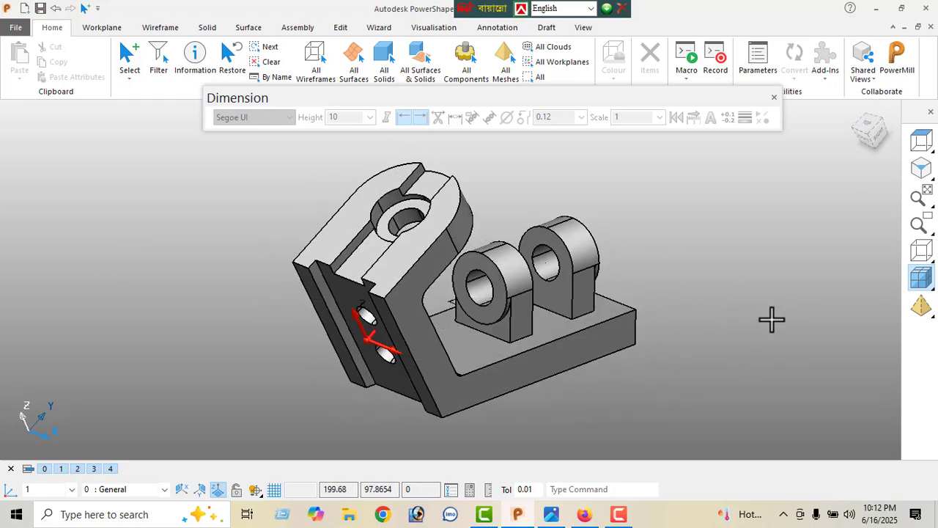
pyautogui.click(370, 353)
pyautogui.press('Delete')
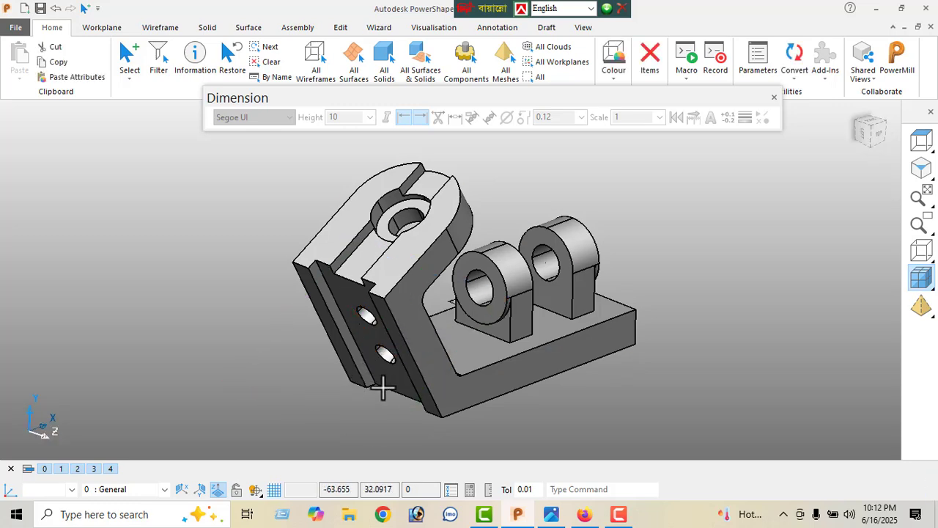
pyautogui.moveTo(503, 354); pyautogui.dragTo(447, 338, button='middle')
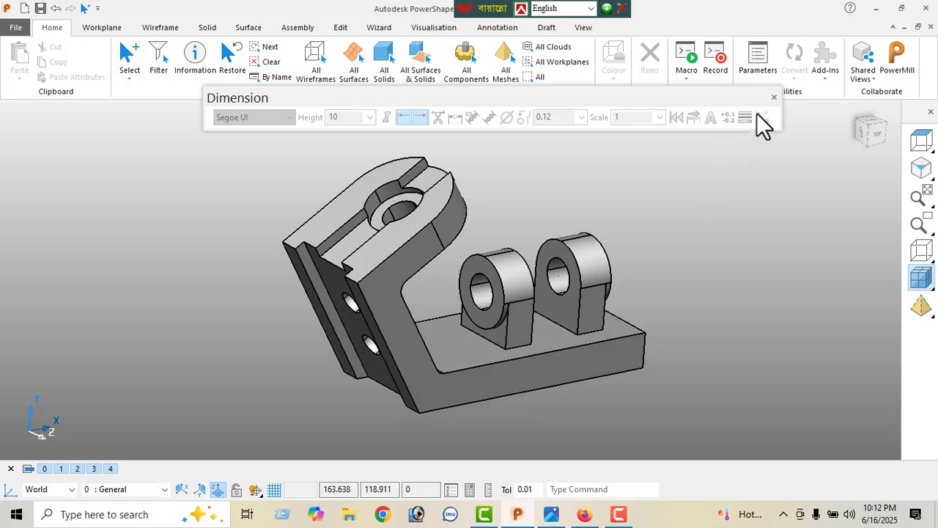
pyautogui.click(775, 97)
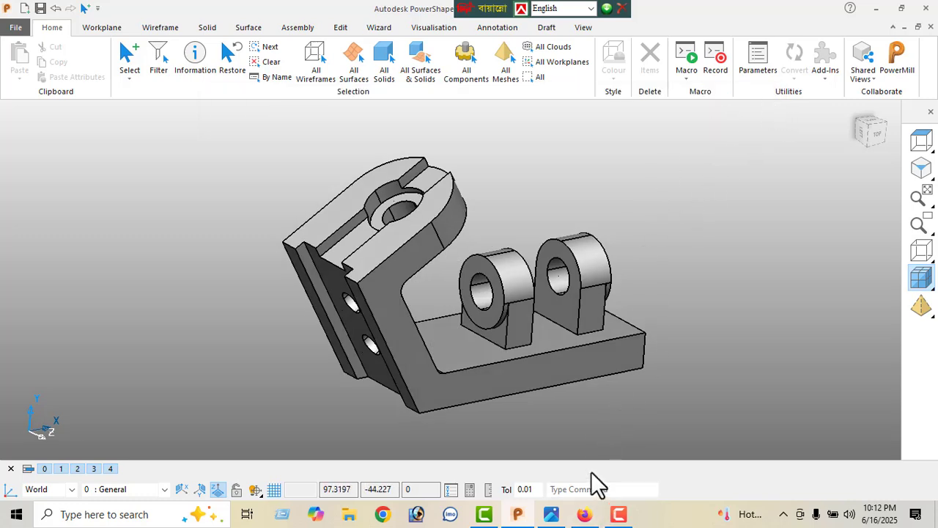
pyautogui.moveTo(451, 359); pyautogui.dragTo(257, 349, button='middle')
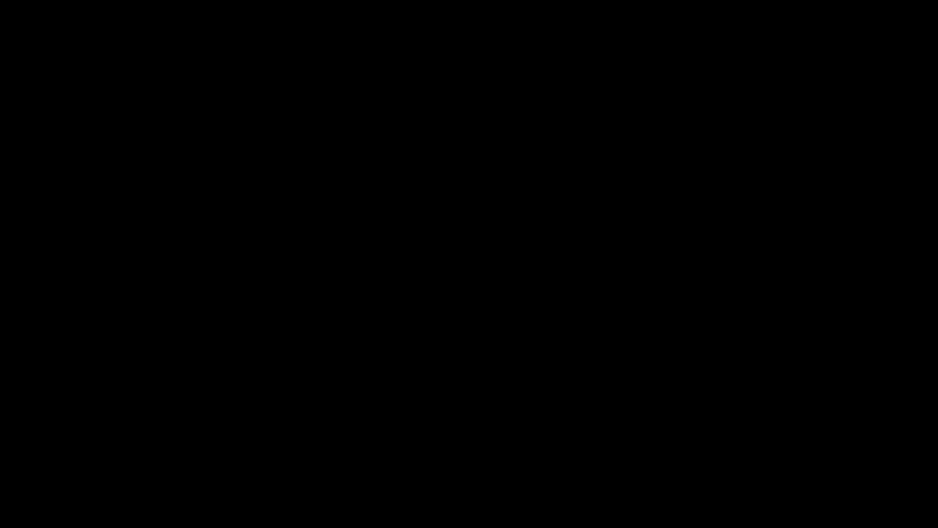